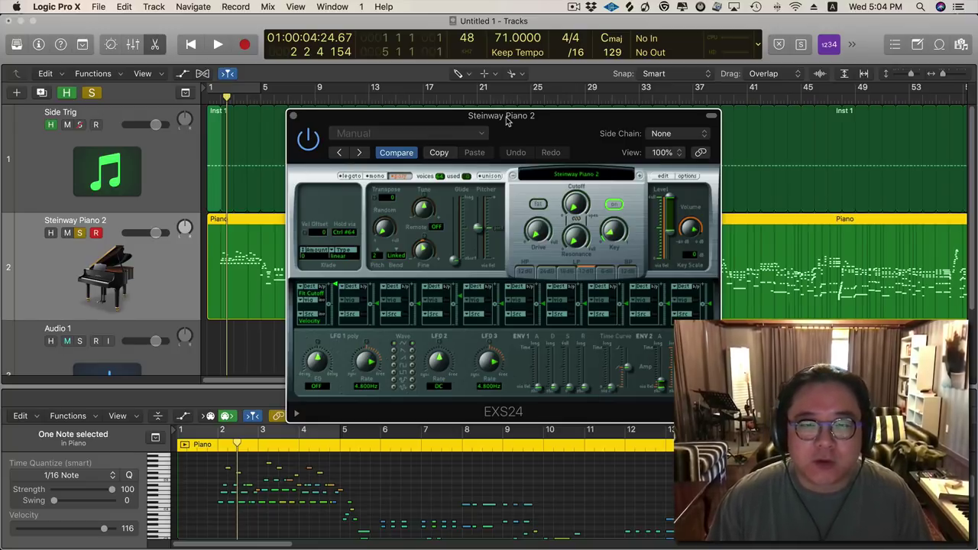
{"action": "left_click_drag", "start_coordinate": [506, 122], "coordinate": [507, 118]}
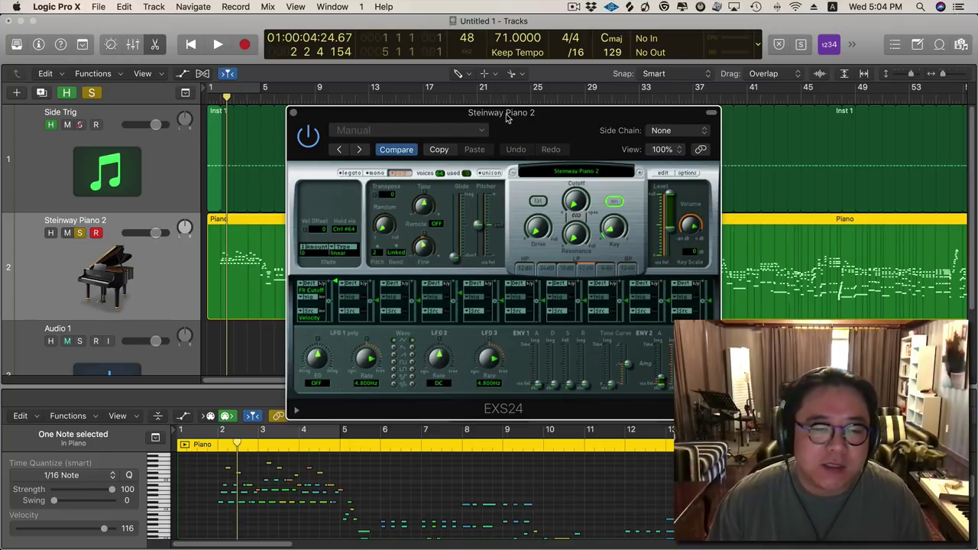
{"action": "mouse_move", "coordinate": [506, 116]}
{"action": "left_mouse_down"}
{"action": "mouse_move", "coordinate": [511, 90]}
{"action": "mouse_move", "coordinate": [506, 121]}
{"action": "left_mouse_up"}
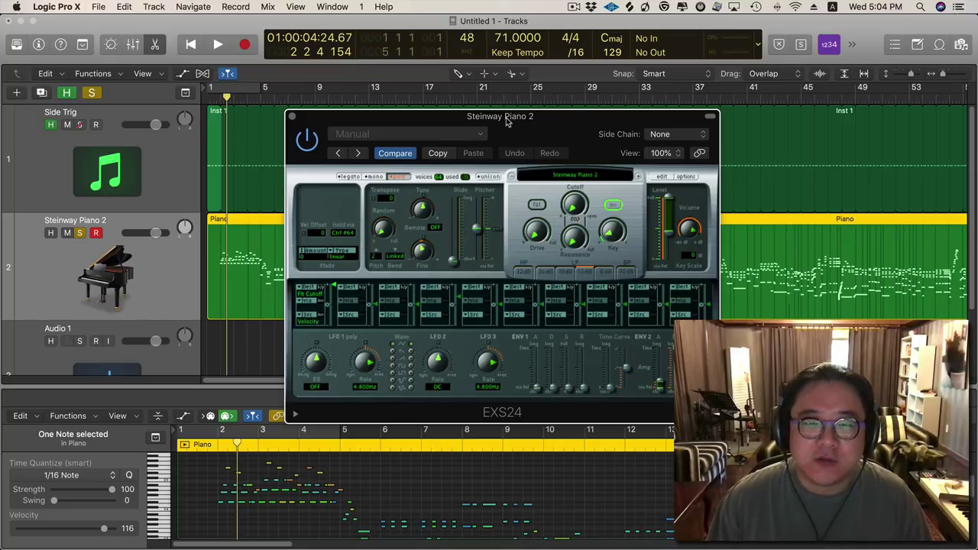
{"action": "left_click_drag", "start_coordinate": [507, 122], "coordinate": [502, 113]}
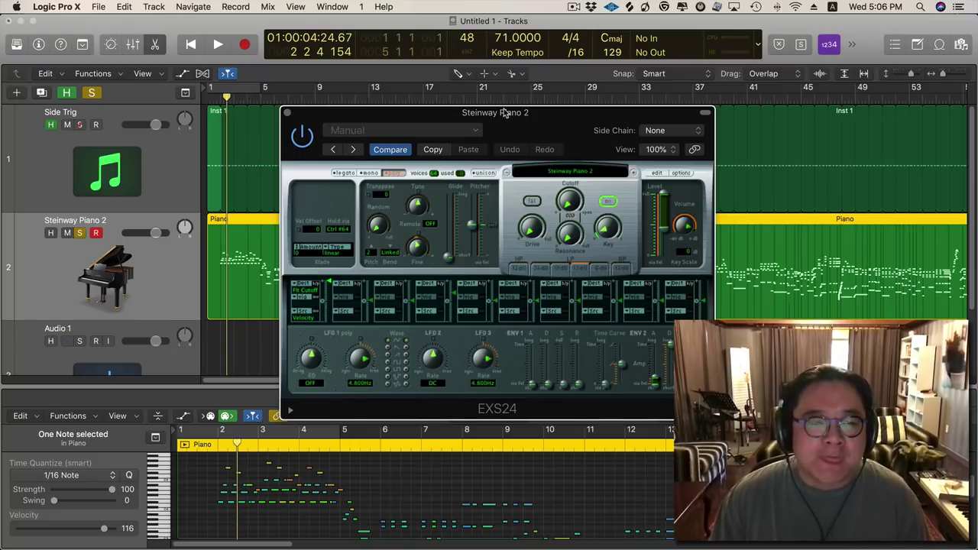
Show the patch Library for the piano track and close the Steinway Piano 2 sampler window.
{"action": "left_click_drag", "start_coordinate": [505, 113], "coordinate": [559, 144]}
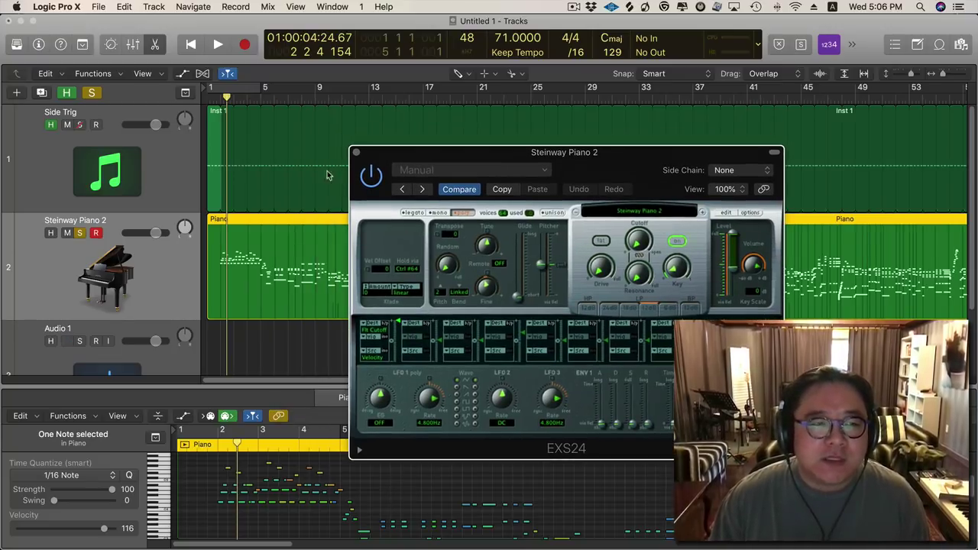
{"action": "left_click", "coordinate": [17, 44]}
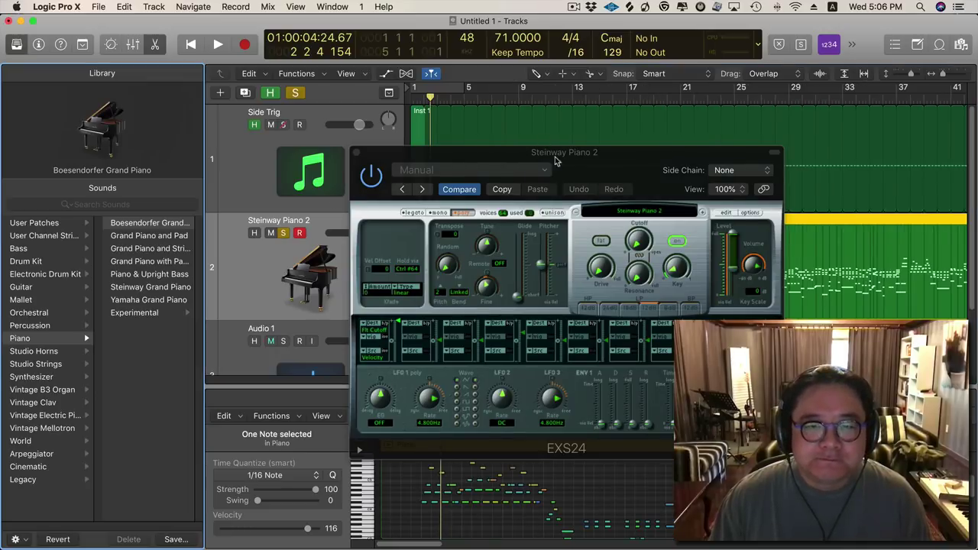
{"action": "left_click_drag", "start_coordinate": [558, 157], "coordinate": [646, 145]}
{"action": "left_click", "coordinate": [445, 140]}
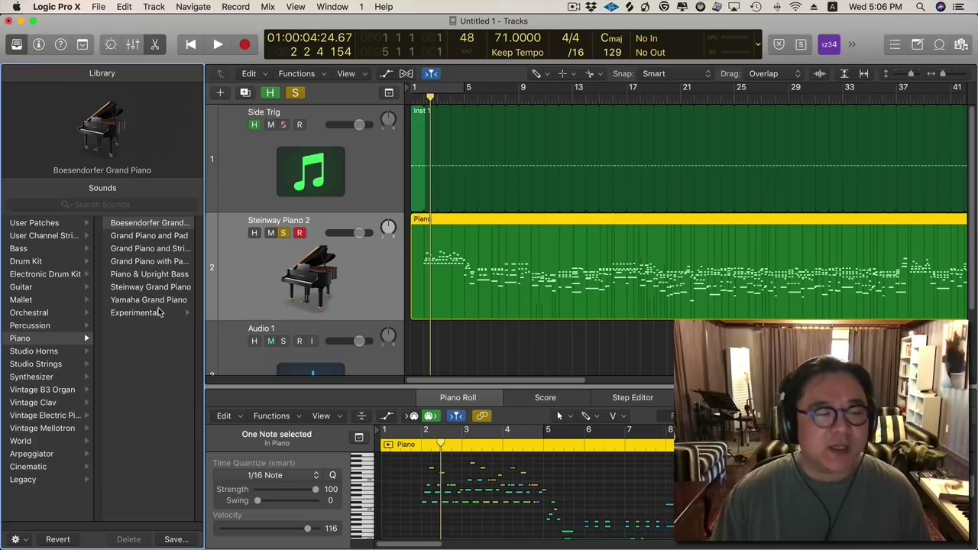
Browse the Library's Legacy Logic sounds and look through the 02 Acoustic Pianos patches.
{"action": "left_click", "coordinate": [25, 480]}
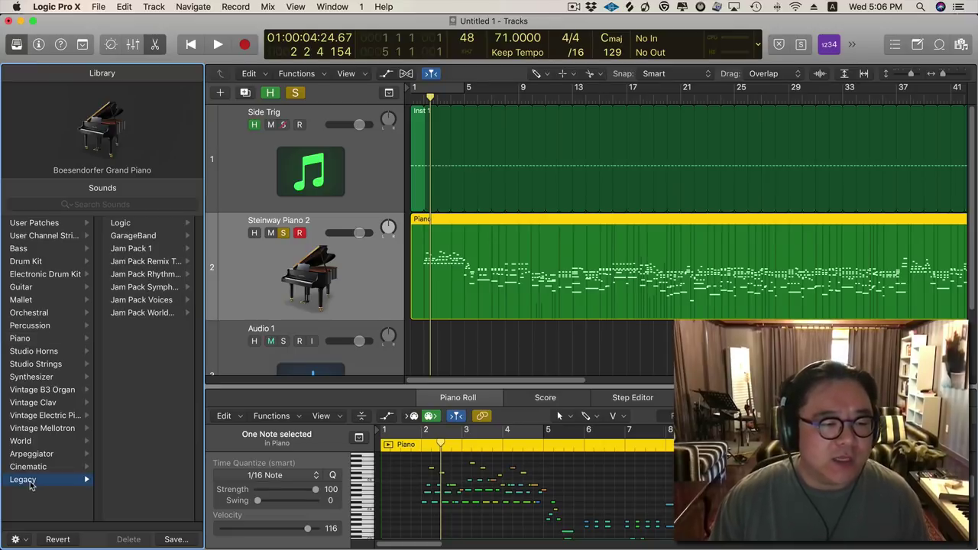
{"action": "left_click", "coordinate": [155, 223]}
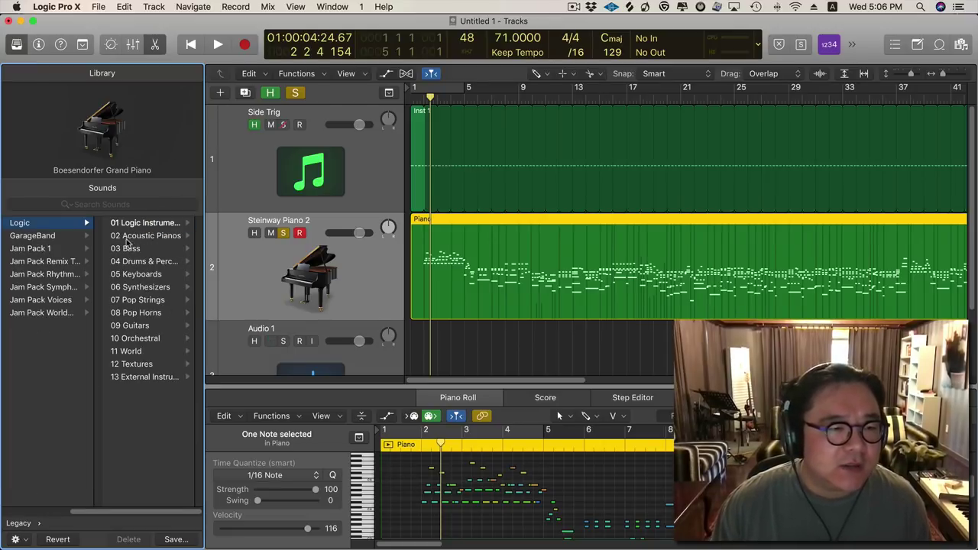
{"action": "left_click", "coordinate": [136, 237]}
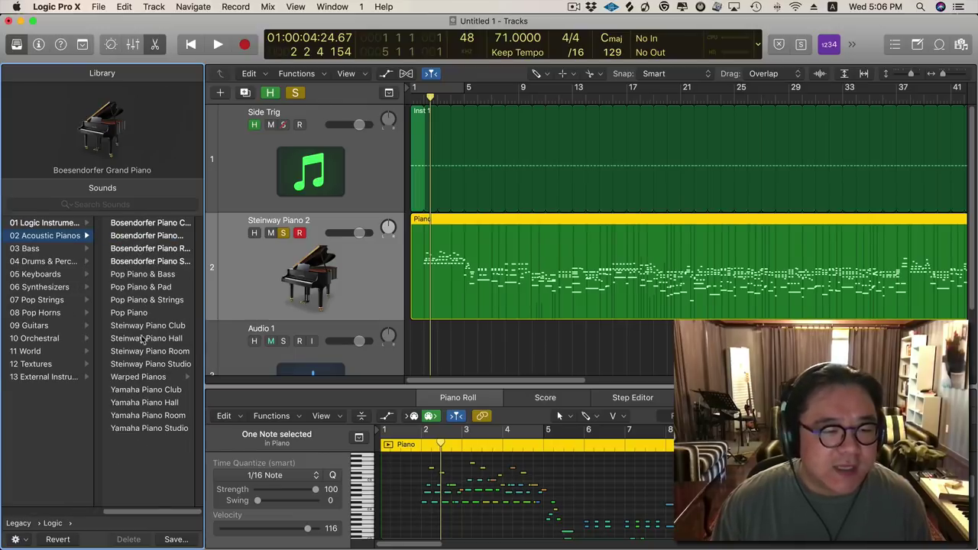
{"action": "left_click_drag", "start_coordinate": [152, 512], "coordinate": [46, 502]}
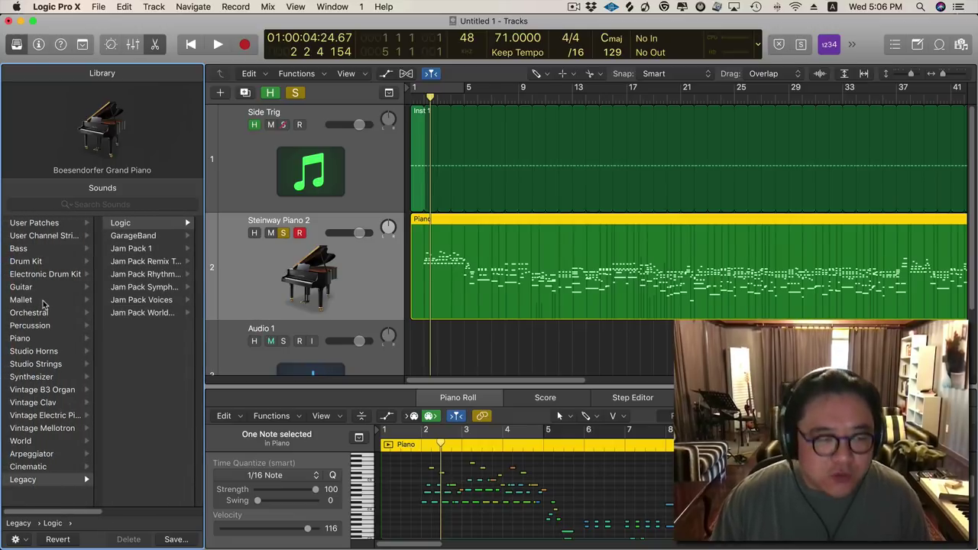
Load the Boesendorfer Grand Piano patch from the Piano category onto the piano track and show the track's Inspector.
{"action": "left_click", "coordinate": [46, 340]}
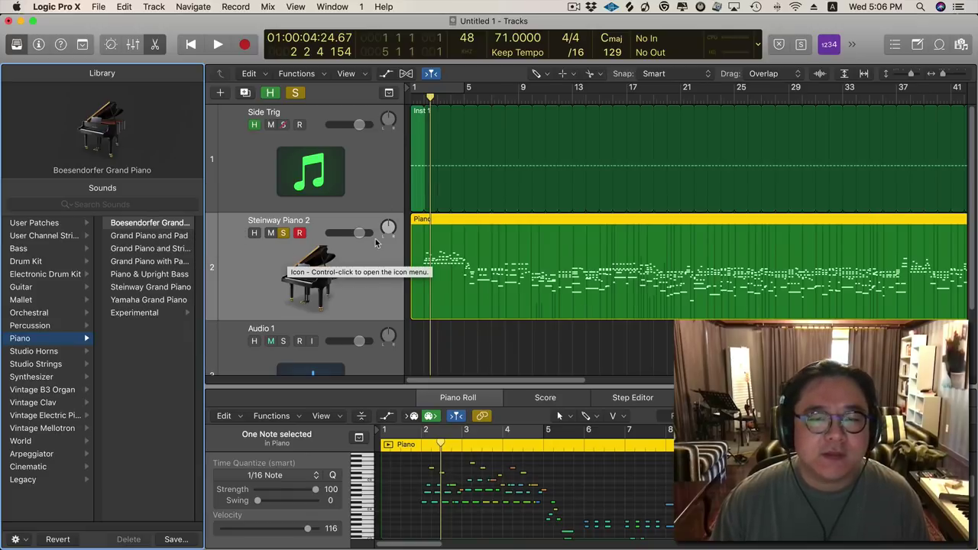
{"action": "key", "text": "comma"}
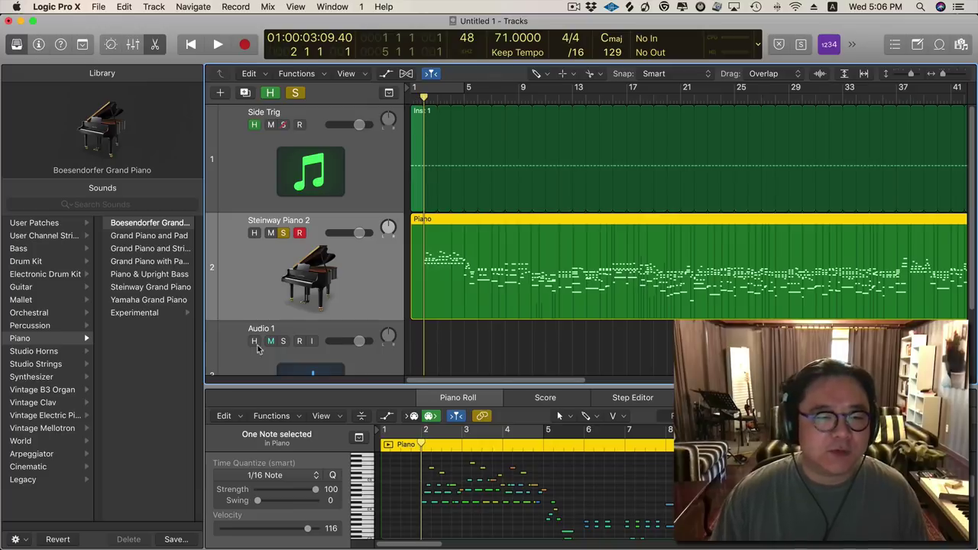
{"action": "key", "text": "i"}
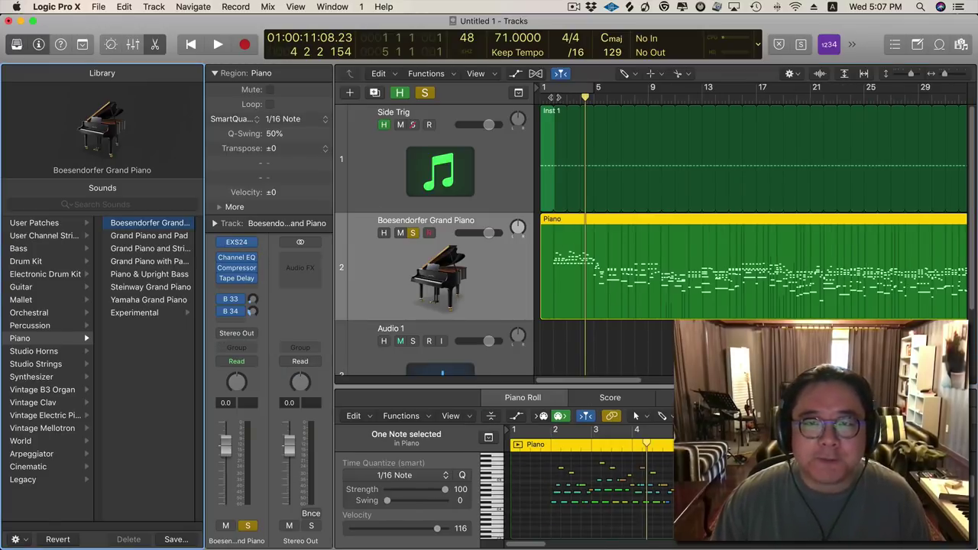
Move the playhead back to bar 2 and fit the whole Piano region into the Tracks area.
{"action": "left_click", "coordinate": [554, 98]}
{"action": "key", "text": "super+Left"}
{"action": "key", "text": "super+Left"}
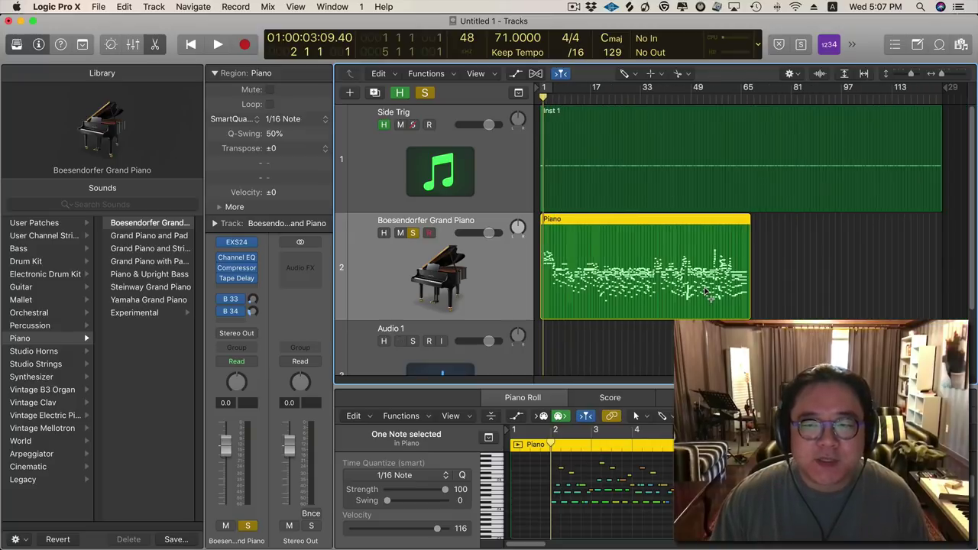
{"action": "key", "text": "super+Left"}
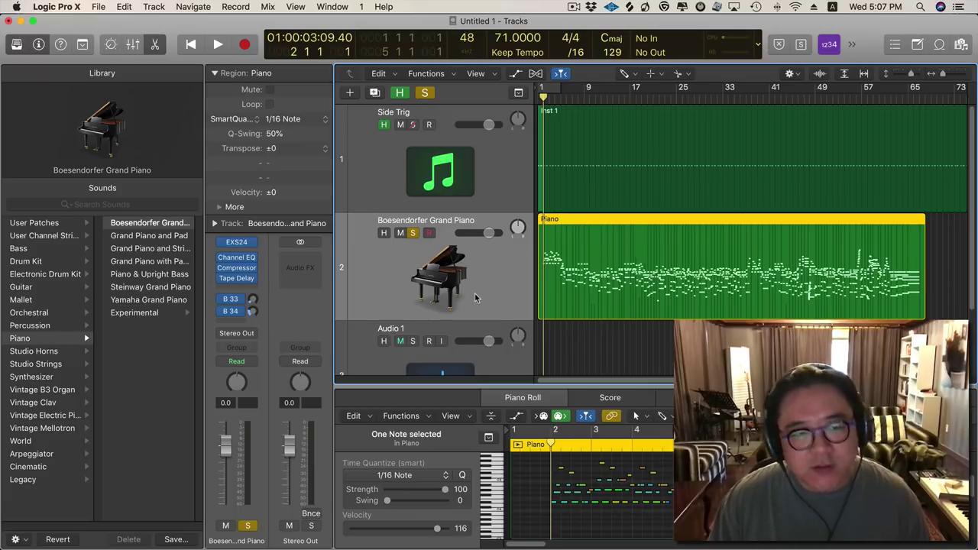
Open the piano track's EXS24 sampler, check the Classical Piano instrument under Factory Acoustic Pianos, and close the sampler window.
{"action": "left_click", "coordinate": [237, 242]}
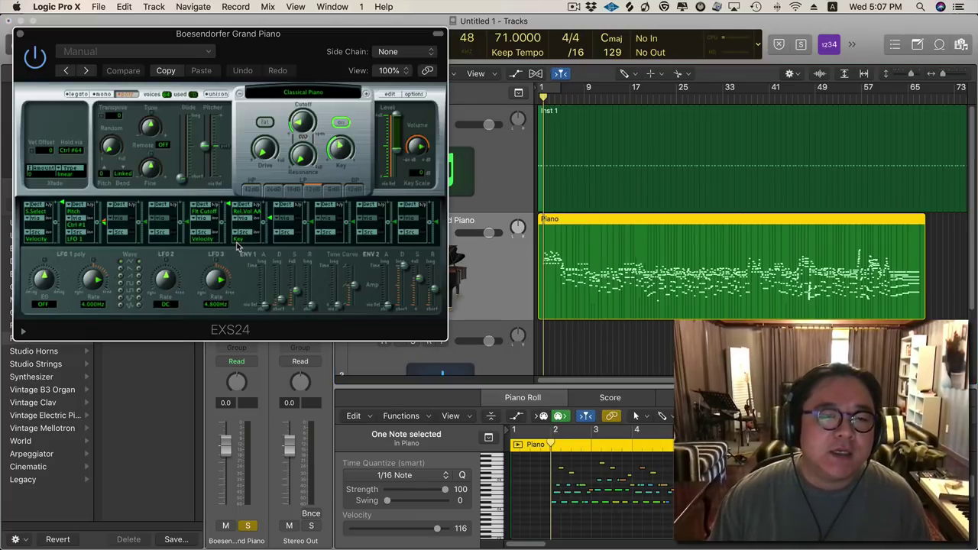
{"action": "left_click_drag", "start_coordinate": [238, 40], "coordinate": [439, 125]}
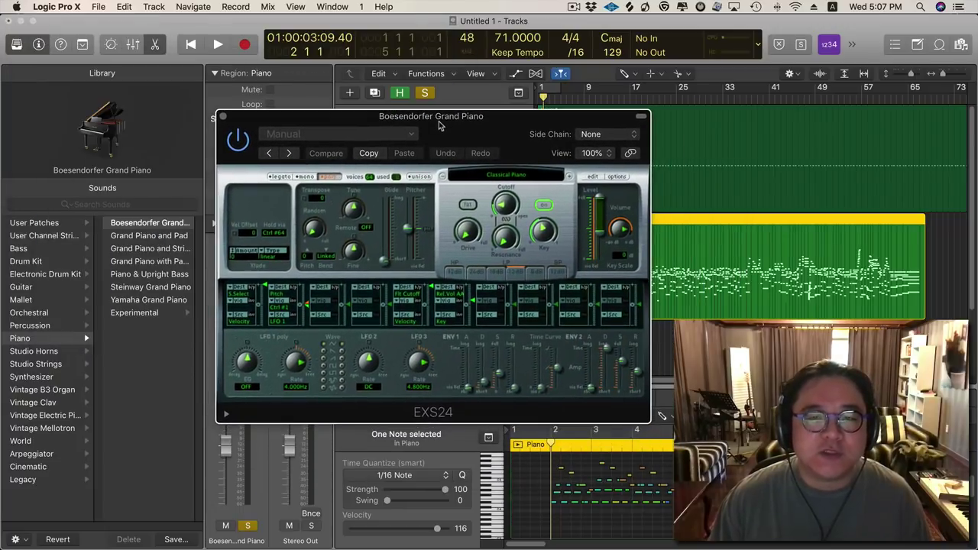
{"action": "left_click", "coordinate": [526, 177]}
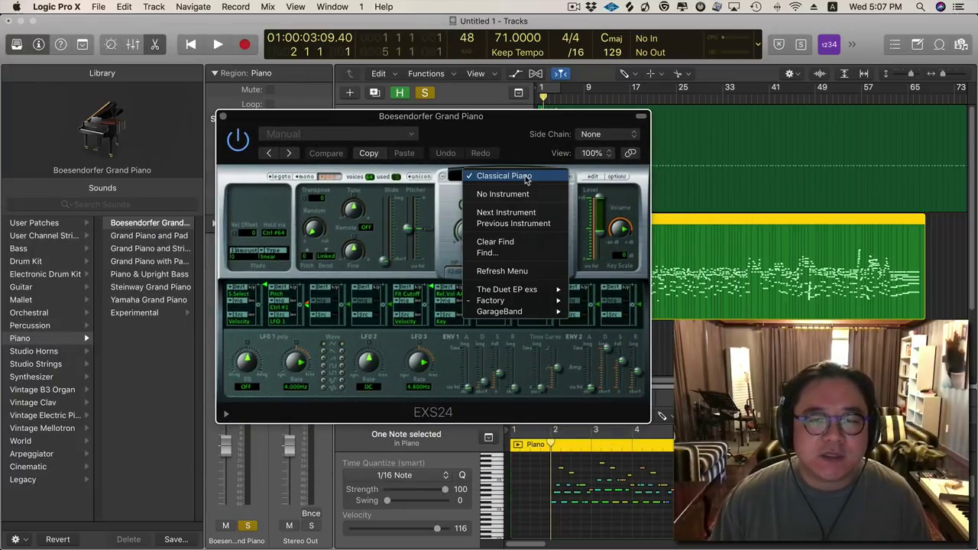
{"action": "mouse_move", "coordinate": [521, 302]}
{"action": "mouse_move", "coordinate": [617, 303]}
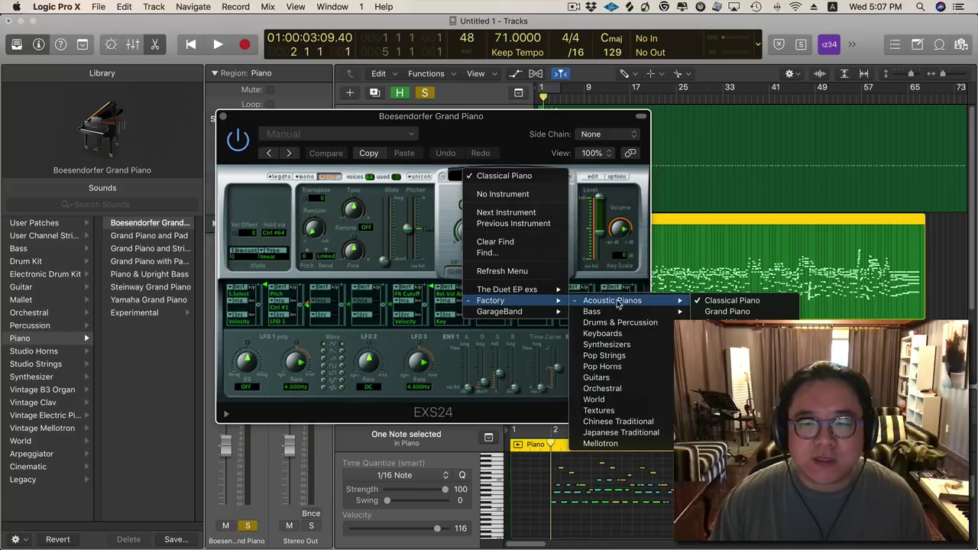
{"action": "left_click", "coordinate": [738, 303]}
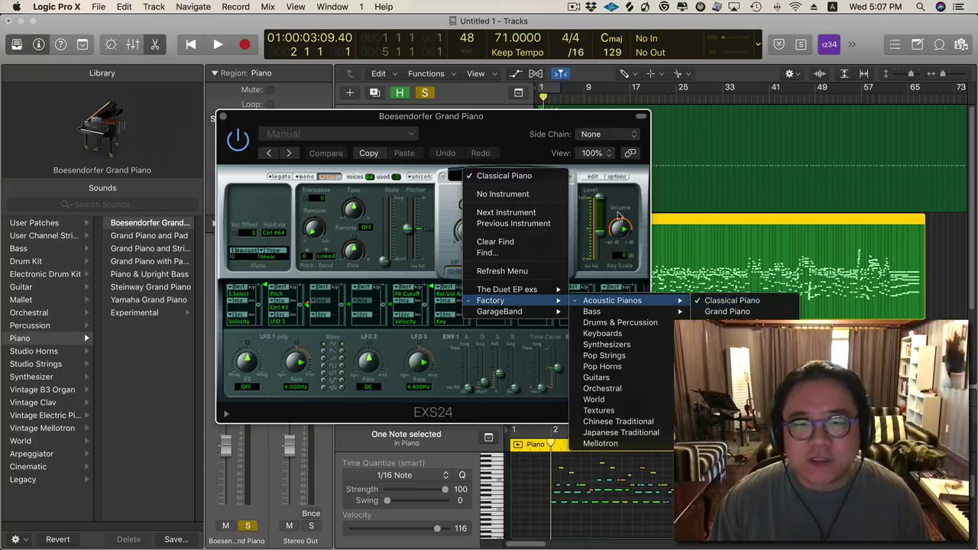
{"action": "left_click", "coordinate": [223, 117]}
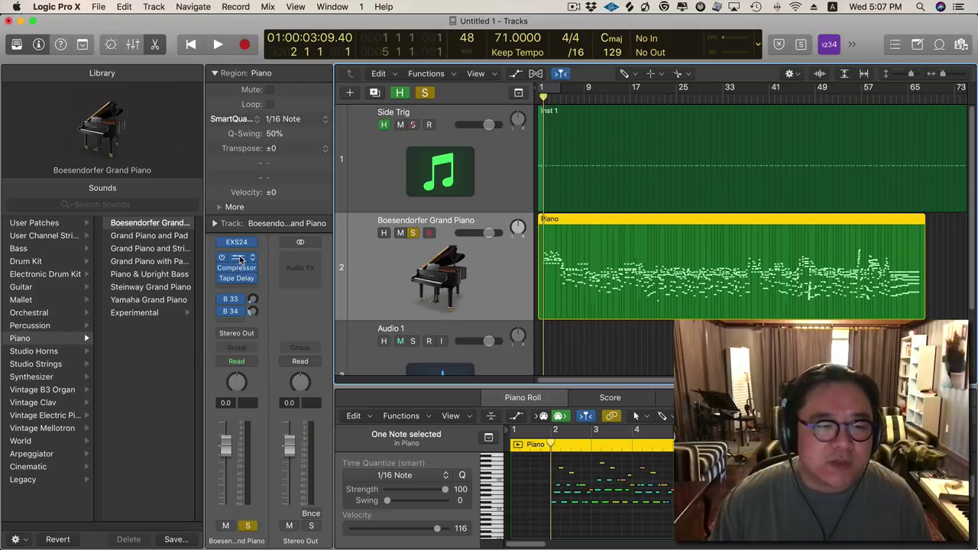
Look at the piano track's Channel EQ and its Smart Controls, then close both.
{"action": "left_click", "coordinate": [239, 258]}
{"action": "left_click", "coordinate": [20, 34]}
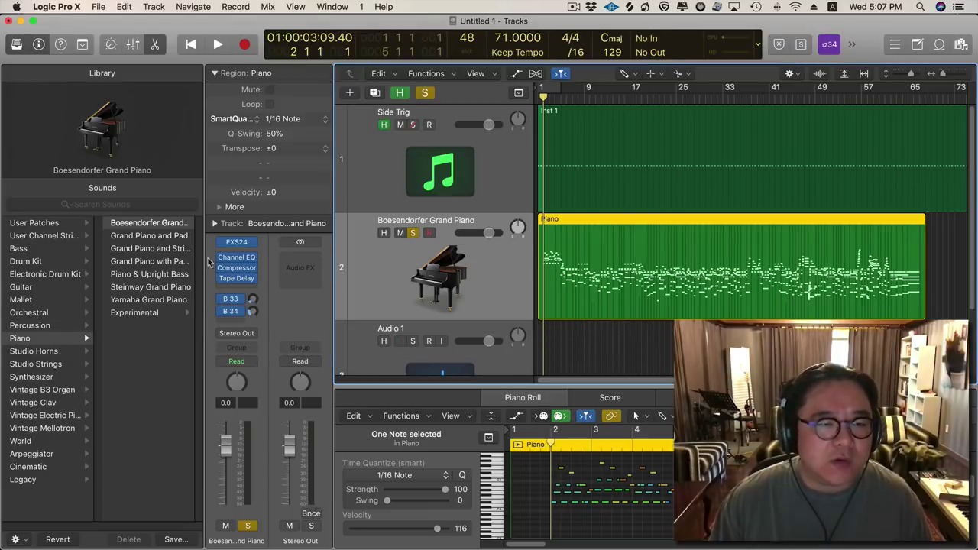
{"action": "key", "text": "b"}
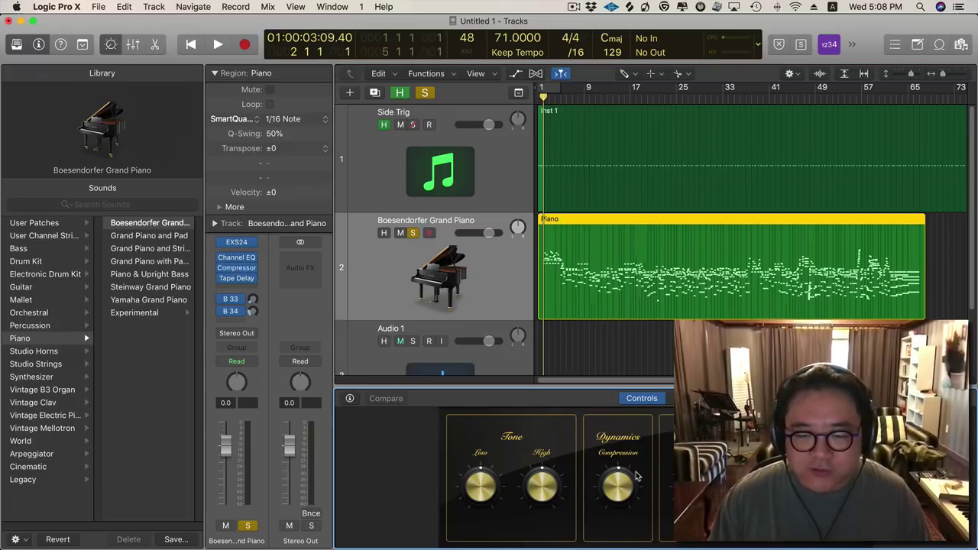
{"action": "key", "text": "b"}
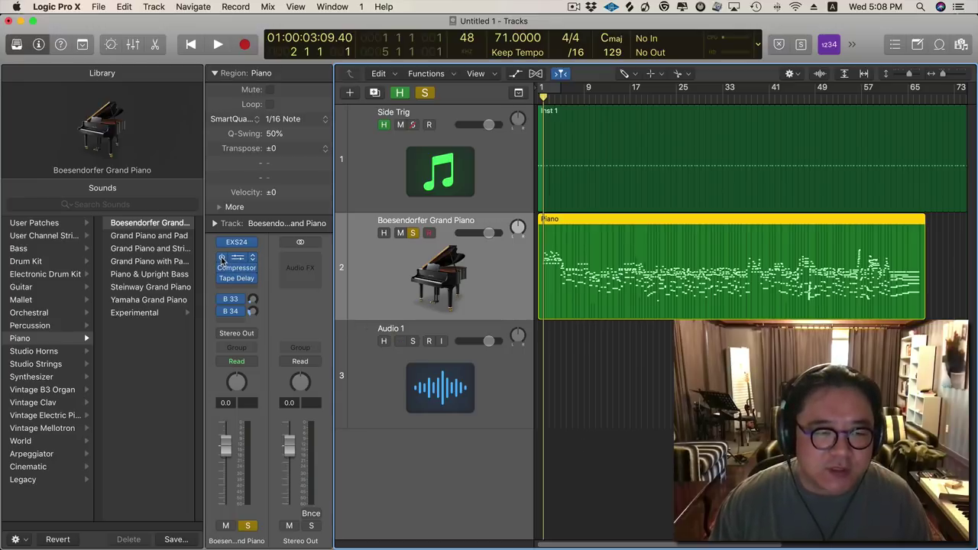
Remove the Channel EQ, Compressor and Tape Delay effects from the Boesendorfer Grand Piano track.
{"action": "left_click", "coordinate": [255, 261]}
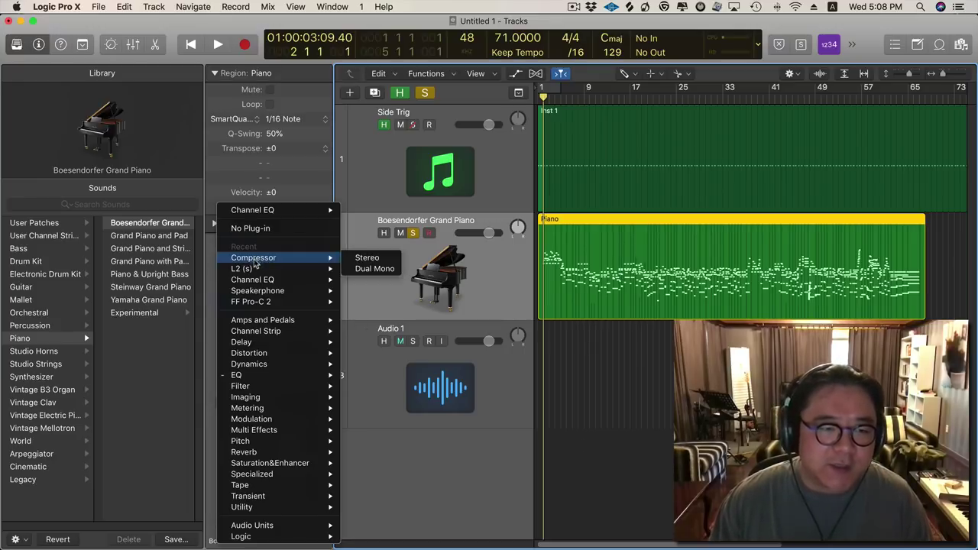
{"action": "left_click", "coordinate": [237, 211]}
{"action": "left_click", "coordinate": [254, 270]}
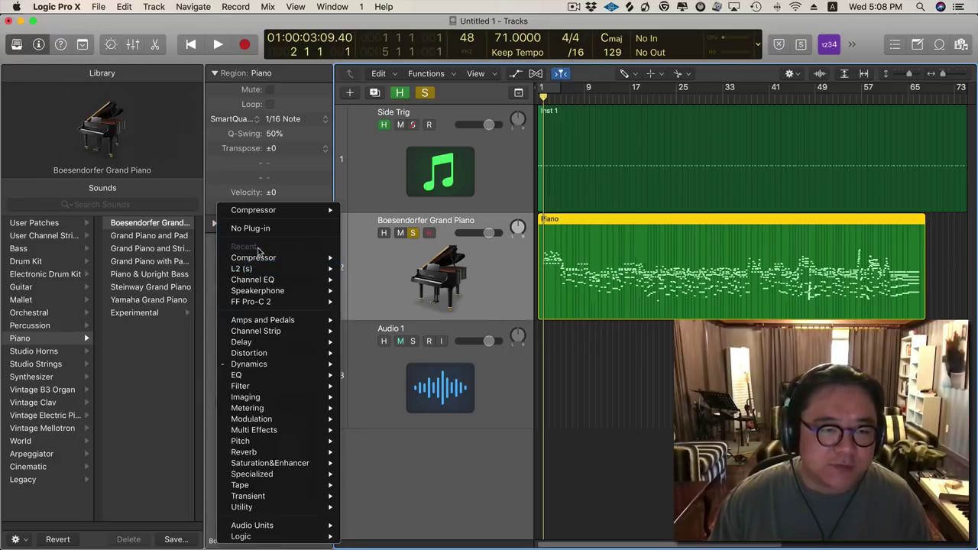
{"action": "left_click", "coordinate": [267, 228]}
{"action": "left_click", "coordinate": [255, 281]}
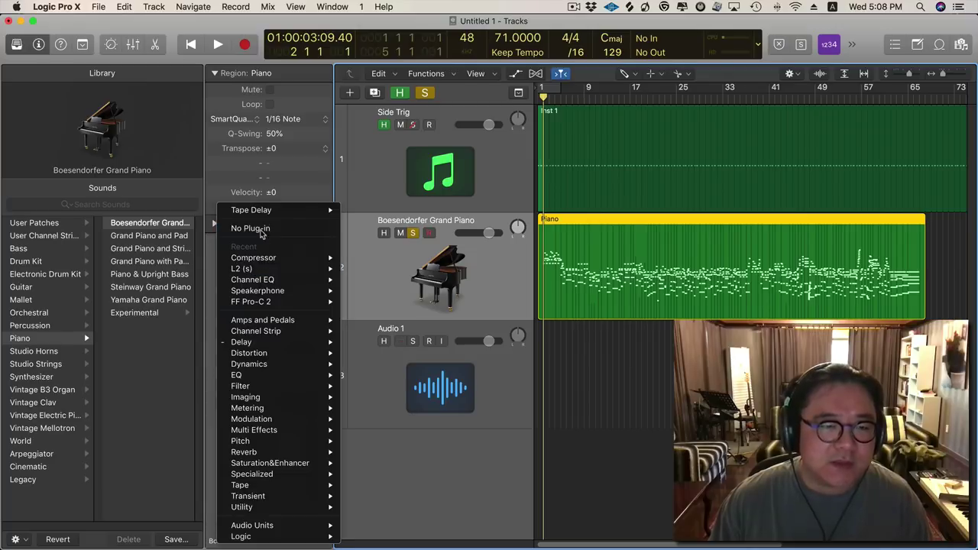
{"action": "left_click", "coordinate": [264, 227]}
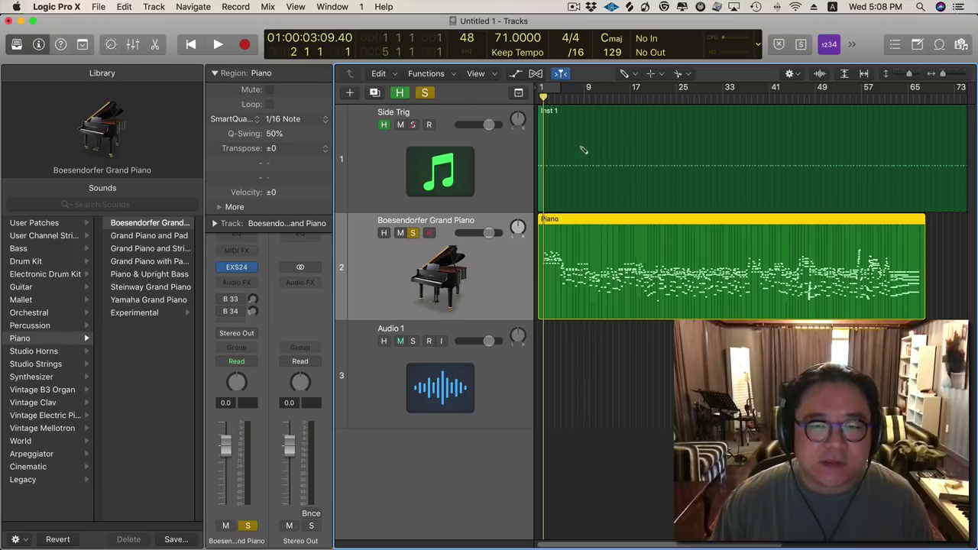
Play the project from the beginning, restore the Pointer tool and hide the Library.
{"action": "key", "text": "Return"}
{"action": "key", "text": "space"}
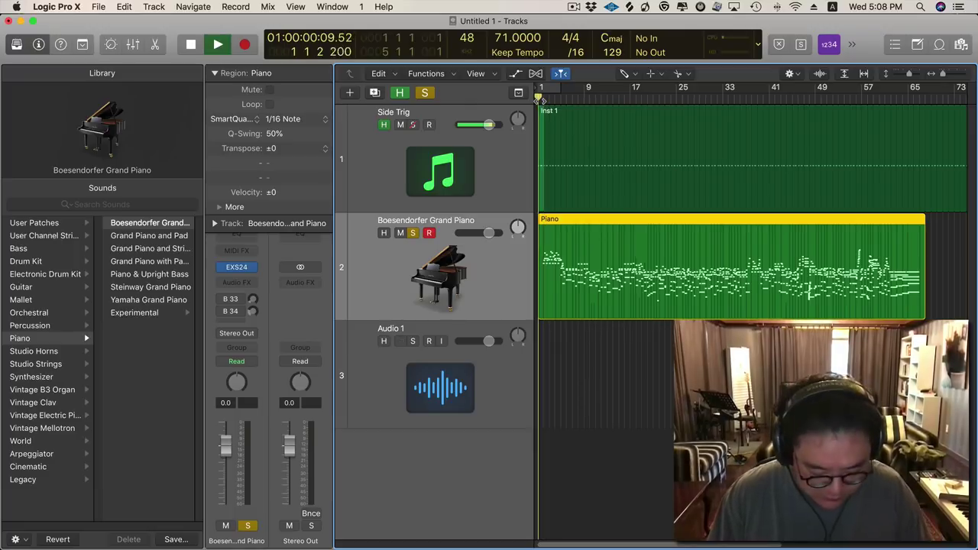
{"action": "key", "text": "t"}
{"action": "key", "text": "t"}
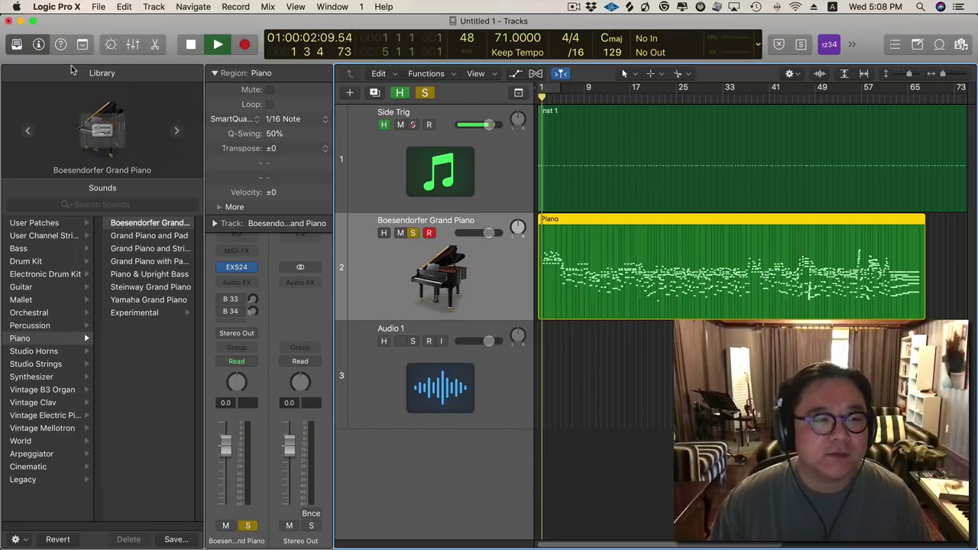
{"action": "key", "text": "y"}
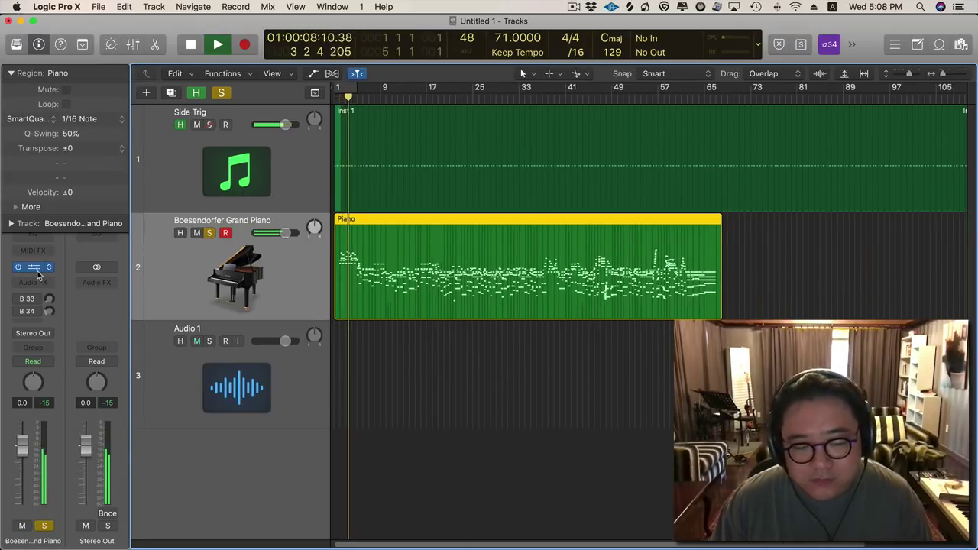
Open the piano track's EXS24 sampler and load the Factory Grand Piano instrument in place of Classical Piano.
{"action": "mouse_move", "coordinate": [38, 275]}
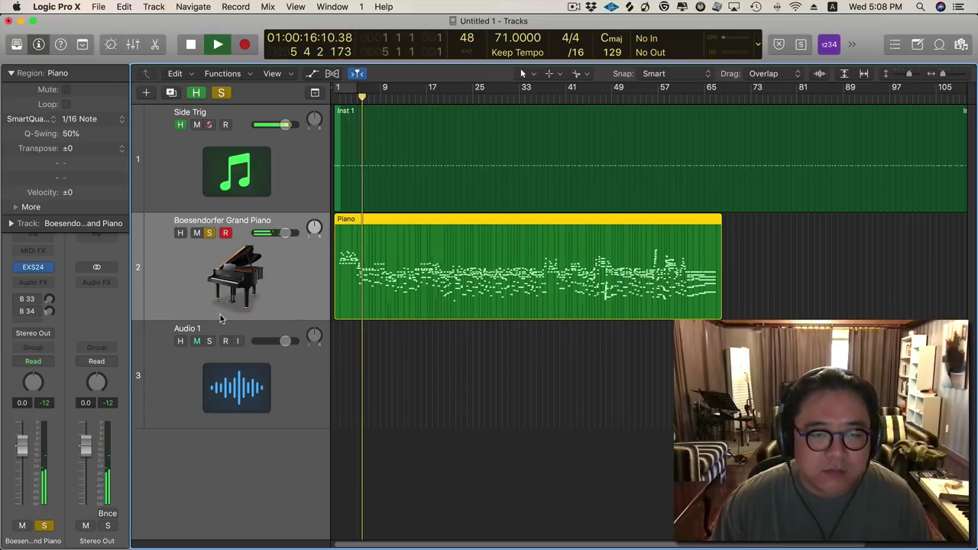
{"action": "left_click", "coordinate": [33, 267]}
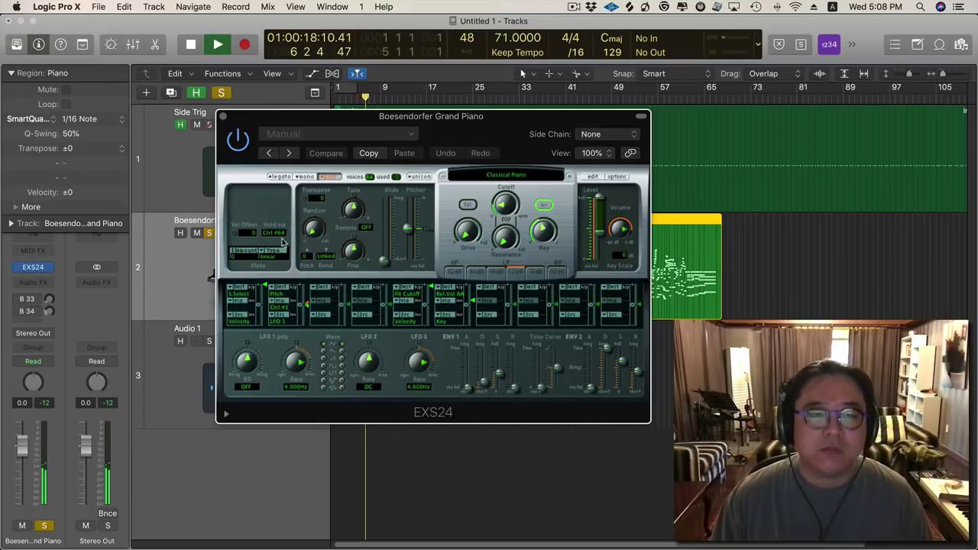
{"action": "left_click_drag", "start_coordinate": [505, 122], "coordinate": [633, 148]}
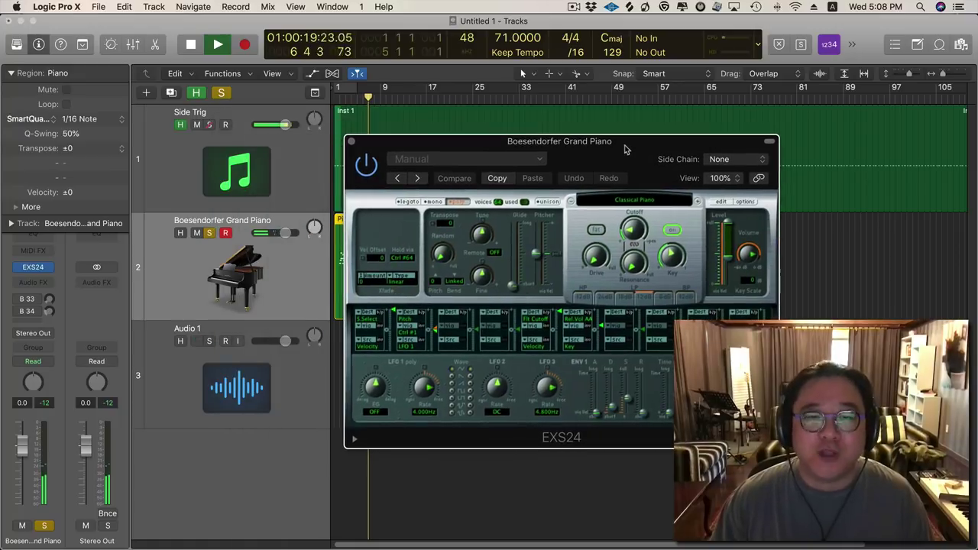
{"action": "left_click", "coordinate": [638, 200]}
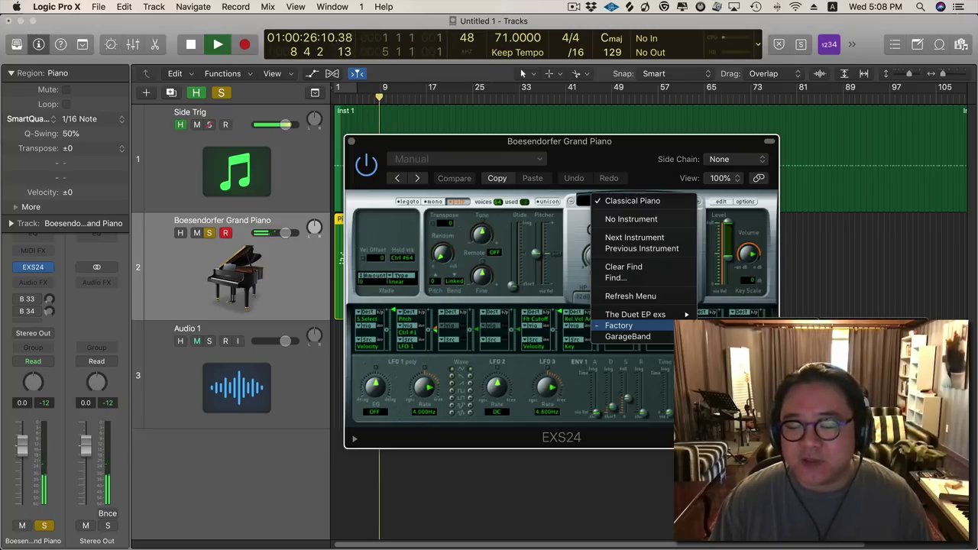
{"action": "left_click", "coordinate": [764, 336]}
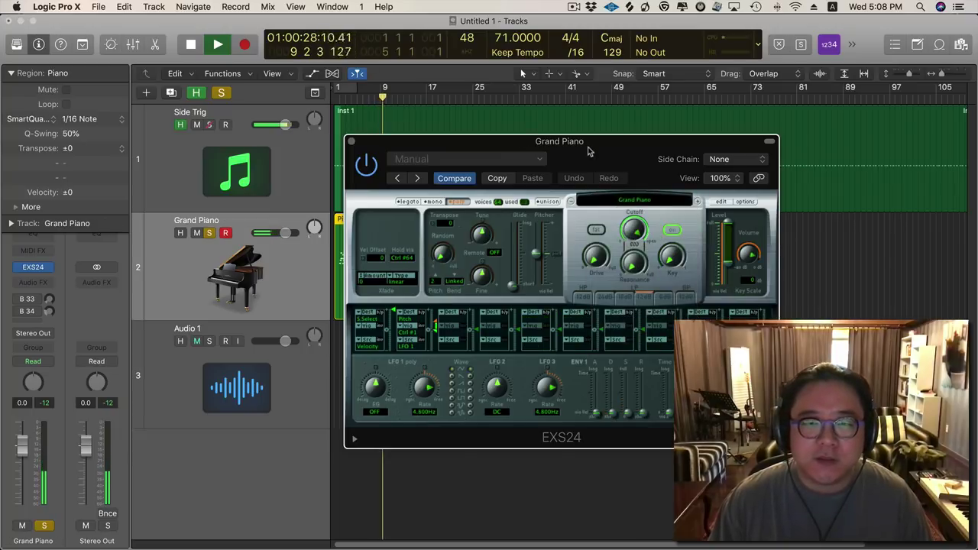
{"action": "left_click_drag", "start_coordinate": [589, 152], "coordinate": [682, 211]}
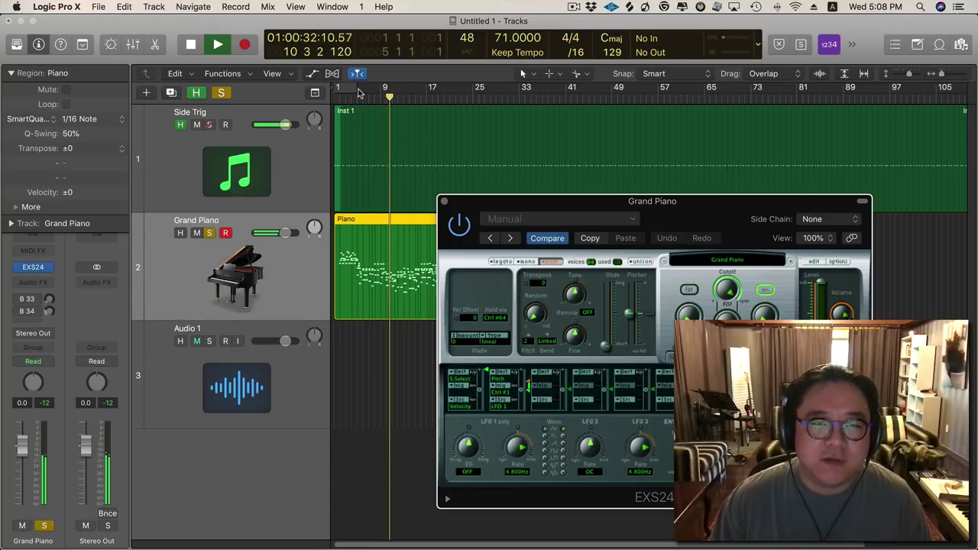
Set up a cycle range from bar 6 to bar 15 and loop playback over it.
{"action": "left_click_drag", "start_coordinate": [360, 92], "coordinate": [412, 95]}
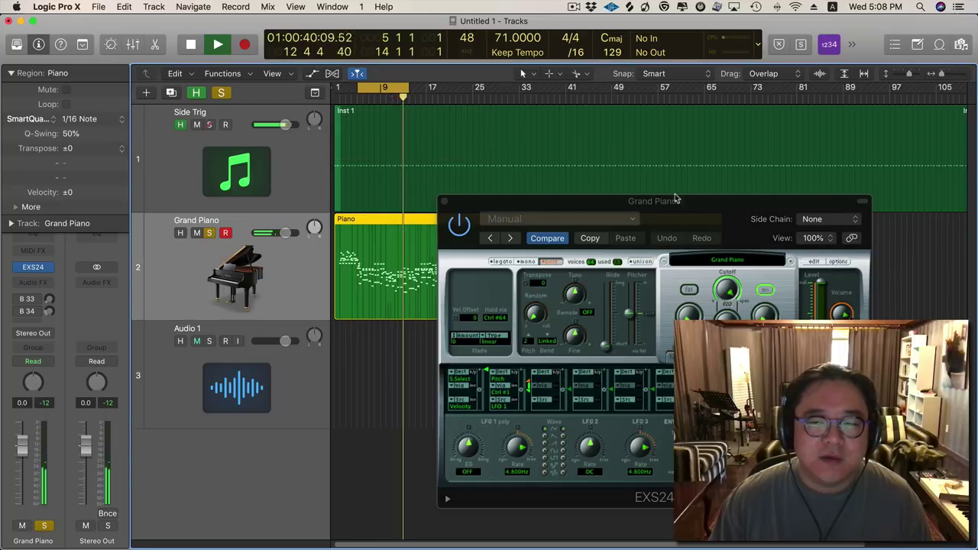
{"action": "left_click_drag", "start_coordinate": [676, 200], "coordinate": [604, 188]}
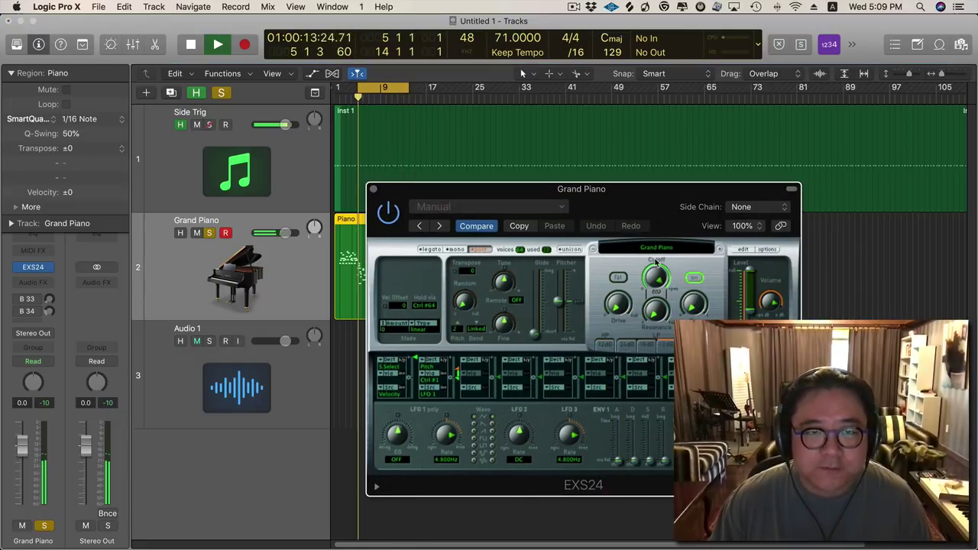
{"action": "left_click", "coordinate": [363, 93]}
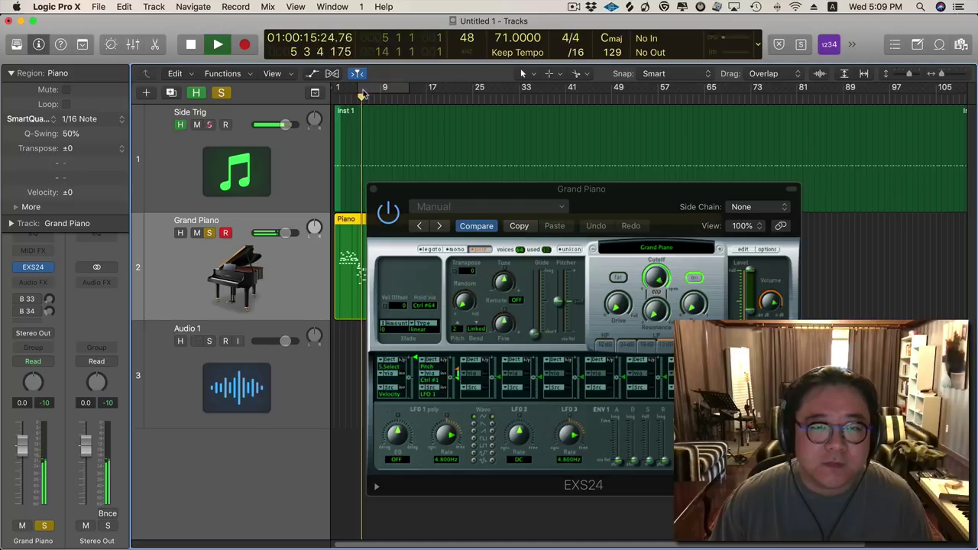
{"action": "left_click_drag", "start_coordinate": [363, 94], "coordinate": [392, 91]}
{"action": "key", "text": "space"}
{"action": "key", "text": "space"}
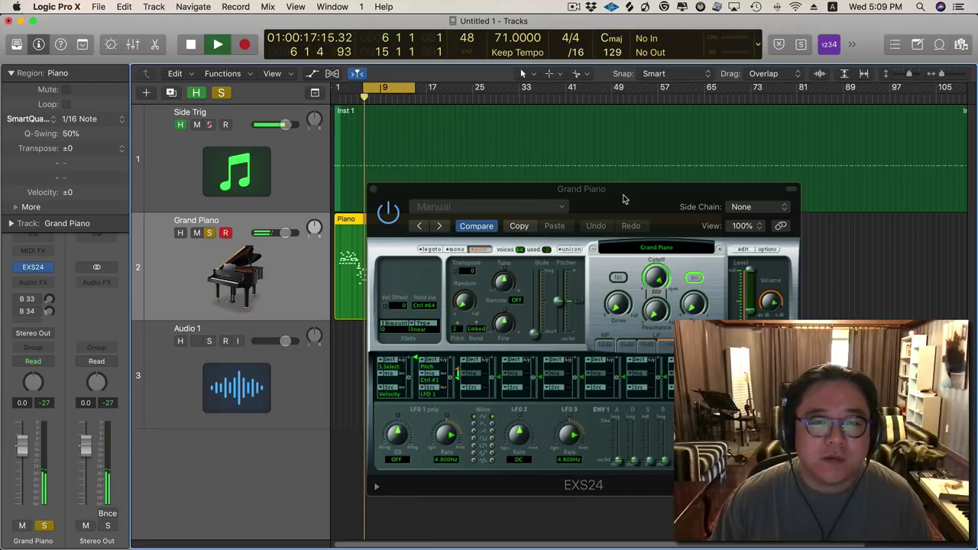
Load the Factory Steinway Grand Piano 2 instrument in the EXS24 and listen to it over the cycle range.
{"action": "left_click_drag", "start_coordinate": [623, 199], "coordinate": [580, 171]}
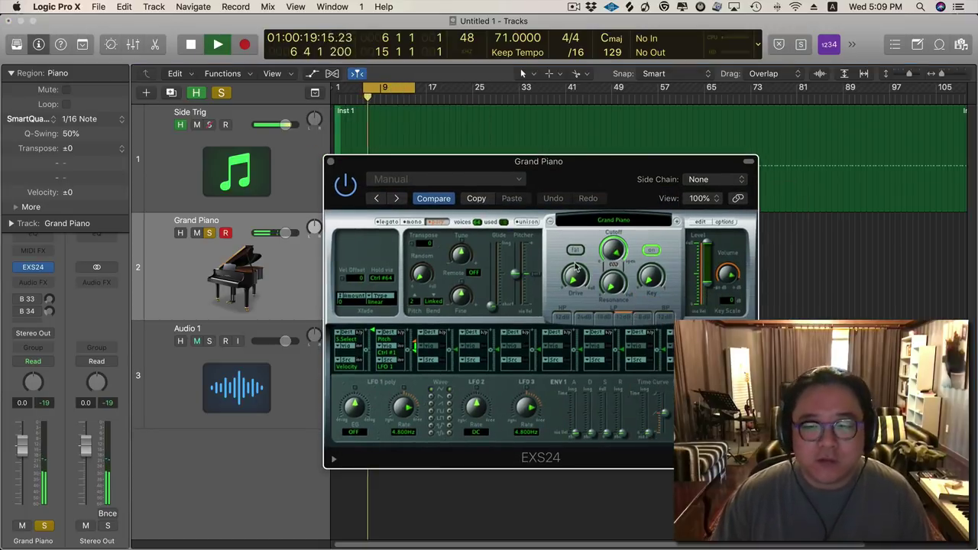
{"action": "left_click", "coordinate": [614, 220]}
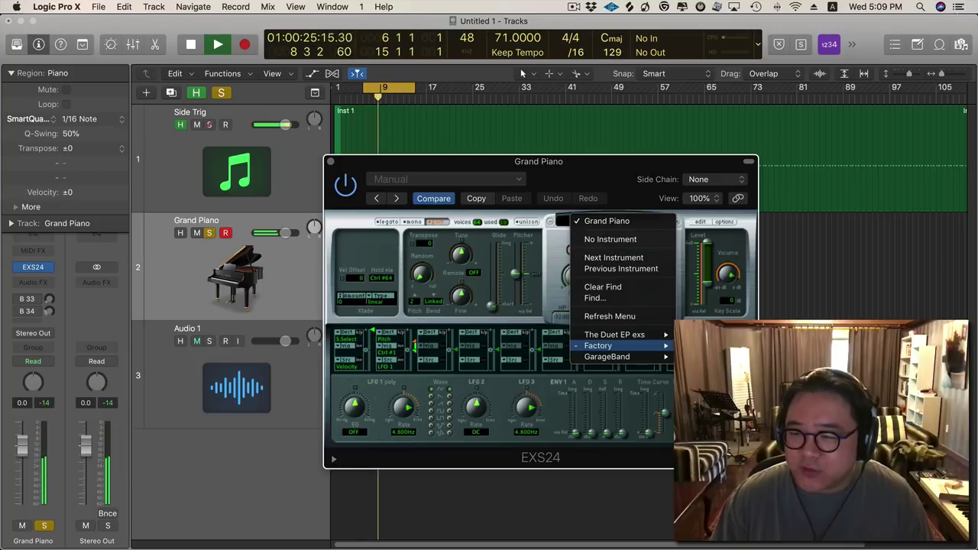
{"action": "left_click", "coordinate": [726, 367]}
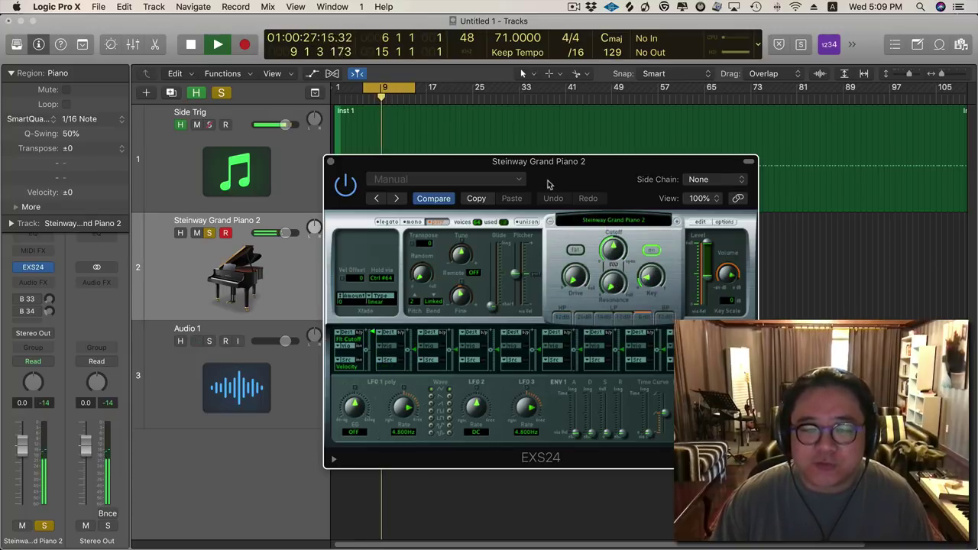
{"action": "left_click_drag", "start_coordinate": [550, 173], "coordinate": [586, 183]}
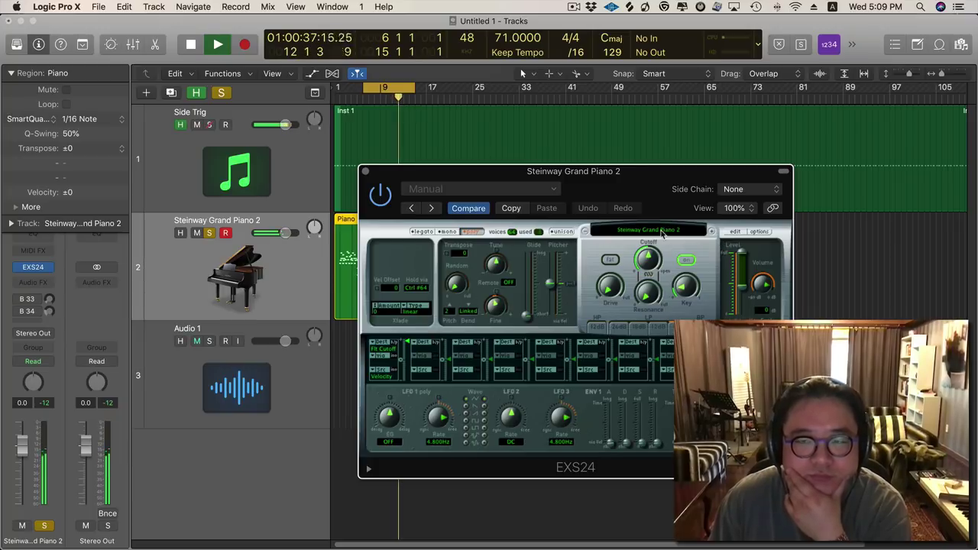
Load the Factory Steinway Piano 2 instrument in the EXS24 and listen to it over the cycle range.
{"action": "left_click", "coordinate": [662, 234]}
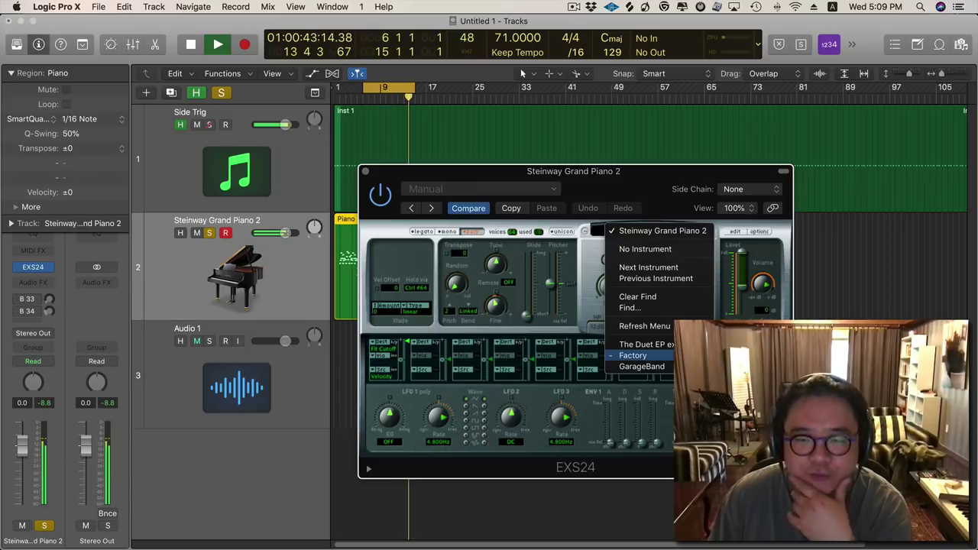
{"action": "left_click", "coordinate": [734, 367]}
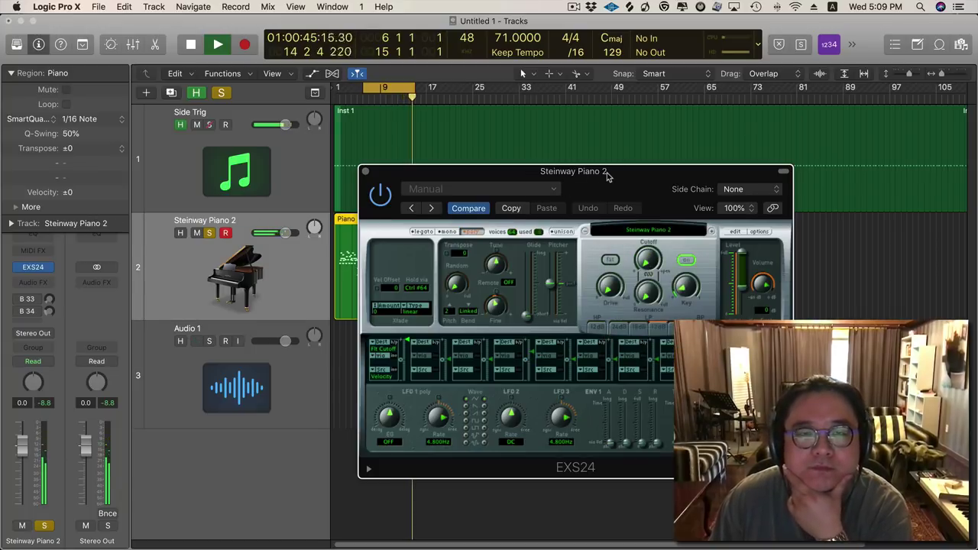
{"action": "left_click_drag", "start_coordinate": [607, 175], "coordinate": [645, 187]}
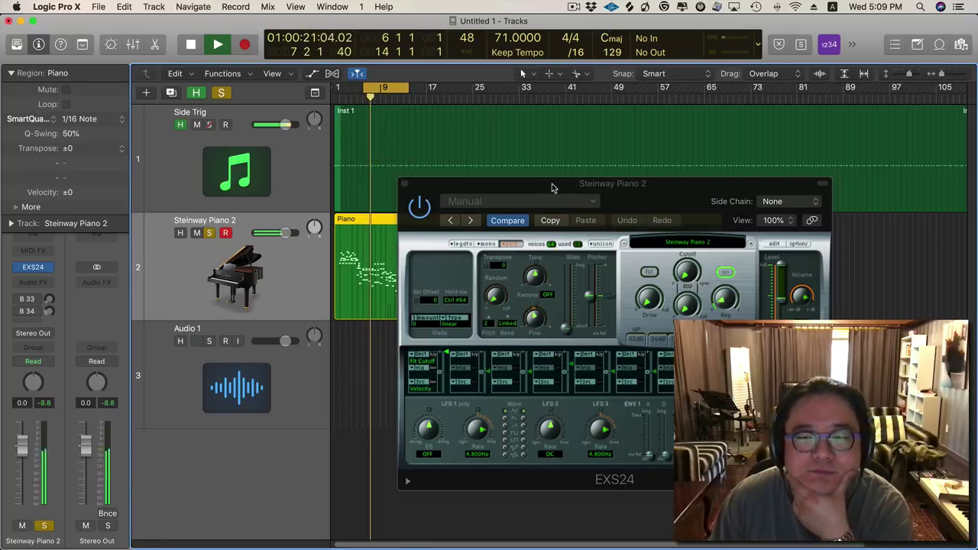
{"action": "left_click_drag", "start_coordinate": [624, 193], "coordinate": [652, 193]}
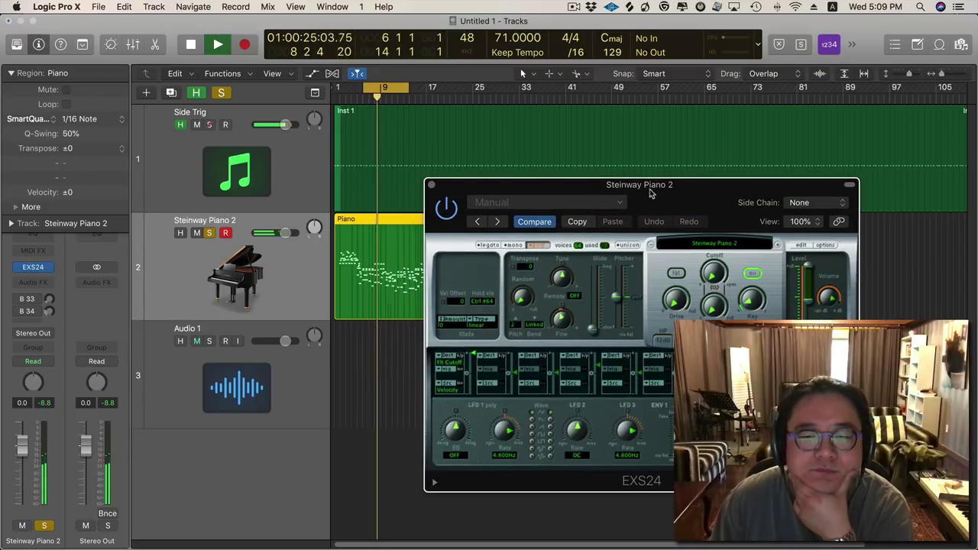
Load the Yamaha Grand Piano instrument in the EXS24, listen to it, then stop playback and close the sampler window.
{"action": "left_click", "coordinate": [703, 243]}
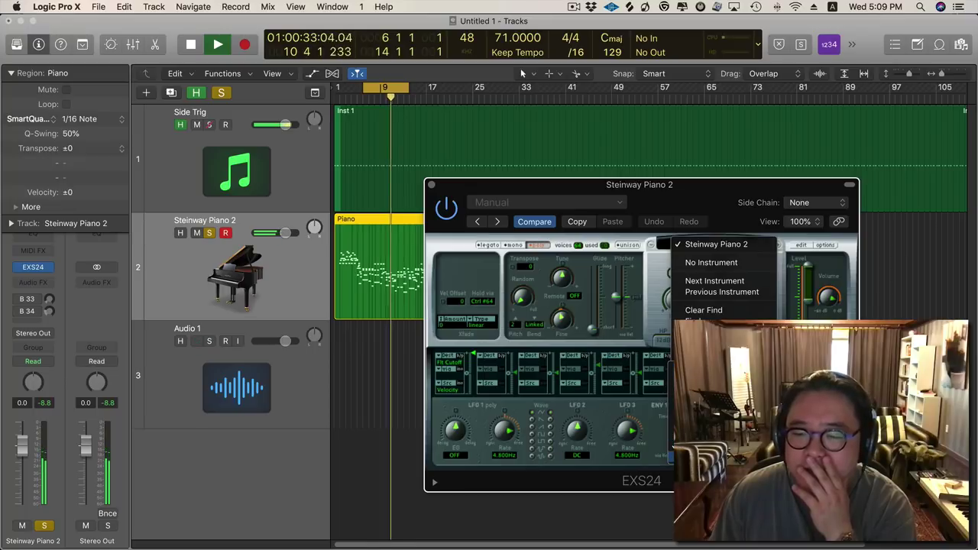
{"action": "left_click", "coordinate": [723, 337]}
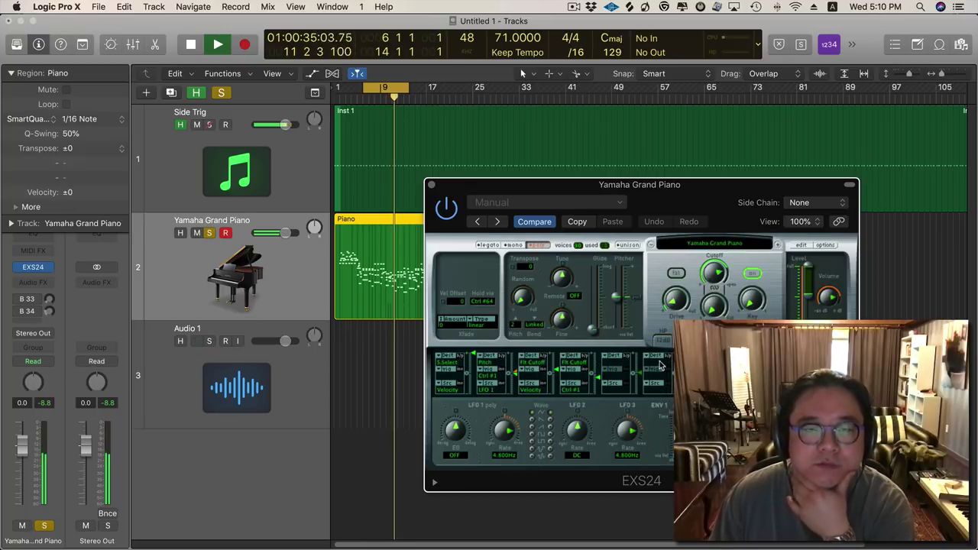
{"action": "left_click_drag", "start_coordinate": [650, 195], "coordinate": [675, 196]}
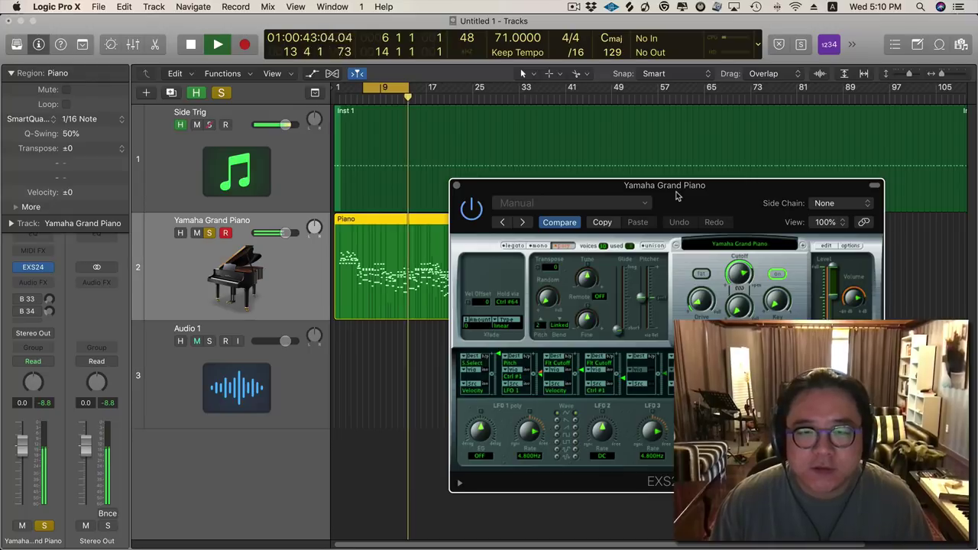
{"action": "key", "text": "space"}
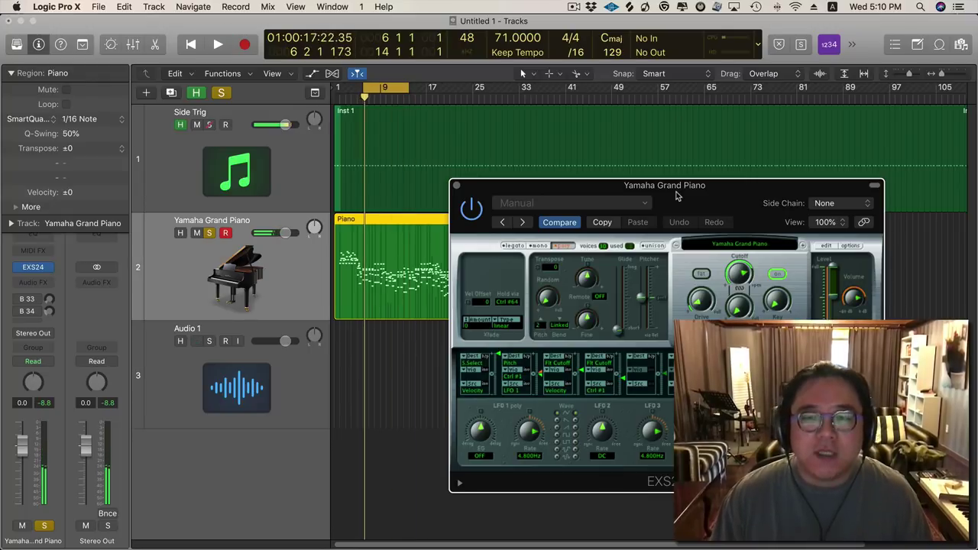
{"action": "left_click_drag", "start_coordinate": [676, 196], "coordinate": [670, 215]}
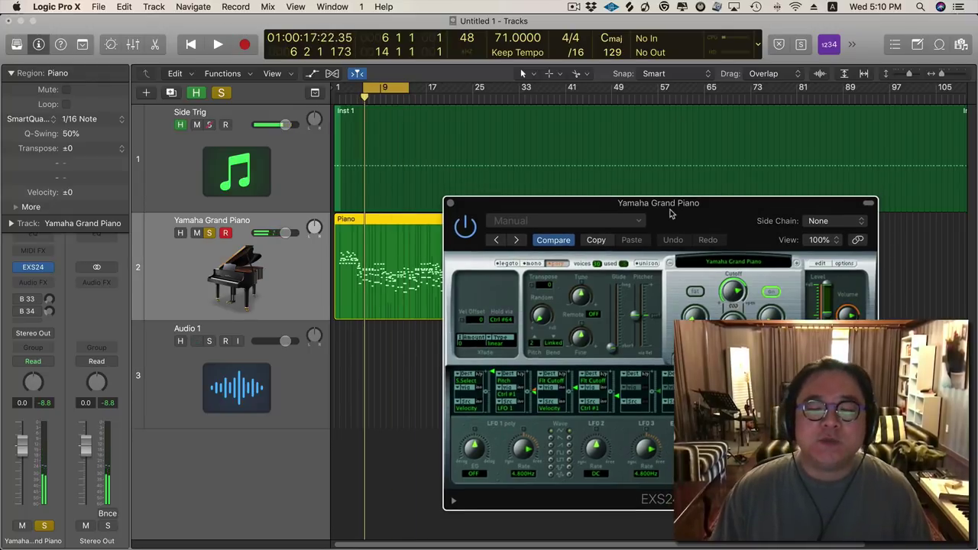
{"action": "left_click", "coordinate": [451, 204]}
Move the cycle range to bars 14 to 22 and start playback from there.
{"action": "key", "text": "super+Right"}
{"action": "key", "text": "super+Right"}
{"action": "key", "text": "super+Down"}
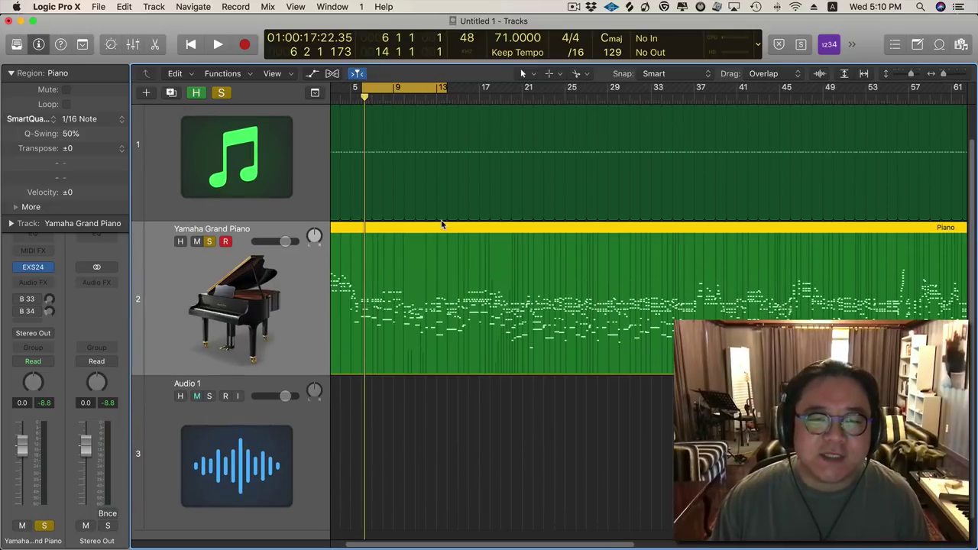
{"action": "left_click_drag", "start_coordinate": [402, 88], "coordinate": [489, 94]}
{"action": "key", "text": "space"}
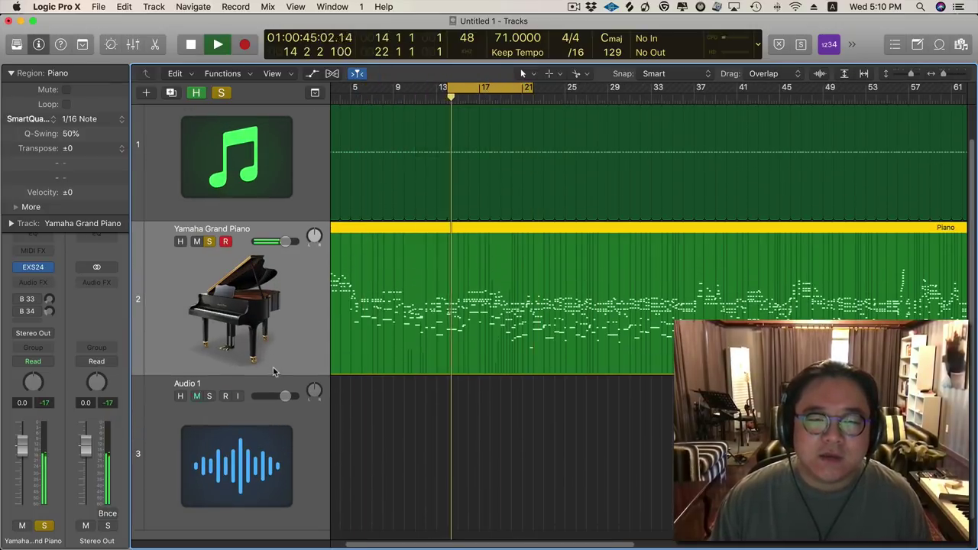
Open the Yamaha Grand Piano in the EXS24 Instrument Editor from the track's sampler, and stop playback.
{"action": "left_click", "coordinate": [33, 267]}
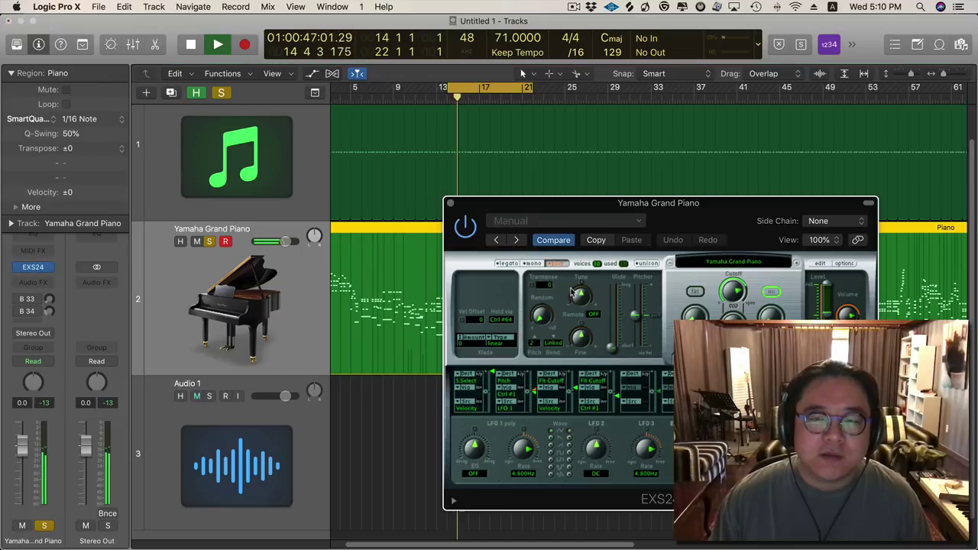
{"action": "left_click_drag", "start_coordinate": [711, 217], "coordinate": [616, 162]}
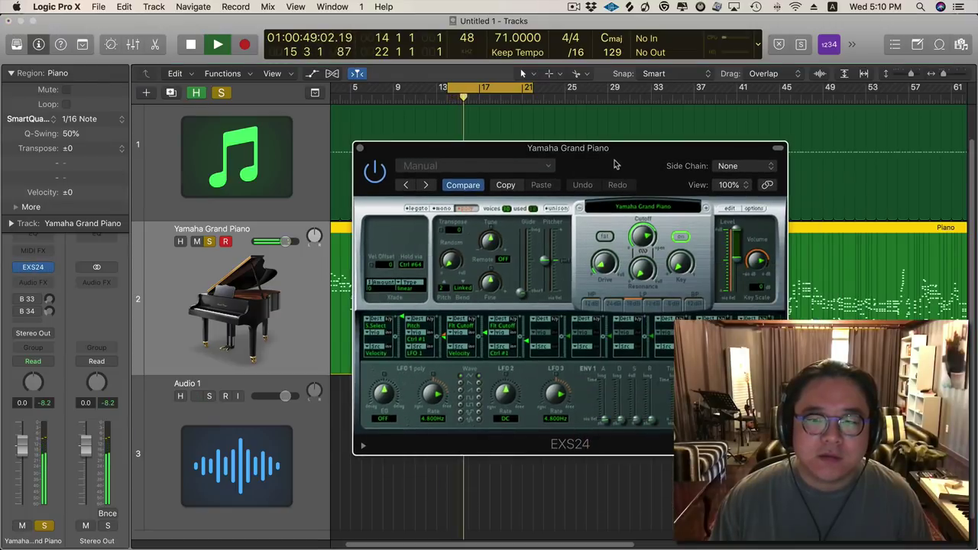
{"action": "left_click", "coordinate": [730, 209]}
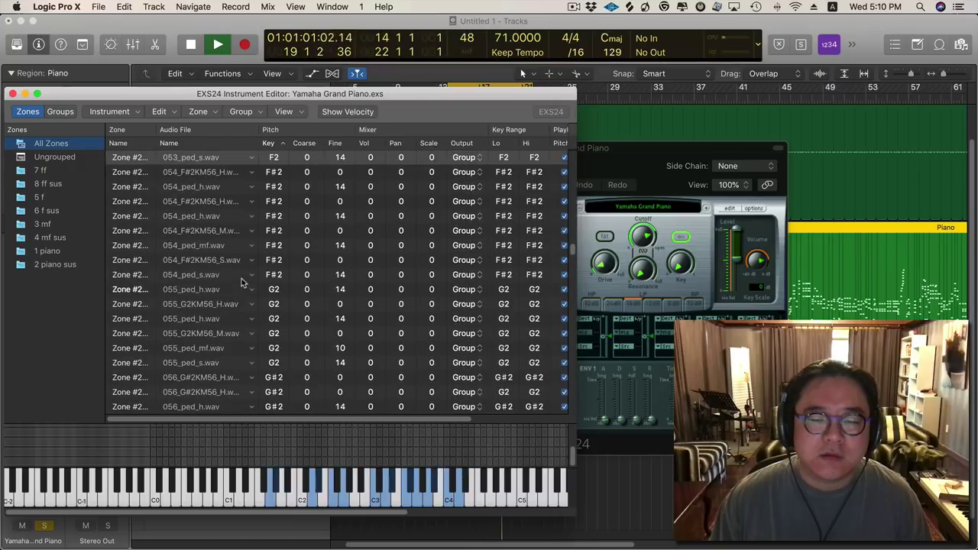
{"action": "key", "text": "space"}
{"action": "left_click_drag", "start_coordinate": [374, 96], "coordinate": [626, 75]}
{"action": "scroll", "coordinate": [459, 220], "scroll_direction": "up", "scroll_amount": 3}
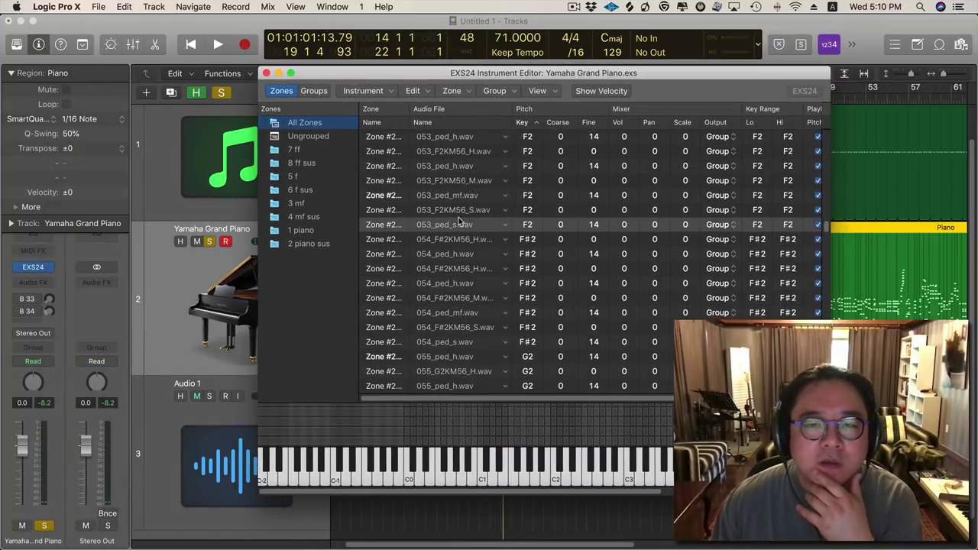
Play the C0 key and inspect its sample zones one by one, including Zone #11, Zone #15, Zone #16 and Zone #10.
{"action": "left_click", "coordinate": [410, 479]}
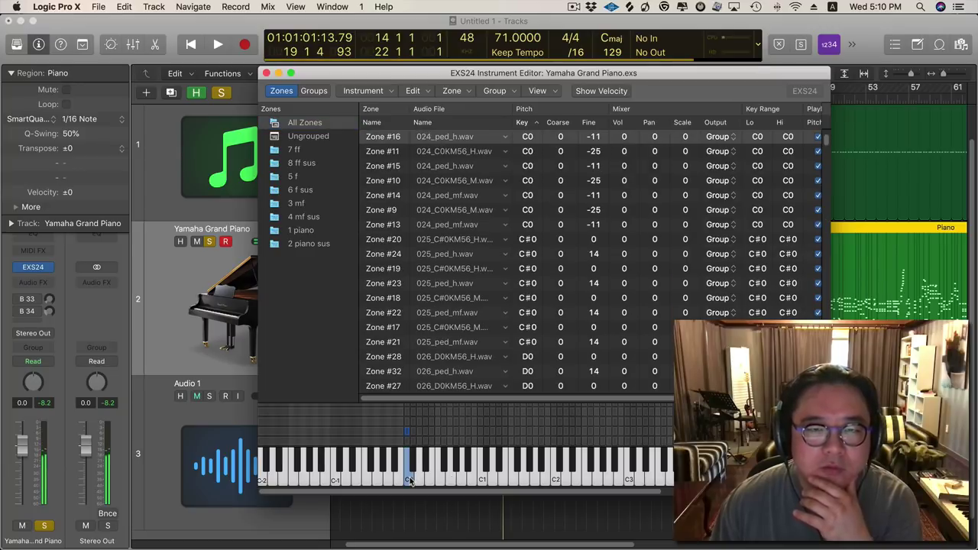
{"action": "left_click", "coordinate": [457, 152]}
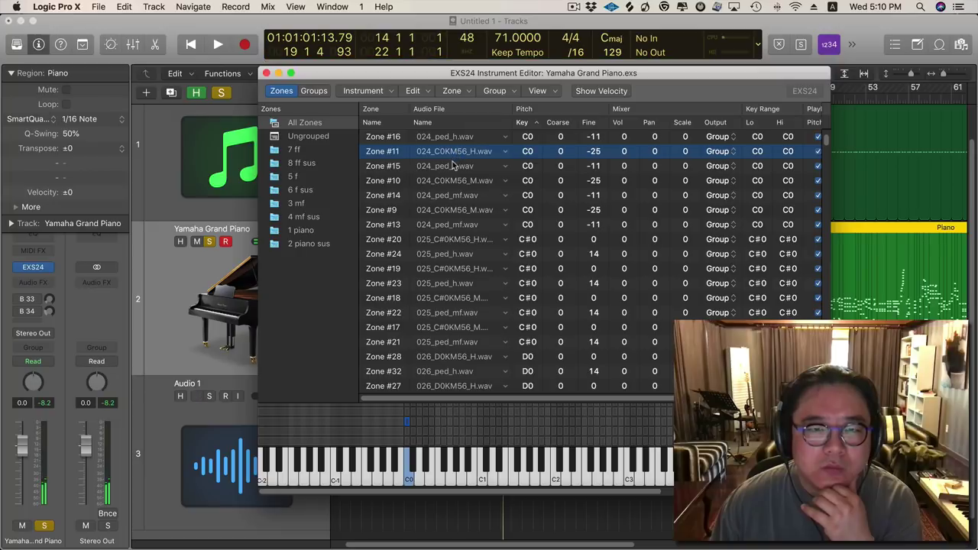
{"action": "left_click", "coordinate": [453, 167]}
{"action": "left_click", "coordinate": [458, 152]}
{"action": "left_click", "coordinate": [434, 138]}
{"action": "left_click", "coordinate": [435, 152]}
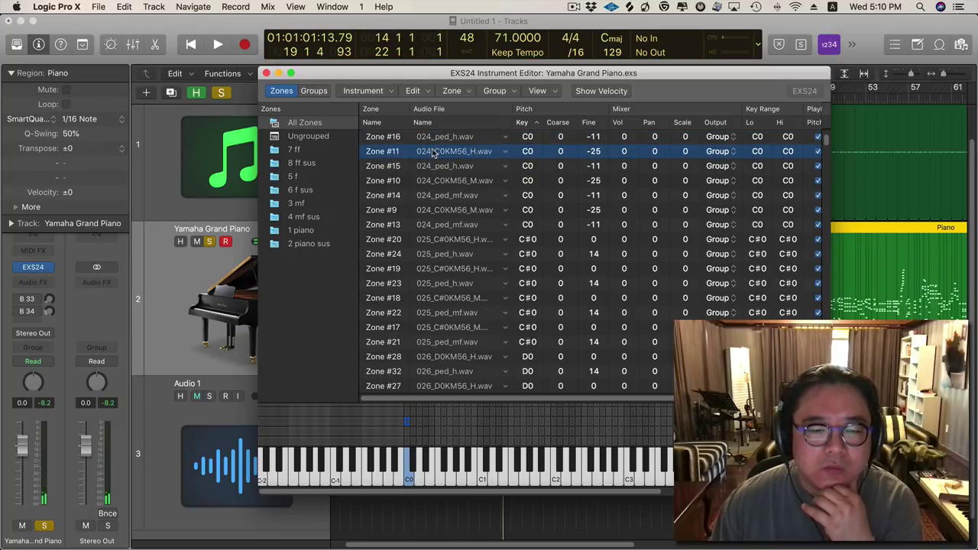
{"action": "left_click", "coordinate": [433, 182]}
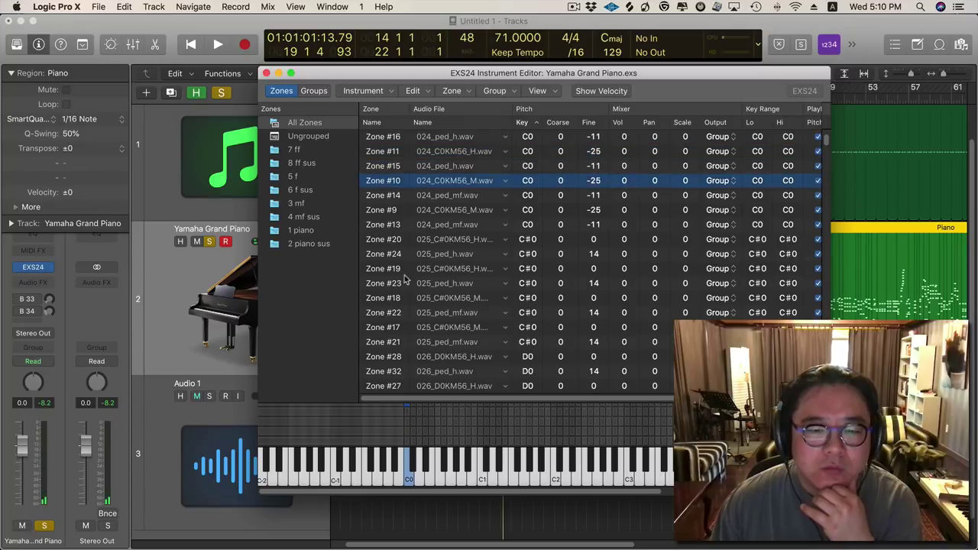
Check the zone blocks stacked above the C0 key in the editor's keyboard grid.
{"action": "left_click", "coordinate": [407, 444]}
{"action": "left_click", "coordinate": [407, 433]}
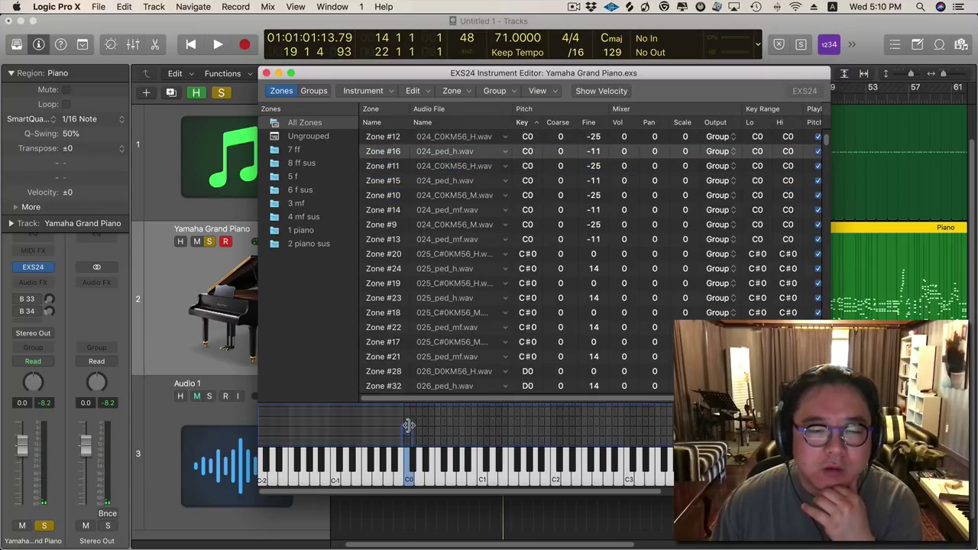
{"action": "left_click", "coordinate": [407, 425]}
{"action": "left_click", "coordinate": [407, 413]}
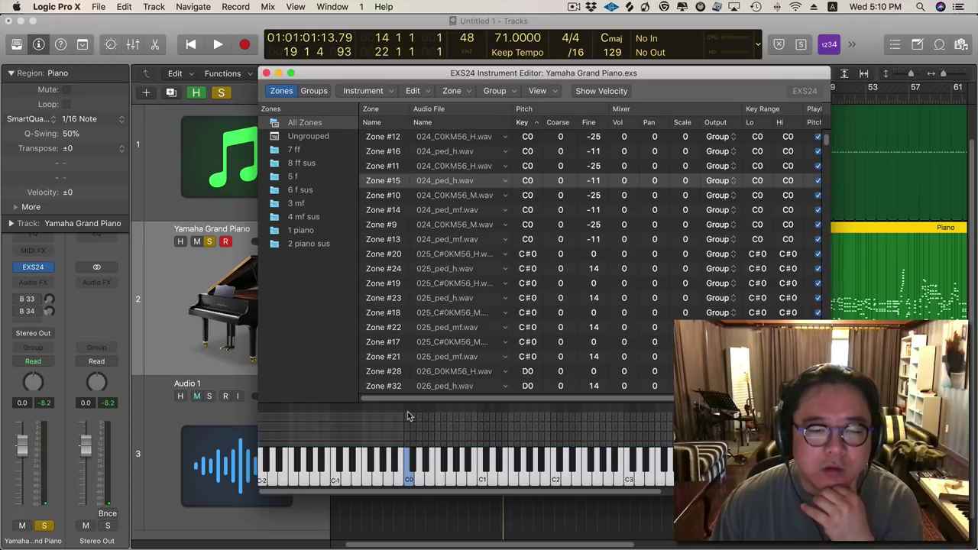
Select further C0 zone blocks in the keyboard grid, including those of Zone #9 and Zone #14, and look through the full zone list.
{"action": "left_click", "coordinate": [408, 420]}
{"action": "left_click", "coordinate": [407, 428]}
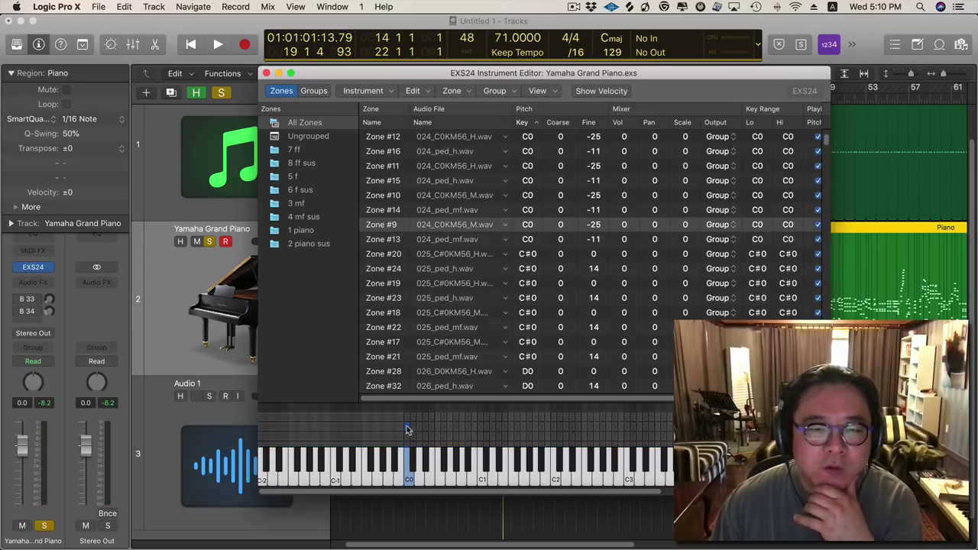
{"action": "left_click", "coordinate": [408, 436]}
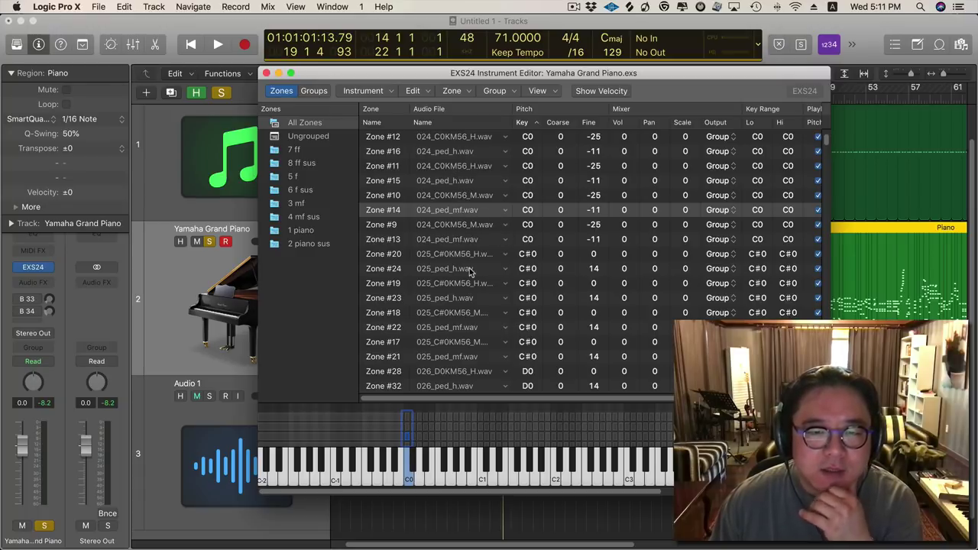
{"action": "scroll", "coordinate": [470, 271], "scroll_direction": "up", "scroll_amount": 4}
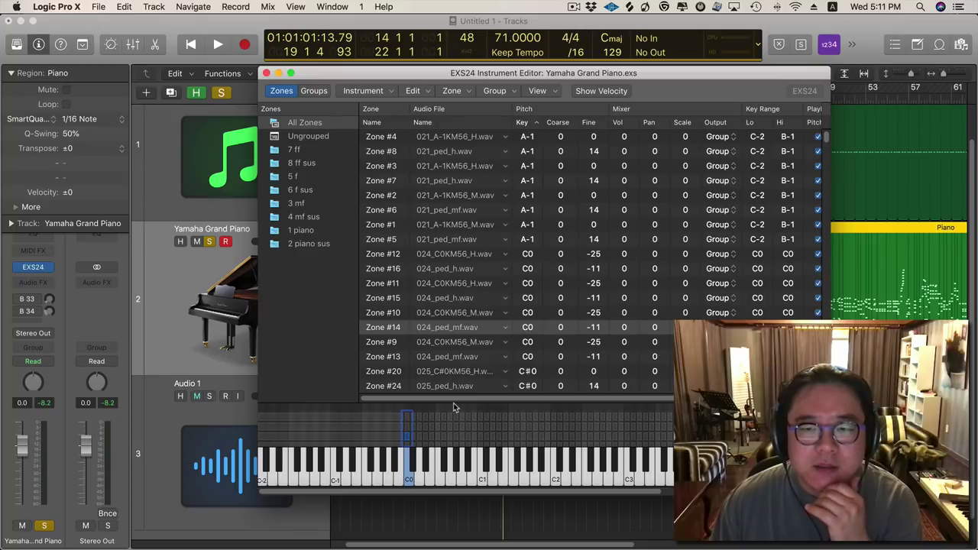
{"action": "scroll", "coordinate": [522, 358], "scroll_direction": "down", "scroll_amount": 6}
{"action": "scroll", "coordinate": [522, 357], "scroll_direction": "down", "scroll_amount": 20}
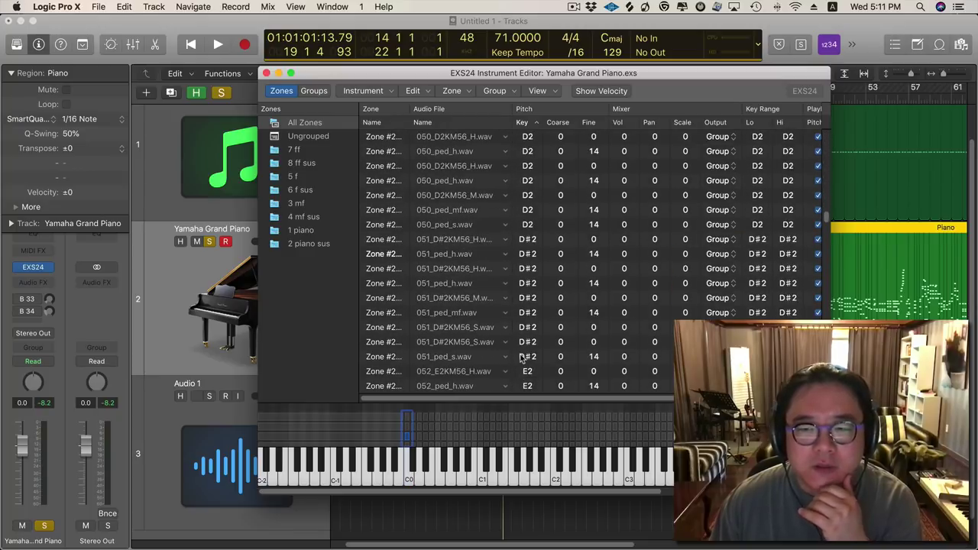
{"action": "scroll", "coordinate": [522, 357], "scroll_direction": "up", "scroll_amount": 20}
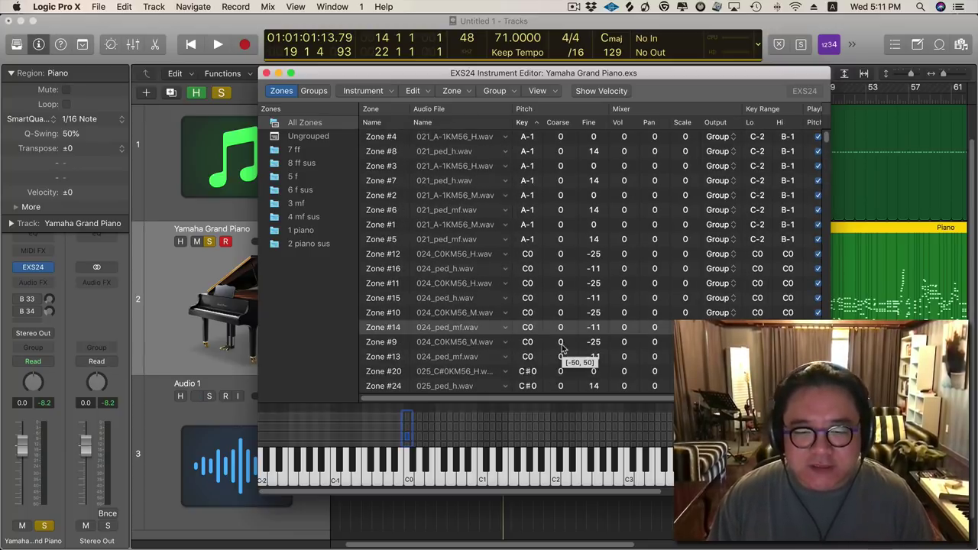
Play the C2 key and inspect the sample zone blocks stacked above it one by one.
{"action": "left_click", "coordinate": [555, 463]}
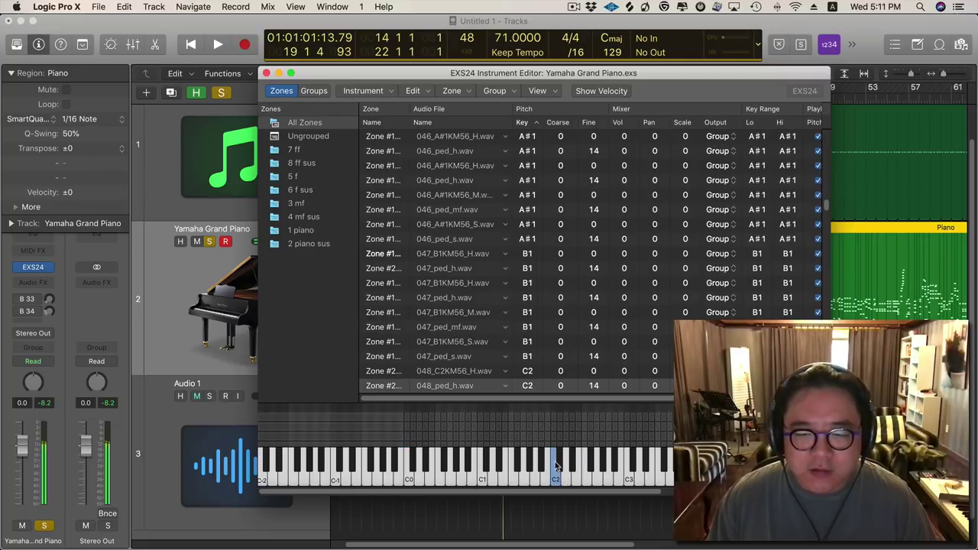
{"action": "left_click", "coordinate": [555, 439]}
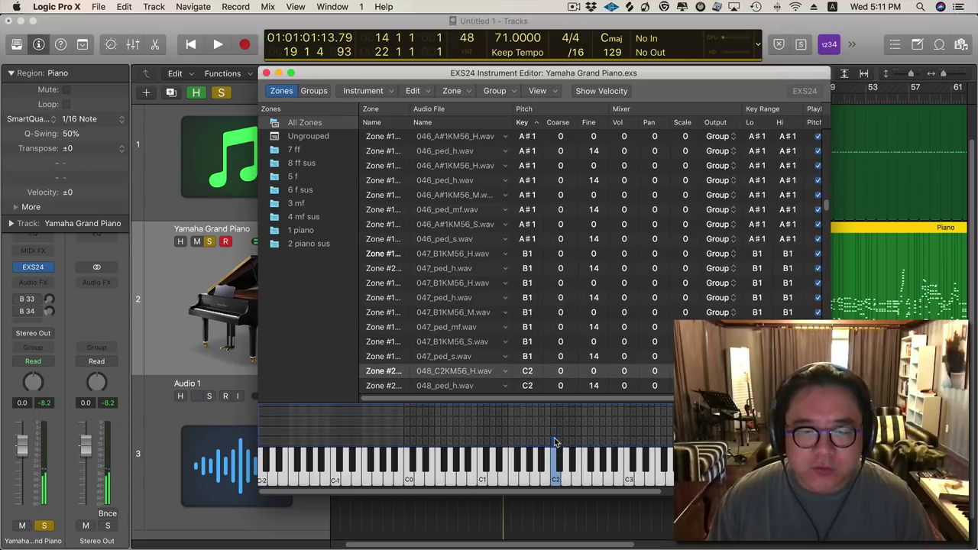
{"action": "left_click", "coordinate": [555, 430]}
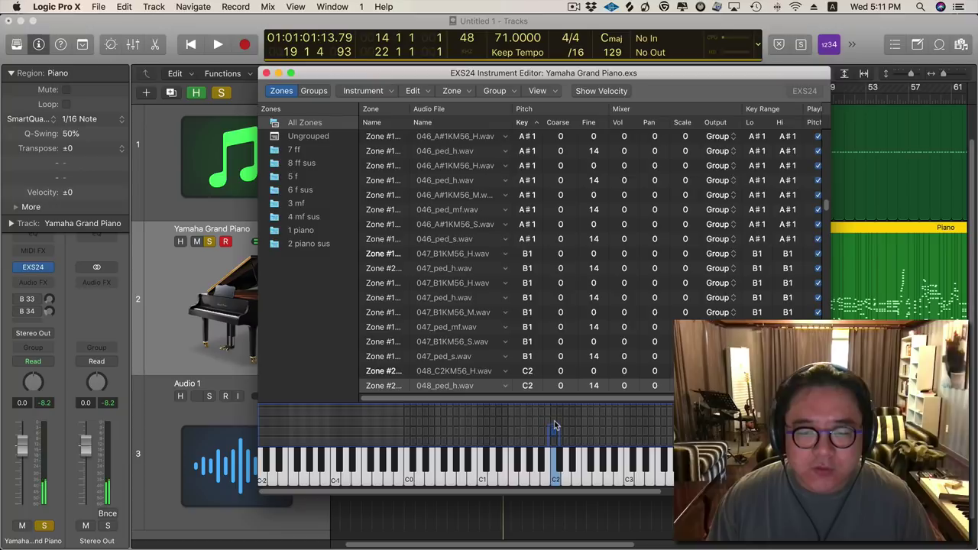
{"action": "left_click", "coordinate": [554, 419]}
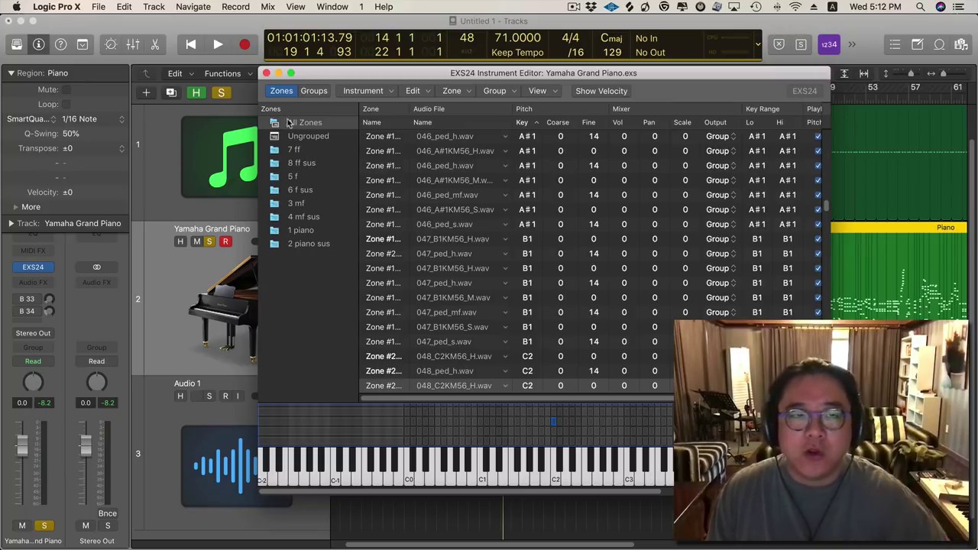
Close the Instrument Editor and play part of the cycled piano passage, moving the EXS24 window lower over the tracks.
{"action": "left_click", "coordinate": [266, 73]}
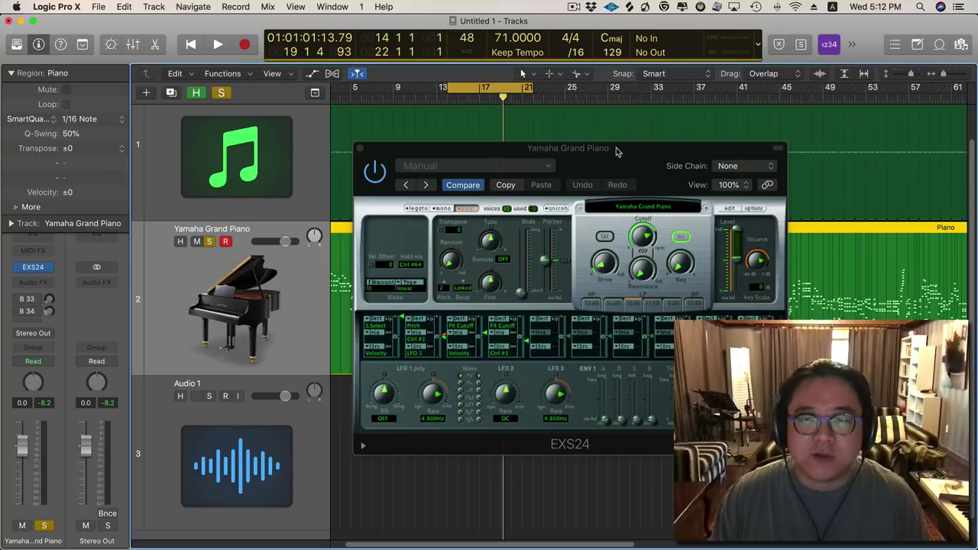
{"action": "left_click", "coordinate": [606, 152]}
{"action": "key", "text": "space"}
{"action": "left_click_drag", "start_coordinate": [606, 153], "coordinate": [612, 190]}
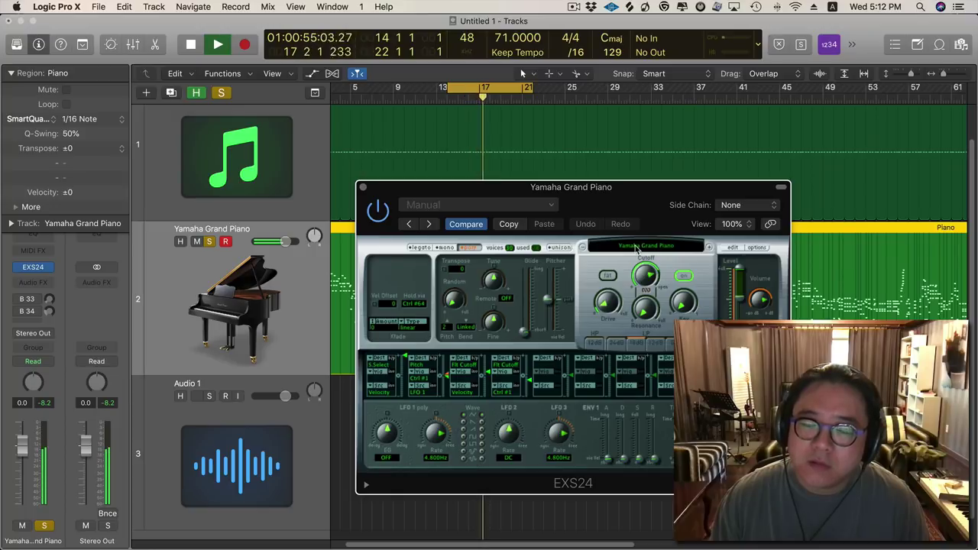
{"action": "left_click_drag", "start_coordinate": [613, 192], "coordinate": [617, 187]}
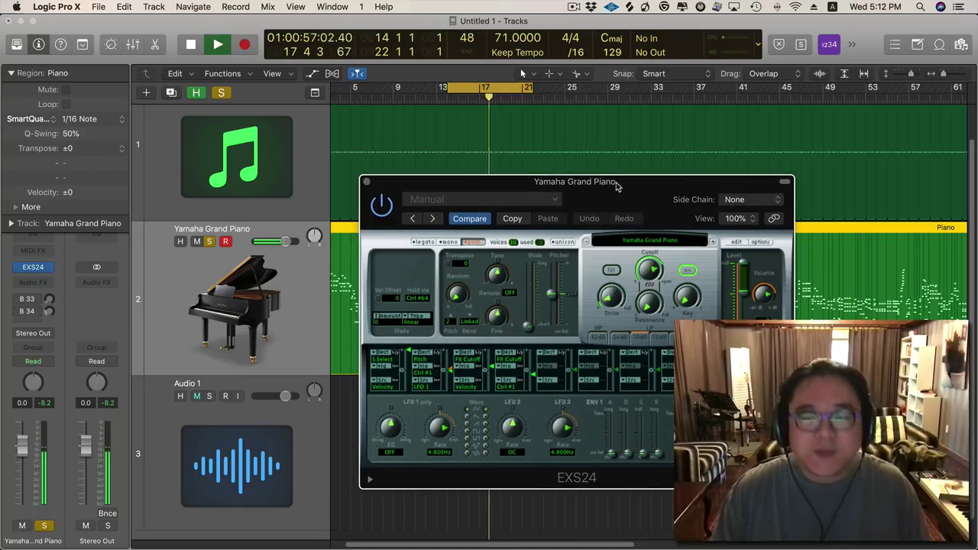
{"action": "key", "text": "space"}
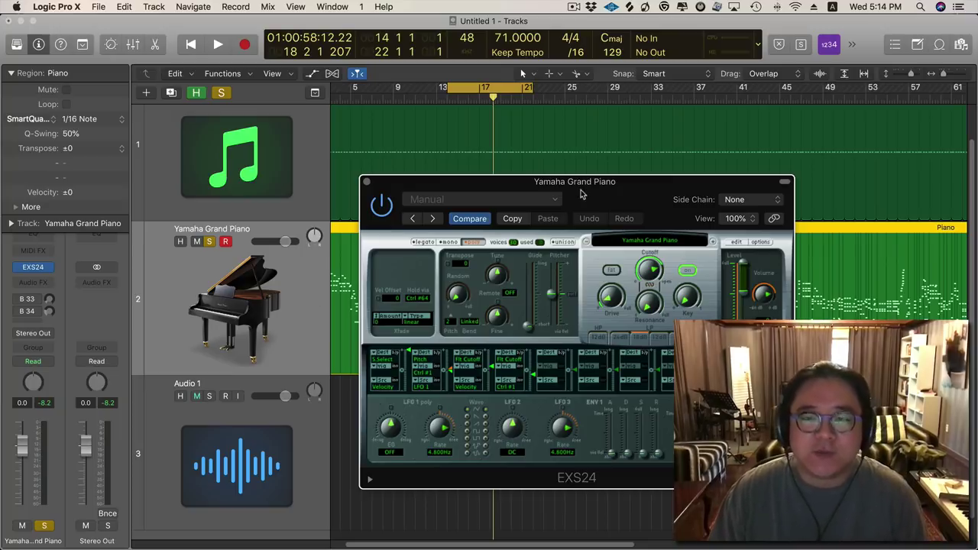
Turn off the cycle range and play the piano track briefly, with the EXS24 window moved clear of the ruler.
{"action": "left_click_drag", "start_coordinate": [564, 186], "coordinate": [588, 186]}
{"action": "key", "text": "space"}
{"action": "left_click", "coordinate": [478, 89]}
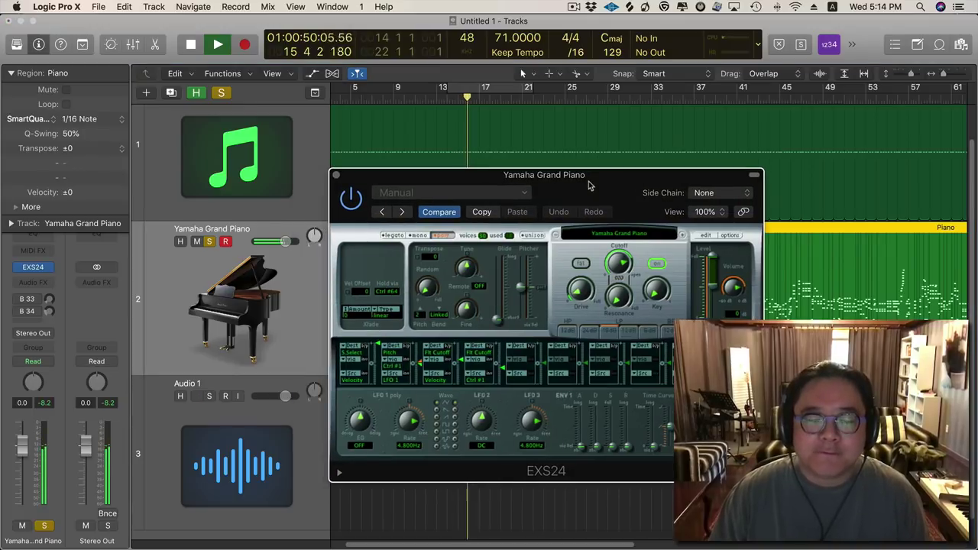
{"action": "key", "text": "space"}
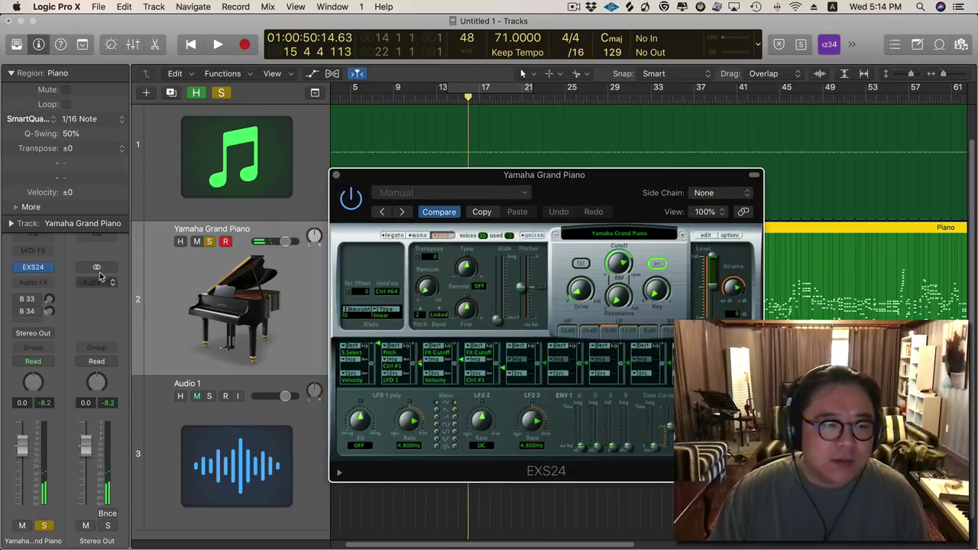
Add a Channel EQ to the piano track, play the passage through it, and shift the analyzer scale to 20–80.
{"action": "double_click", "coordinate": [40, 240]}
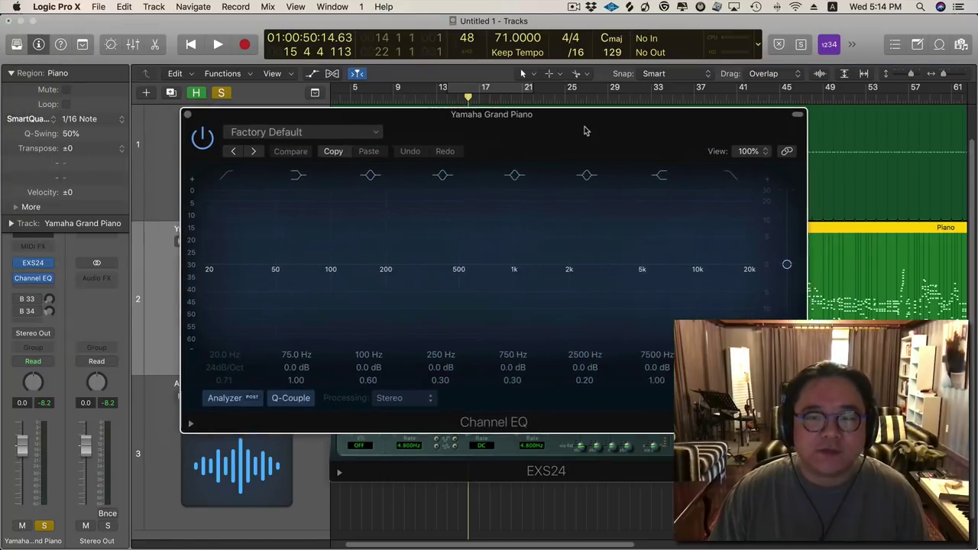
{"action": "key", "text": "space"}
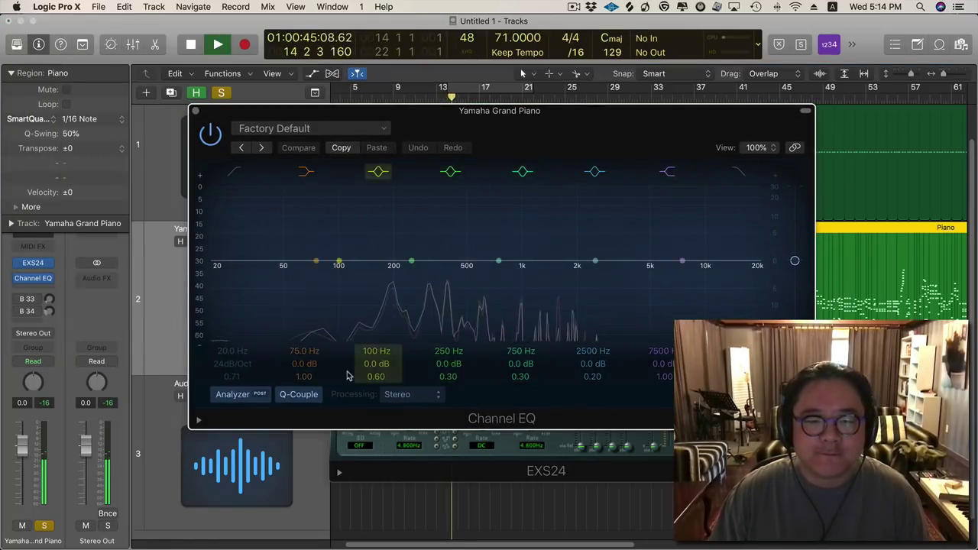
{"action": "left_click_drag", "start_coordinate": [200, 287], "coordinate": [199, 252]}
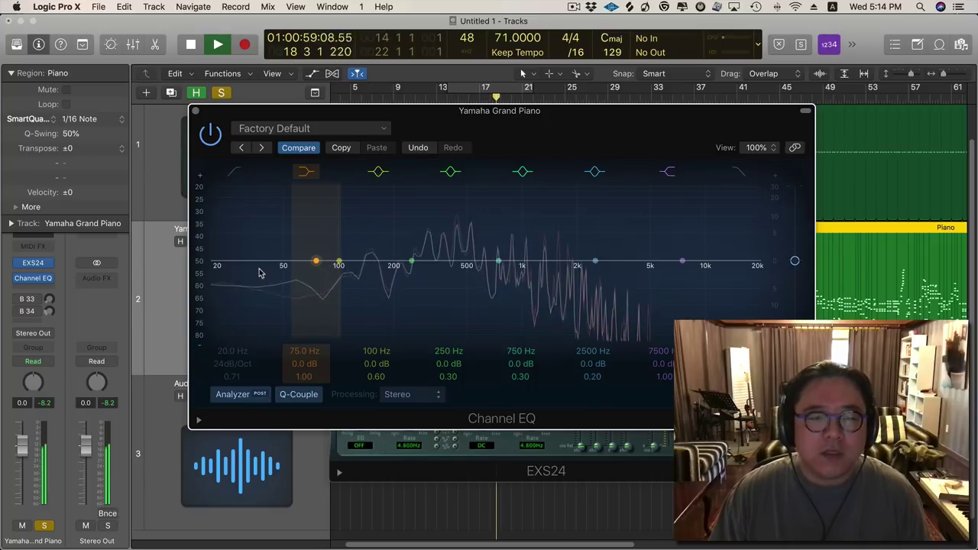
{"action": "key", "text": "space"}
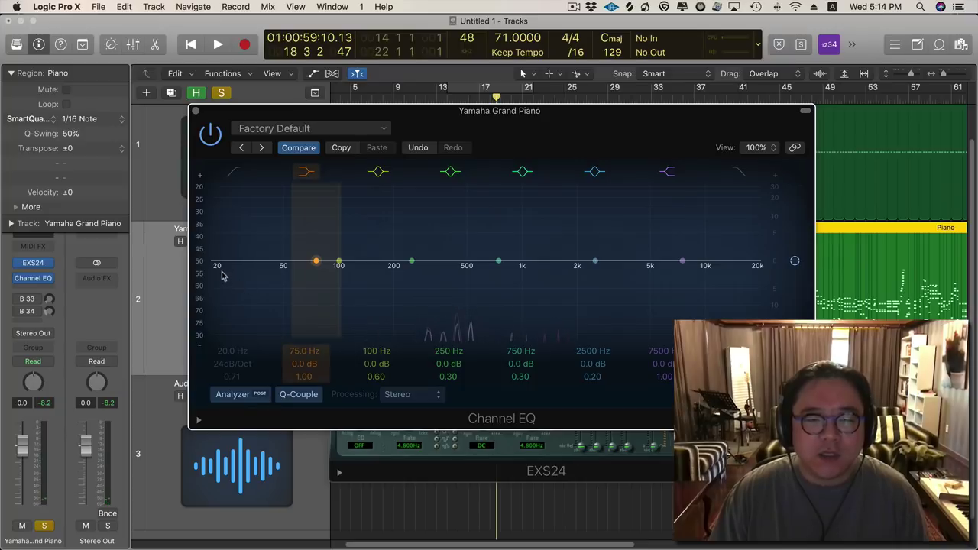
{"action": "key", "text": "space"}
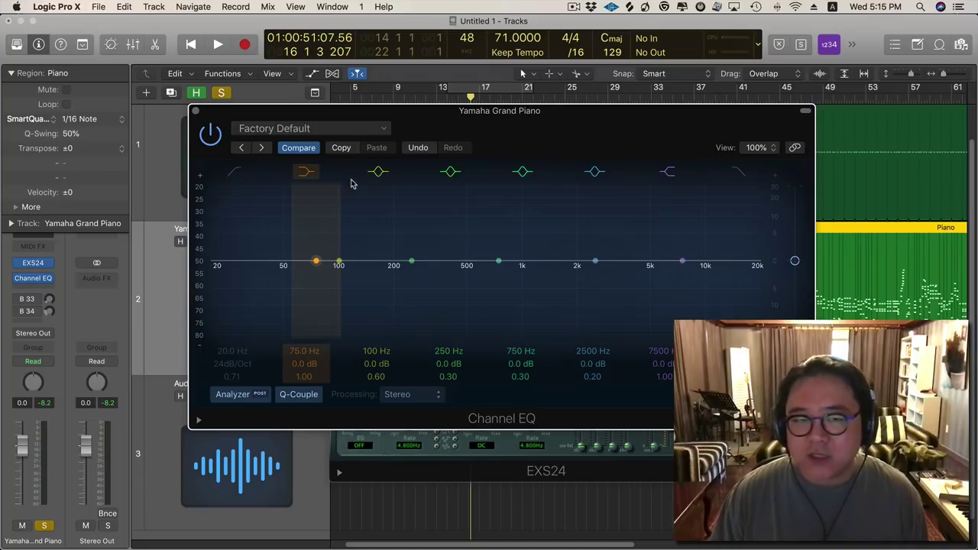
Enable the high-cut band and sweep its cutoff down to between 50 and 100 Hz during playback to isolate the lowest frequencies.
{"action": "left_click_drag", "start_coordinate": [454, 113], "coordinate": [483, 110]}
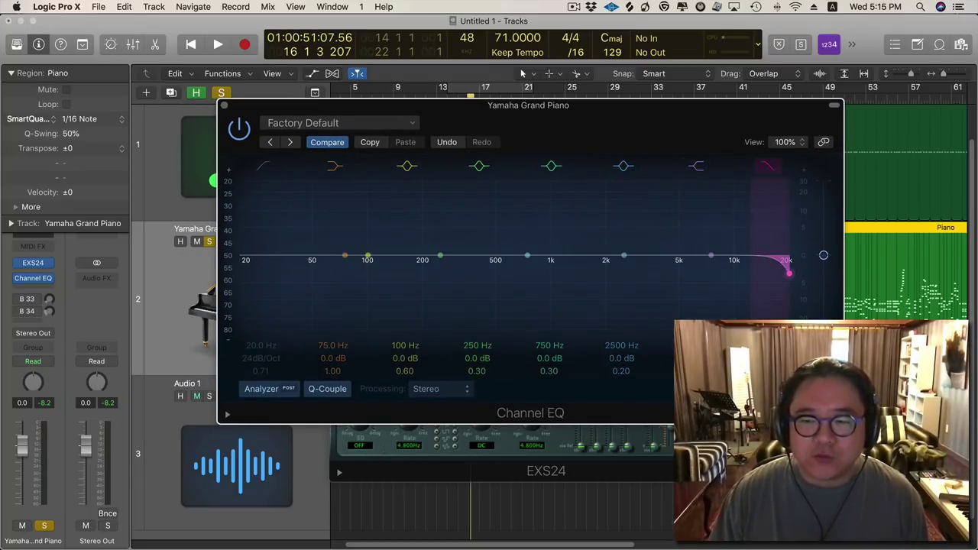
{"action": "left_click_drag", "start_coordinate": [789, 273], "coordinate": [260, 273]}
{"action": "key", "text": "space"}
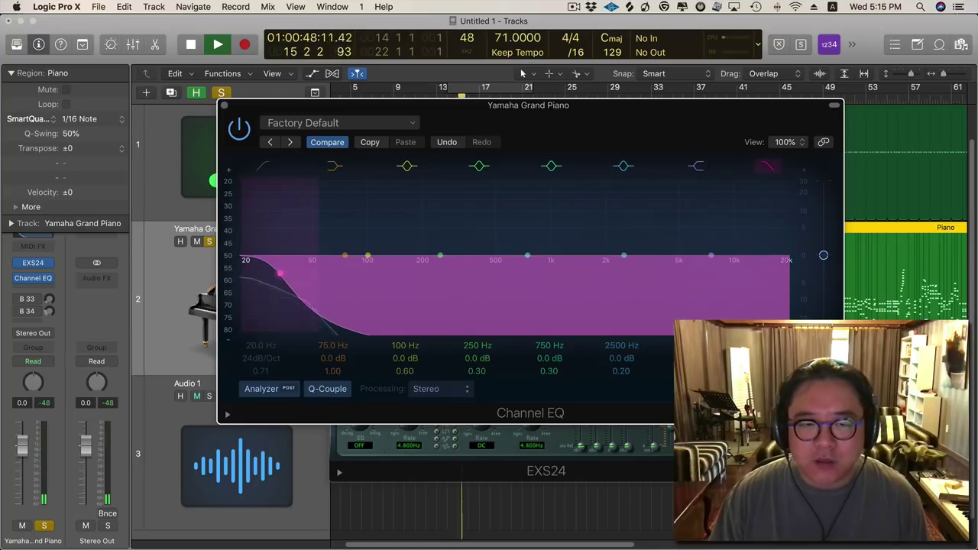
{"action": "left_click_drag", "start_coordinate": [280, 273], "coordinate": [334, 273]}
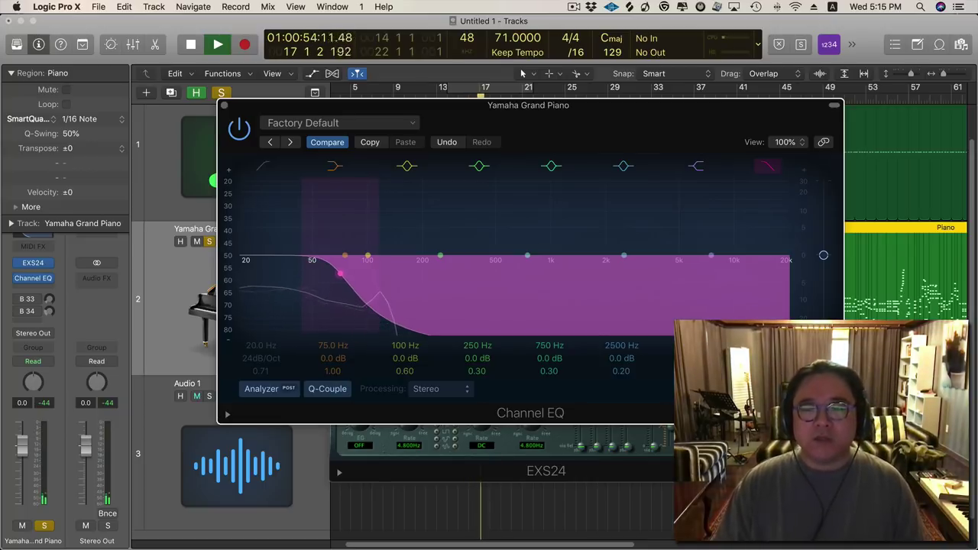
{"action": "left_click_drag", "start_coordinate": [340, 273], "coordinate": [357, 272]}
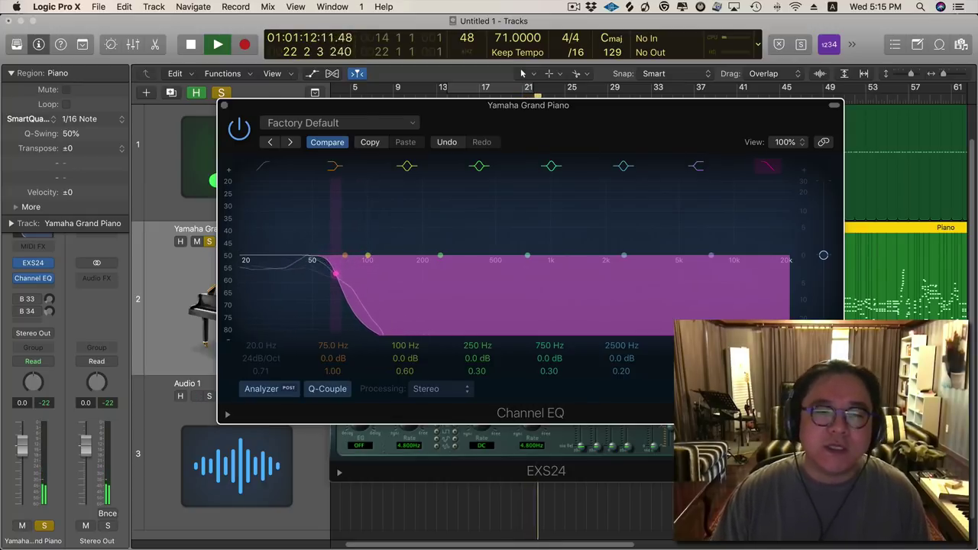
{"action": "key", "text": "space"}
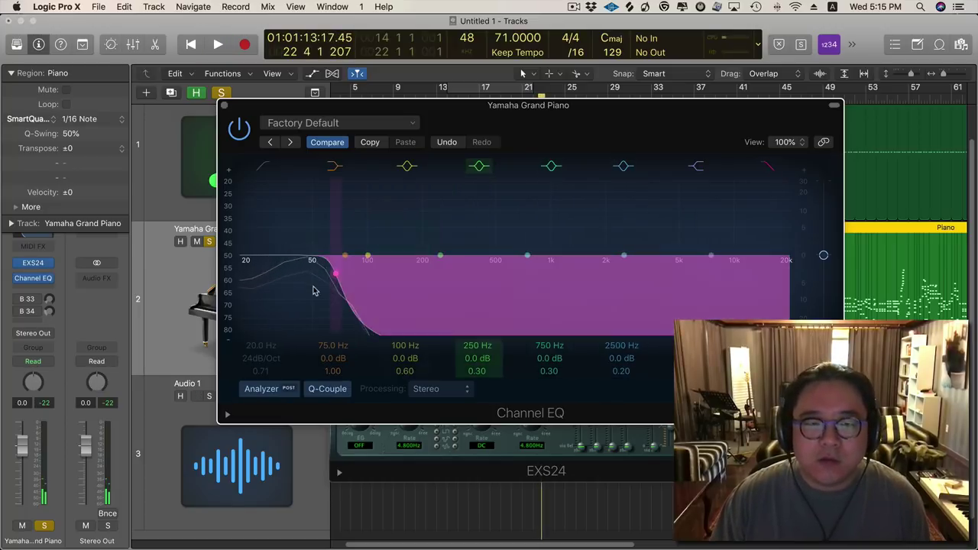
Boost the low shelf by 24 dB at 73 Hz to hear the lows, and switch off the low-shelf and high-cut bands.
{"action": "left_click_drag", "start_coordinate": [322, 359], "coordinate": [330, 346]}
{"action": "key", "text": "space"}
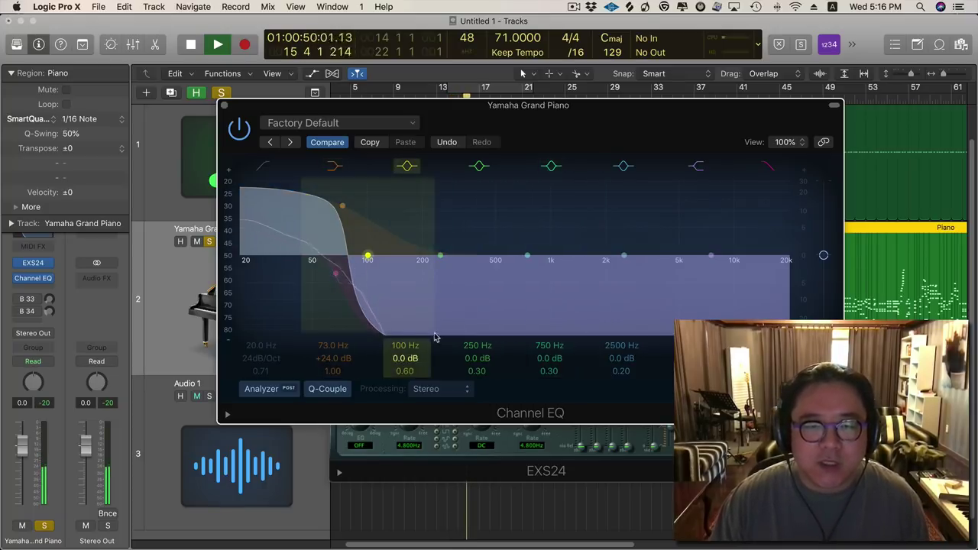
{"action": "left_click", "coordinate": [334, 166]}
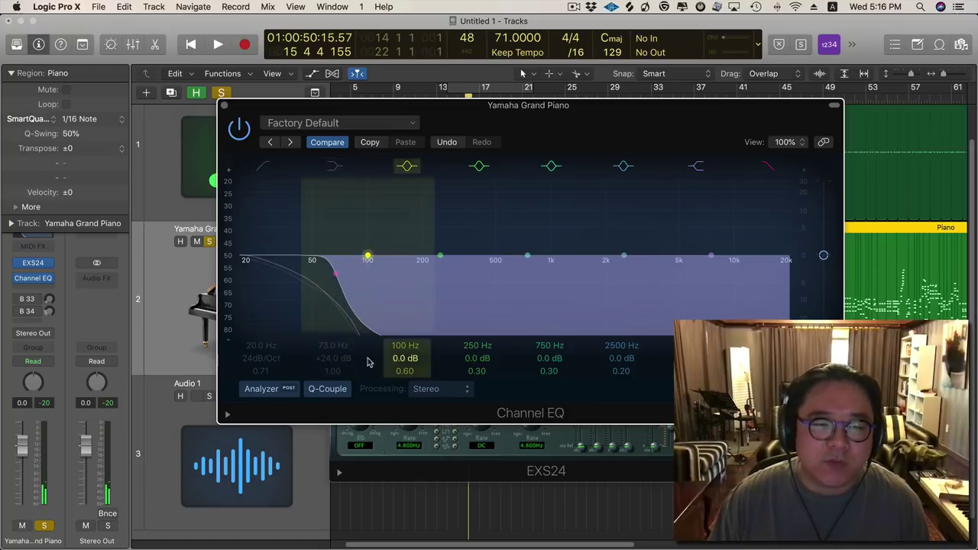
{"action": "left_click", "coordinate": [768, 165]}
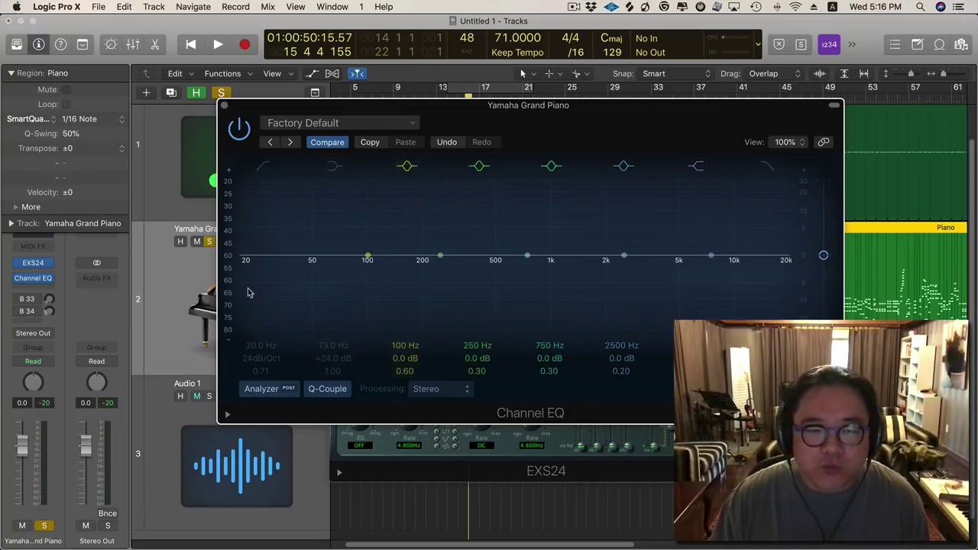
Play the piano unfiltered with the analyzer scale shifted to 10–70 and examine its low-frequency spectrum.
{"action": "key", "text": "space"}
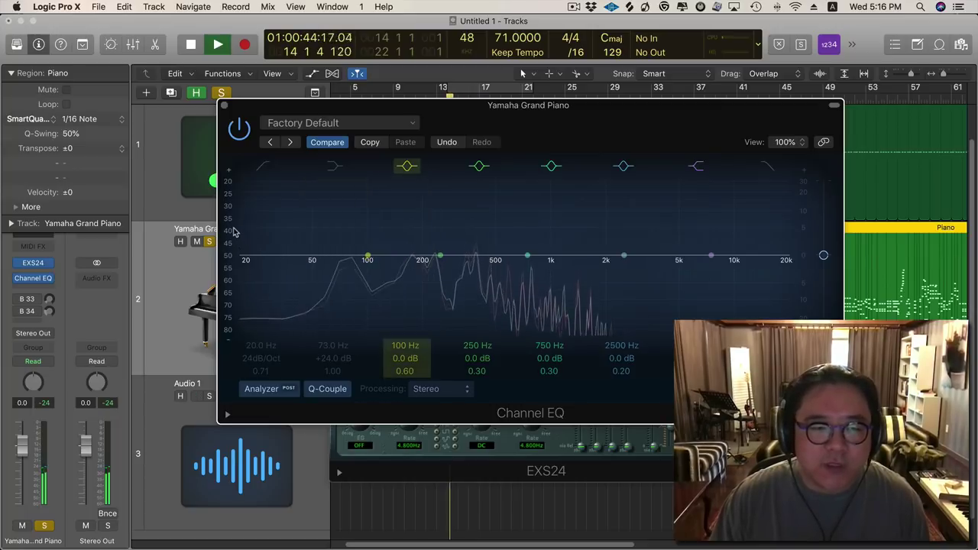
{"action": "left_click_drag", "start_coordinate": [222, 214], "coordinate": [220, 237]}
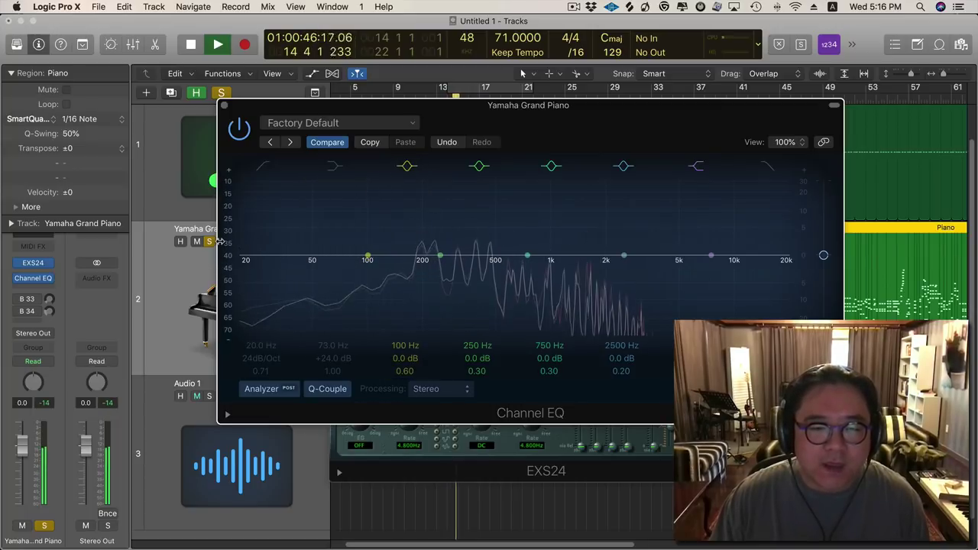
{"action": "left_click_drag", "start_coordinate": [548, 111], "coordinate": [550, 143]}
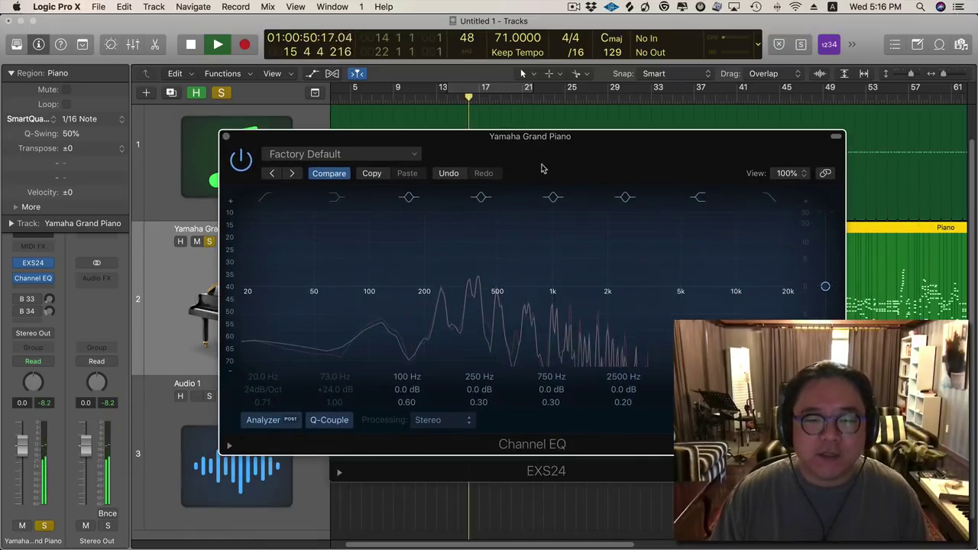
{"action": "key", "text": "space"}
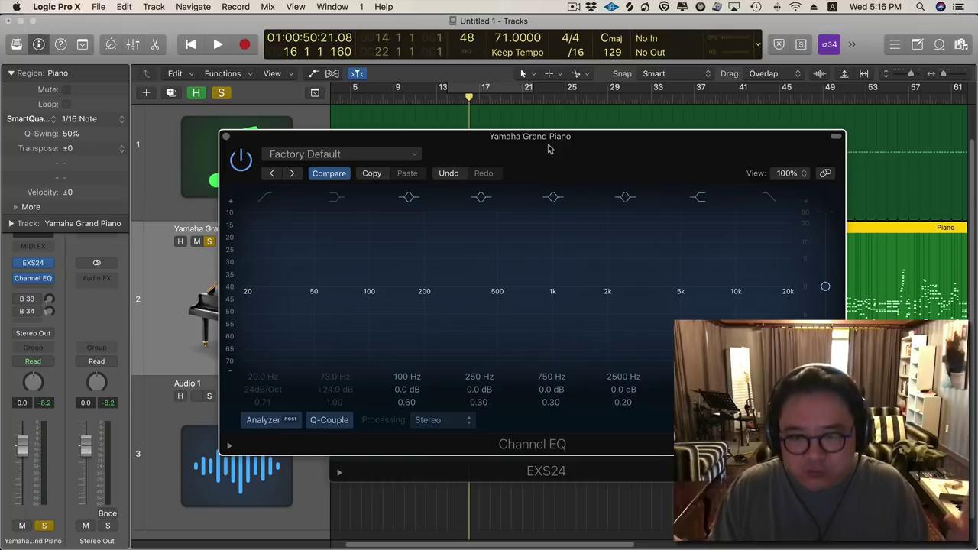
{"action": "left_click_drag", "start_coordinate": [548, 149], "coordinate": [551, 143]}
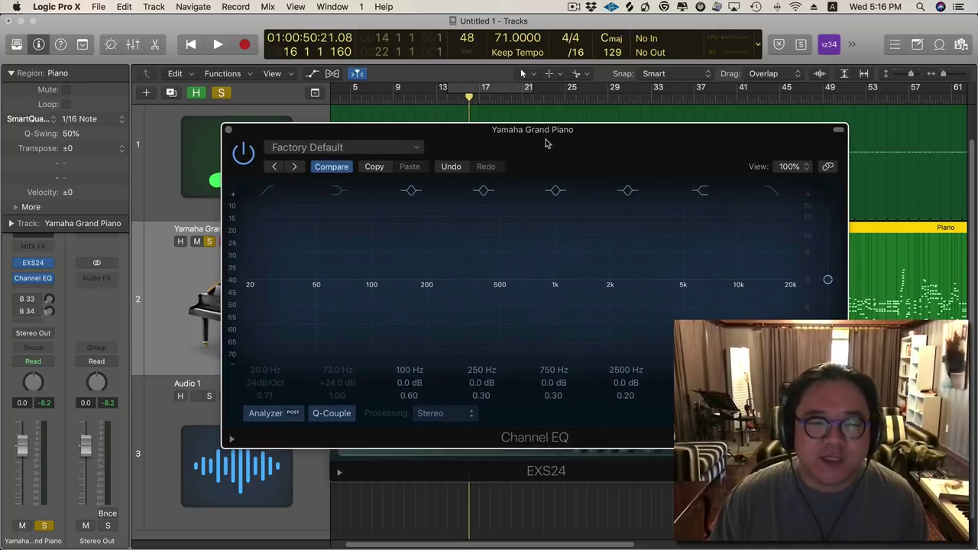
Try the low-cut band on the piano with its cutoff raised to 47 Hz during playback, and switch the band off.
{"action": "key", "text": "space"}
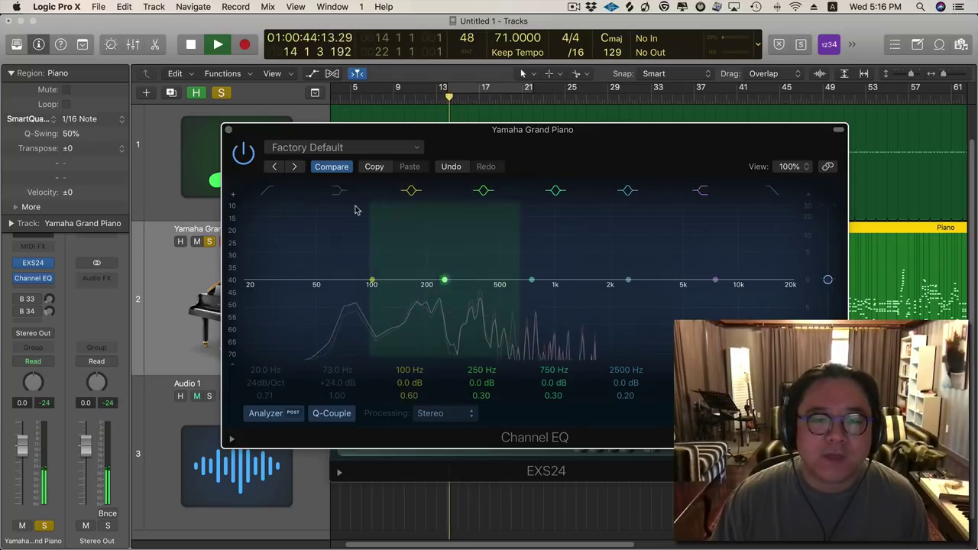
{"action": "key", "text": "space"}
{"action": "left_click", "coordinate": [269, 191]}
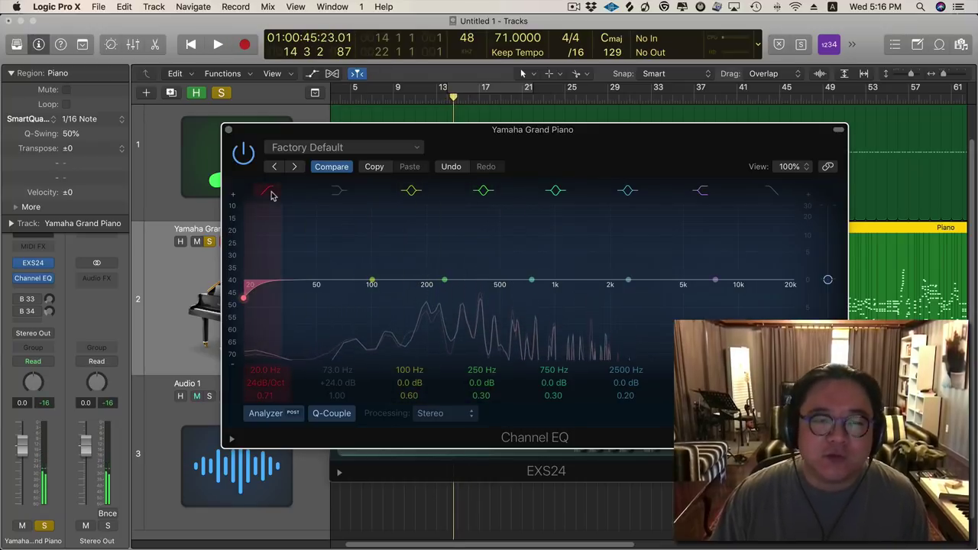
{"action": "key", "text": "space"}
{"action": "left_click_drag", "start_coordinate": [265, 369], "coordinate": [266, 343]}
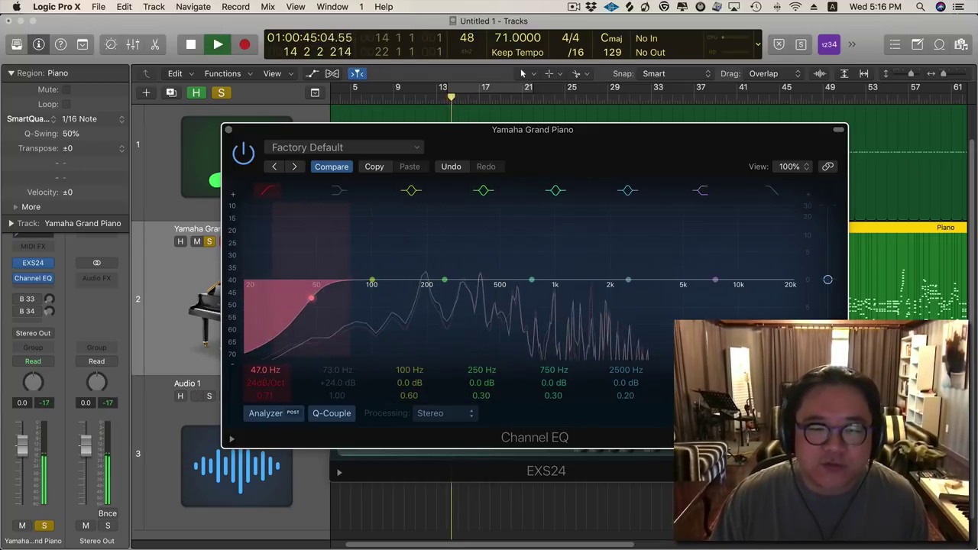
{"action": "left_click", "coordinate": [268, 191]}
{"action": "key", "text": "space"}
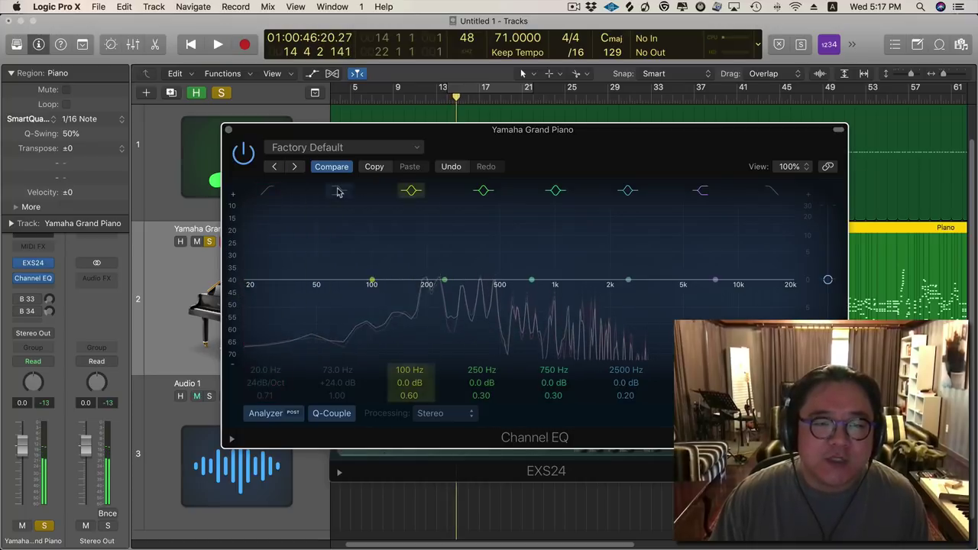
Enable the low-shelf band and set it to 33 Hz with -14.5 dB of gain while the piano plays.
{"action": "left_click", "coordinate": [340, 192]}
{"action": "left_click_drag", "start_coordinate": [337, 382], "coordinate": [330, 385]}
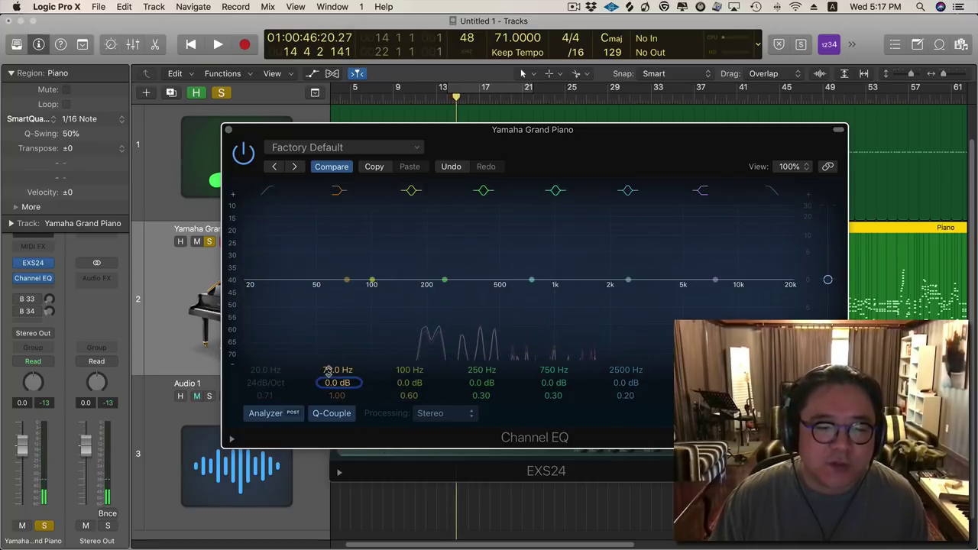
{"action": "key", "text": "space"}
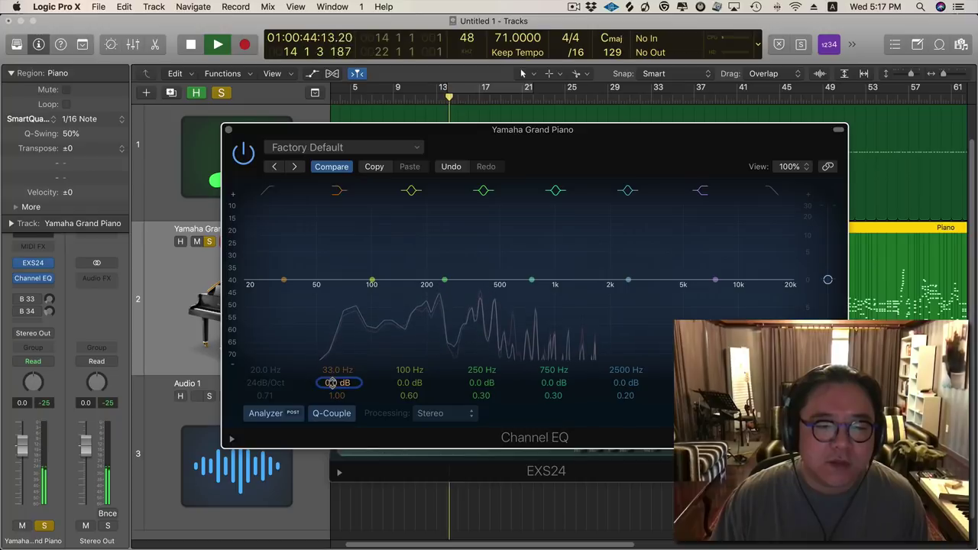
{"action": "left_click_drag", "start_coordinate": [284, 280], "coordinate": [285, 304]}
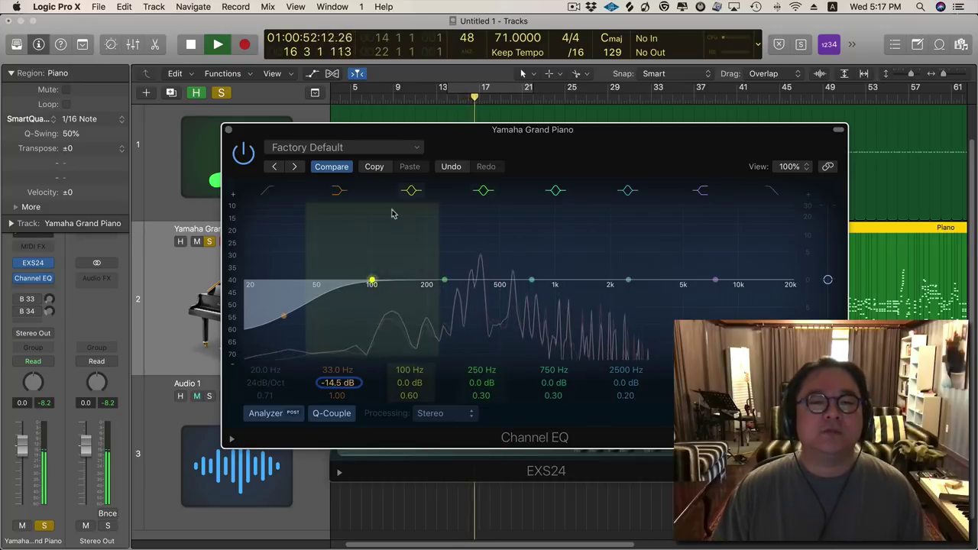
Compare the passage with the low-shelf cut on and off, and set the shelf frequency to 31.5 Hz.
{"action": "left_click", "coordinate": [339, 192]}
{"action": "left_click", "coordinate": [338, 191]}
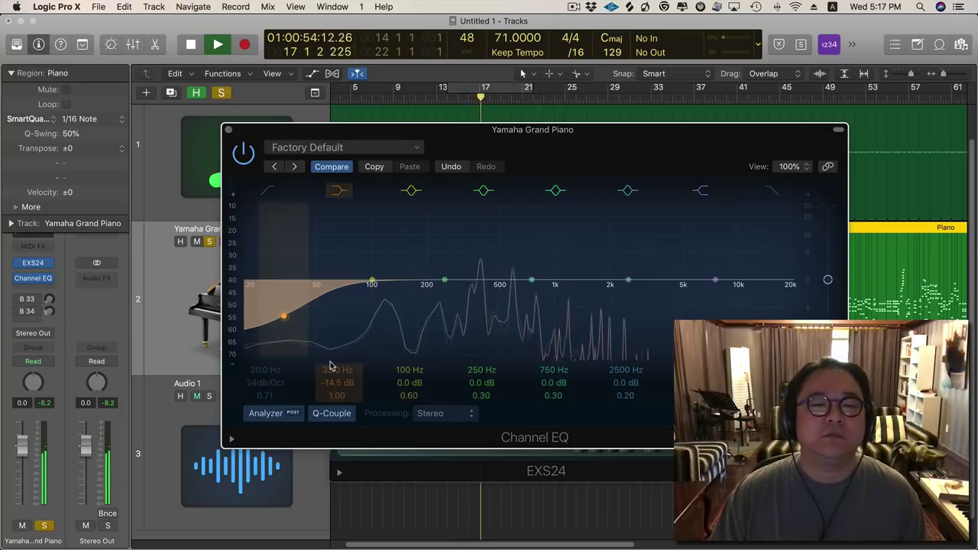
{"action": "left_click", "coordinate": [338, 191]}
{"action": "left_click", "coordinate": [340, 192]}
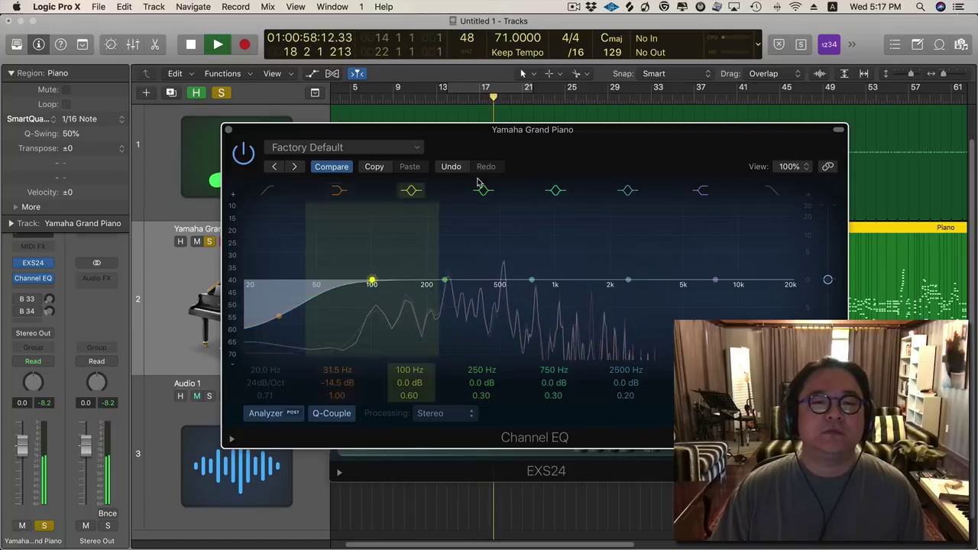
{"action": "left_click_drag", "start_coordinate": [535, 130], "coordinate": [461, 92]}
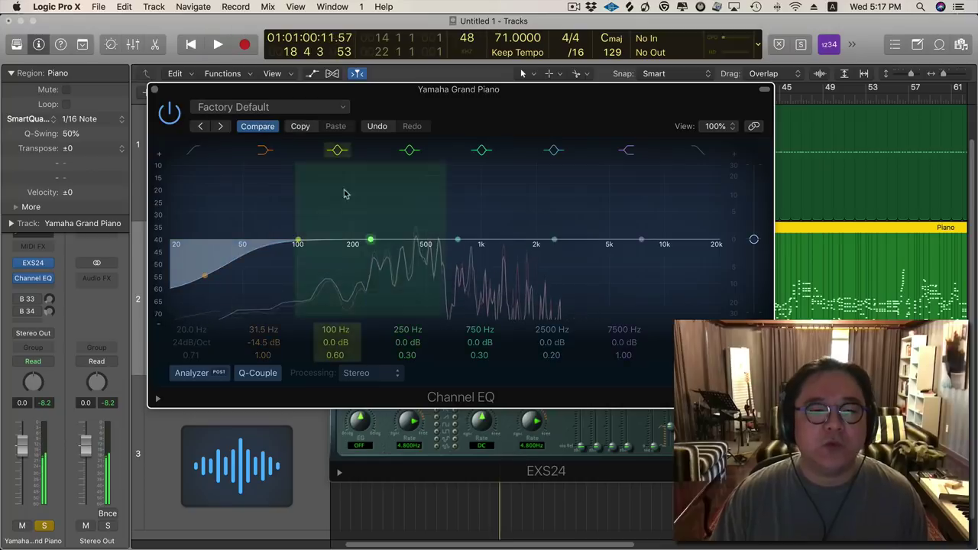
{"action": "key", "text": "super+w"}
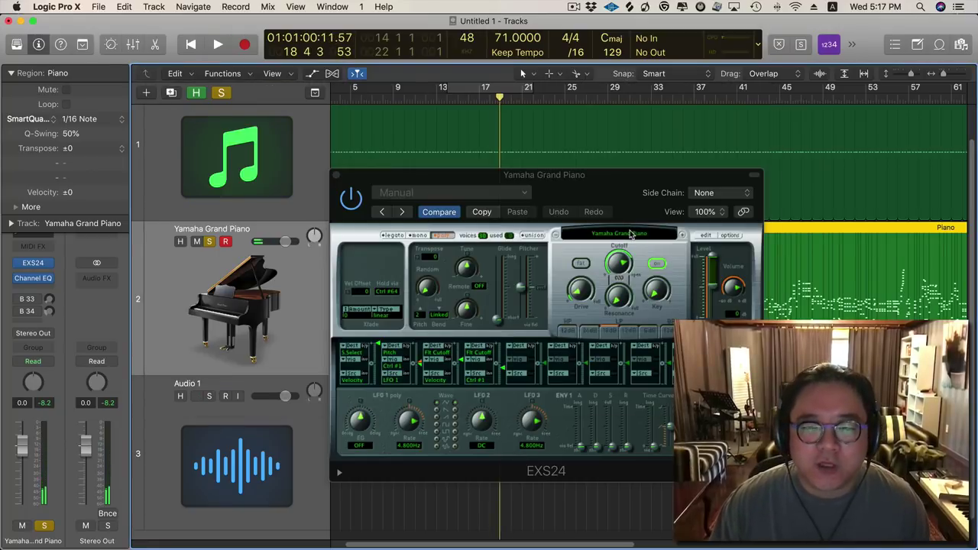
Load the factory Grand Piano instrument in the EXS24 while the passage plays.
{"action": "key", "text": "space"}
{"action": "left_click", "coordinate": [627, 234]}
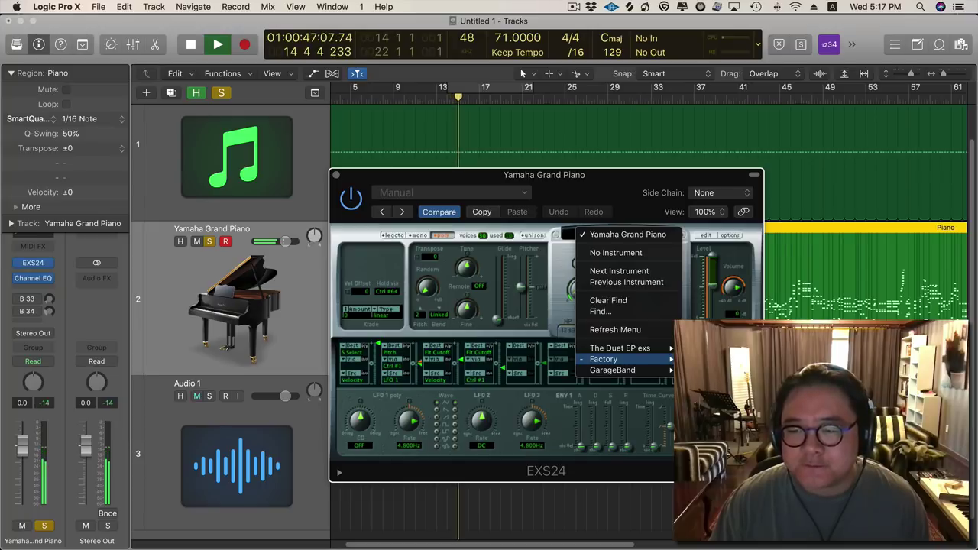
{"action": "left_click", "coordinate": [764, 360]}
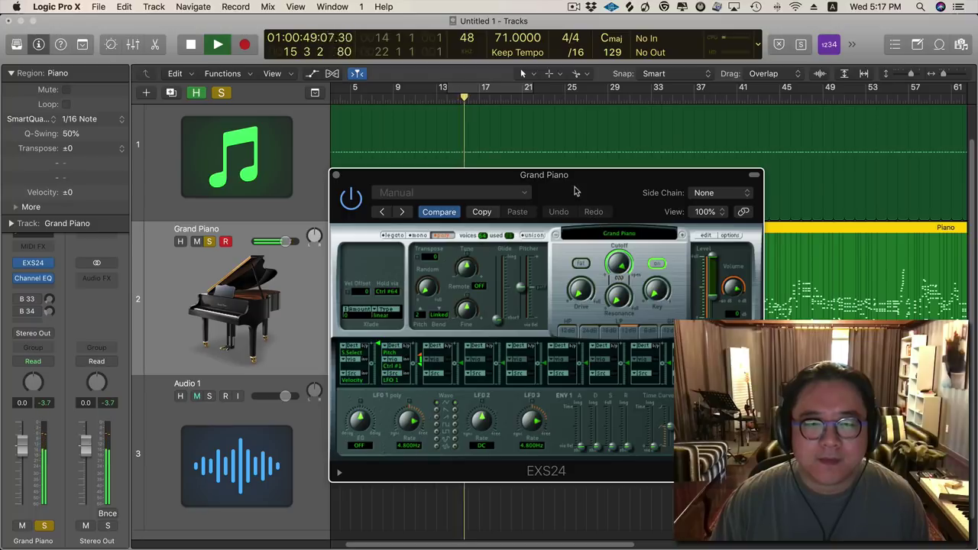
{"action": "mouse_move", "coordinate": [575, 182]}
{"action": "left_mouse_down"}
{"action": "mouse_move", "coordinate": [621, 205]}
{"action": "mouse_move", "coordinate": [601, 238]}
{"action": "mouse_move", "coordinate": [591, 191]}
{"action": "left_mouse_up"}
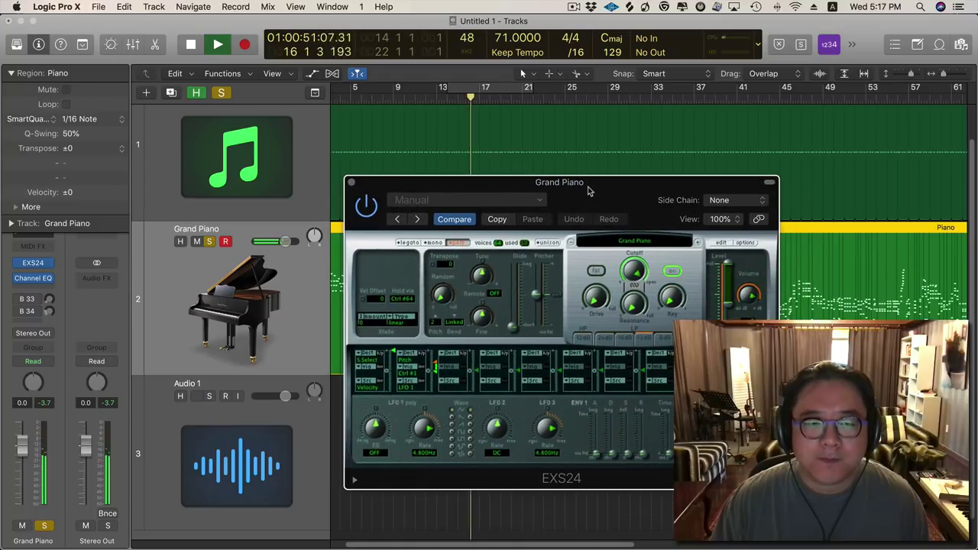
Examine the Grand Piano's low-frequency spectrum in the Channel EQ during playback, and close the plug-in windows.
{"action": "left_click", "coordinate": [35, 281]}
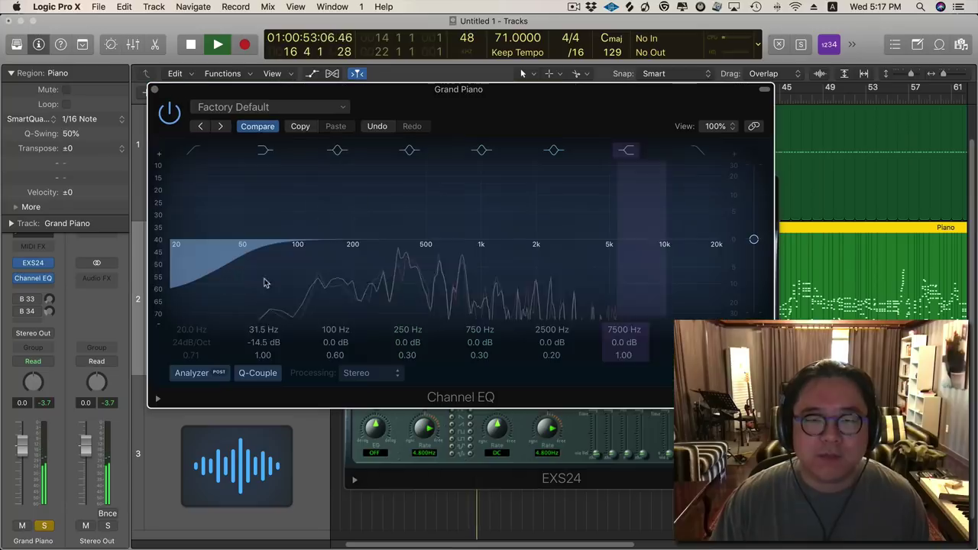
{"action": "left_click_drag", "start_coordinate": [264, 243], "coordinate": [205, 276]}
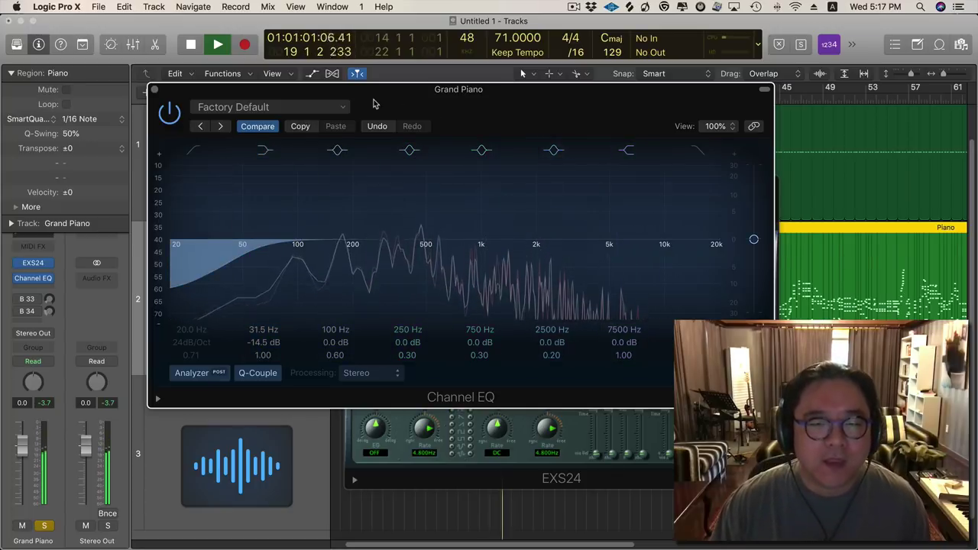
{"action": "left_click", "coordinate": [152, 90]}
{"action": "key", "text": "space"}
{"action": "left_click", "coordinate": [351, 184]}
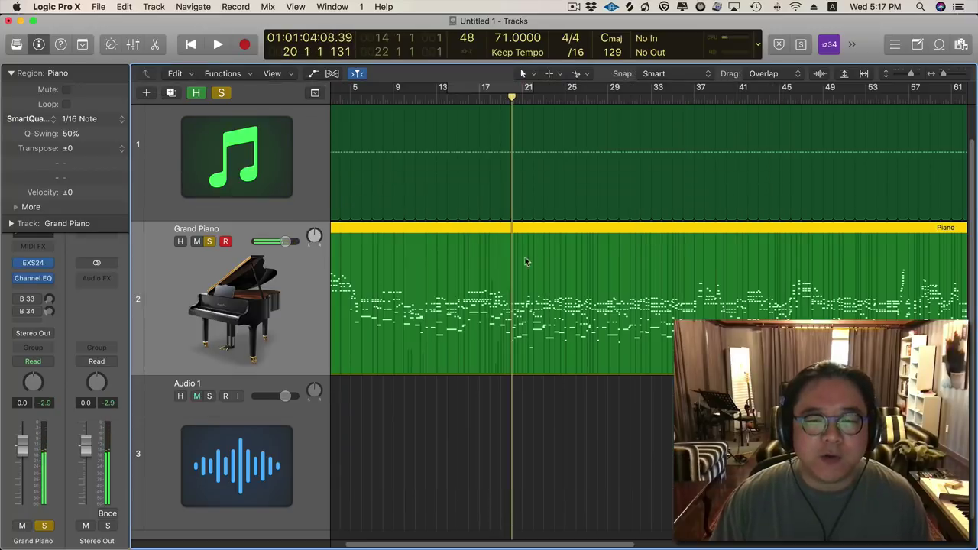
Examine the Piano region's low notes in an enlarged Piano Roll during playback, and close the editor.
{"action": "key", "text": "space"}
{"action": "double_click", "coordinate": [428, 263]}
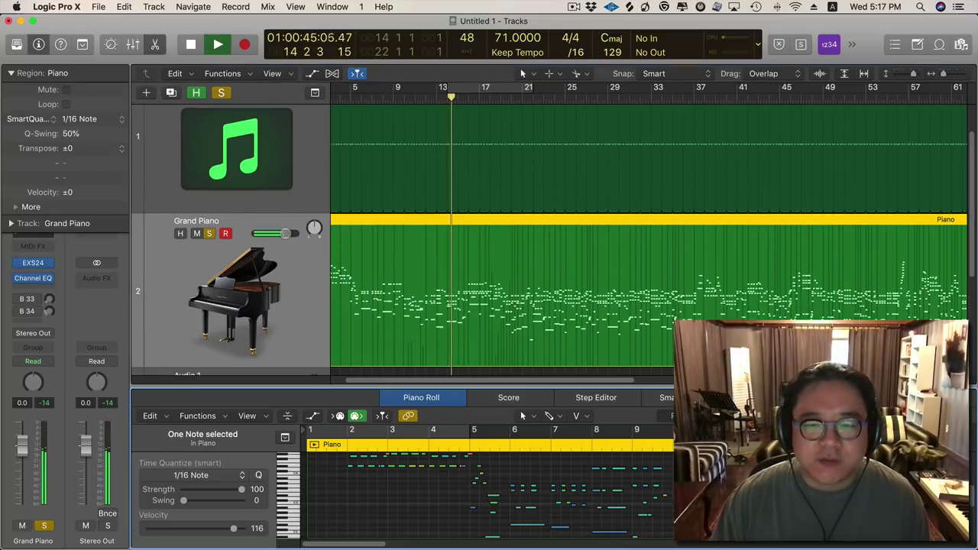
{"action": "left_click_drag", "start_coordinate": [639, 385], "coordinate": [639, 267]}
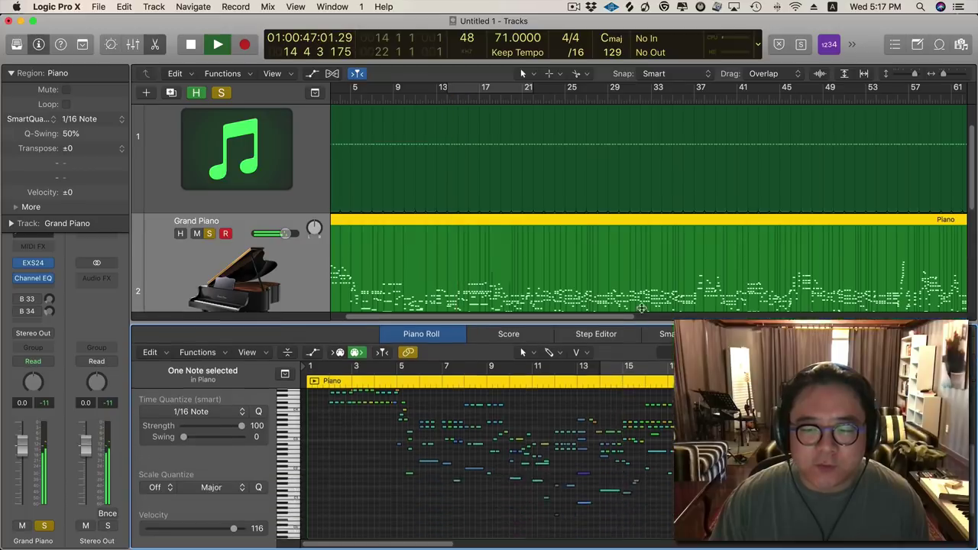
{"action": "scroll", "coordinate": [658, 408], "scroll_direction": "up", "scroll_amount": 5}
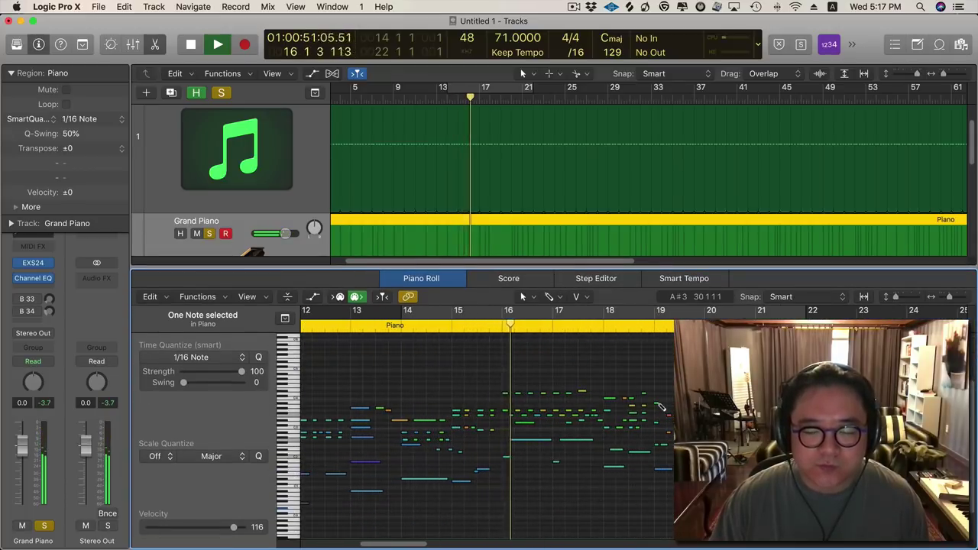
{"action": "key", "text": "space"}
{"action": "key", "text": "x"}
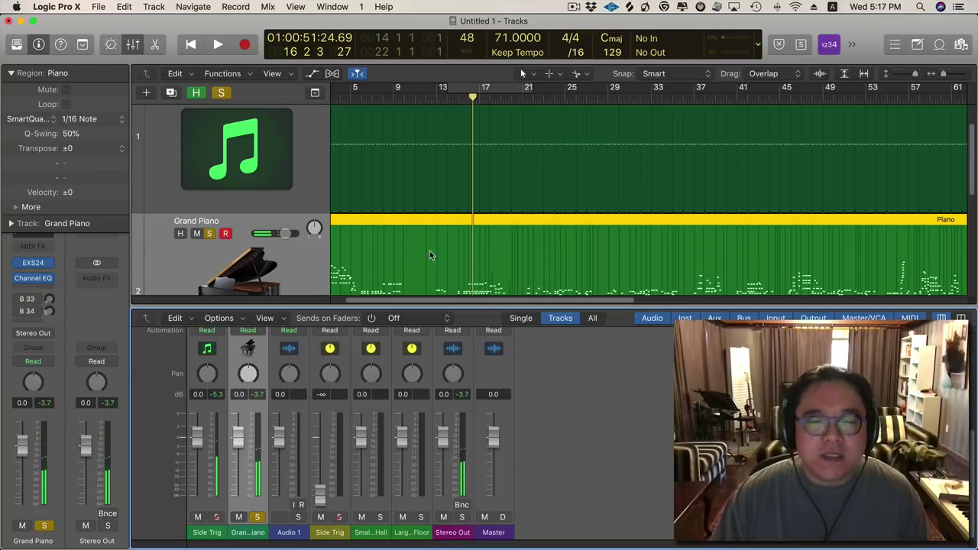
{"action": "key", "text": "x"}
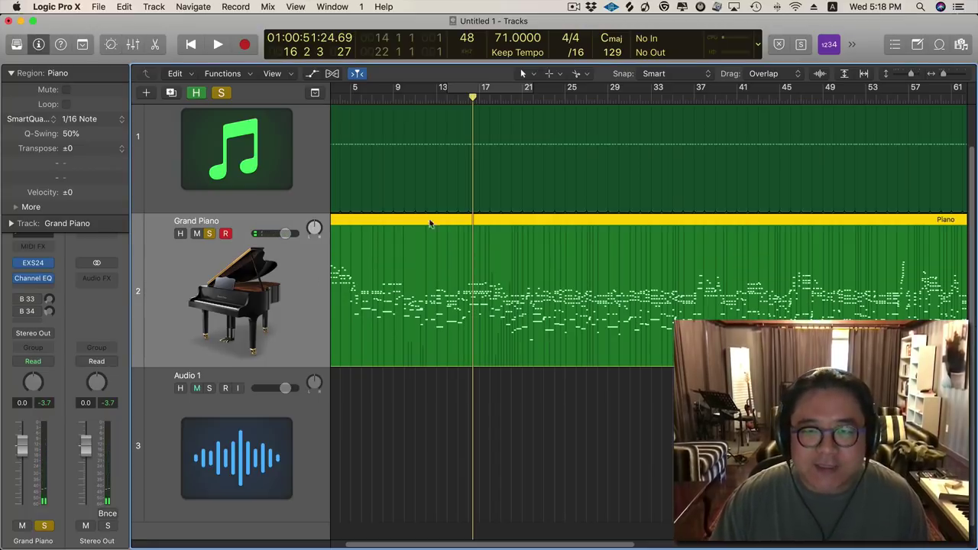
Turn on the cycle range from bar 14 to 22 and insert a stereo Compressor after the Grand Piano's Channel EQ.
{"action": "left_click", "coordinate": [482, 87]}
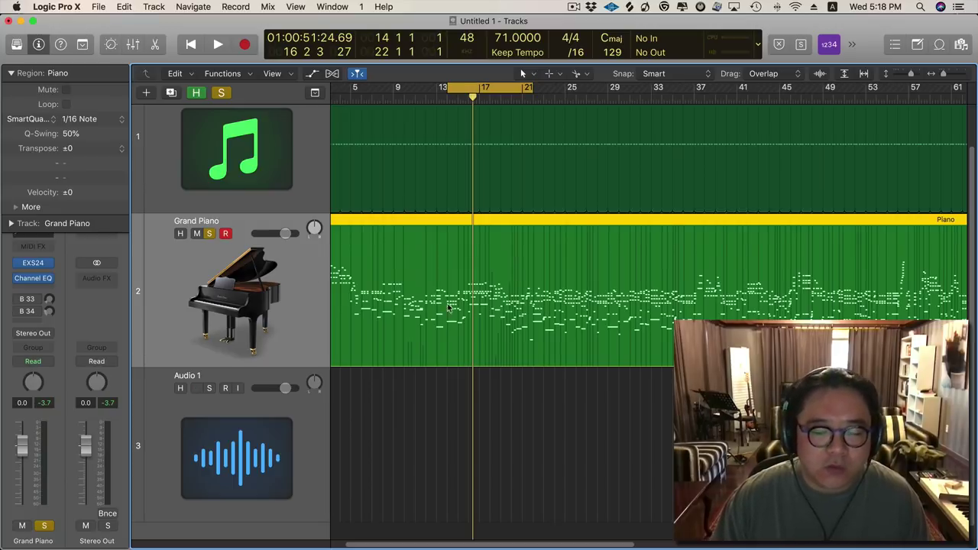
{"action": "left_click", "coordinate": [48, 290]}
{"action": "mouse_move", "coordinate": [61, 328]}
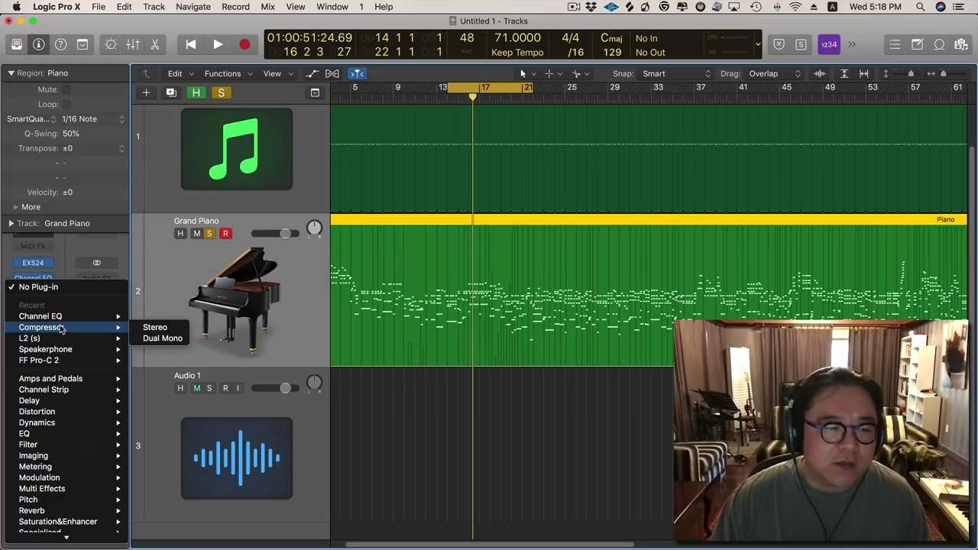
{"action": "left_click", "coordinate": [152, 328]}
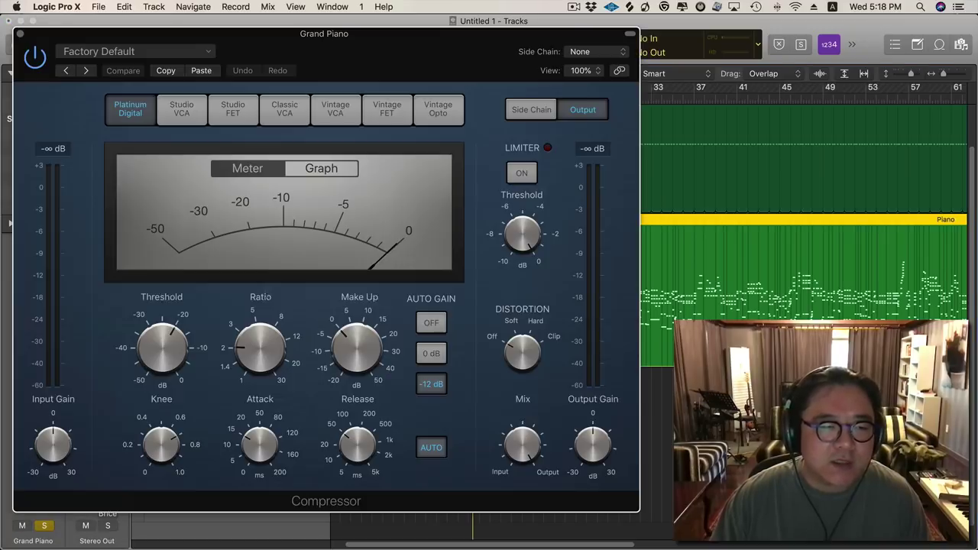
{"action": "left_click_drag", "start_coordinate": [376, 64], "coordinate": [586, 75]}
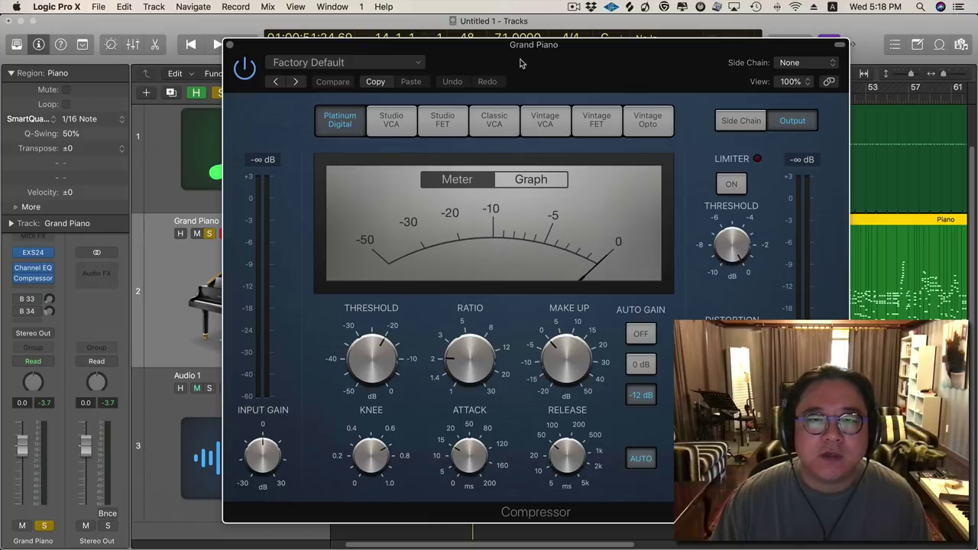
{"action": "mouse_move", "coordinate": [520, 64]}
{"action": "left_mouse_down"}
{"action": "mouse_move", "coordinate": [479, 42]}
{"action": "mouse_move", "coordinate": [512, 56]}
{"action": "left_mouse_up"}
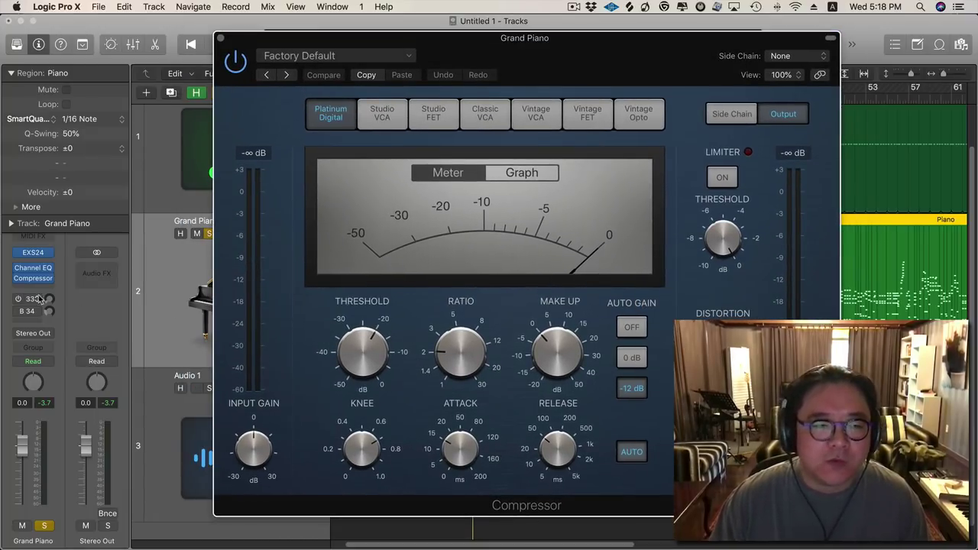
Load the factory Yamaha Grand Piano back into the EXS24, start playback, and close the instrument window.
{"action": "left_click", "coordinate": [34, 254]}
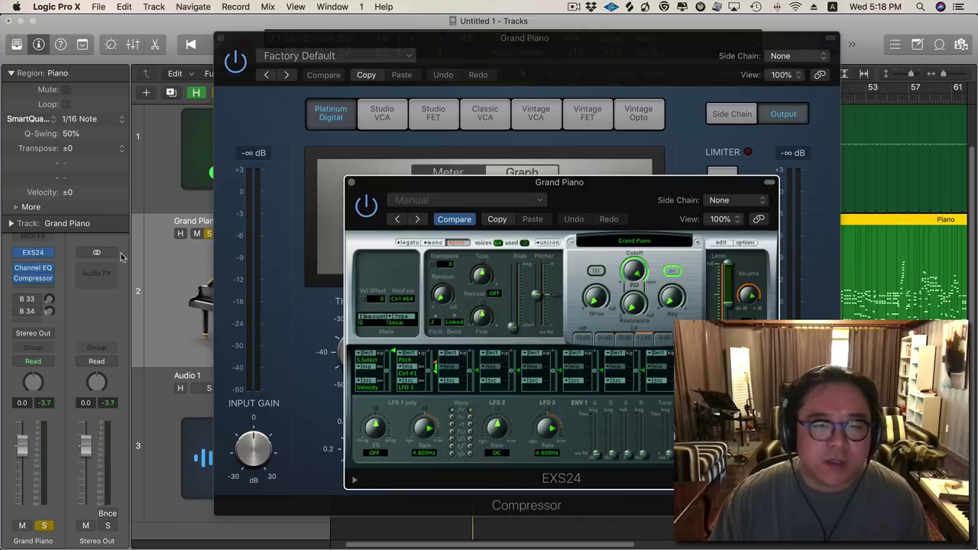
{"action": "left_click", "coordinate": [650, 242]}
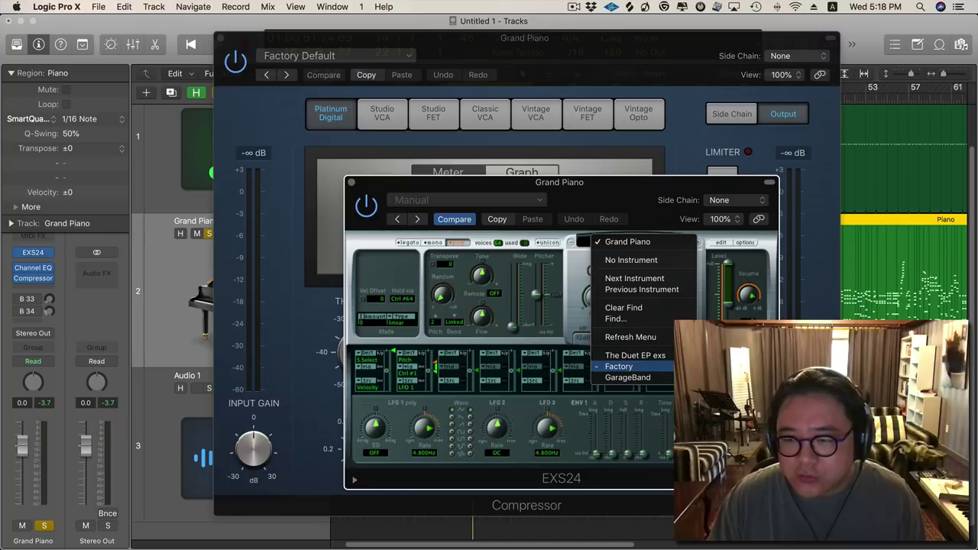
{"action": "left_click", "coordinate": [718, 367]}
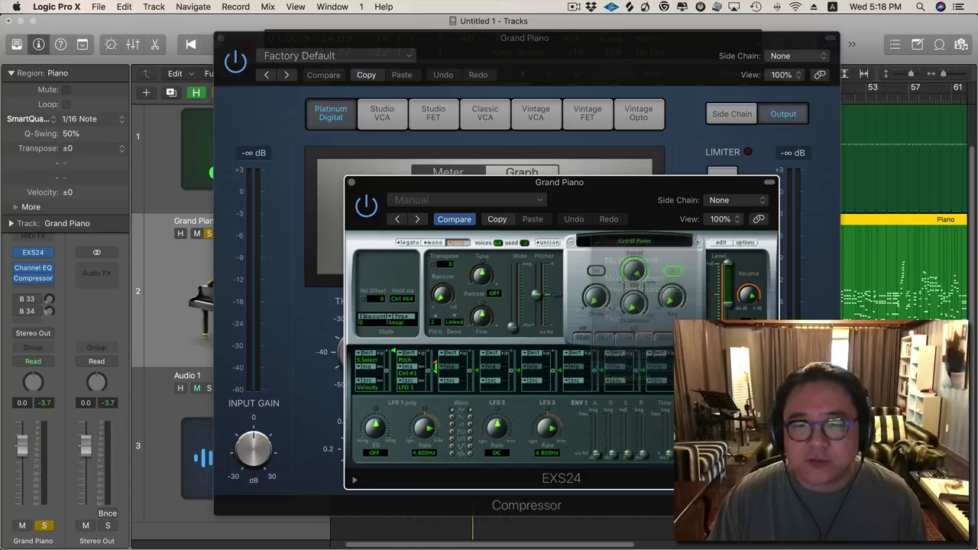
{"action": "left_click_drag", "start_coordinate": [604, 193], "coordinate": [579, 184]}
{"action": "key", "text": "space"}
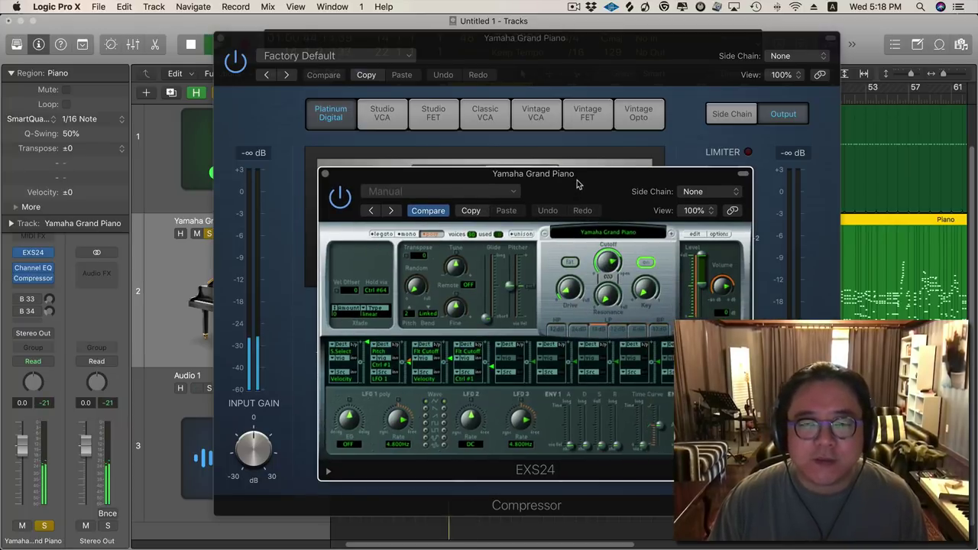
{"action": "left_click", "coordinate": [326, 175]}
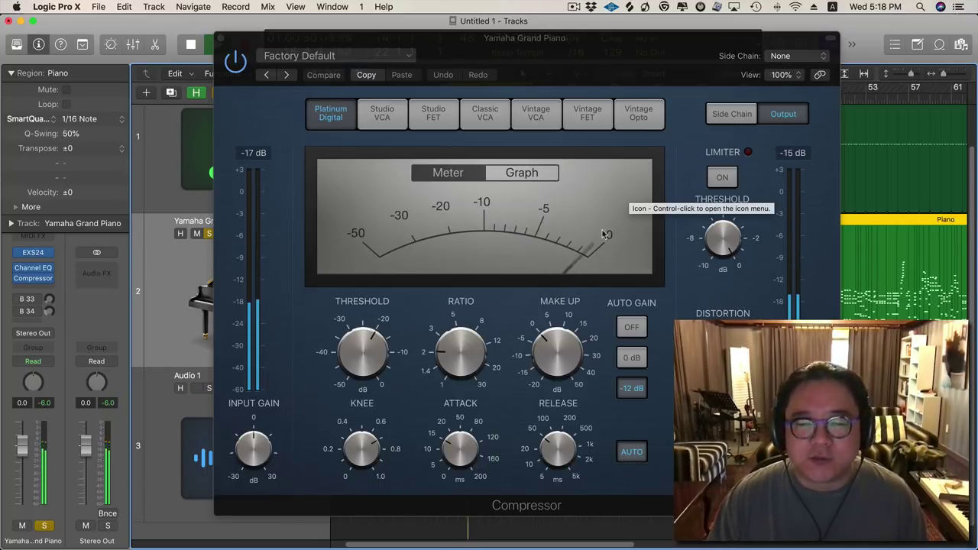
Switch the Compressor display to the graph view and lower the ratio to about 1.4:1.
{"action": "left_click", "coordinate": [526, 175]}
{"action": "left_click", "coordinate": [526, 175]}
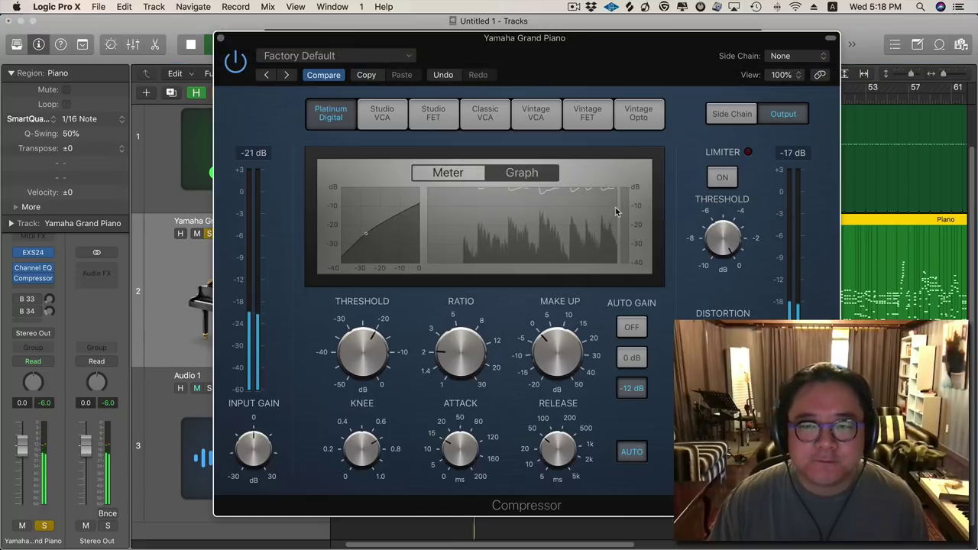
{"action": "left_click", "coordinate": [460, 348]}
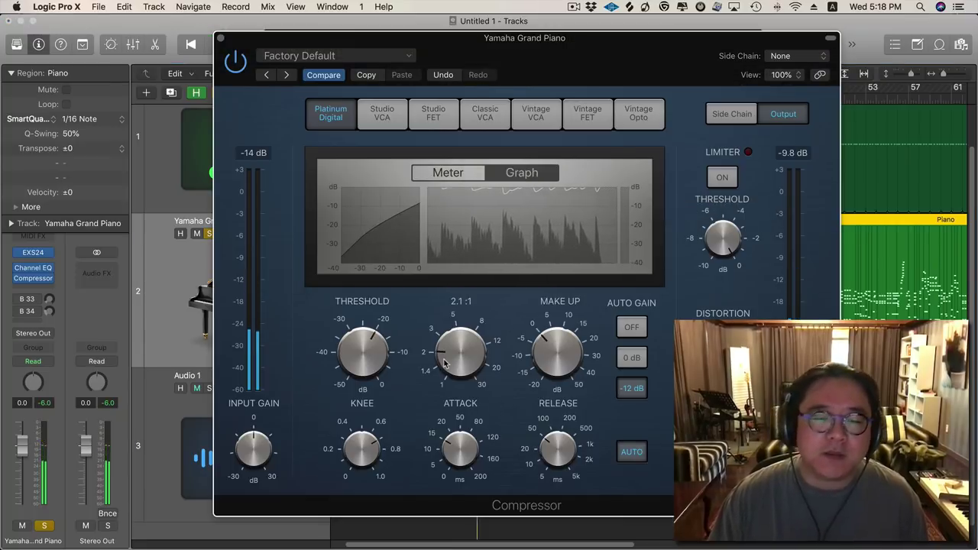
{"action": "left_click_drag", "start_coordinate": [459, 348], "coordinate": [453, 374]}
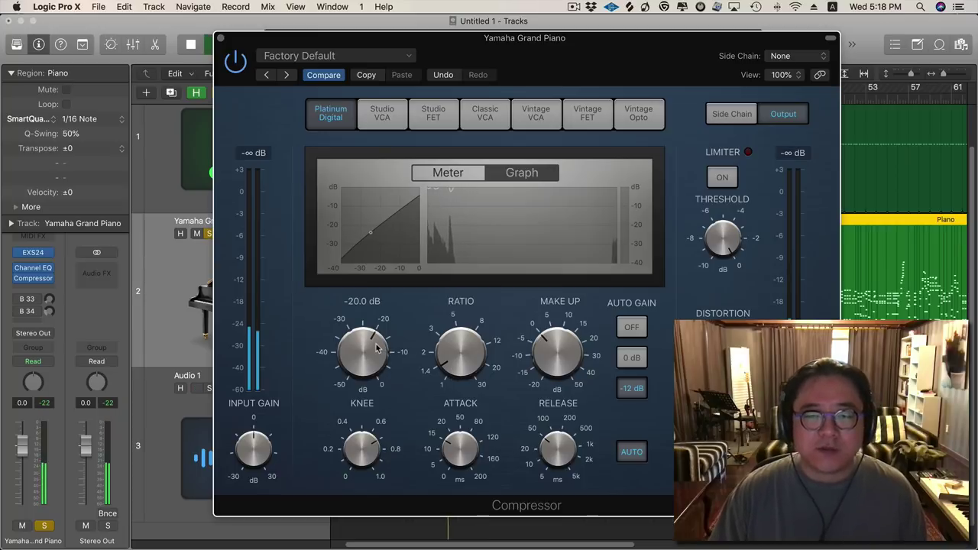
Raise the Compressor's knee to 1.0 and lower its threshold to about -40 dB while the piano plays.
{"action": "mouse_move", "coordinate": [362, 455]}
{"action": "left_click_drag", "start_coordinate": [362, 456], "coordinate": [364, 440]}
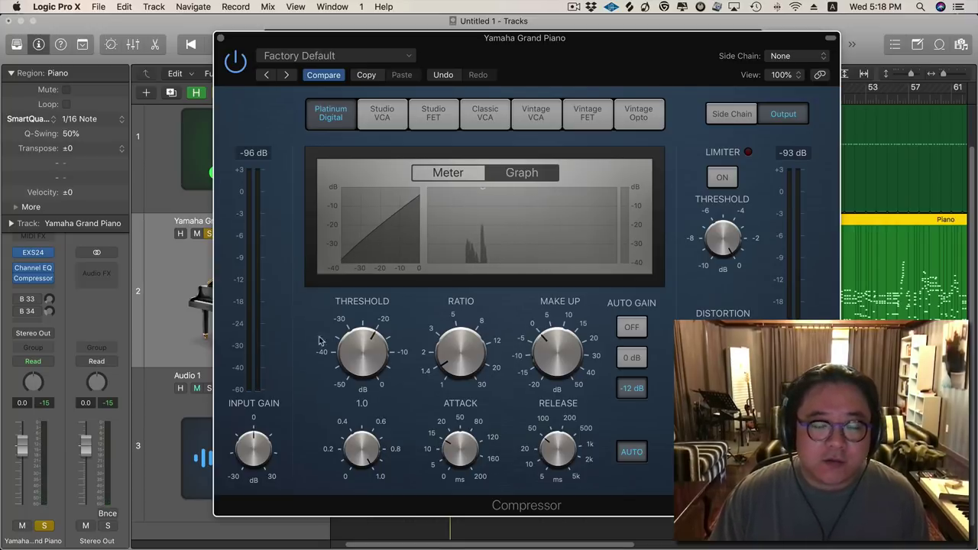
{"action": "mouse_move", "coordinate": [371, 359]}
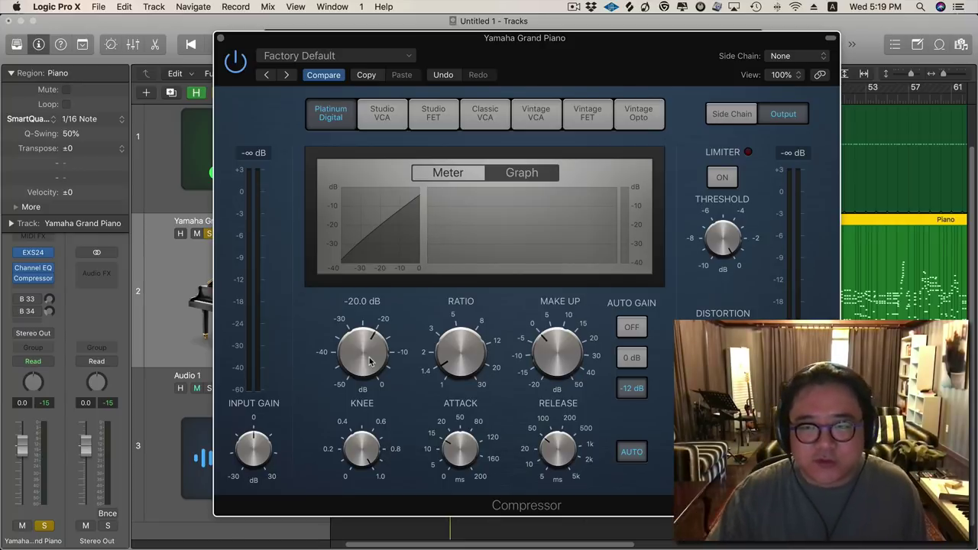
{"action": "key", "text": "space"}
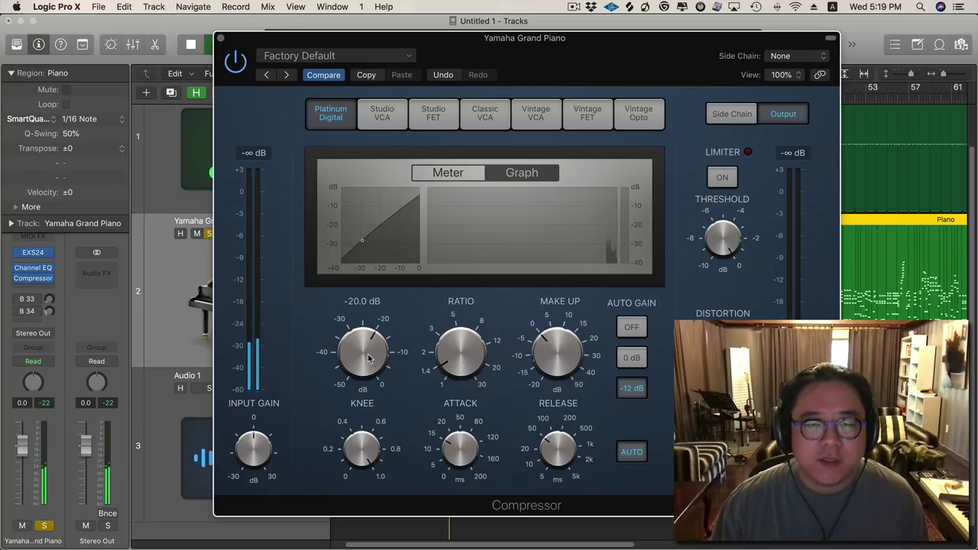
{"action": "left_click_drag", "start_coordinate": [370, 362], "coordinate": [355, 426]}
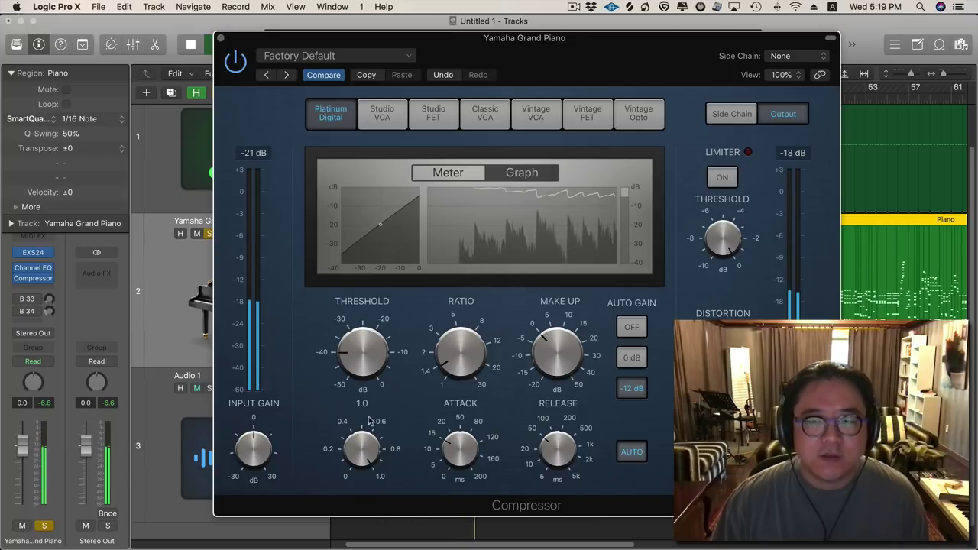
Switch the Compressor display to the meter view and fine-tune the threshold to -37 dB.
{"action": "left_click", "coordinate": [482, 174]}
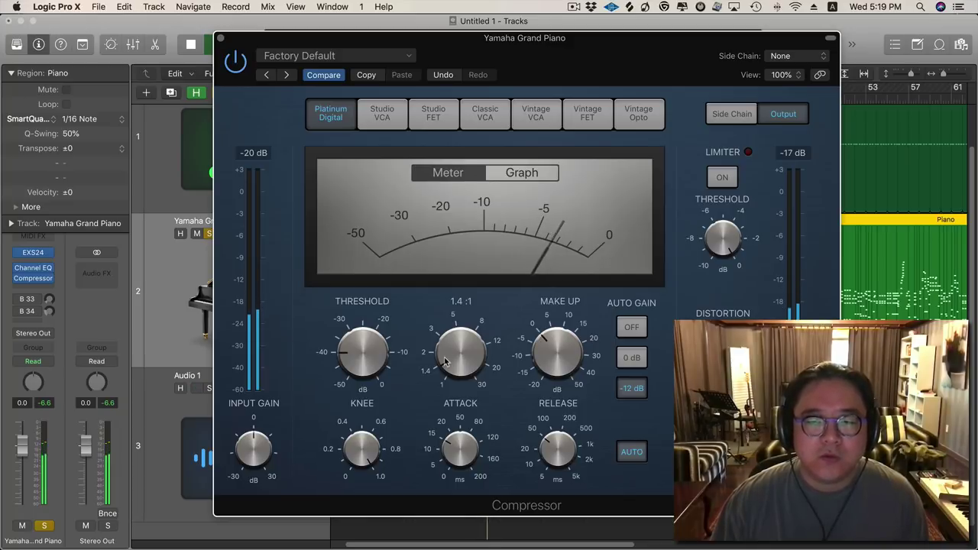
{"action": "mouse_move", "coordinate": [395, 371]}
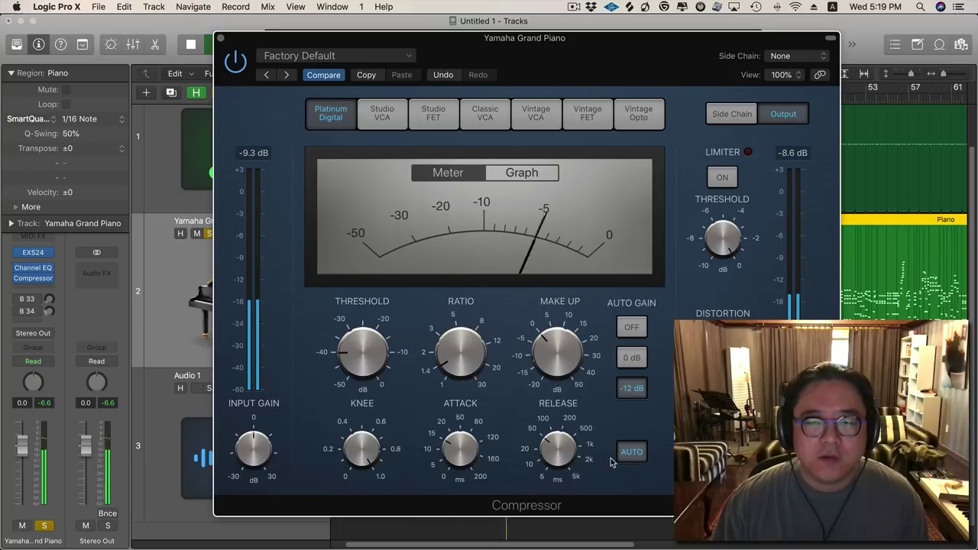
{"action": "mouse_move", "coordinate": [354, 356]}
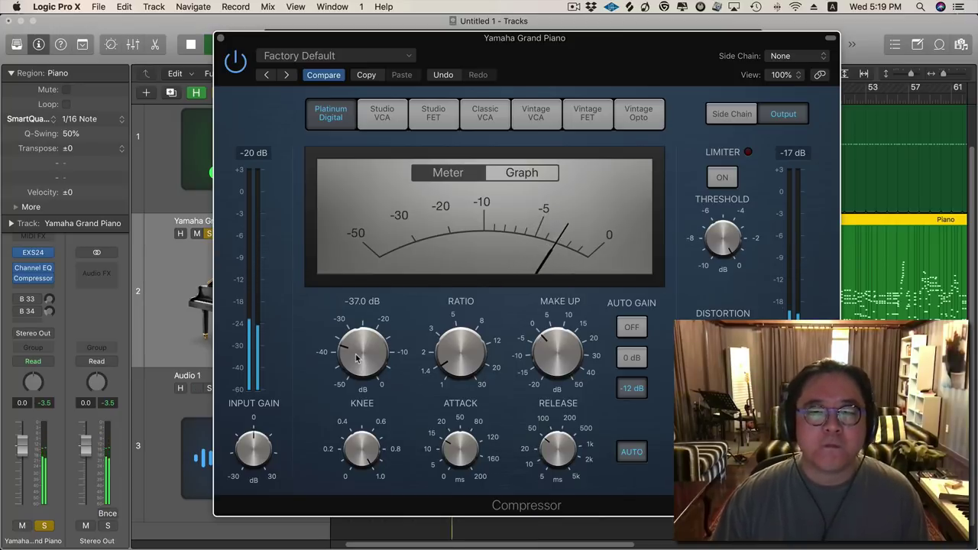
Set the Compressor's release to 110 ms and compare playback with auto release off and on, leaving it on.
{"action": "mouse_move", "coordinate": [468, 451]}
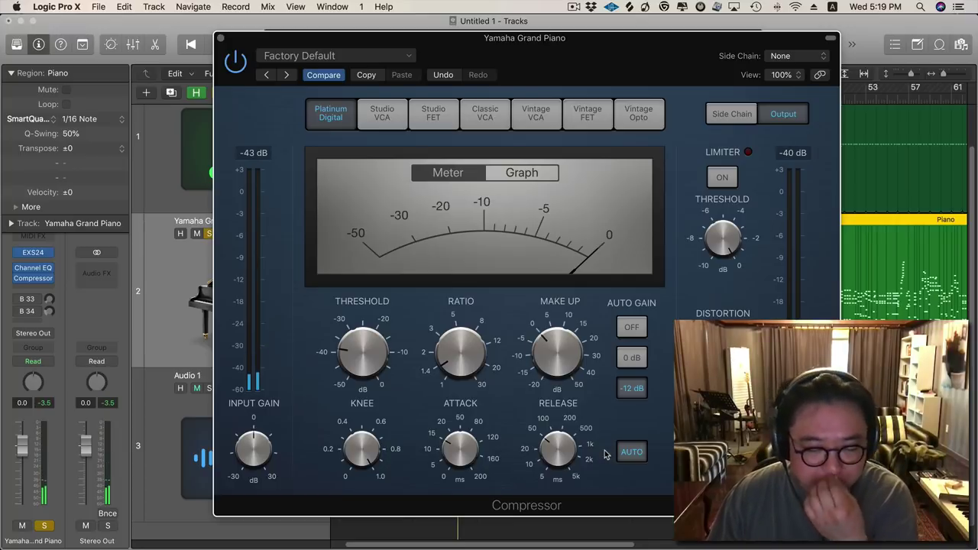
{"action": "mouse_move", "coordinate": [568, 454]}
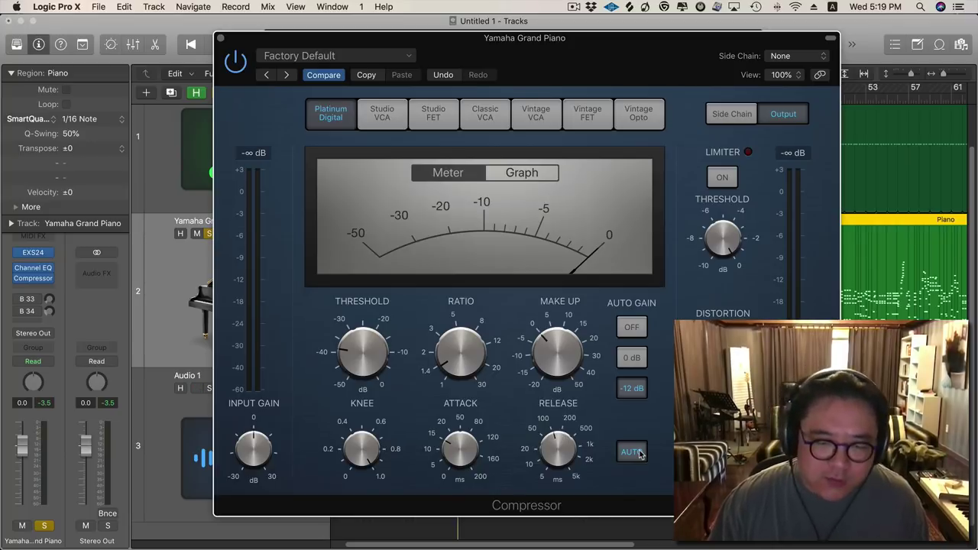
{"action": "key", "text": "space"}
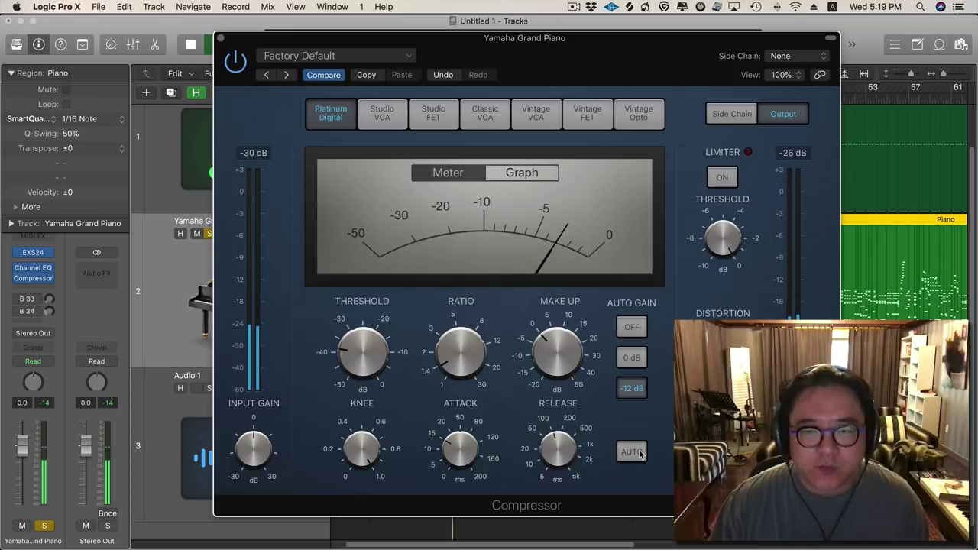
{"action": "left_click", "coordinate": [631, 452]}
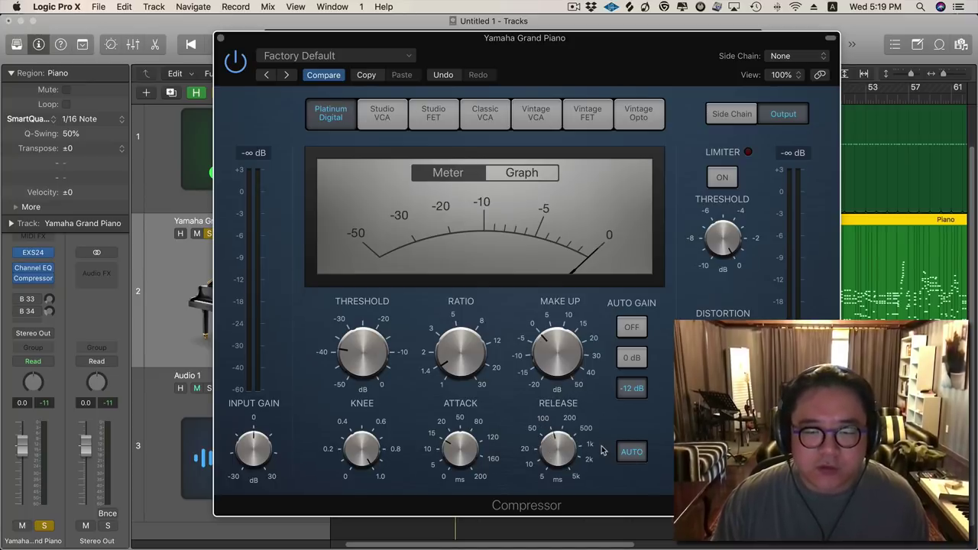
{"action": "key", "text": "space"}
{"action": "left_click", "coordinate": [563, 453]}
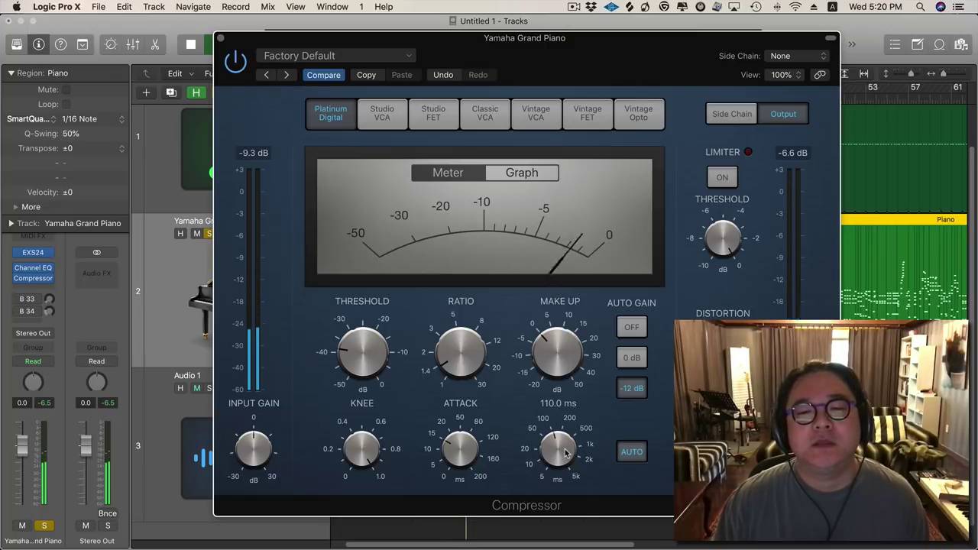
Audition the Studio VCA, Studio FET, Vintage VCA, Vintage FET and Platinum Digital models during playback, and select Studio FET.
{"action": "left_click", "coordinate": [371, 112]}
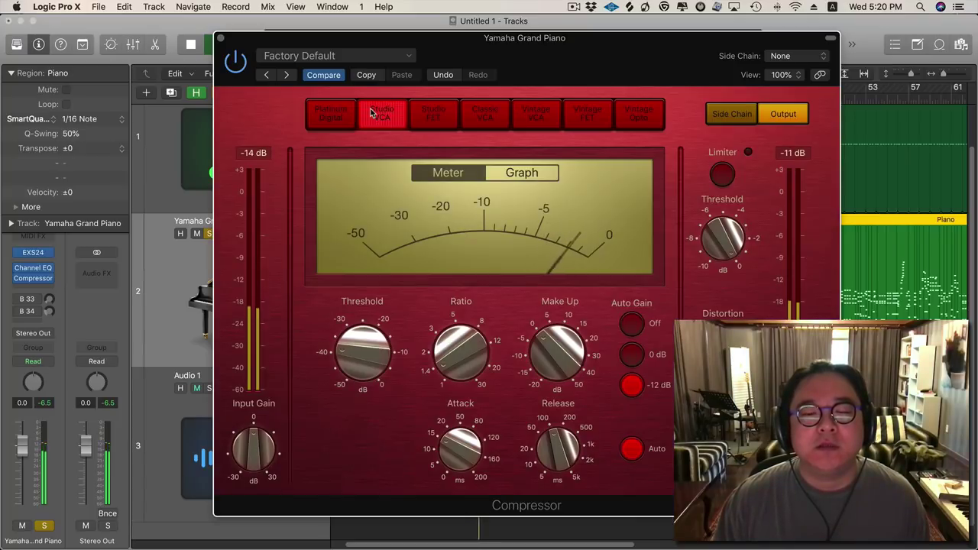
{"action": "left_click", "coordinate": [430, 122]}
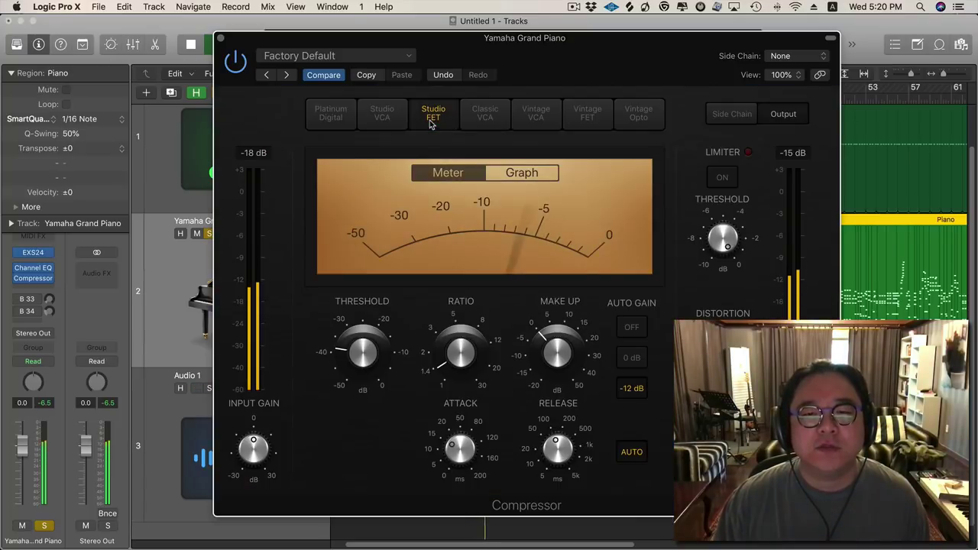
{"action": "left_click", "coordinate": [550, 117]}
{"action": "left_click", "coordinate": [589, 116]}
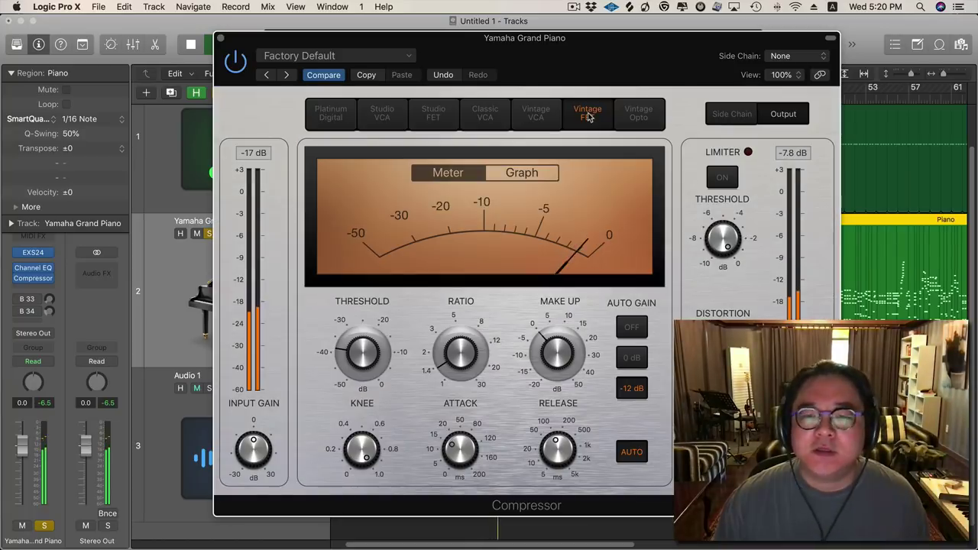
{"action": "left_click", "coordinate": [380, 116]}
{"action": "left_click", "coordinate": [330, 113]}
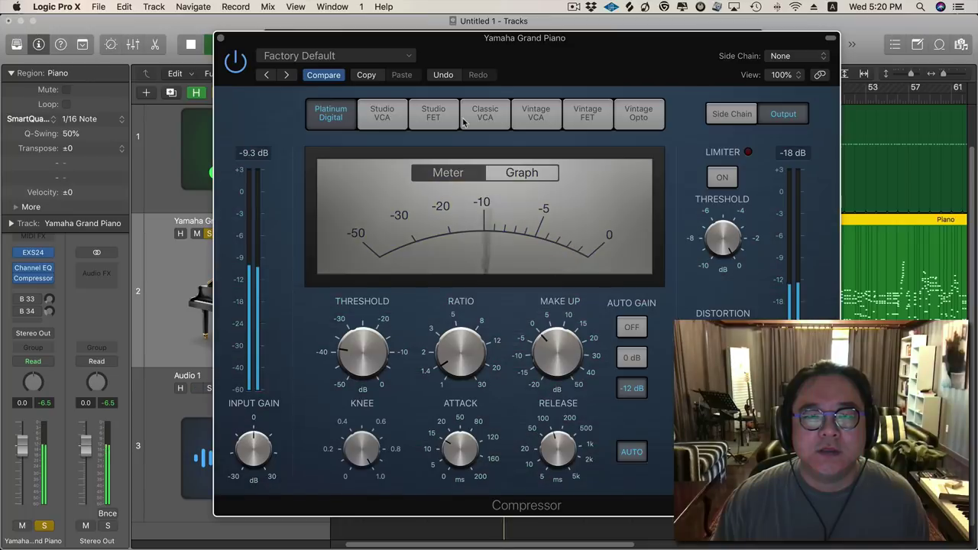
{"action": "left_click", "coordinate": [438, 123]}
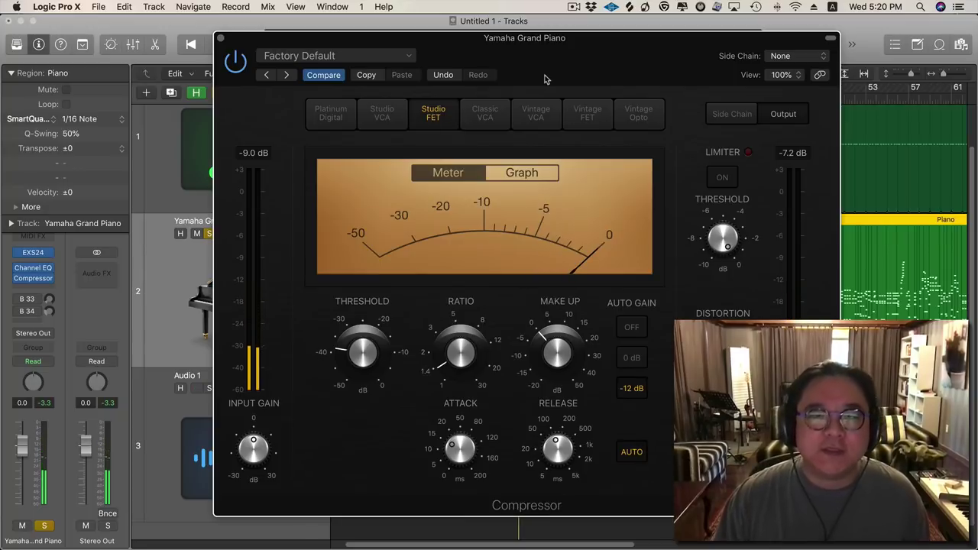
Set the Studio FET compressor's attack to 20 ms and lower its make-up gain slightly below 0 dB during playback.
{"action": "left_click_drag", "start_coordinate": [543, 77], "coordinate": [544, 72]}
{"action": "key", "text": "space"}
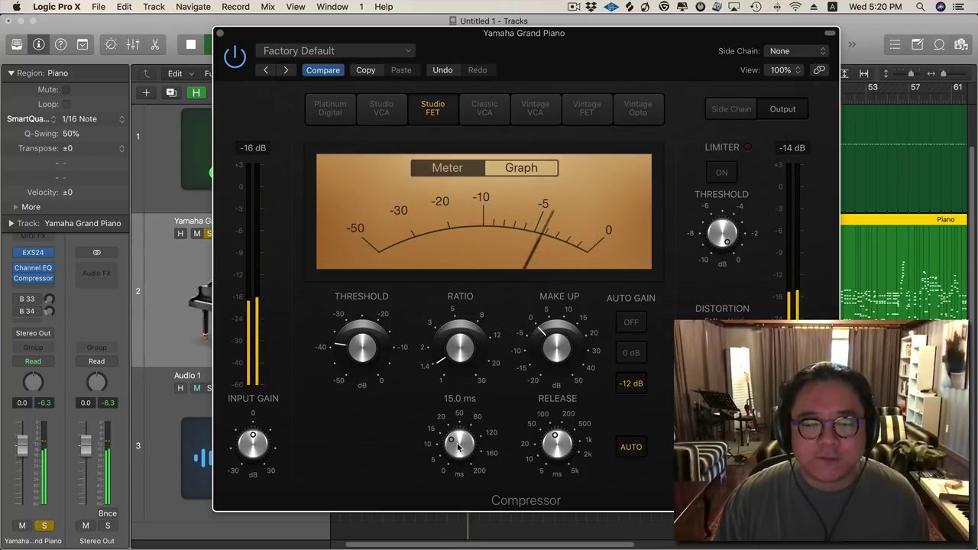
{"action": "left_click_drag", "start_coordinate": [460, 447], "coordinate": [461, 434]}
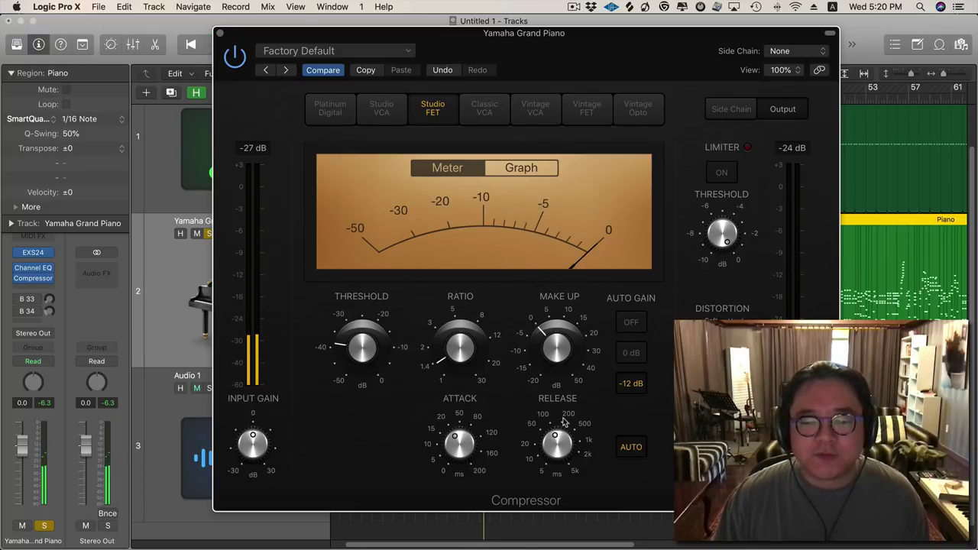
{"action": "mouse_move", "coordinate": [556, 443]}
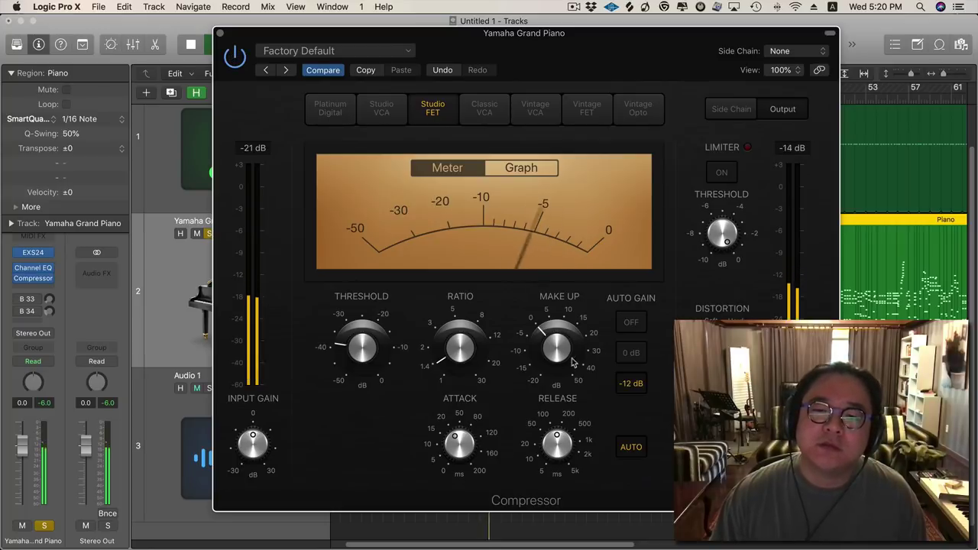
{"action": "mouse_move", "coordinate": [567, 360]}
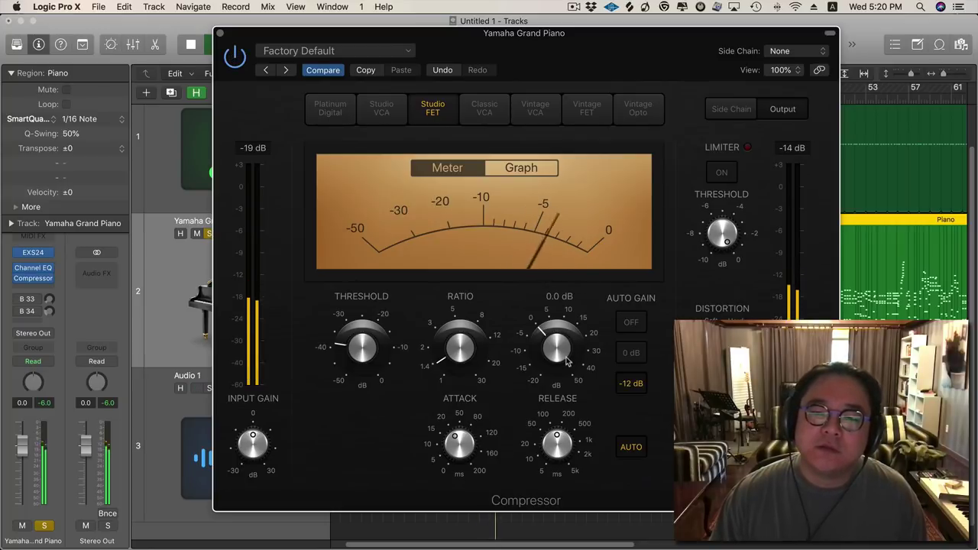
{"action": "left_click_drag", "start_coordinate": [568, 360], "coordinate": [566, 367]}
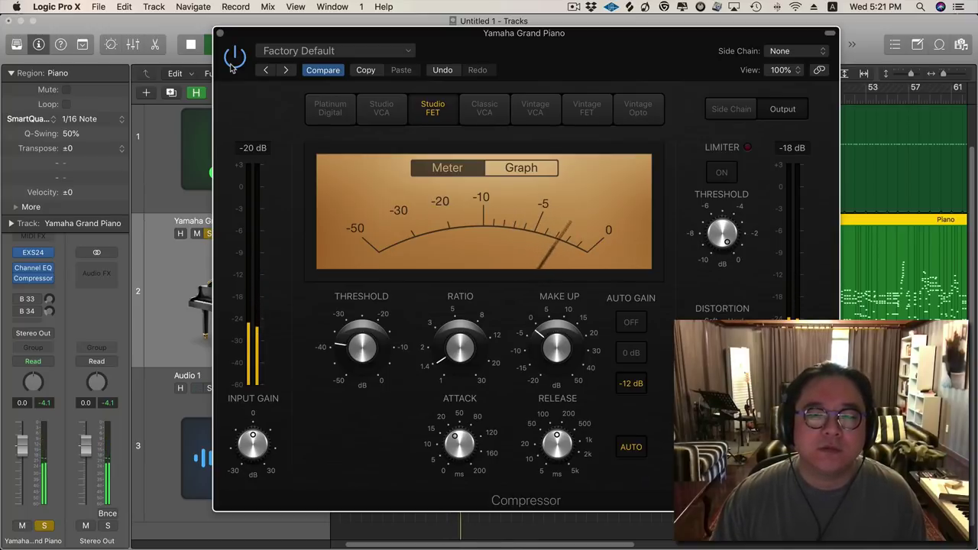
Bypass and re-enable the Compressor repeatedly during playback to compare the sound, and return the make-up gain to 0 dB.
{"action": "left_click", "coordinate": [231, 66]}
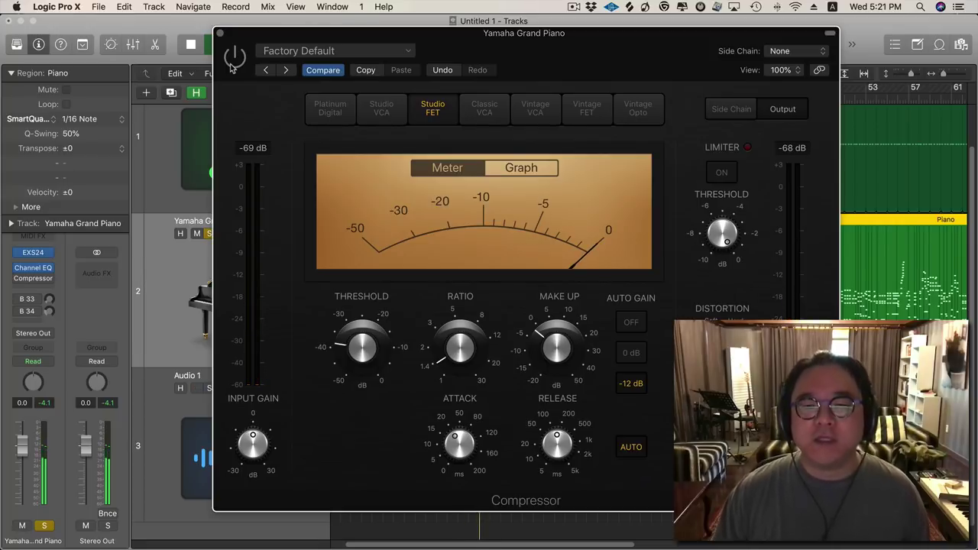
{"action": "left_click", "coordinate": [233, 61]}
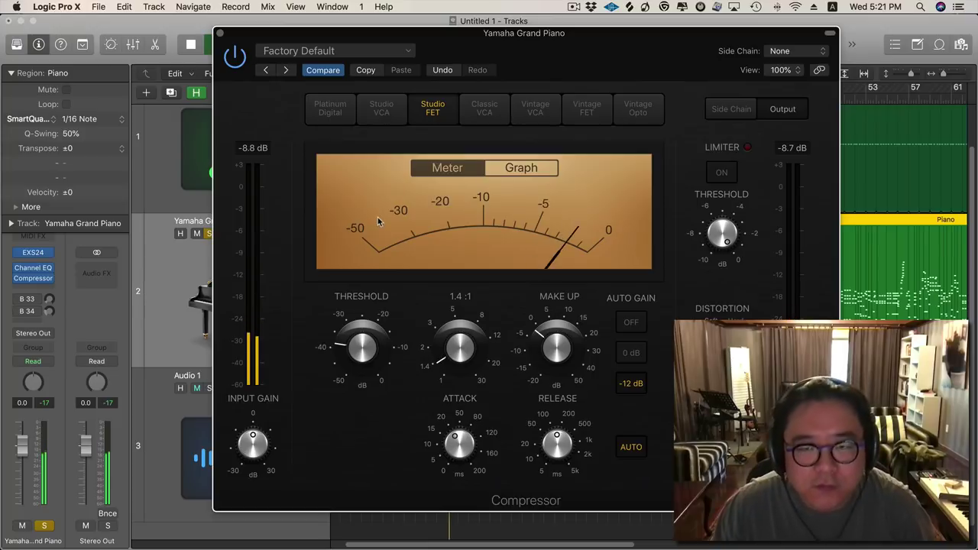
{"action": "left_click", "coordinate": [237, 58]}
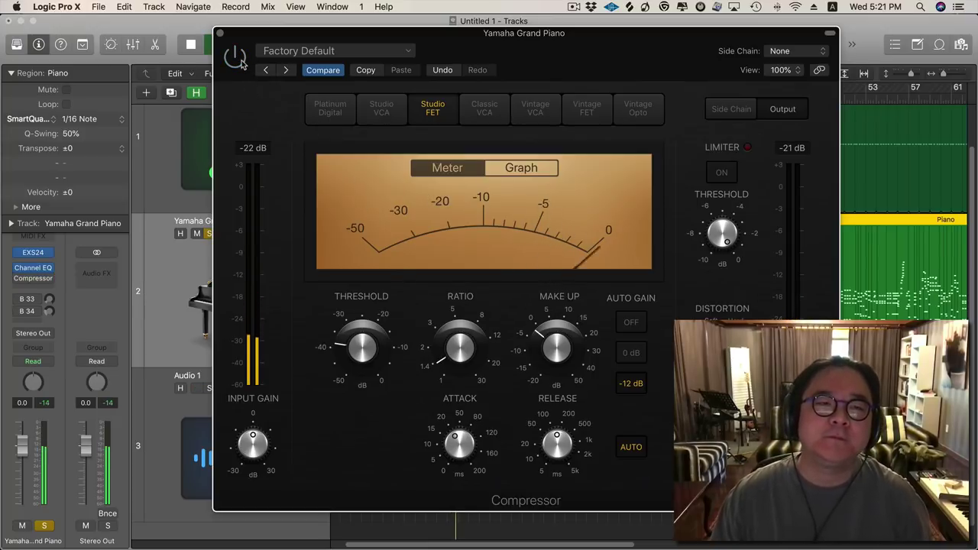
{"action": "left_click", "coordinate": [237, 58]}
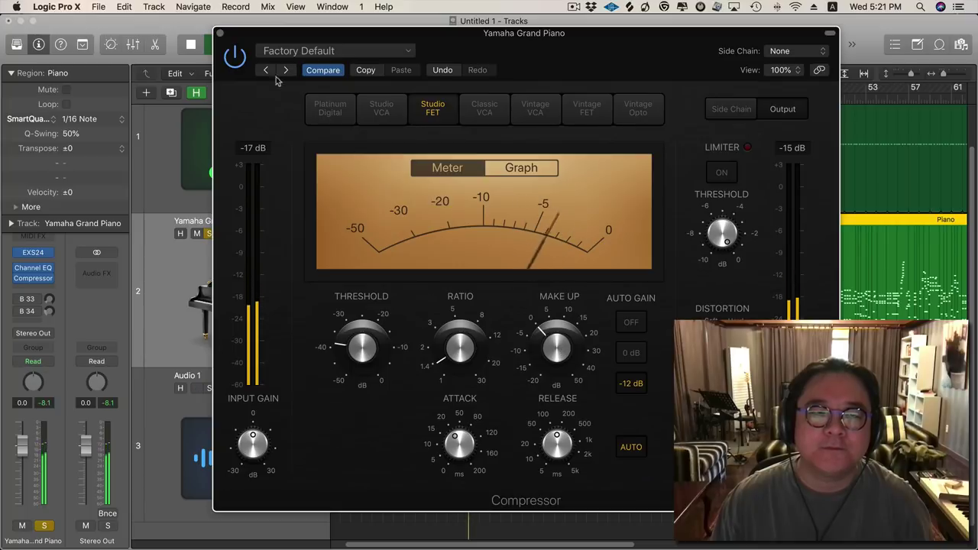
{"action": "left_click", "coordinate": [231, 60]}
{"action": "left_click", "coordinate": [231, 60]}
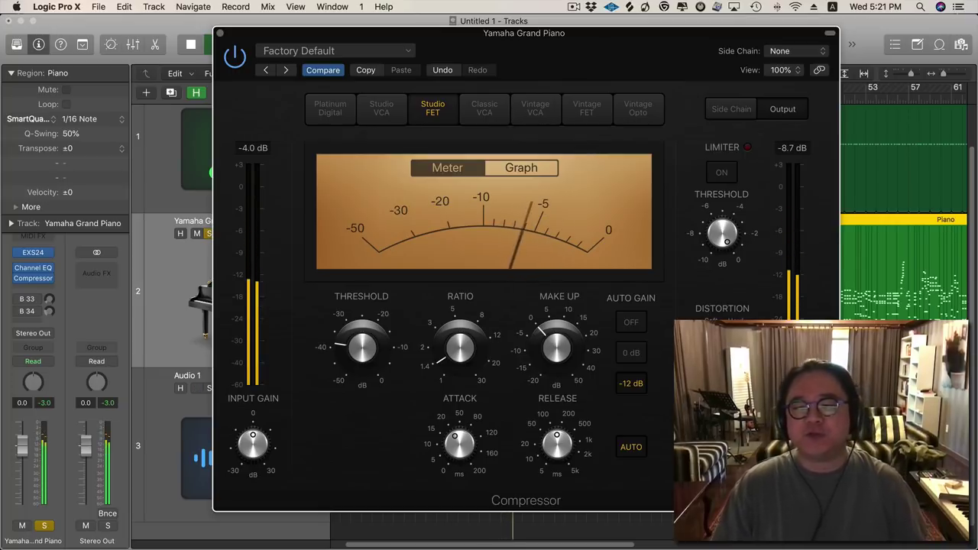
{"action": "left_click", "coordinate": [236, 56]}
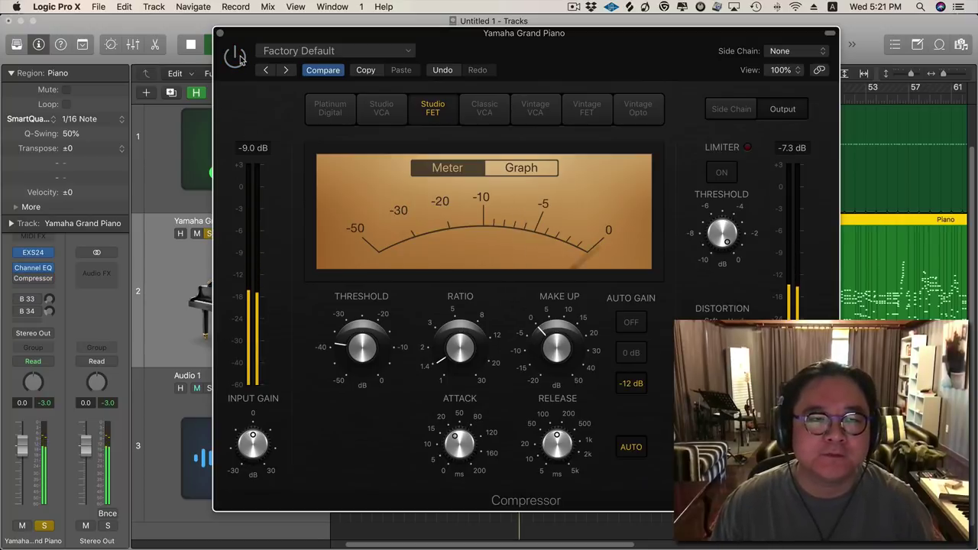
{"action": "left_click", "coordinate": [237, 58]}
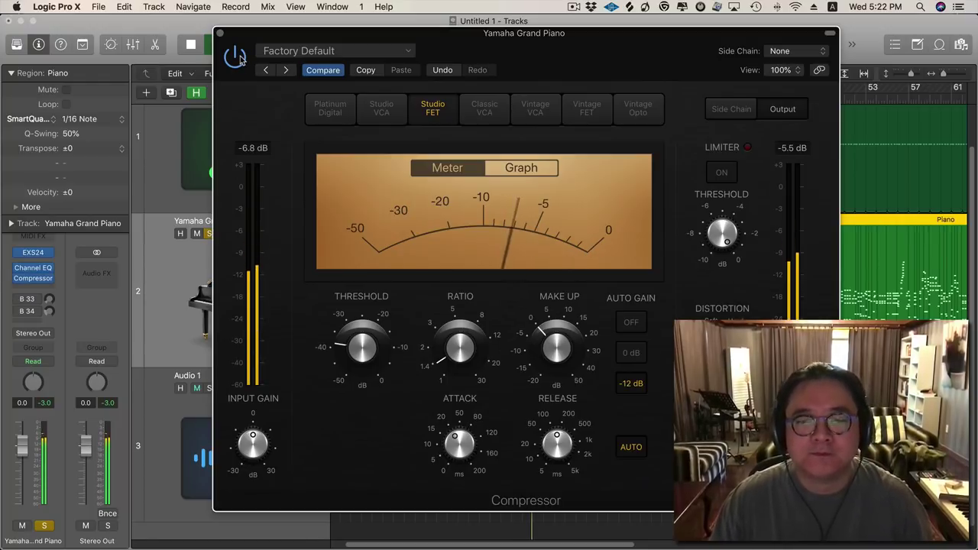
{"action": "left_click_drag", "start_coordinate": [452, 44], "coordinate": [488, 53]}
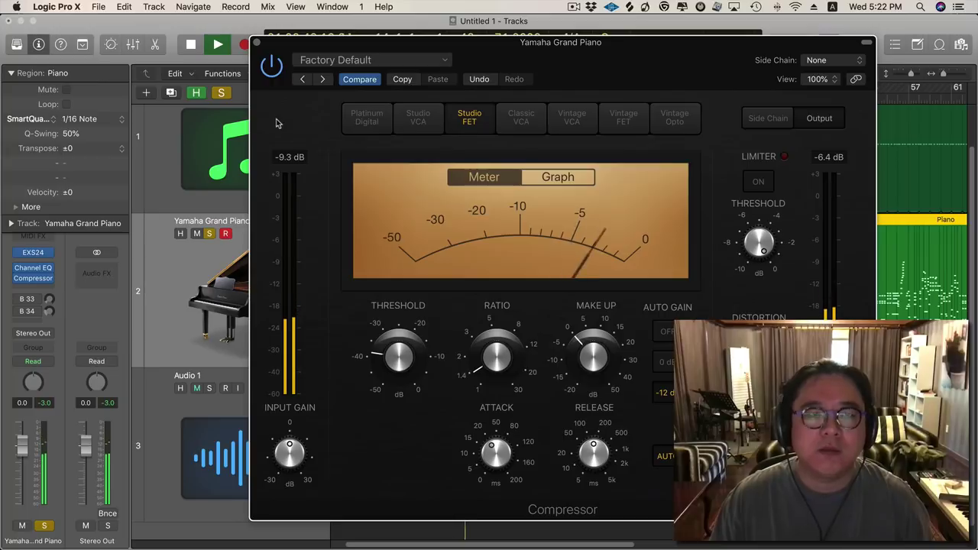
{"action": "left_click", "coordinate": [273, 65]}
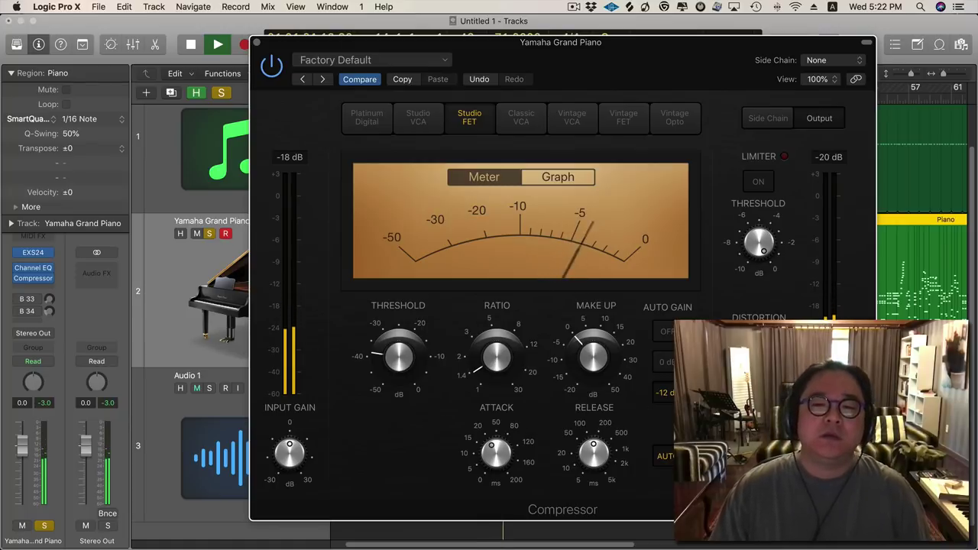
Audition the Studio VCA model, switch the Compressor to Platinum Digital, and restart playback.
{"action": "left_click", "coordinate": [418, 120]}
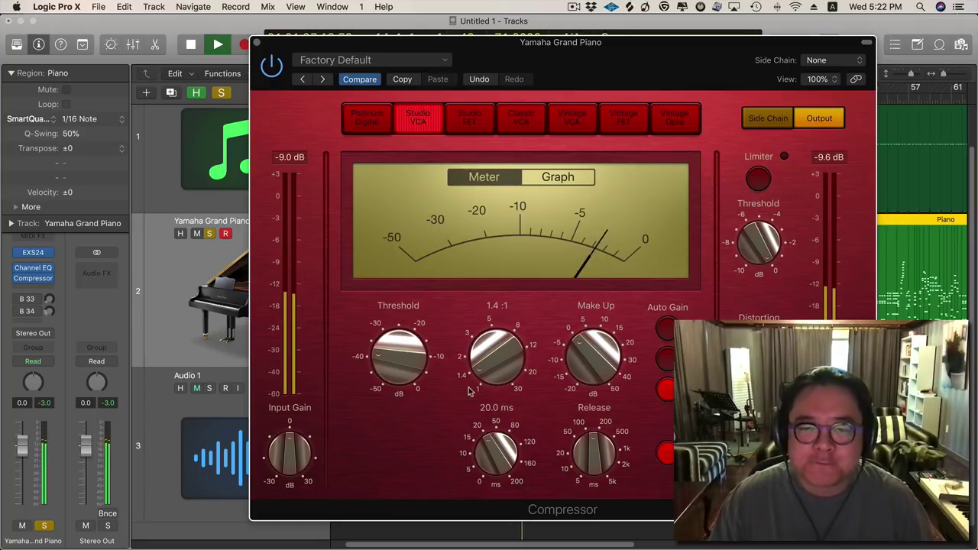
{"action": "left_click", "coordinate": [373, 129]}
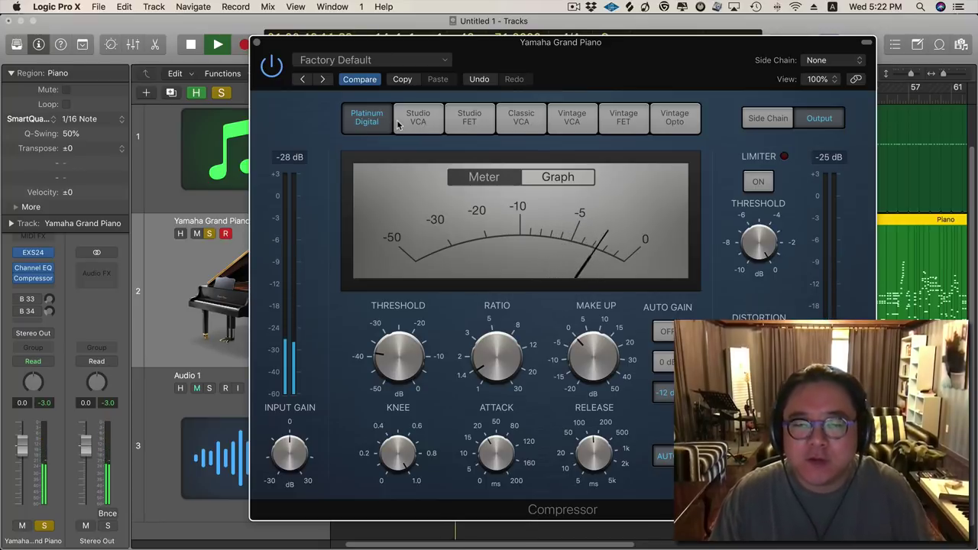
{"action": "key", "text": "space"}
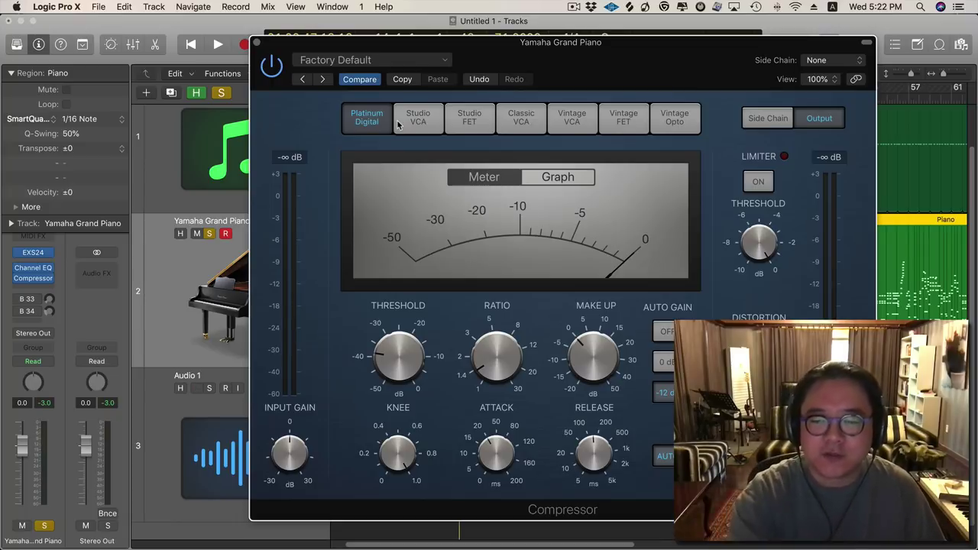
{"action": "key", "text": "space"}
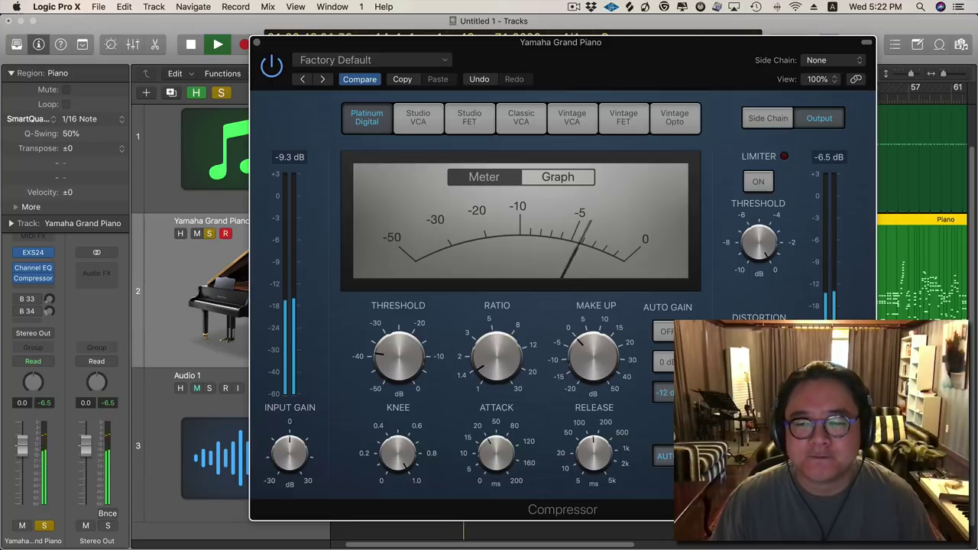
Bypass and re-enable the Compressor during playback, and lower its make-up gain slightly below -0.5 dB.
{"action": "left_click", "coordinate": [271, 66]}
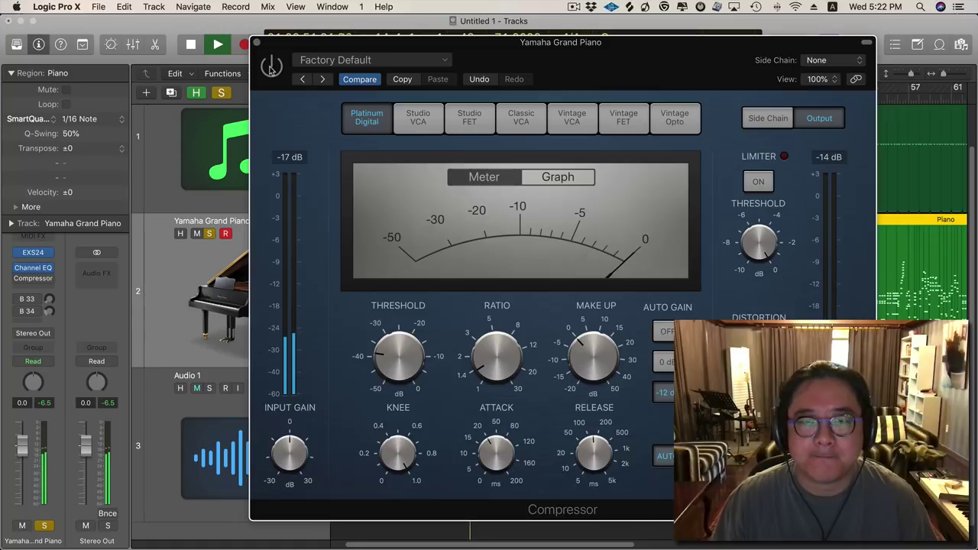
{"action": "left_click", "coordinate": [271, 67]}
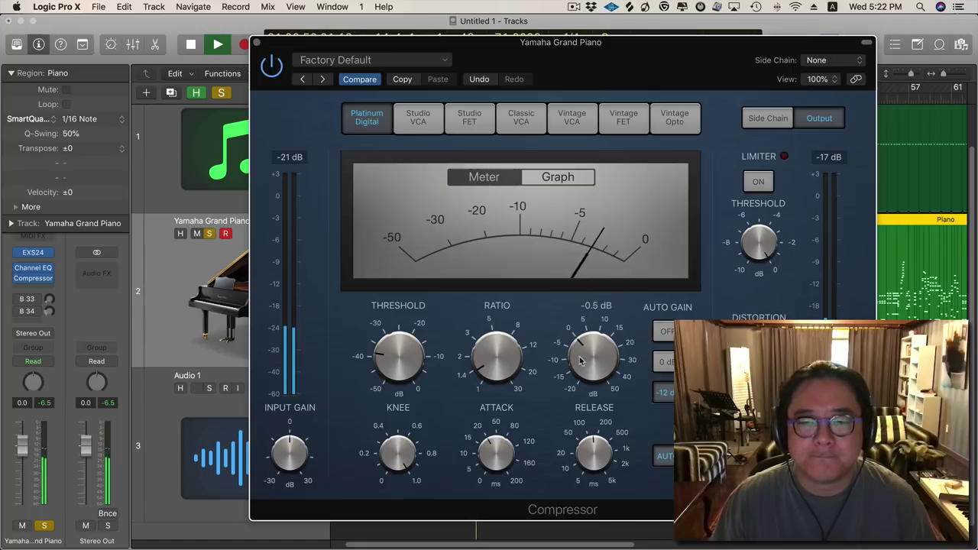
{"action": "left_click_drag", "start_coordinate": [581, 364], "coordinate": [581, 369]}
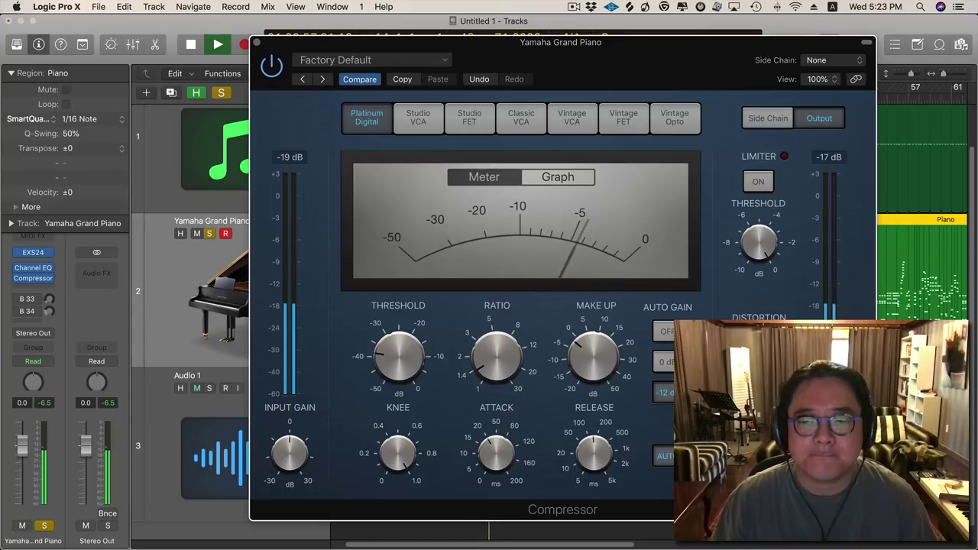
Compare the piano with the Compressor bypassed and enabled during playback, and lengthen the release slightly above 140 ms.
{"action": "left_click", "coordinate": [267, 67]}
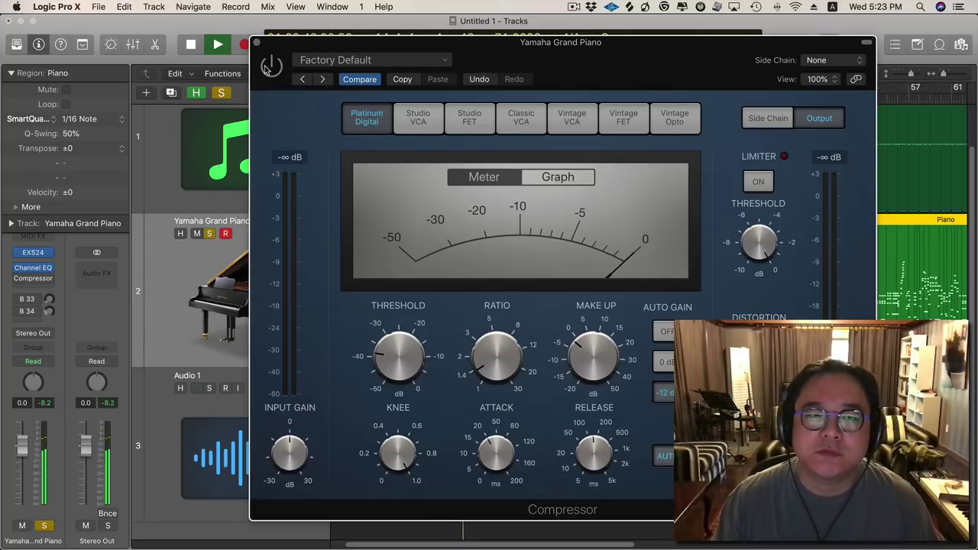
{"action": "key", "text": "space"}
{"action": "key", "text": "space"}
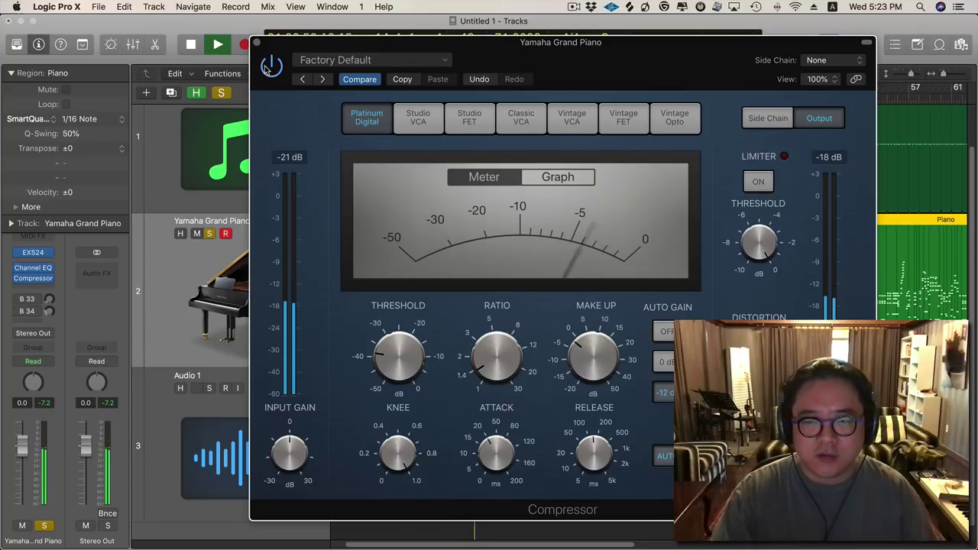
{"action": "key", "text": "space"}
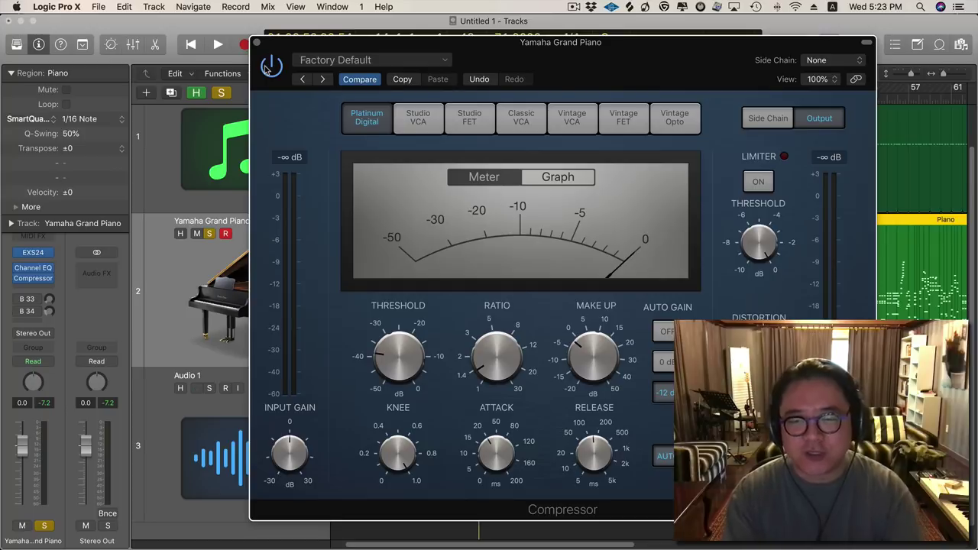
{"action": "key", "text": "space"}
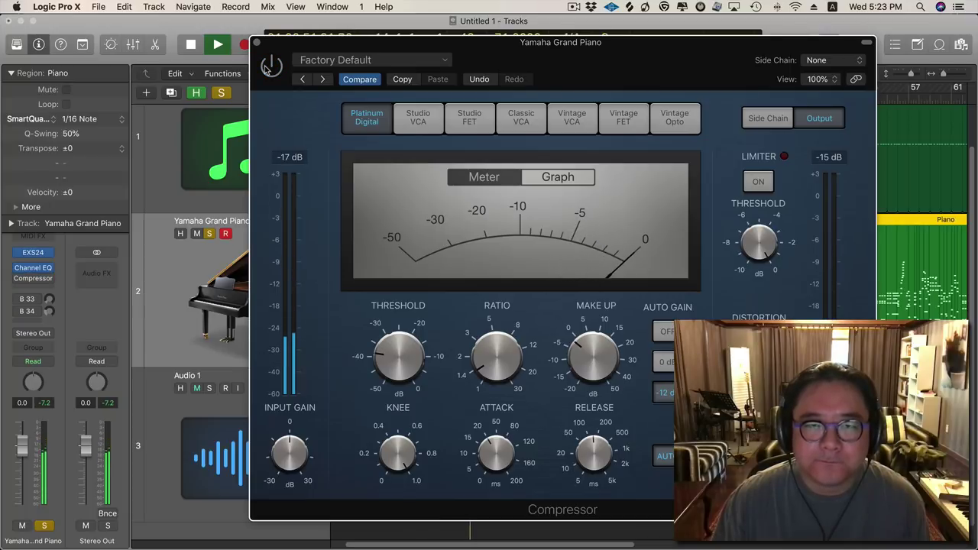
{"action": "mouse_move", "coordinate": [598, 459]}
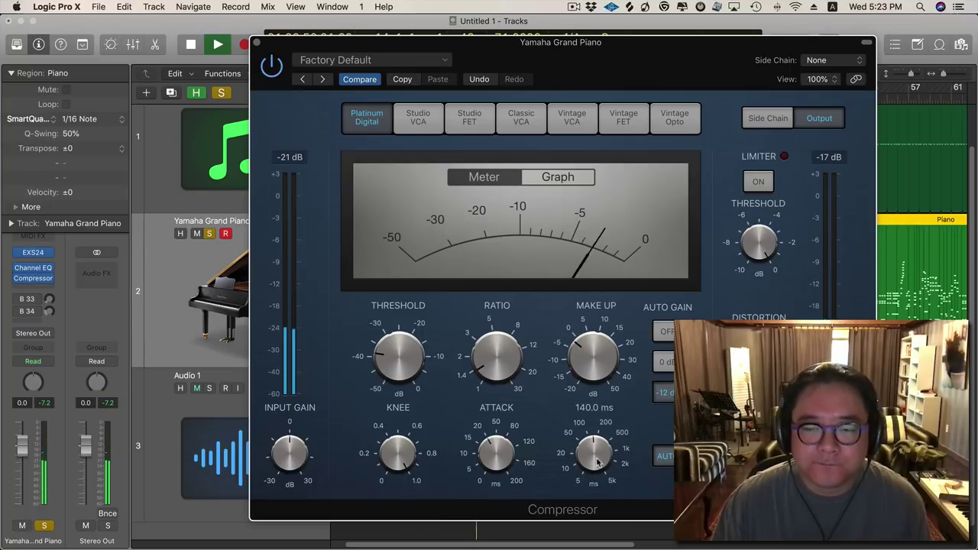
{"action": "scroll", "coordinate": [598, 459], "scroll_direction": "up", "scroll_amount": 3}
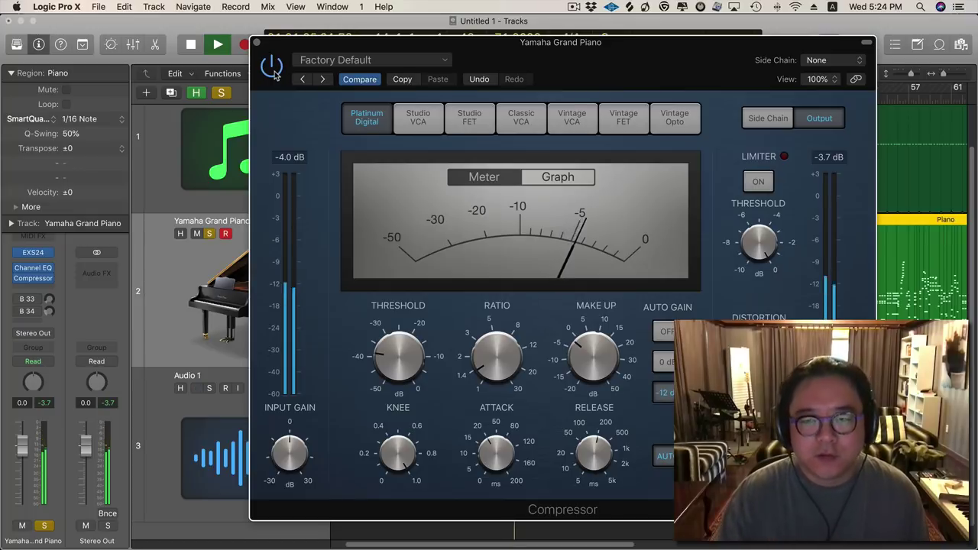
Shift the cycle region to bars 22 to 30 and restart playback there with the Compressor in view.
{"action": "left_click_drag", "start_coordinate": [494, 103], "coordinate": [507, 280]}
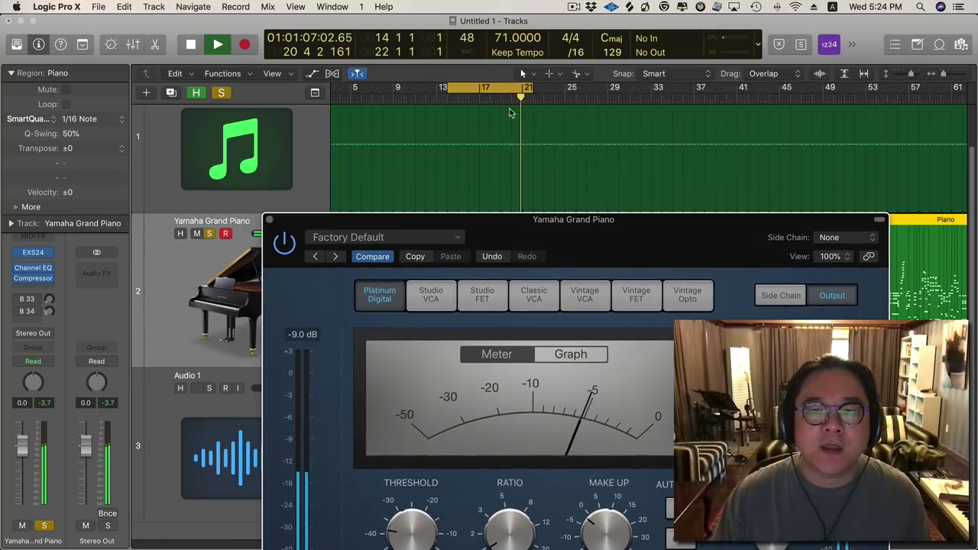
{"action": "key", "text": "space"}
{"action": "left_click_drag", "start_coordinate": [500, 89], "coordinate": [583, 91]}
{"action": "key", "text": "space"}
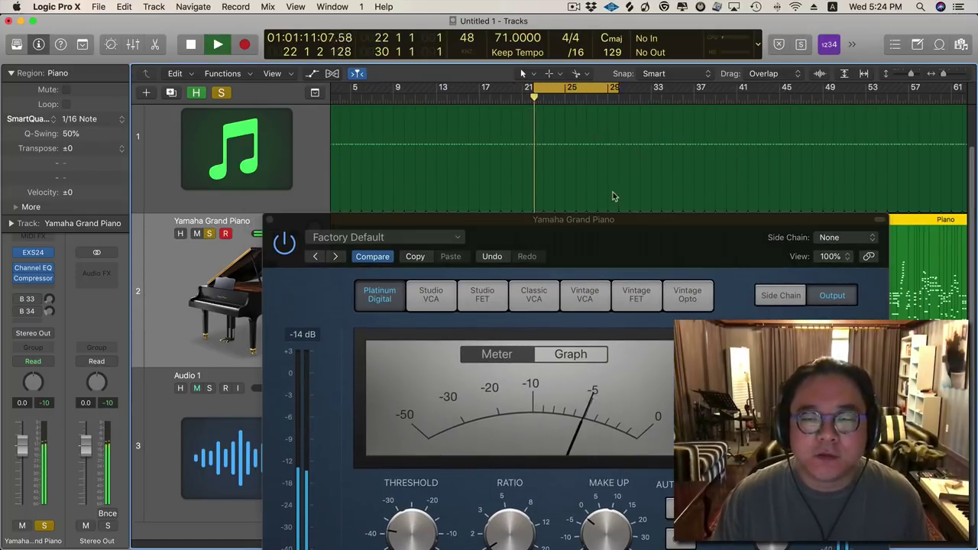
{"action": "left_click_drag", "start_coordinate": [609, 231], "coordinate": [589, 59]}
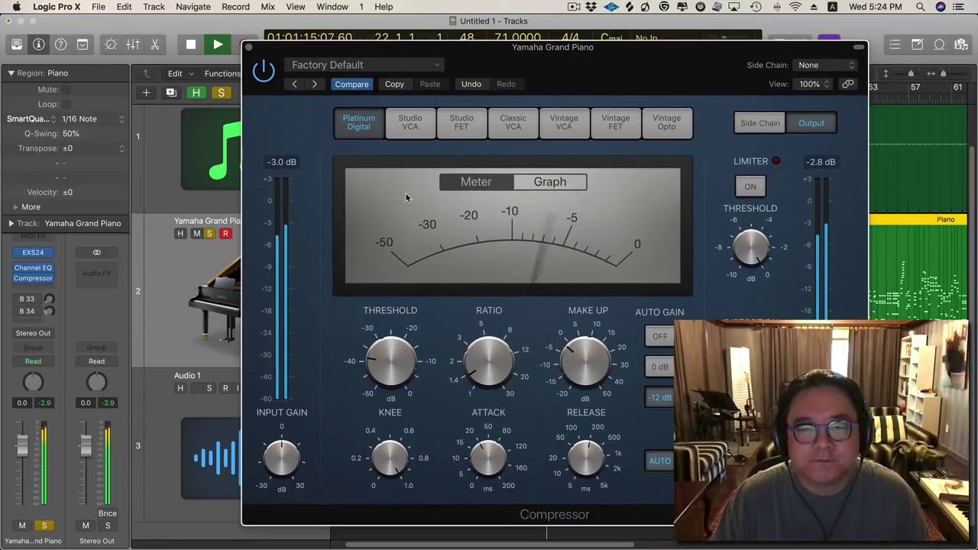
Compare the louder passage with the Compressor bypassed, lower the piano track's volume to -2.0 dB, and stop playback.
{"action": "left_click", "coordinate": [265, 71]}
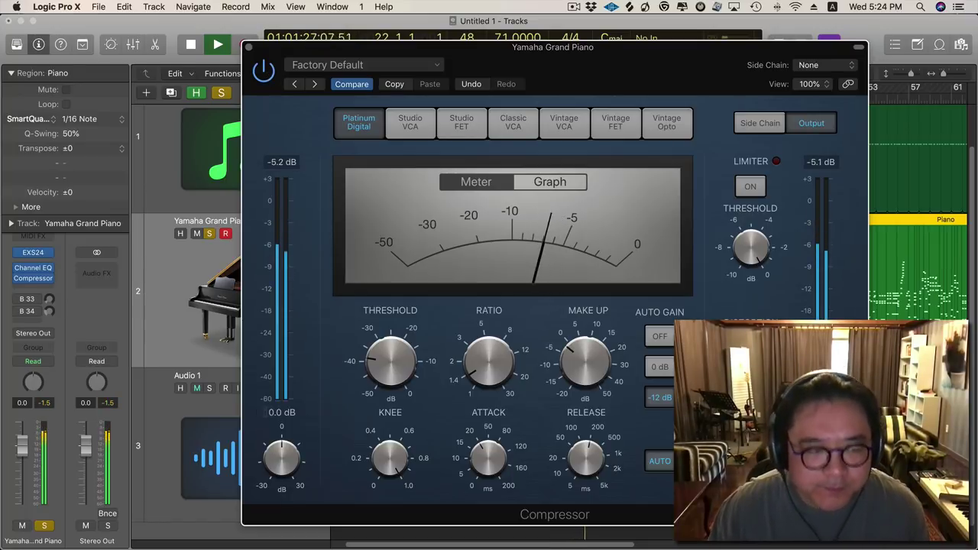
{"action": "left_click_drag", "start_coordinate": [23, 456], "coordinate": [23, 466]}
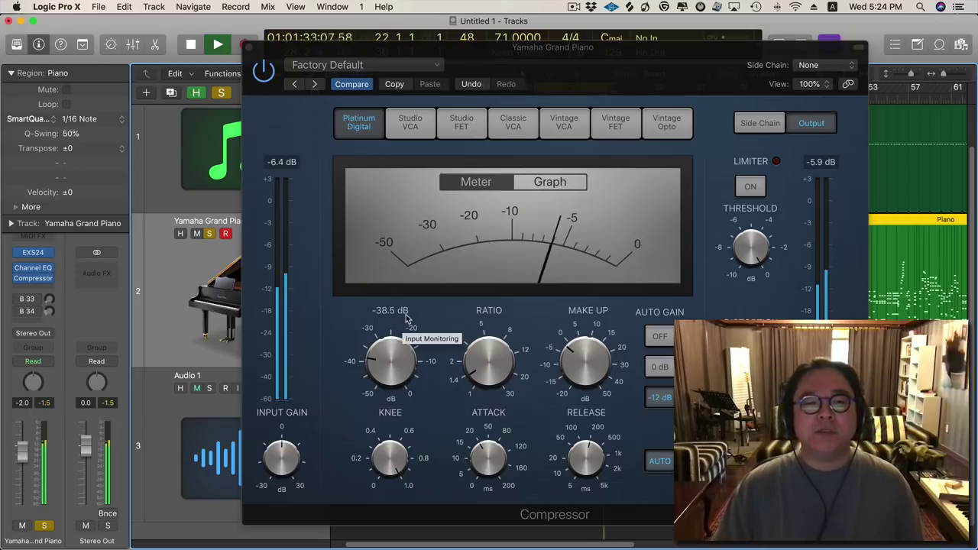
{"action": "key", "text": "space"}
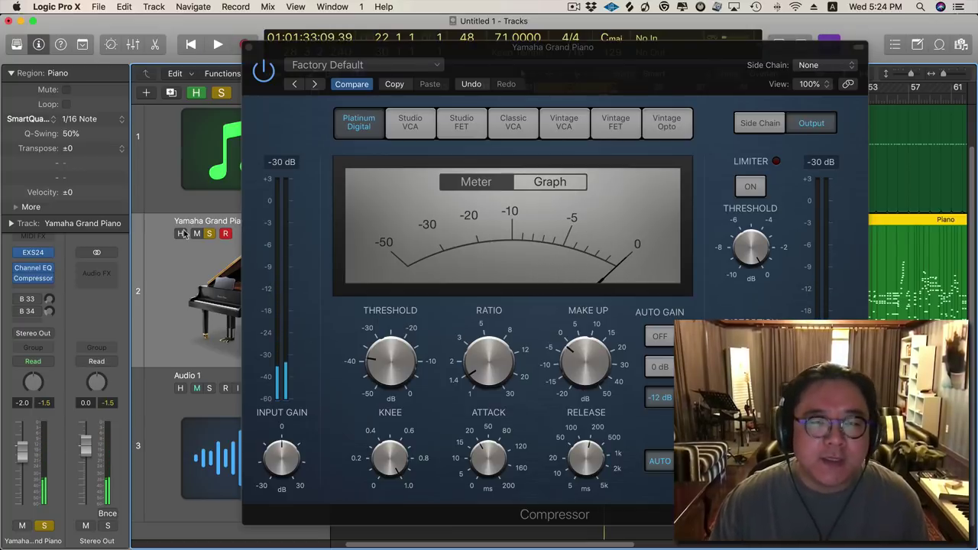
Insert a stereo PSP PianoVerb reverb after the Compressor on the piano track and place its window over the Compressor.
{"action": "left_click_drag", "start_coordinate": [570, 59], "coordinate": [592, 44]}
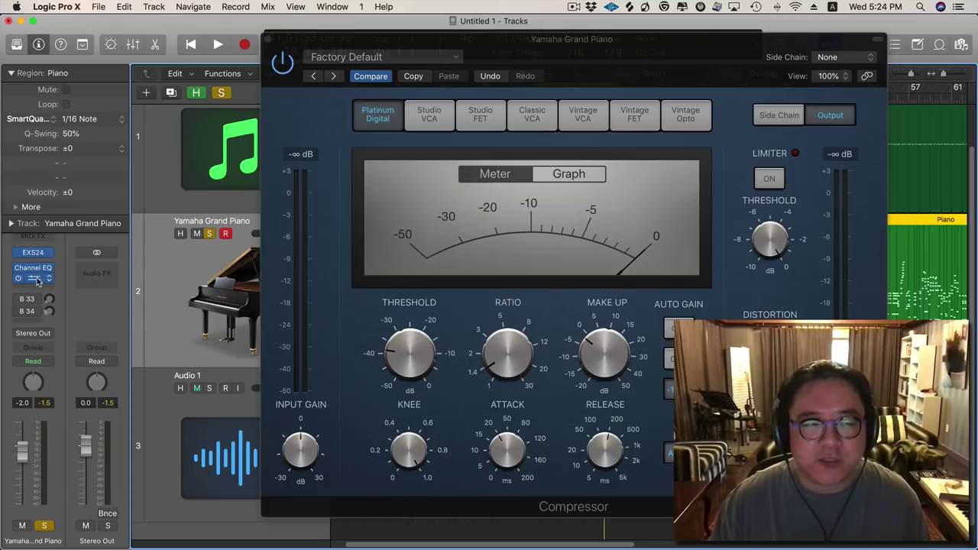
{"action": "left_click", "coordinate": [35, 288]}
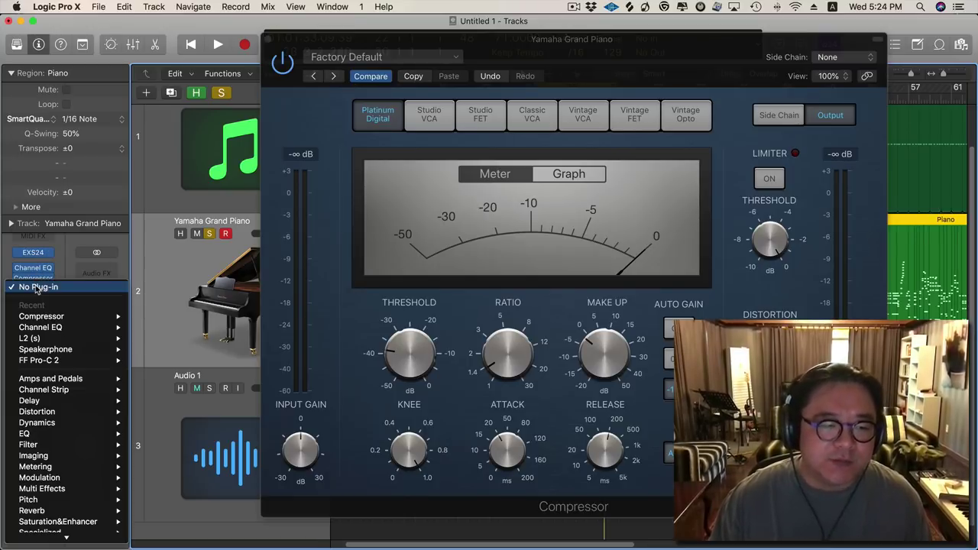
{"action": "mouse_move", "coordinate": [69, 513]}
{"action": "mouse_move", "coordinate": [234, 287]}
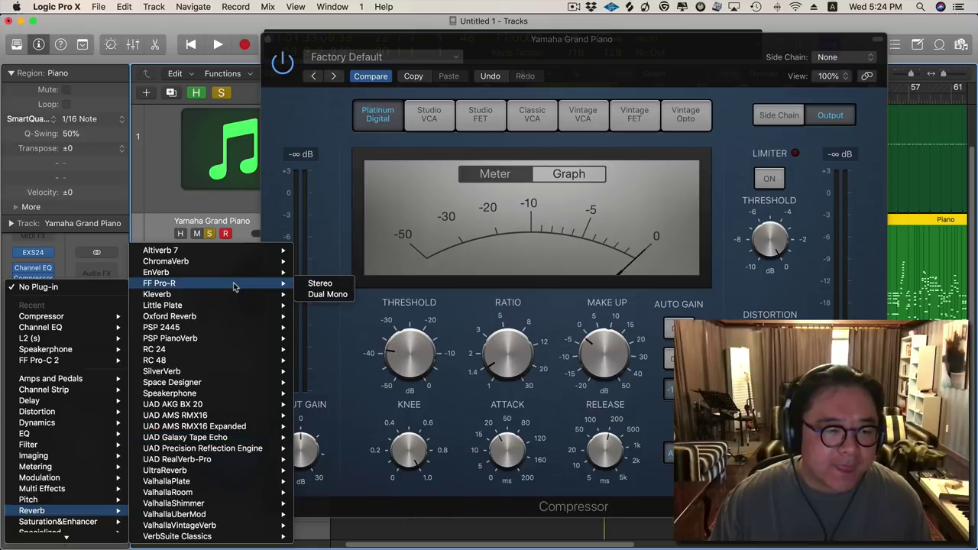
{"action": "mouse_move", "coordinate": [230, 338]}
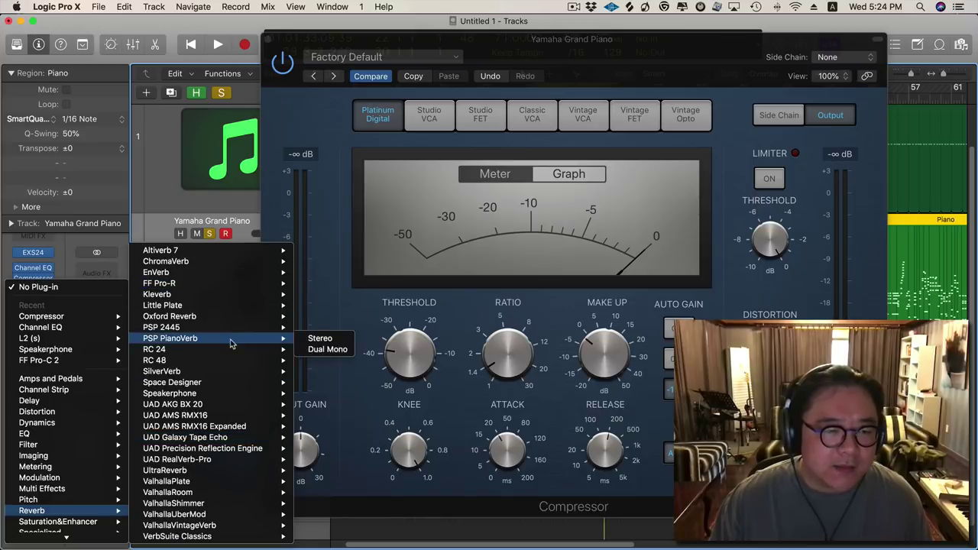
{"action": "left_click", "coordinate": [320, 339]}
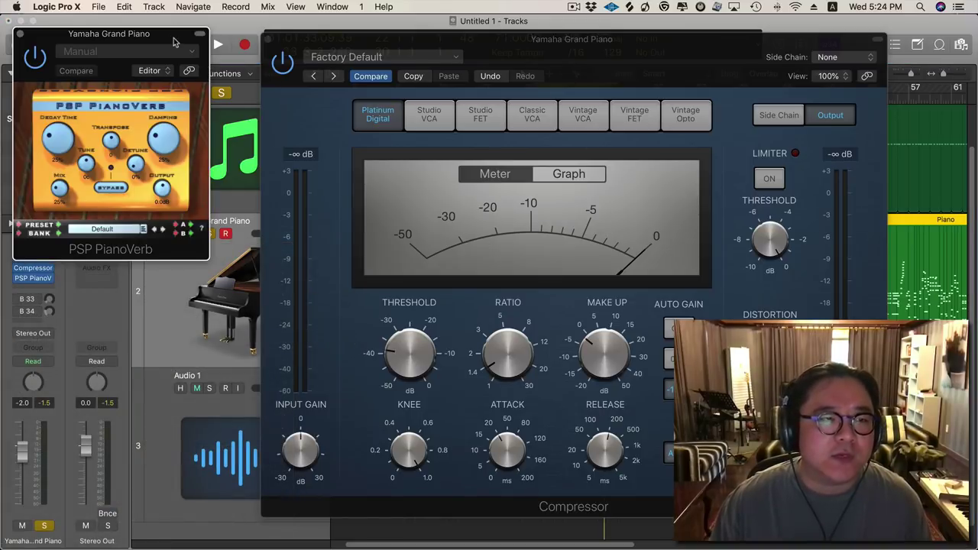
{"action": "left_click_drag", "start_coordinate": [171, 38], "coordinate": [662, 165]}
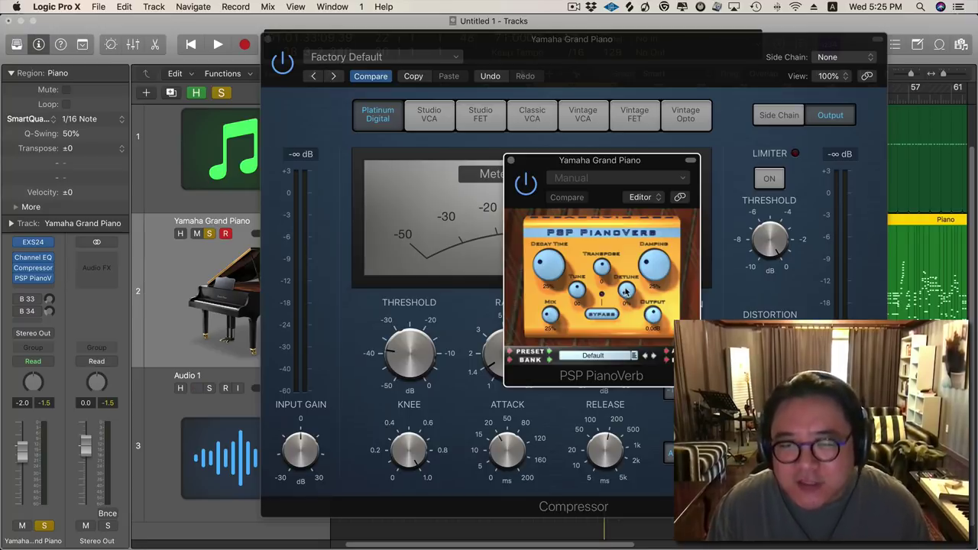
Keep PianoVerb's Default preset, try the mix at 10%, and audition the reverb at 100% mix.
{"action": "left_click", "coordinate": [633, 357]}
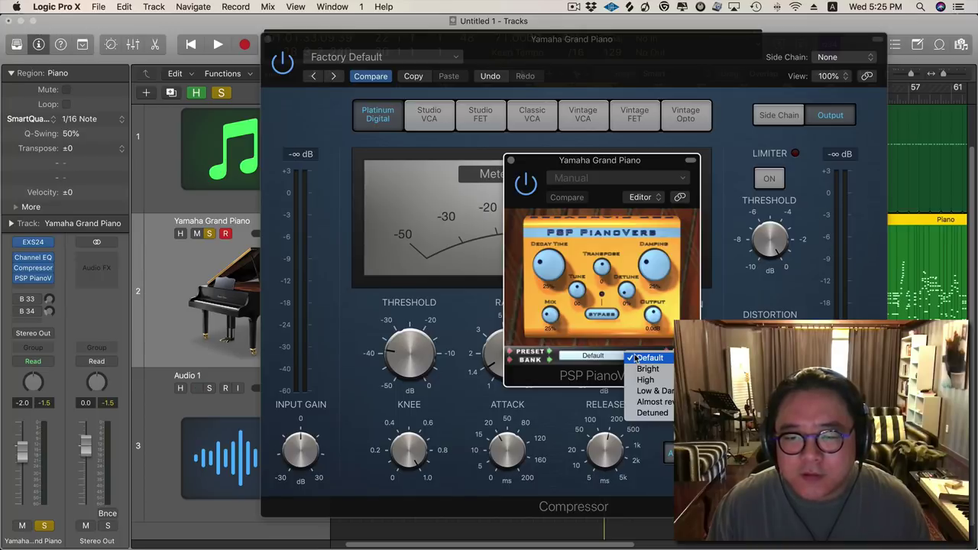
{"action": "left_click", "coordinate": [635, 357]}
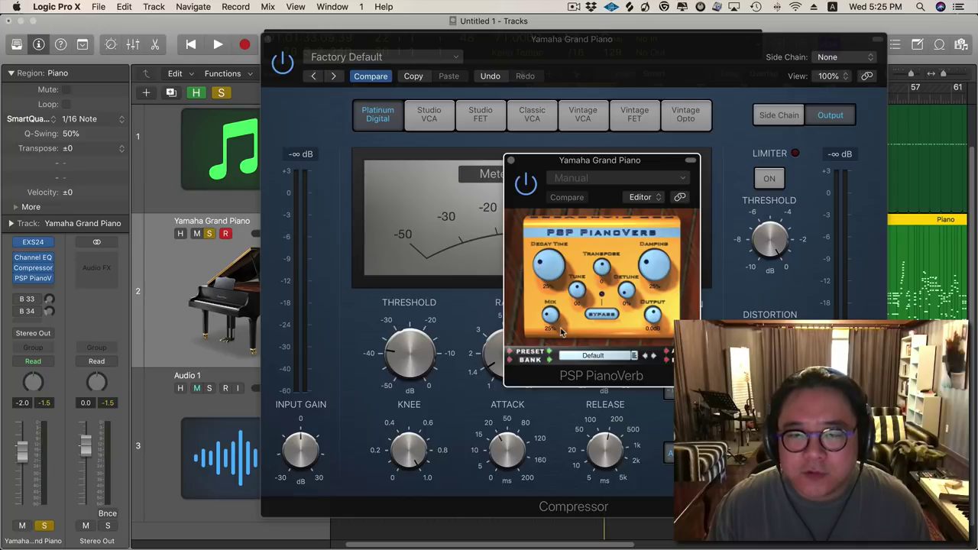
{"action": "left_click_drag", "start_coordinate": [556, 321], "coordinate": [541, 387]}
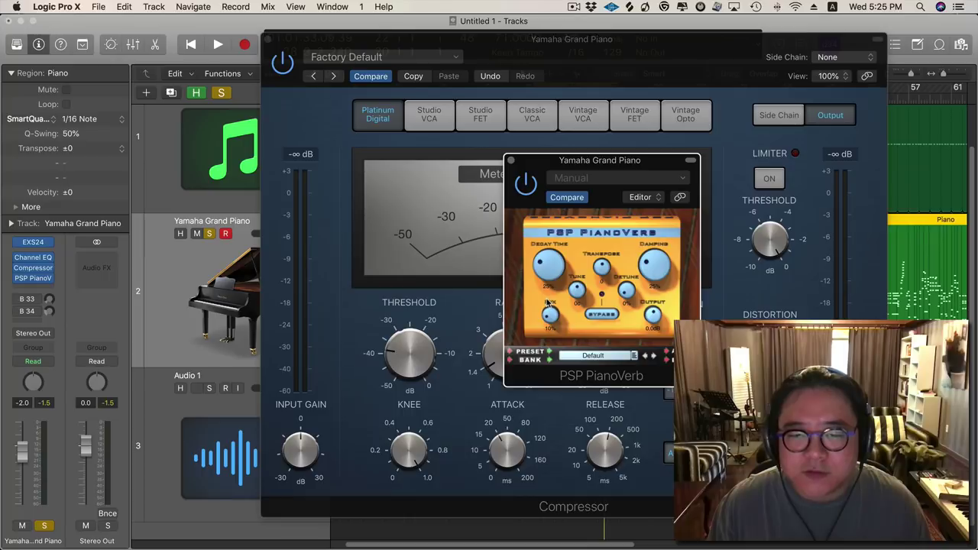
{"action": "key", "text": "space"}
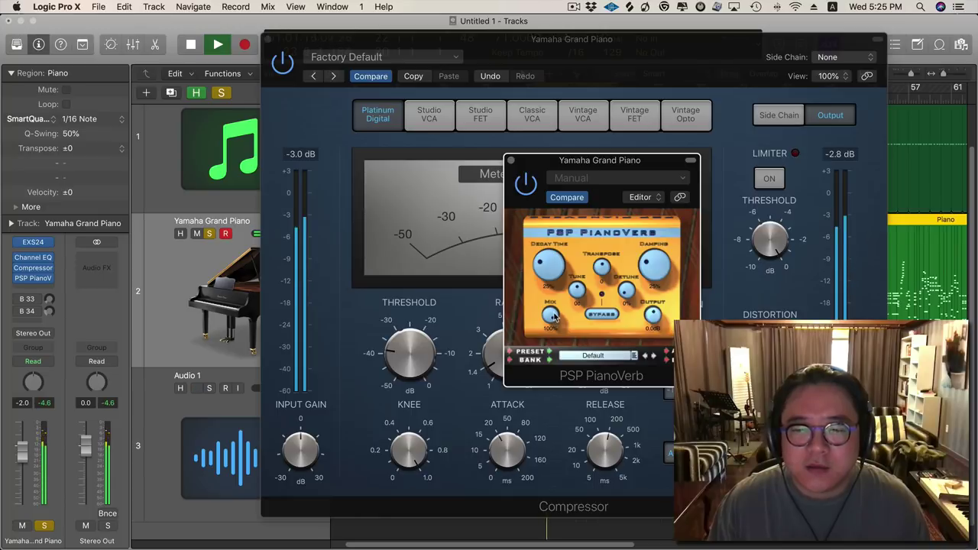
{"action": "key", "text": "space"}
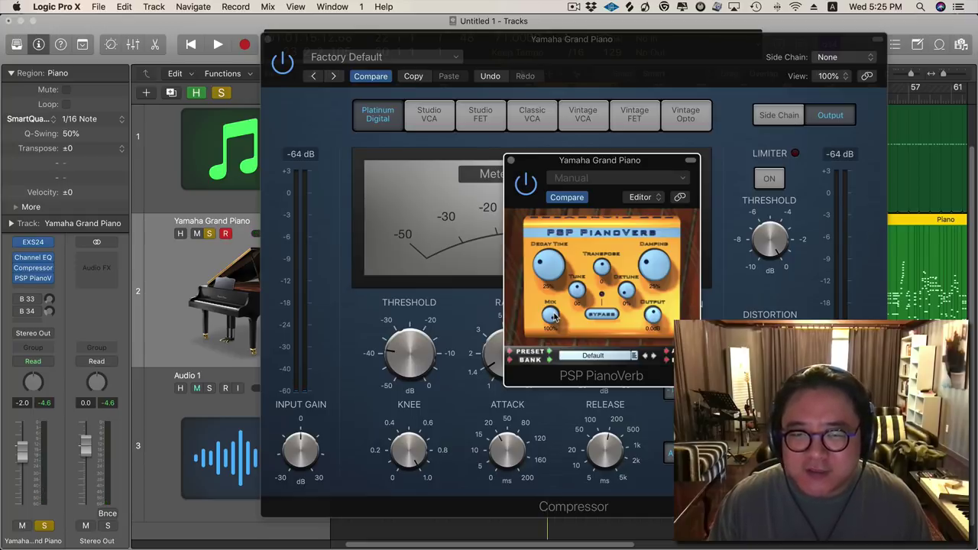
Lower the PianoVerb mix to 20% and restart playback.
{"action": "left_click_drag", "start_coordinate": [555, 318], "coordinate": [545, 407]}
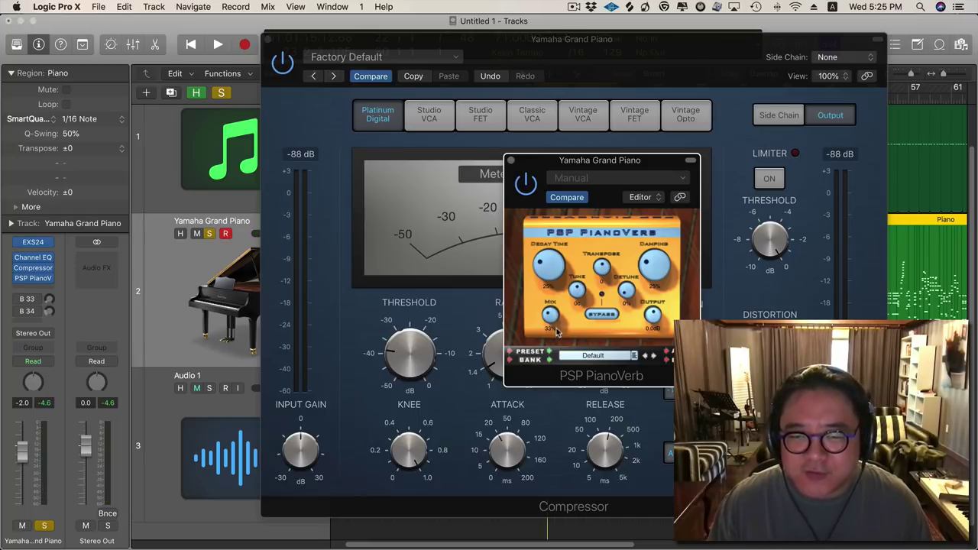
{"action": "left_click_drag", "start_coordinate": [557, 331], "coordinate": [553, 325]}
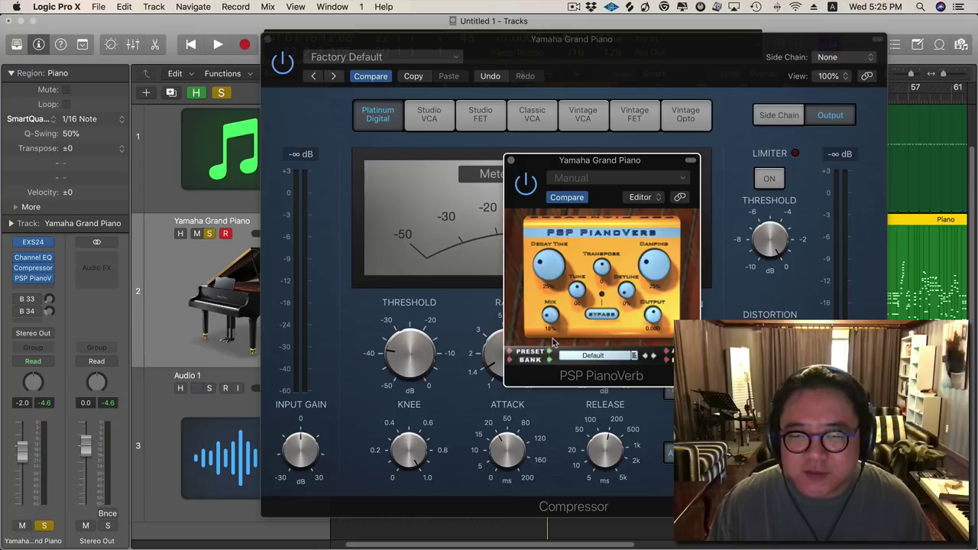
{"action": "key", "text": "space"}
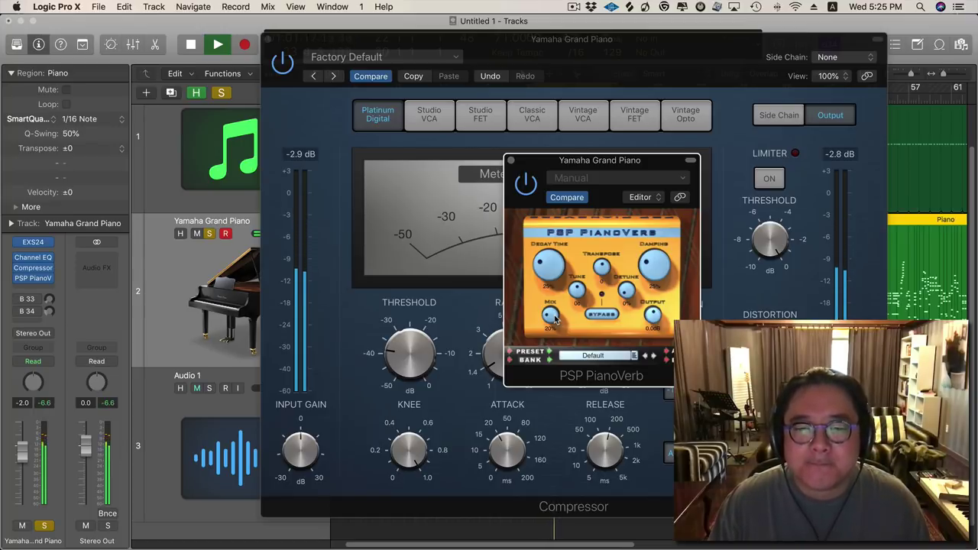
Bypass and reactivate PianoVerb during playback to compare the sound, and raise its mix to 30%.
{"action": "left_click", "coordinate": [597, 316]}
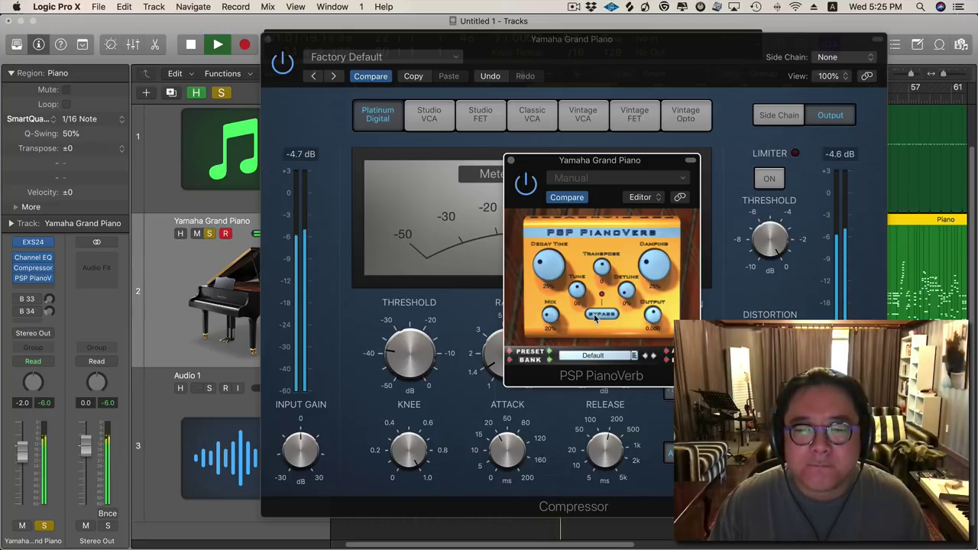
{"action": "left_click", "coordinate": [598, 315]}
{"action": "left_click_drag", "start_coordinate": [555, 321], "coordinate": [556, 305]}
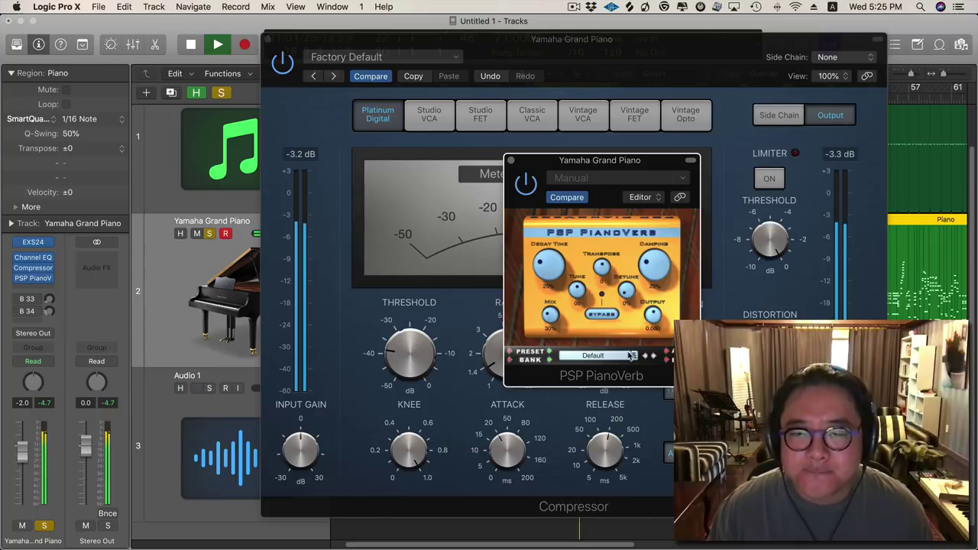
Load PianoVerb's Bright preset, set its mix to 25%, and compare it bypassed and active during playback.
{"action": "left_click", "coordinate": [653, 356]}
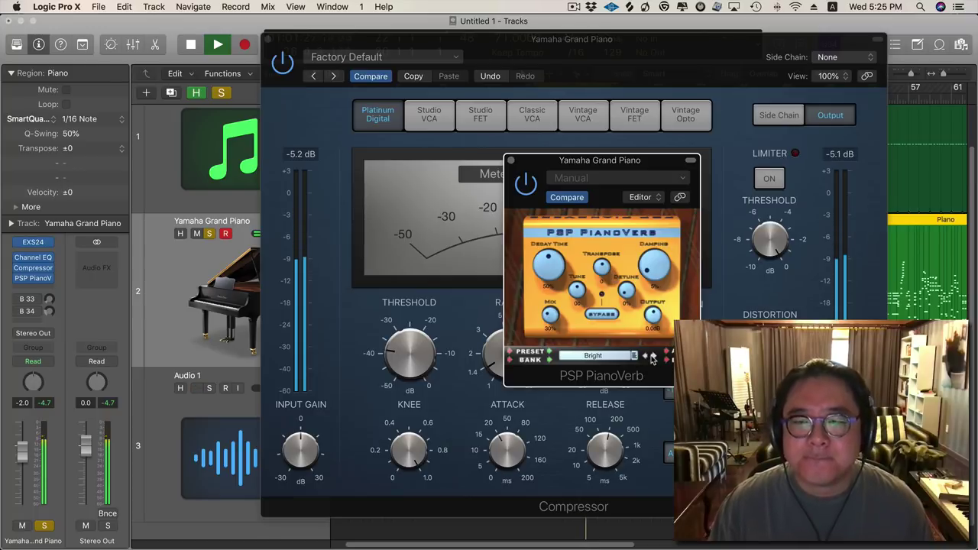
{"action": "left_click_drag", "start_coordinate": [555, 320], "coordinate": [549, 324]}
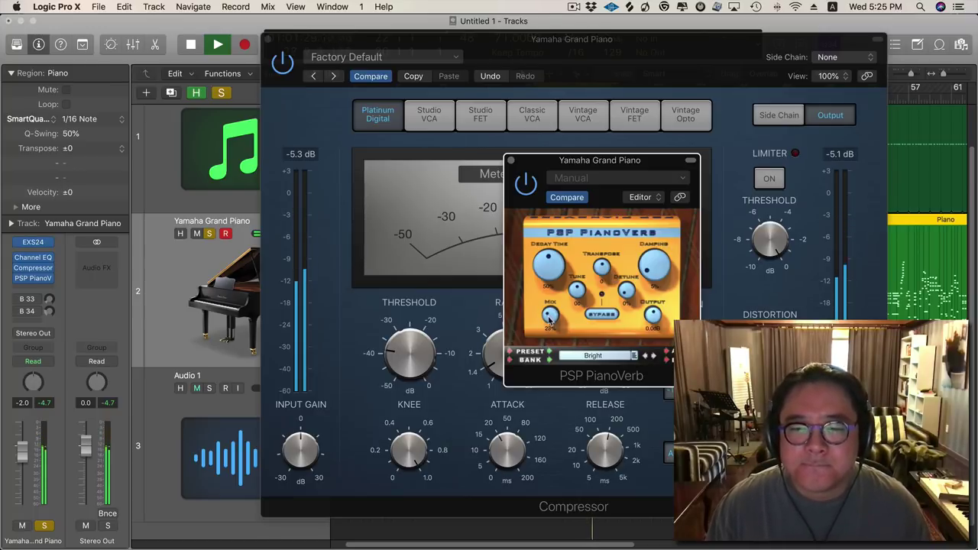
{"action": "left_click", "coordinate": [607, 318]}
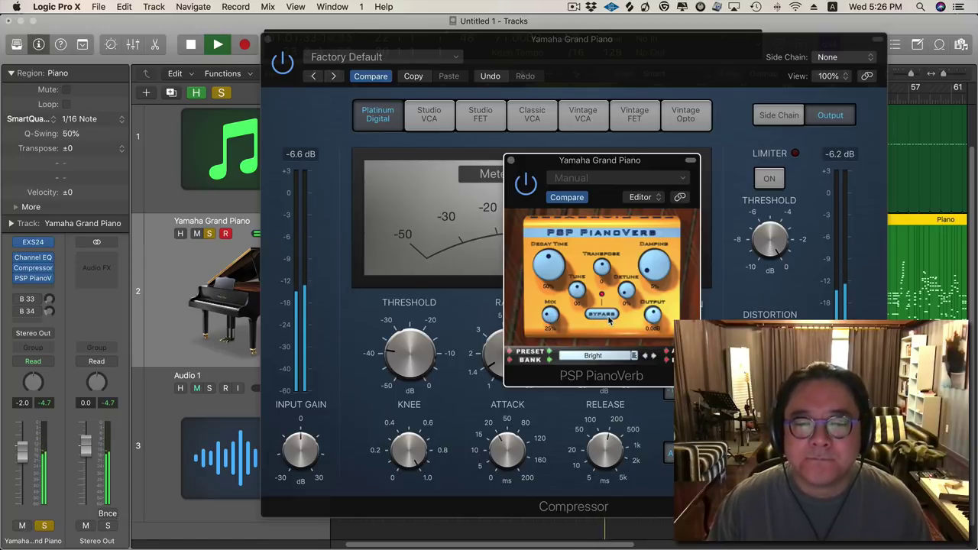
{"action": "left_click", "coordinate": [608, 318]}
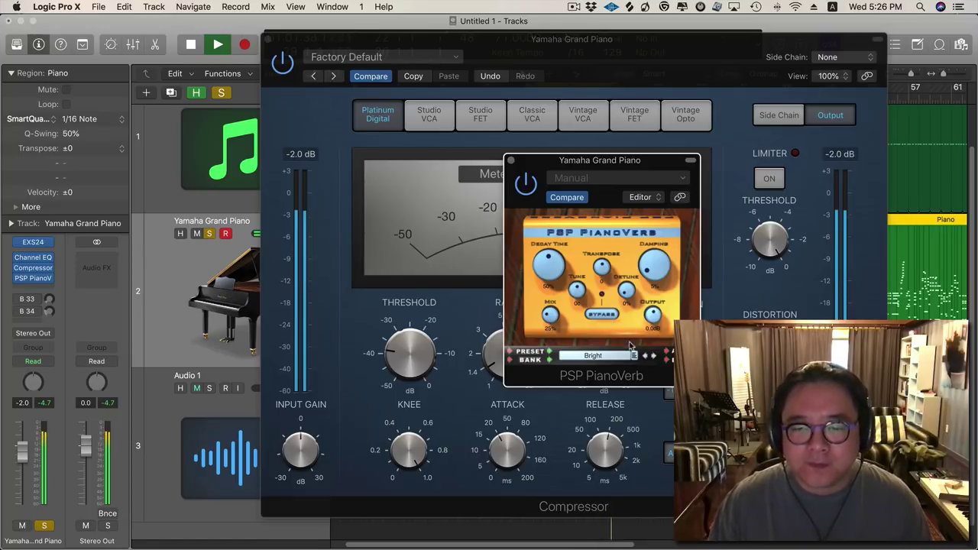
Audition PianoVerb's Low & Dark, Almost reverb, Detuned and Default presets during playback, return to Bright, and set its mix to 21%.
{"action": "left_click", "coordinate": [653, 356]}
{"action": "left_click", "coordinate": [654, 356]}
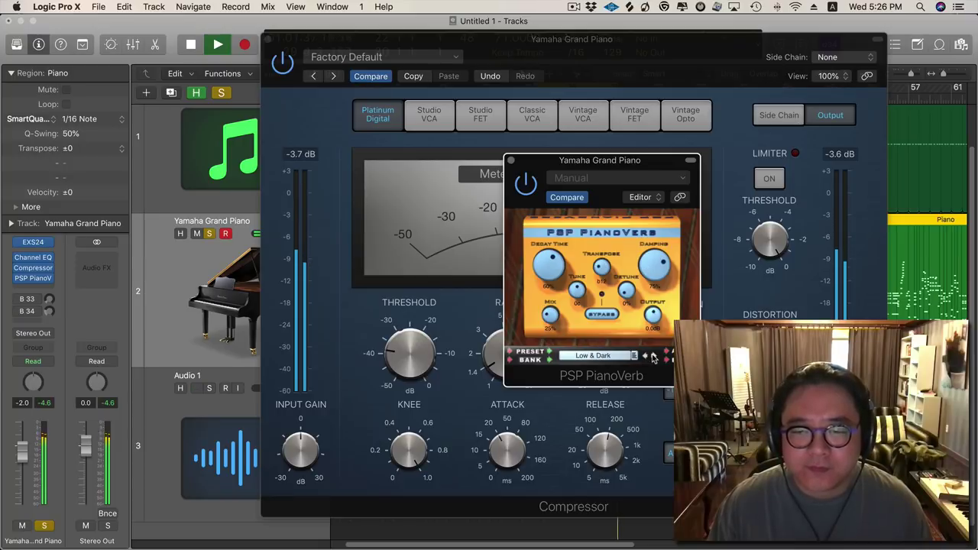
{"action": "left_click", "coordinate": [653, 356]}
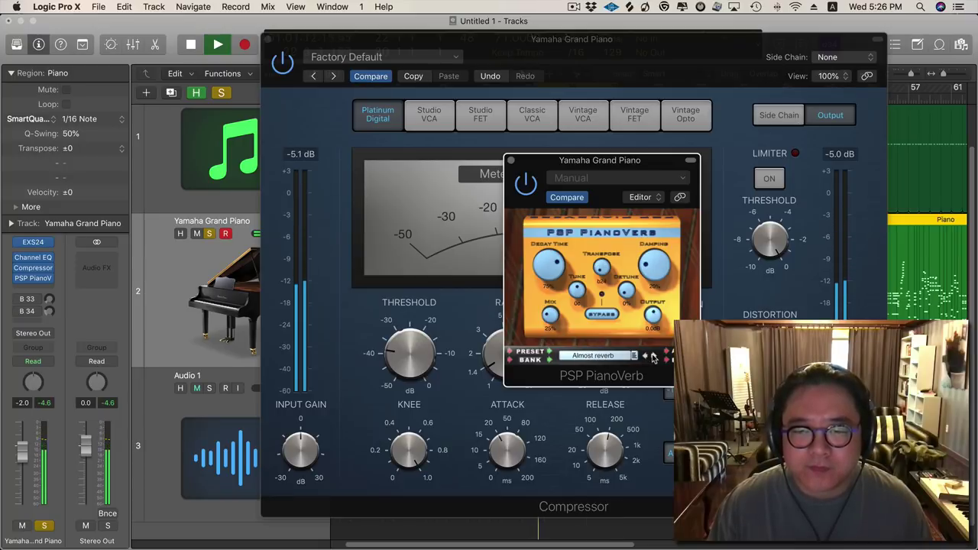
{"action": "left_click", "coordinate": [653, 356]}
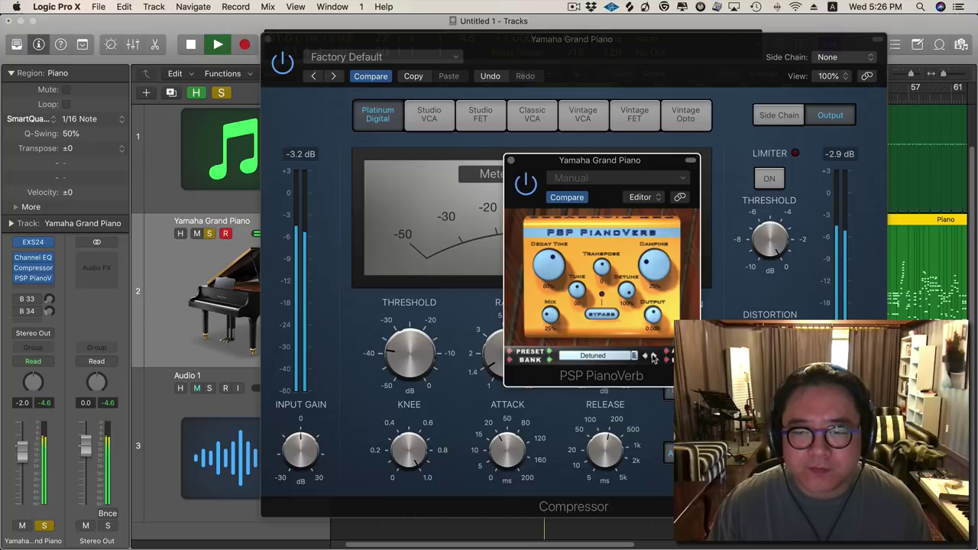
{"action": "left_click", "coordinate": [644, 357]}
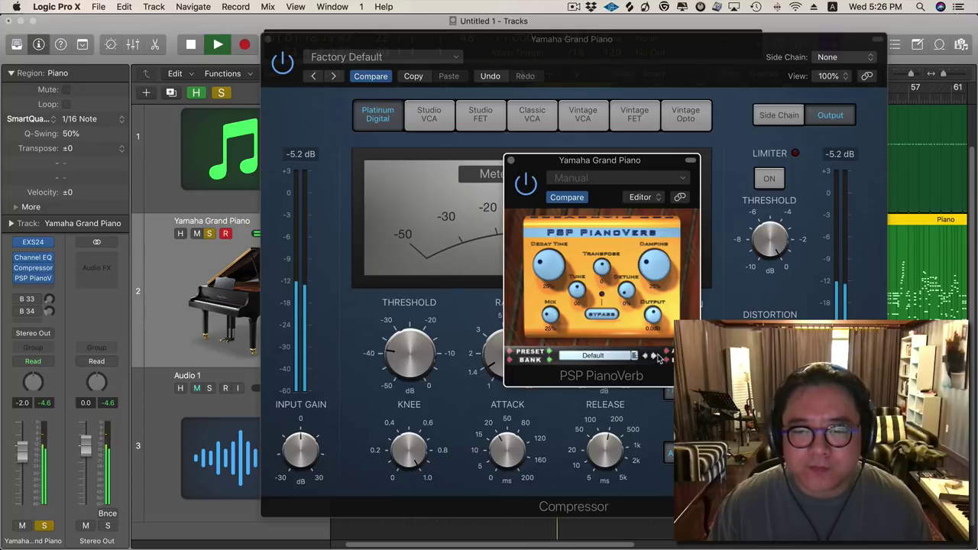
{"action": "left_click", "coordinate": [655, 357]}
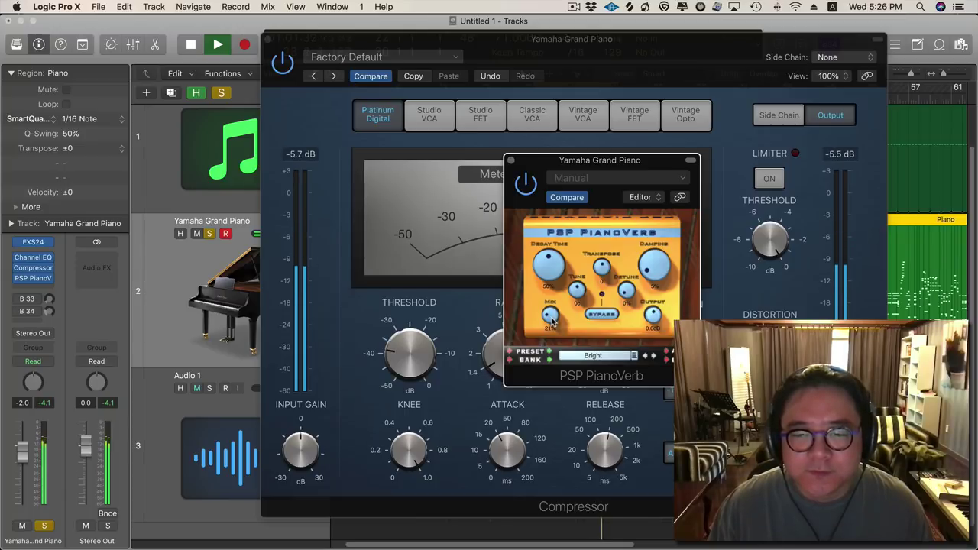
Bypass PianoVerb, restart playback, and replace it with a stereo Space Designer on the piano channel.
{"action": "key", "text": "space"}
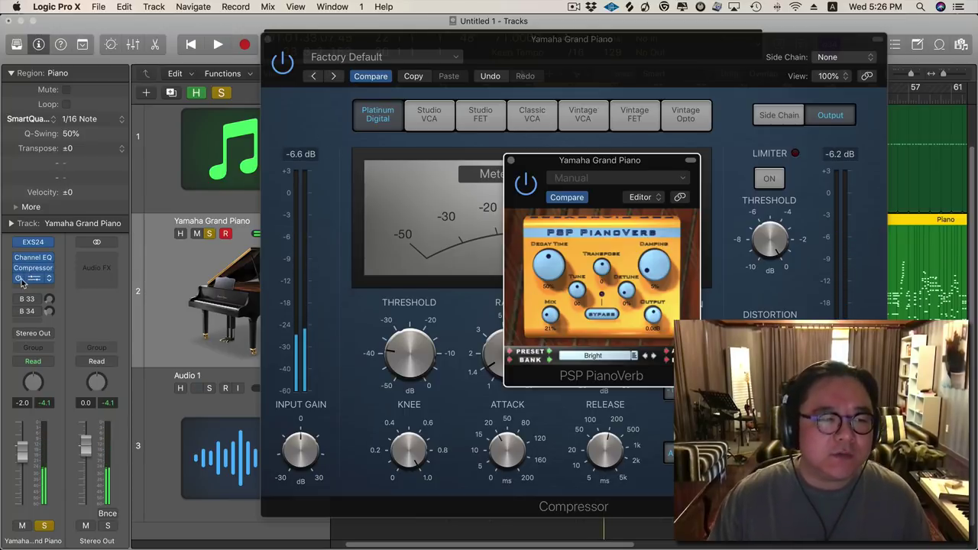
{"action": "key", "text": "space"}
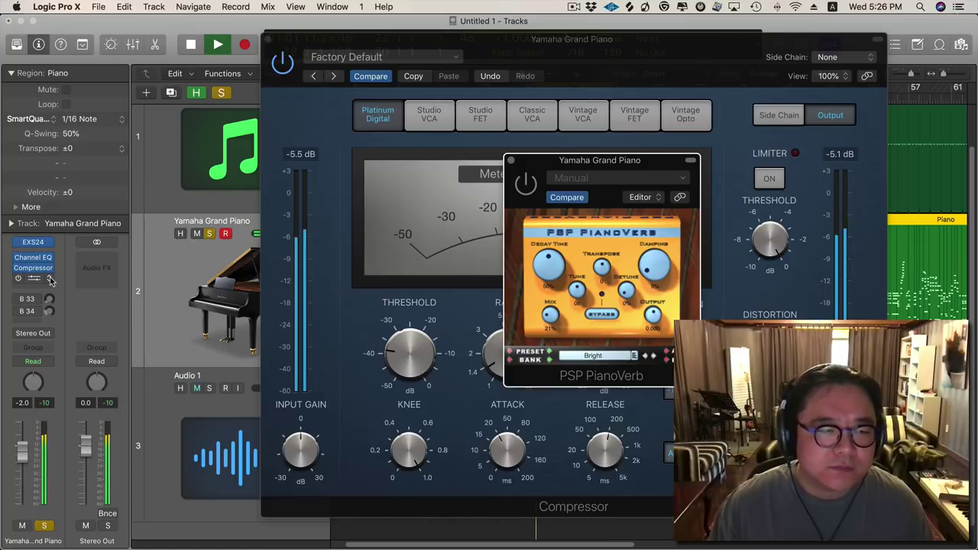
{"action": "left_click", "coordinate": [50, 281]}
{"action": "mouse_move", "coordinate": [98, 454]}
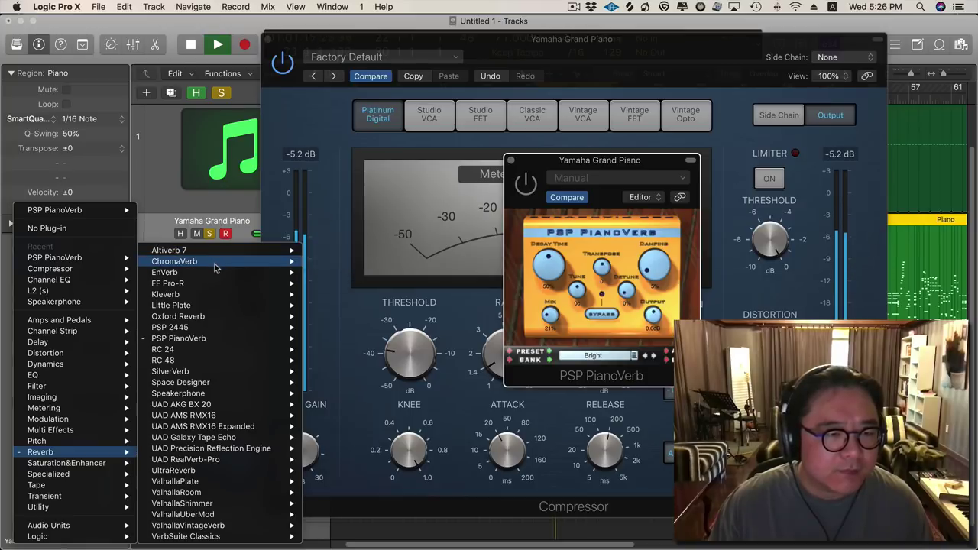
{"action": "mouse_move", "coordinate": [233, 386]}
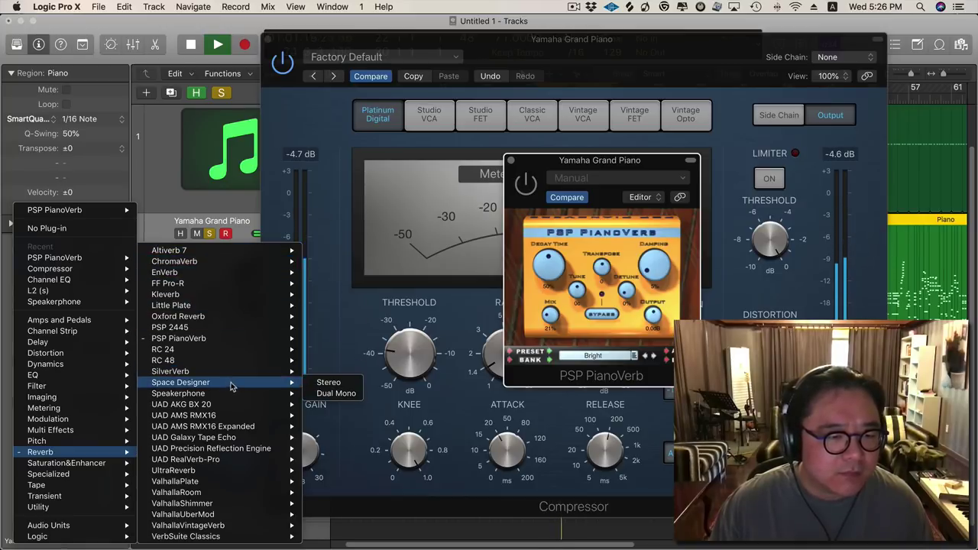
{"action": "left_click", "coordinate": [329, 382]}
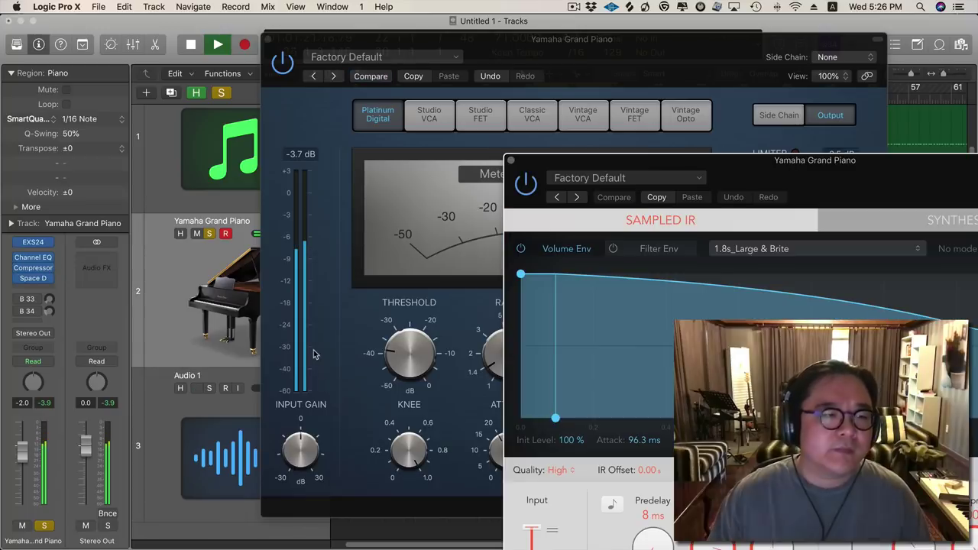
{"action": "left_click_drag", "start_coordinate": [811, 158], "coordinate": [466, 13]}
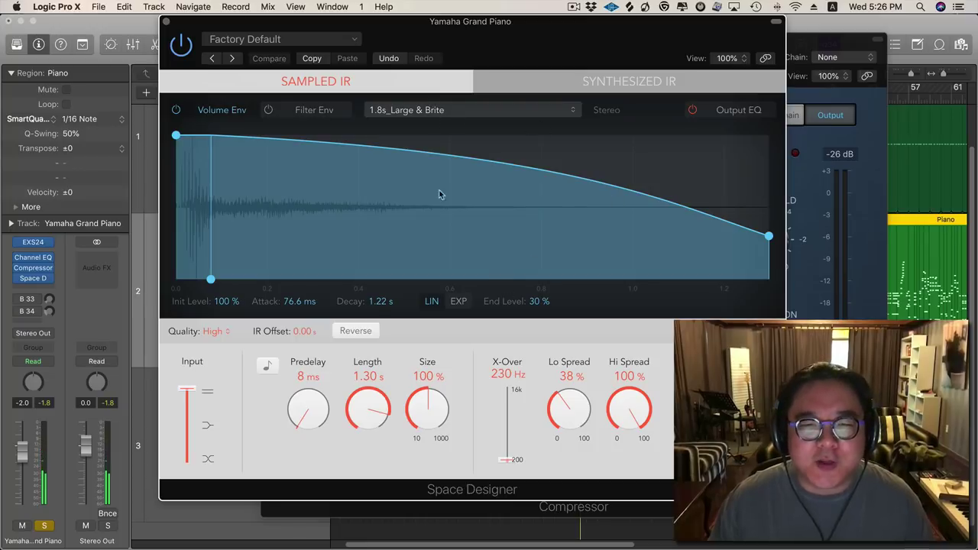
Load Space Designer's 1.4s Piano Reflection preset from the medium-space rooms.
{"action": "left_click", "coordinate": [389, 112]}
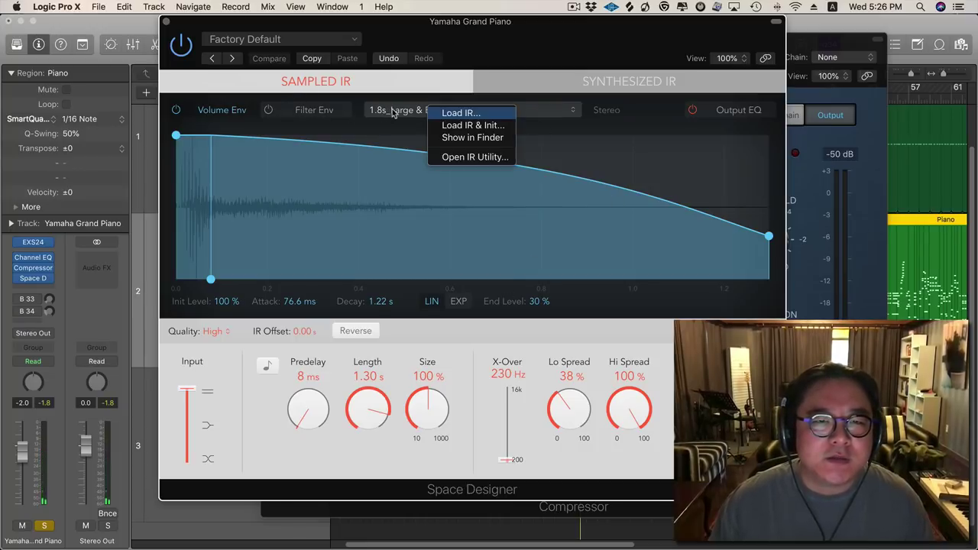
{"action": "left_click", "coordinate": [523, 65]}
{"action": "left_click", "coordinate": [341, 40]}
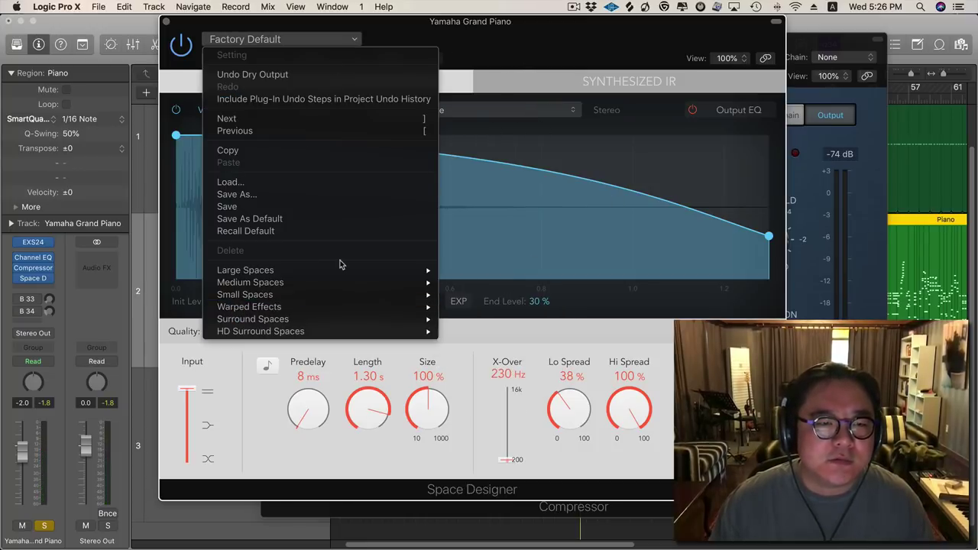
{"action": "mouse_move", "coordinate": [348, 297]}
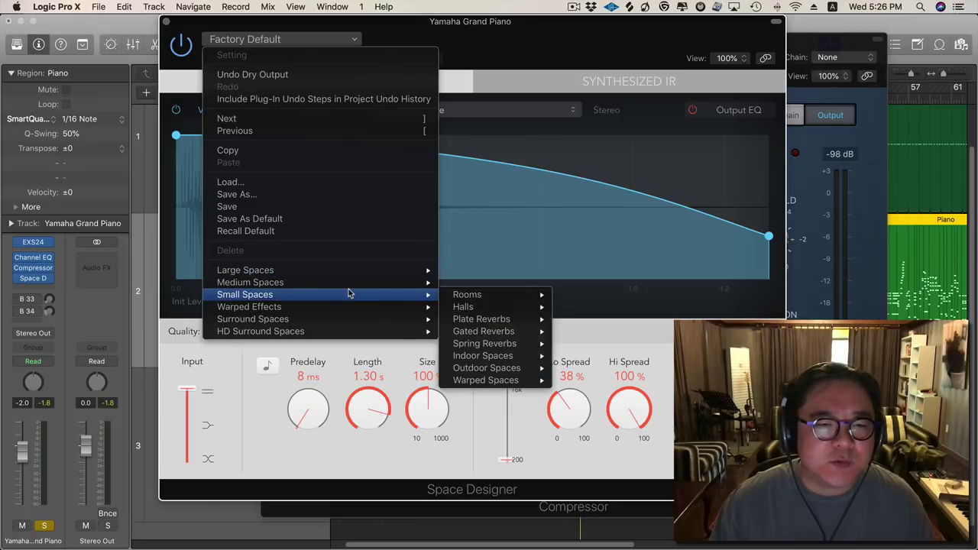
{"action": "mouse_move", "coordinate": [525, 287]}
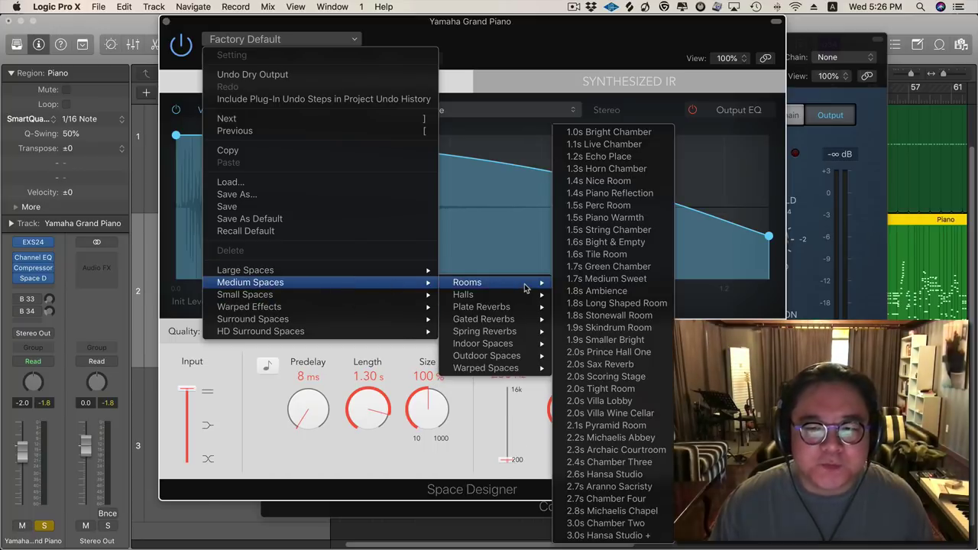
{"action": "left_click", "coordinate": [640, 194]}
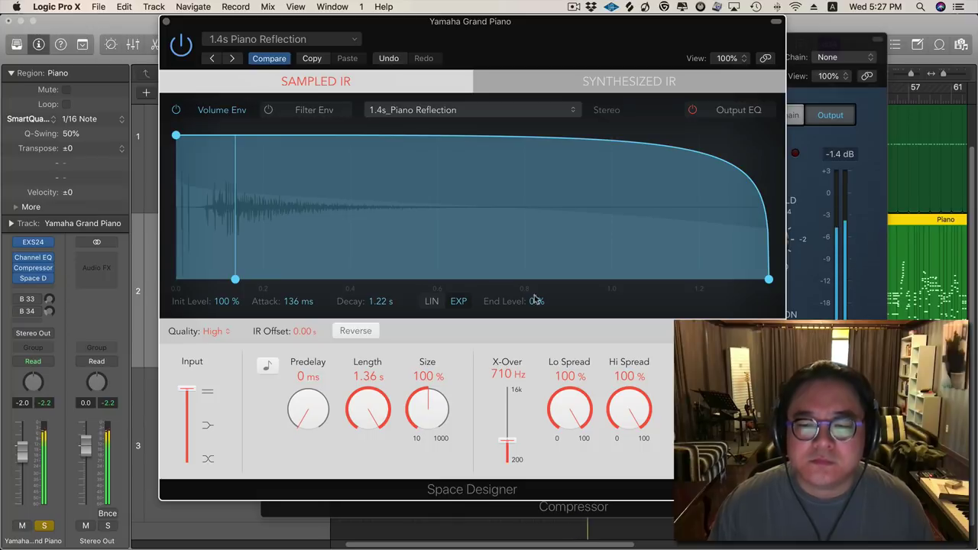
Bypass and reactivate Space Designer several times during playback to compare the piano with and without the reverb.
{"action": "left_click", "coordinate": [176, 49]}
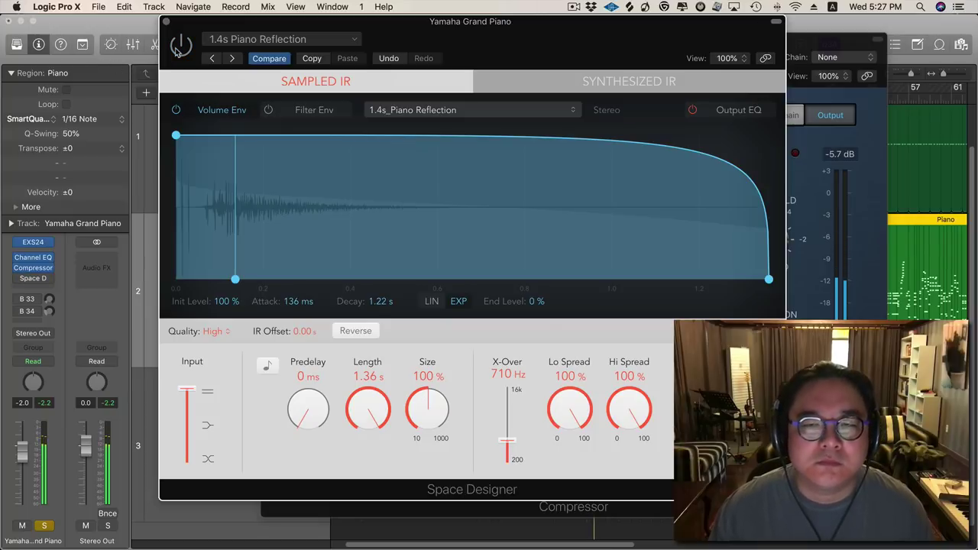
{"action": "left_click", "coordinate": [176, 49]}
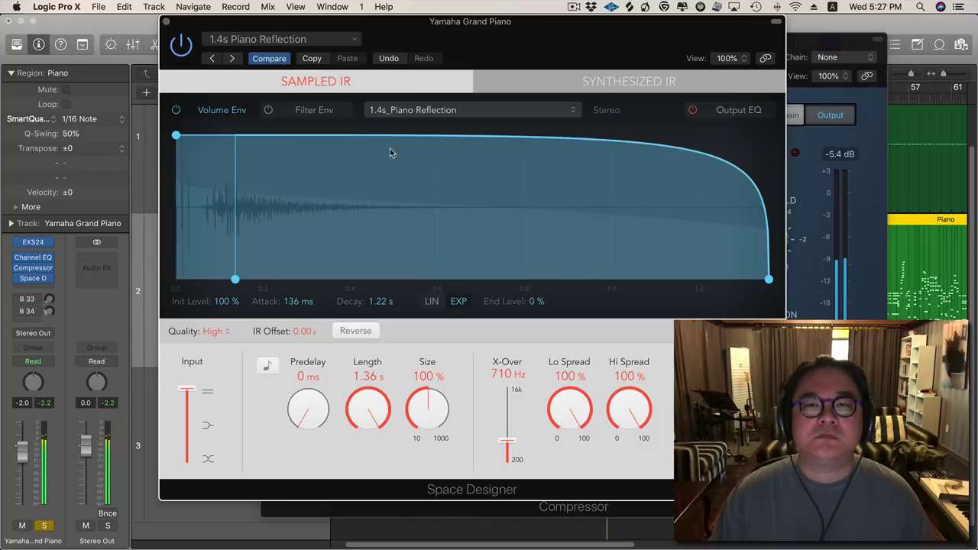
{"action": "left_click", "coordinate": [182, 47]}
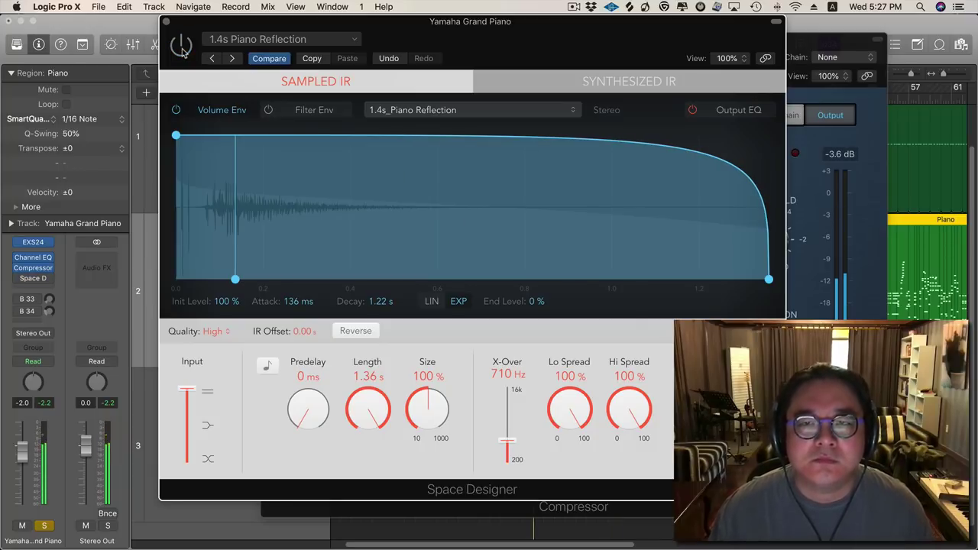
{"action": "left_click", "coordinate": [182, 48]}
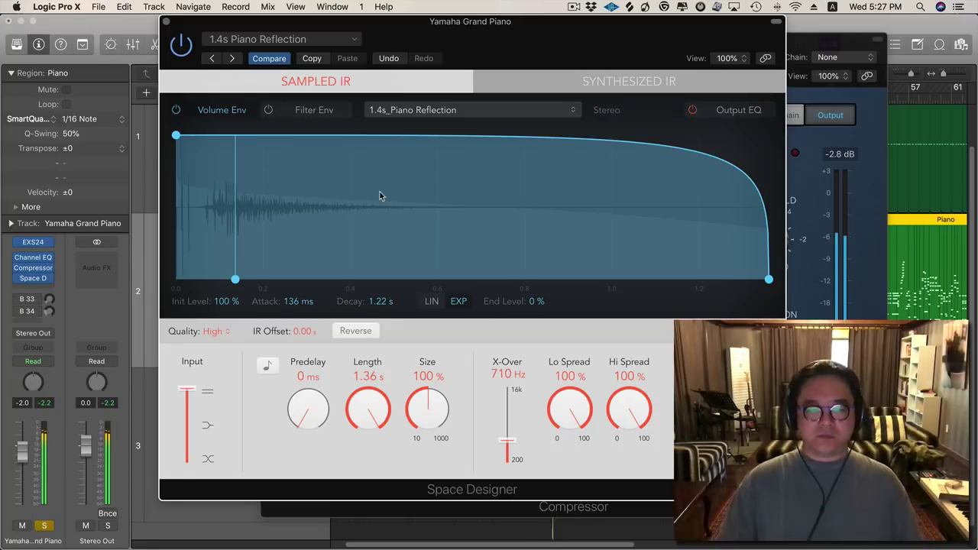
{"action": "left_click", "coordinate": [183, 47]}
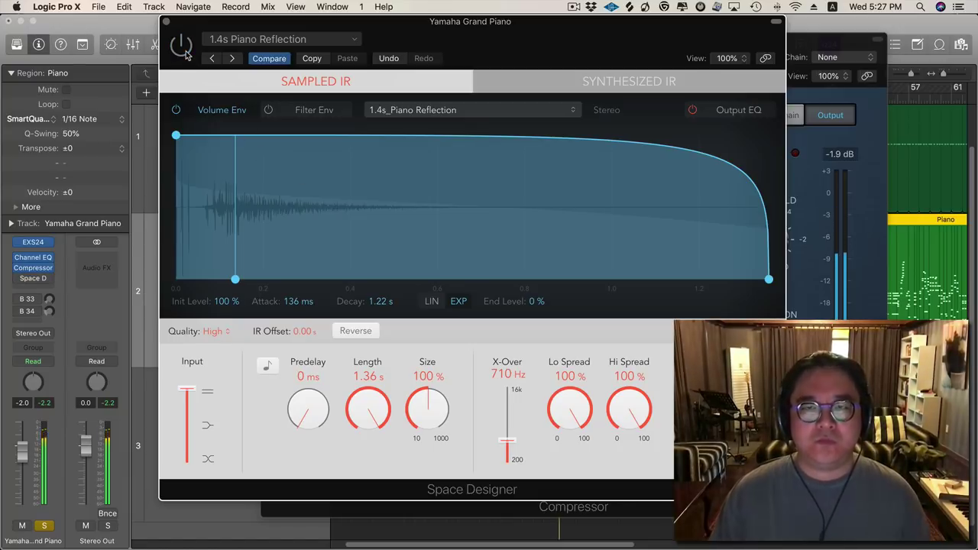
{"action": "left_click", "coordinate": [184, 49]}
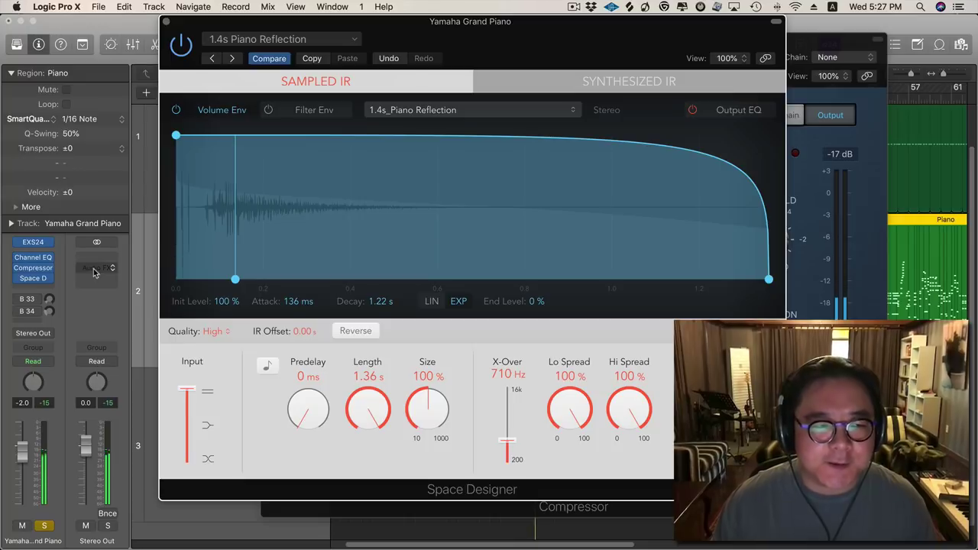
Try Space Designer ahead of the Compressor in the piano's effect chain during playback, and return it to after the Compressor.
{"action": "mouse_move", "coordinate": [34, 281]}
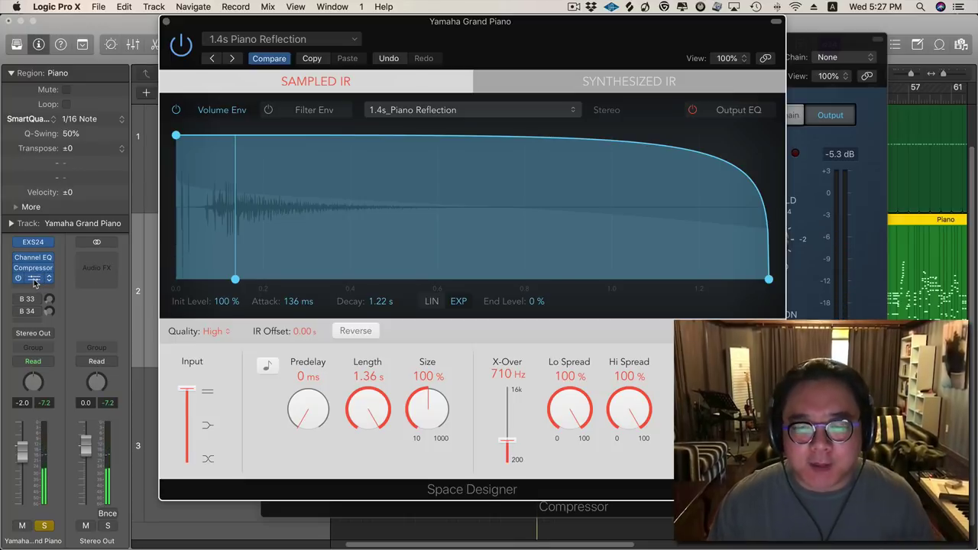
{"action": "left_click_drag", "start_coordinate": [35, 281], "coordinate": [37, 265]}
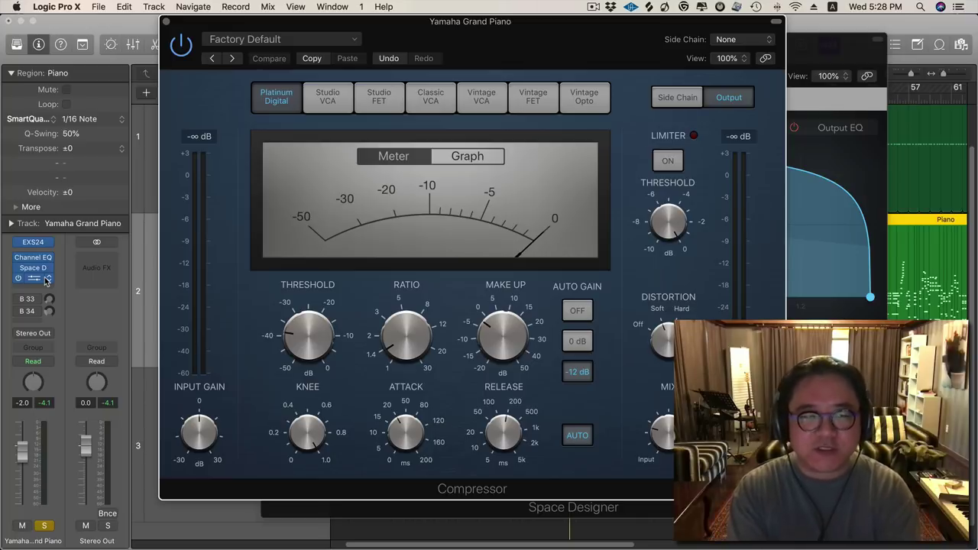
{"action": "key", "text": "space"}
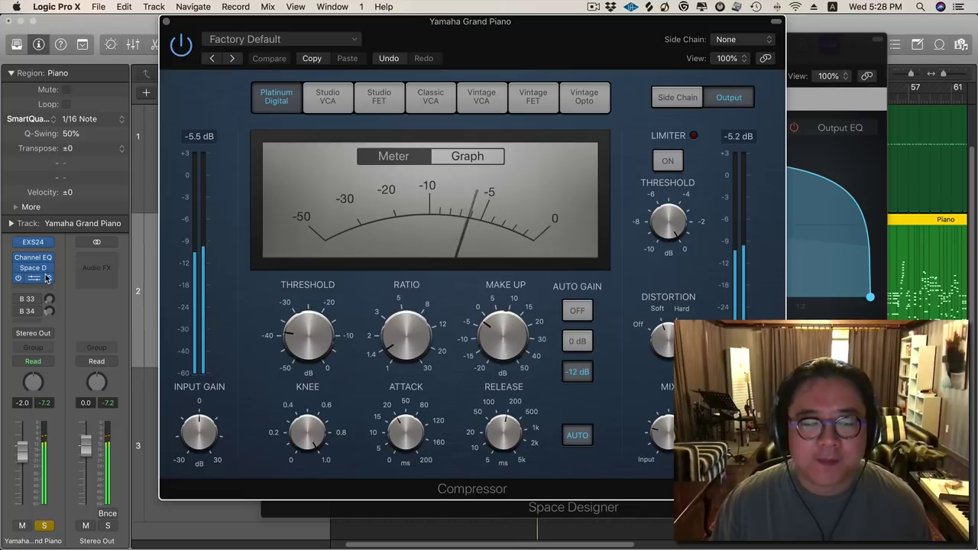
{"action": "mouse_move", "coordinate": [38, 269]}
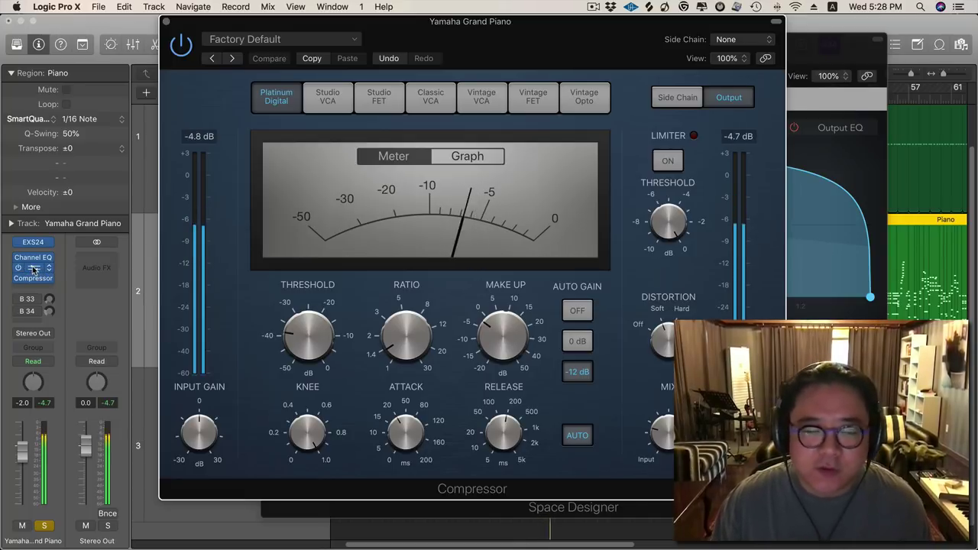
{"action": "left_click", "coordinate": [33, 277]}
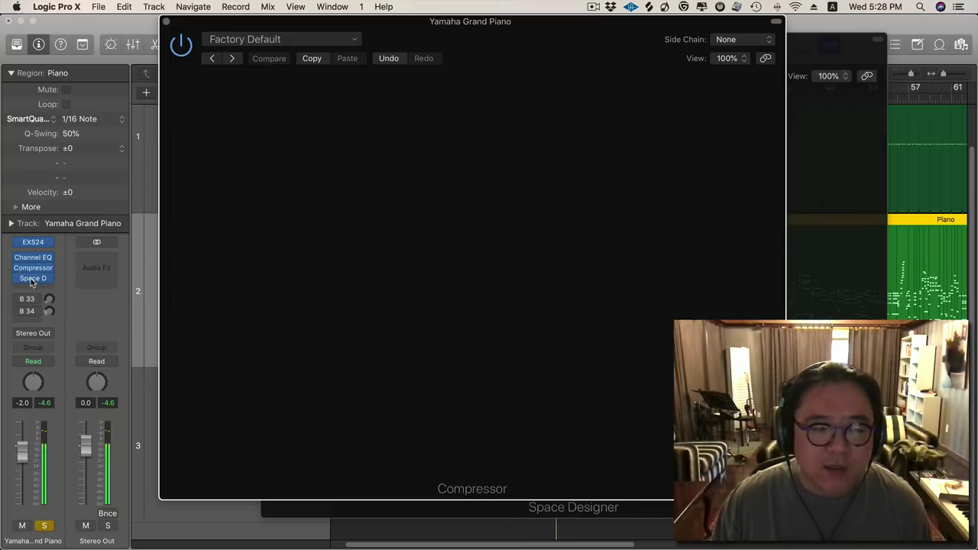
Place the Compressor after Space Designer and insert a second Space Designer at the end of the piano's effect chain.
{"action": "mouse_move", "coordinate": [20, 269]}
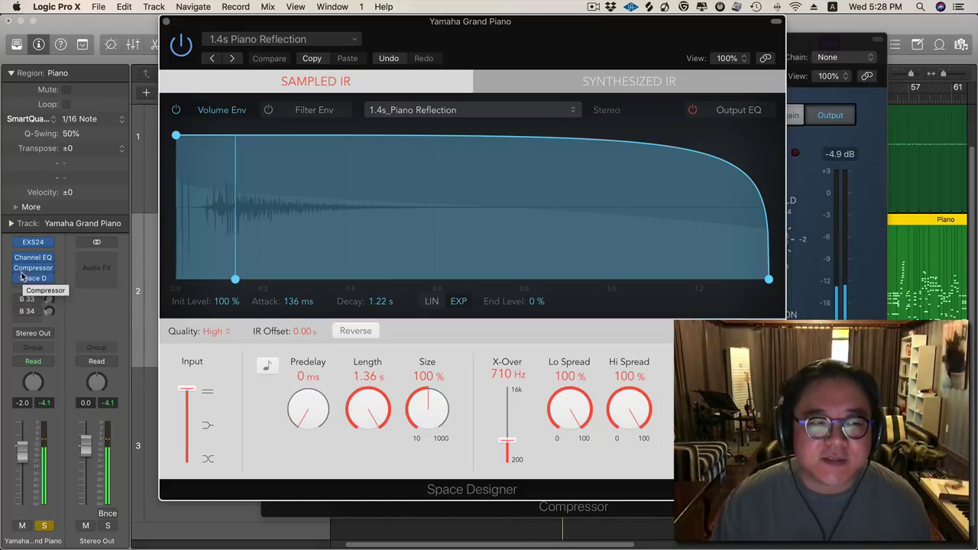
{"action": "left_click_drag", "start_coordinate": [32, 269], "coordinate": [33, 279]}
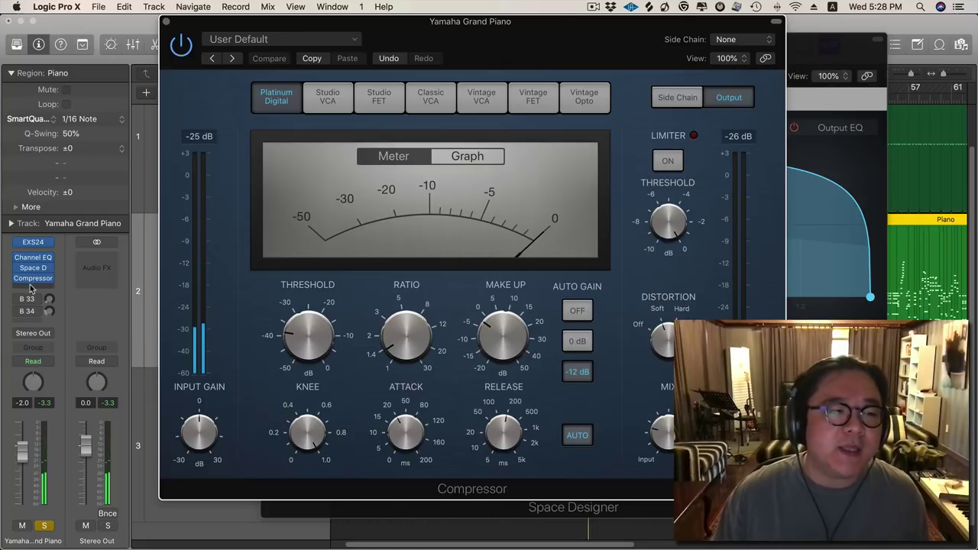
{"action": "left_click", "coordinate": [30, 286]}
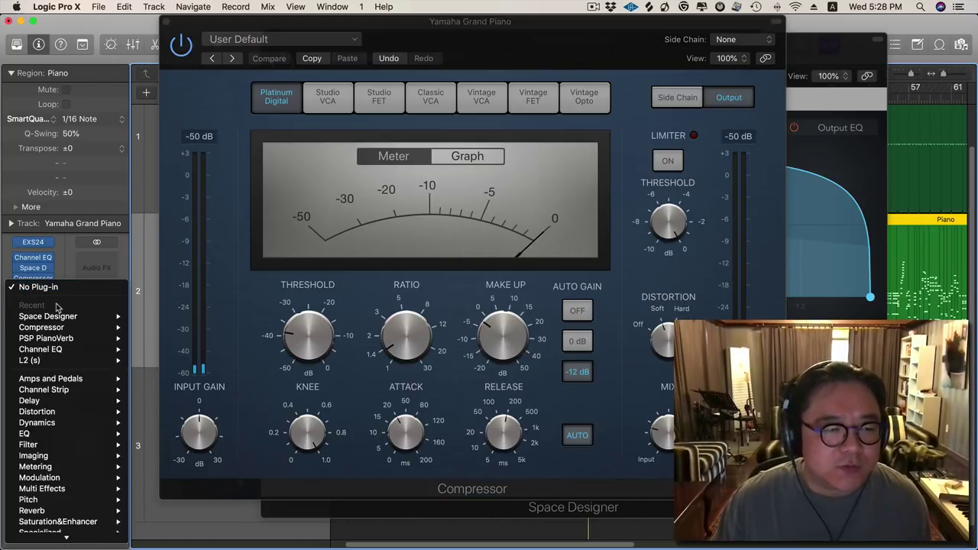
{"action": "left_click", "coordinate": [416, 218]}
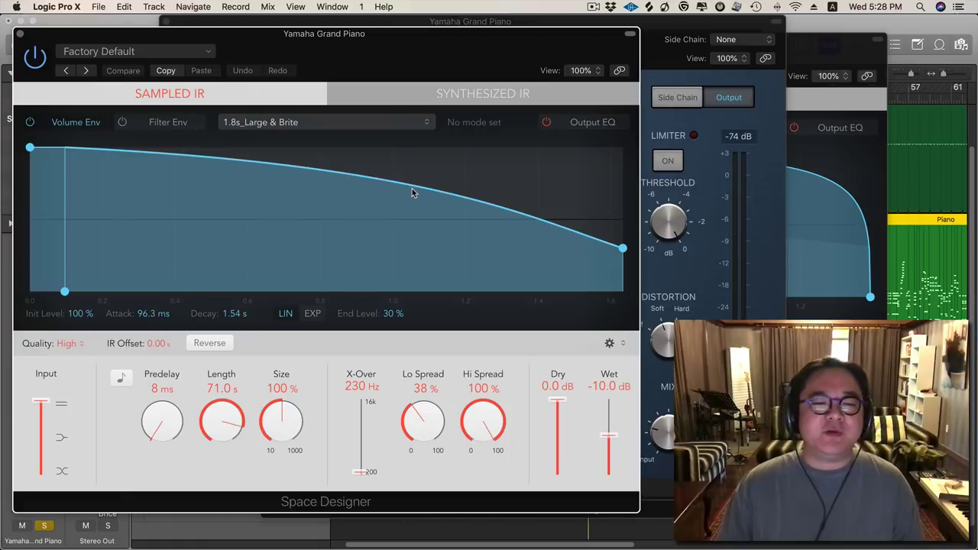
{"action": "left_click_drag", "start_coordinate": [365, 20], "coordinate": [568, 20]}
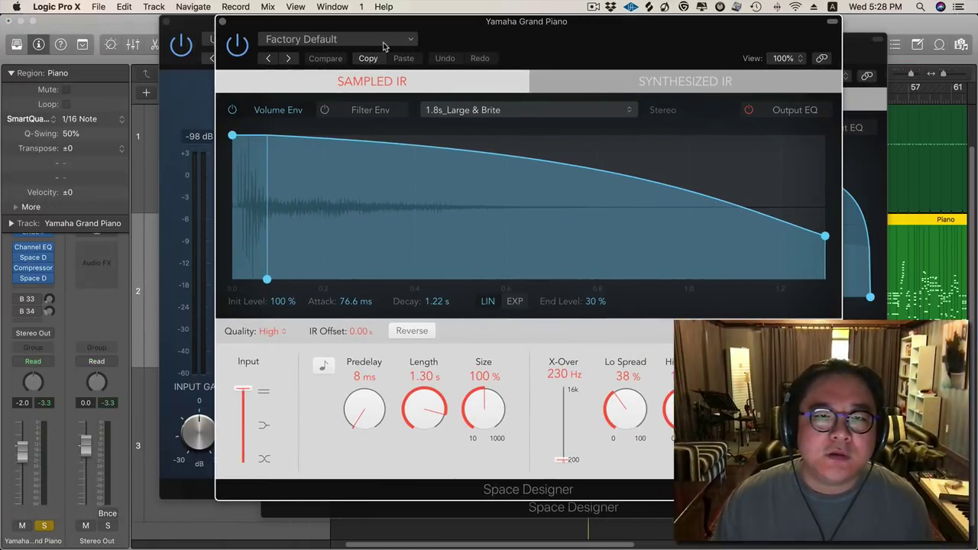
Load the 03.4s Warm Hall preset from the large-space halls in the second Space Designer.
{"action": "left_click", "coordinate": [388, 40]}
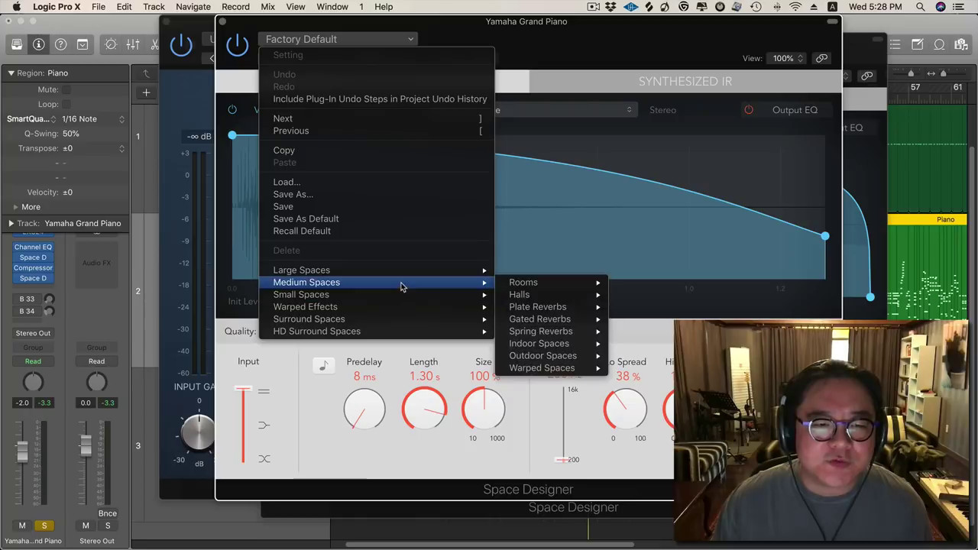
{"action": "mouse_move", "coordinate": [401, 272]}
{"action": "mouse_move", "coordinate": [574, 283]}
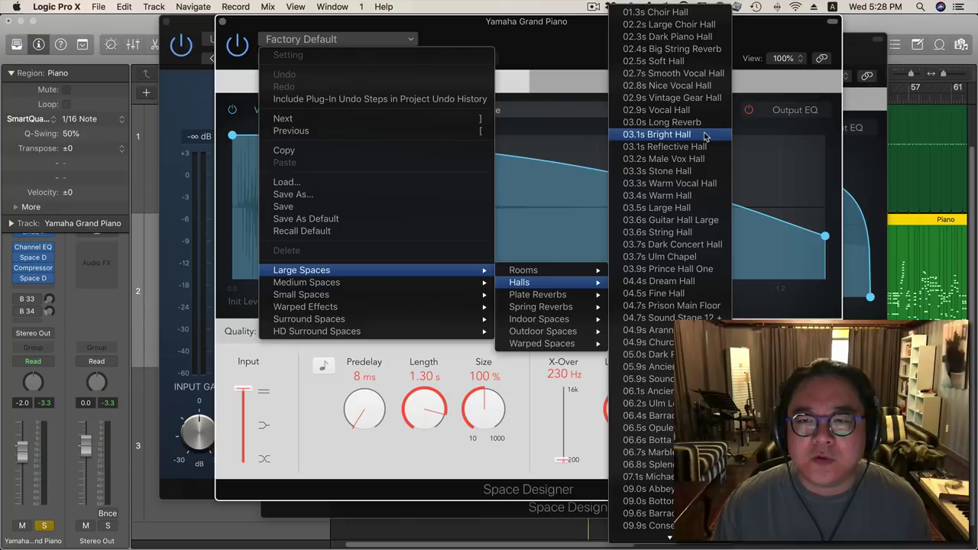
{"action": "left_click", "coordinate": [711, 197]}
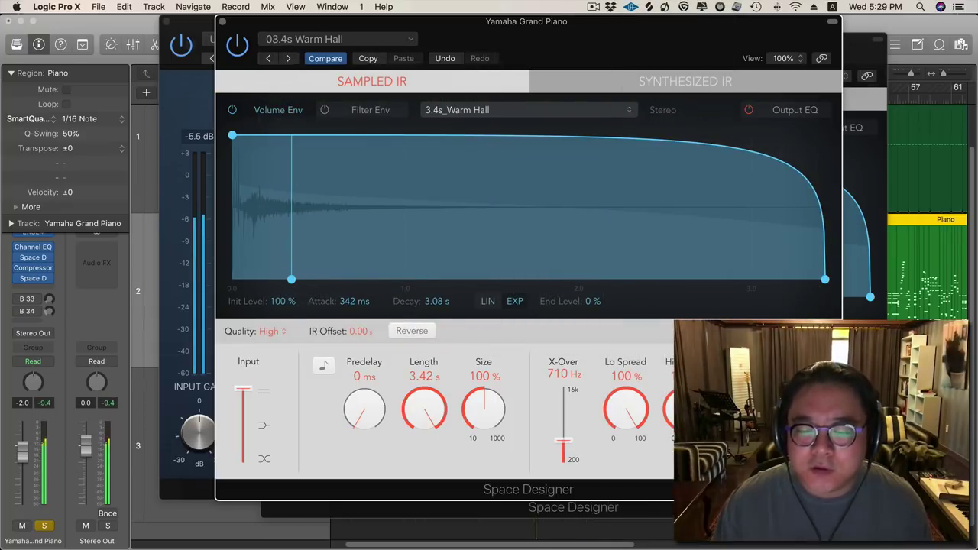
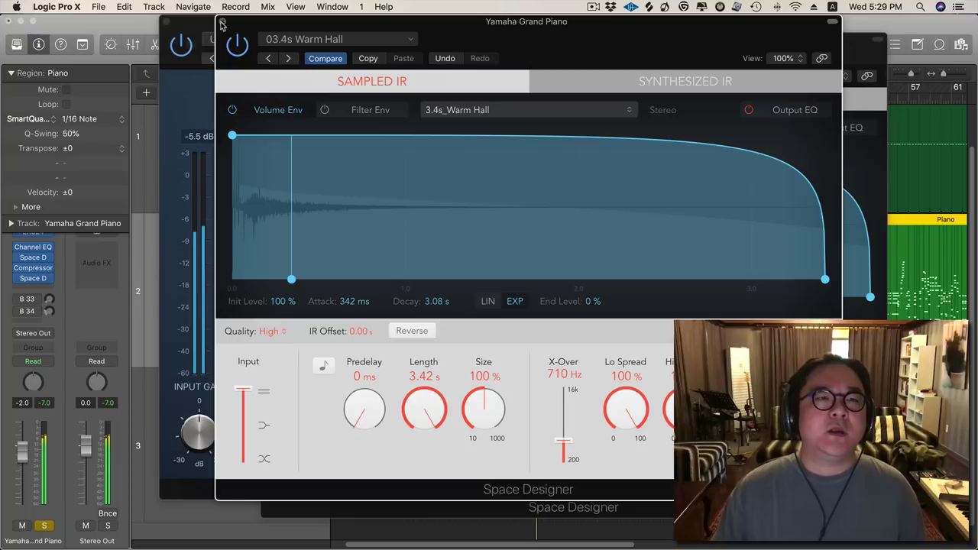
Close the open Space Designer and Compressor windows of the Yamaha Grand Piano track and stop playback.
{"action": "left_click", "coordinate": [178, 24]}
{"action": "left_click", "coordinate": [169, 21]}
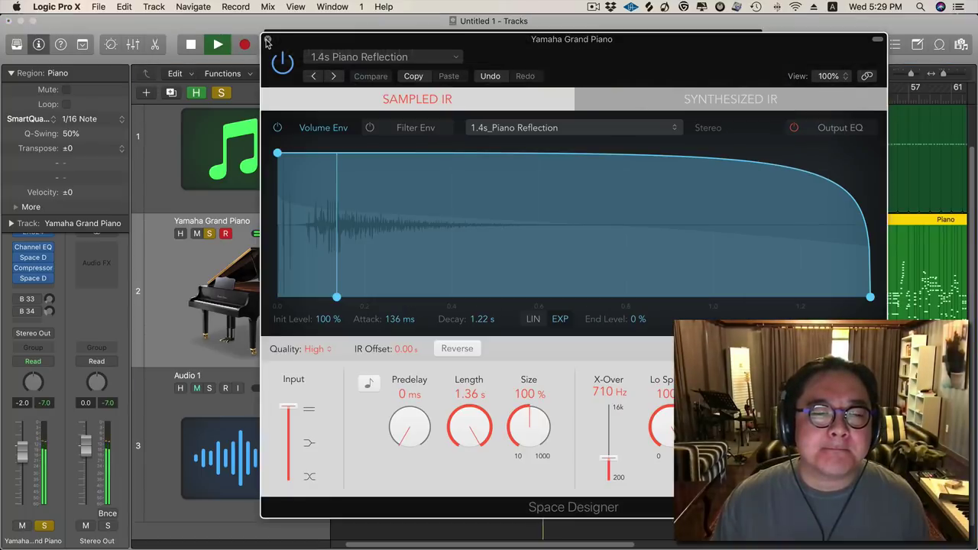
{"action": "left_click", "coordinate": [270, 22]}
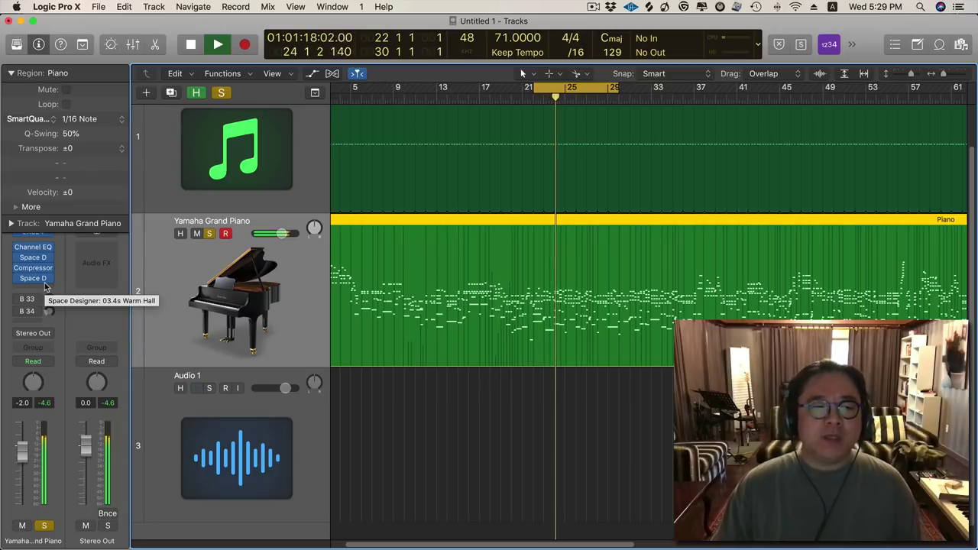
{"action": "key", "text": "space"}
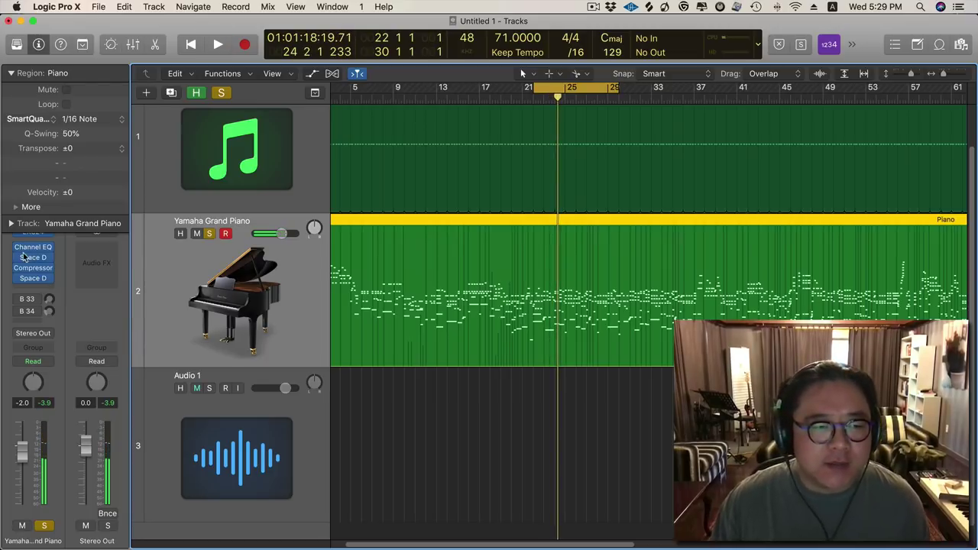
Play the cycled piano passage and compare its sound with all four insert effects bypassed and re-enabled.
{"action": "key", "text": "space"}
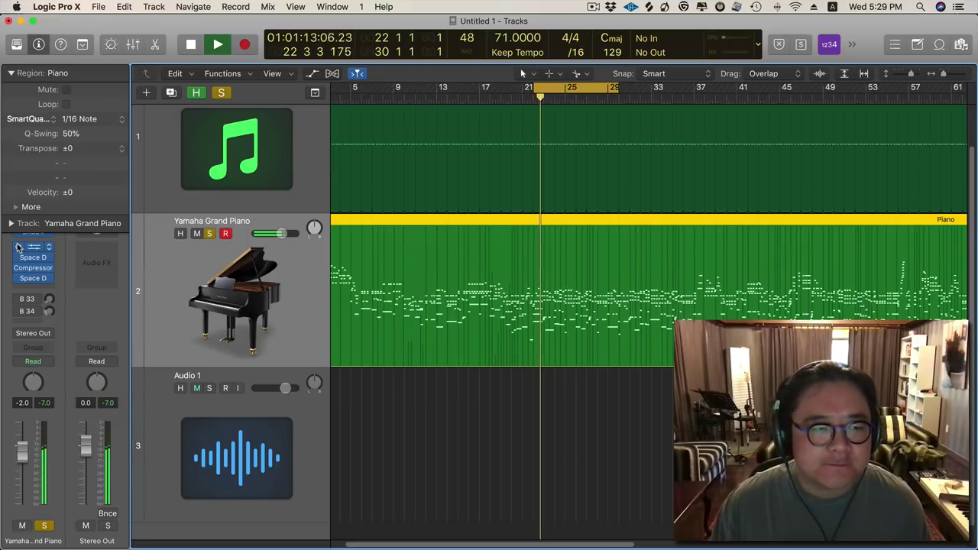
{"action": "left_click", "coordinate": [18, 247]}
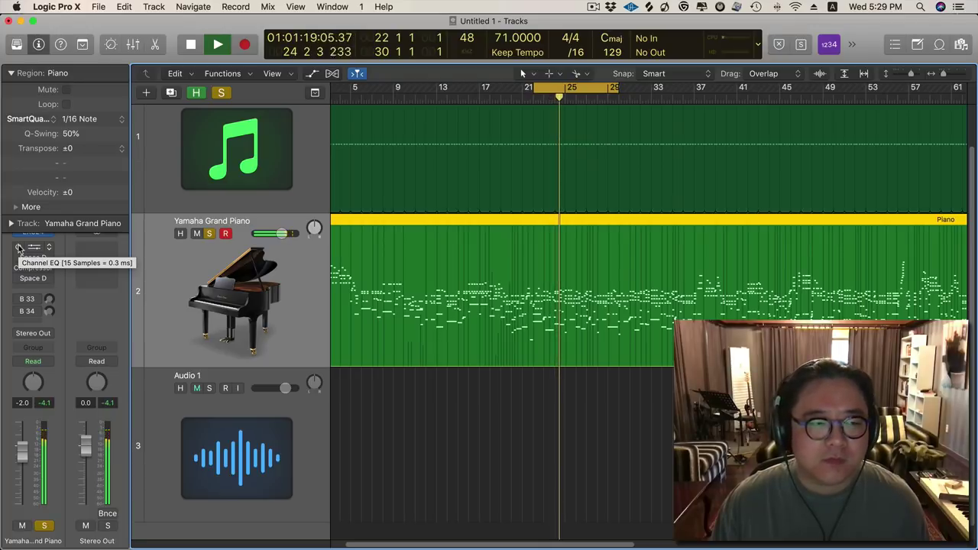
{"action": "left_click_drag", "start_coordinate": [19, 248], "coordinate": [19, 280]}
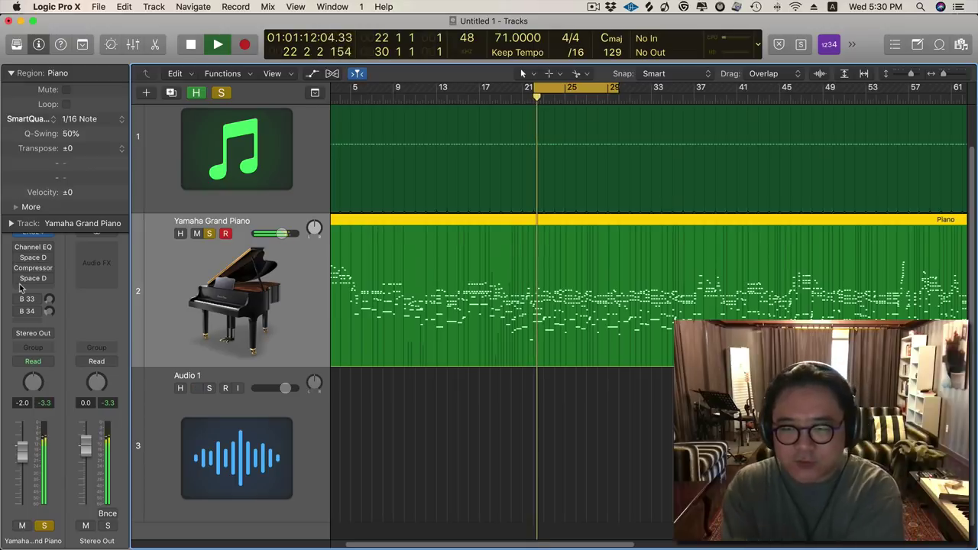
{"action": "left_click_drag", "start_coordinate": [20, 252], "coordinate": [28, 284]}
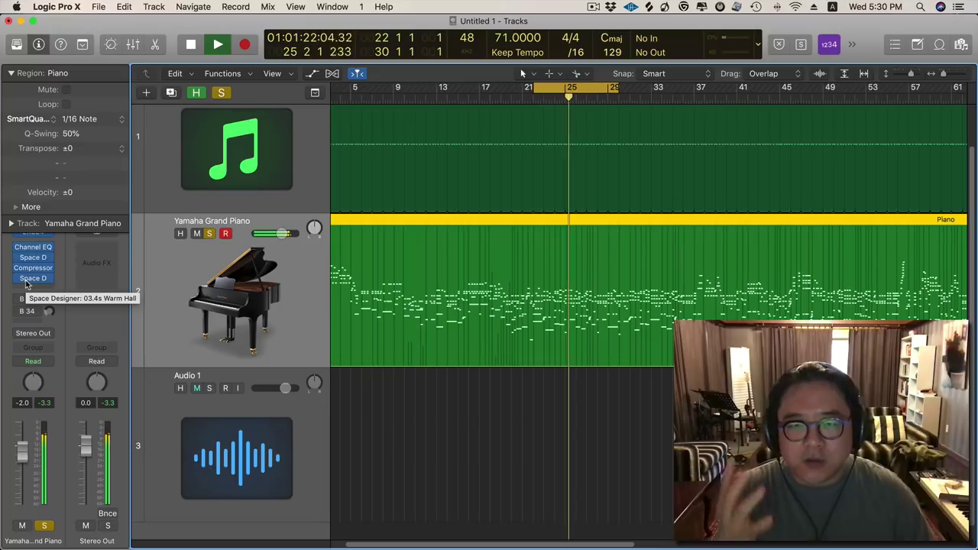
{"action": "key", "text": "space"}
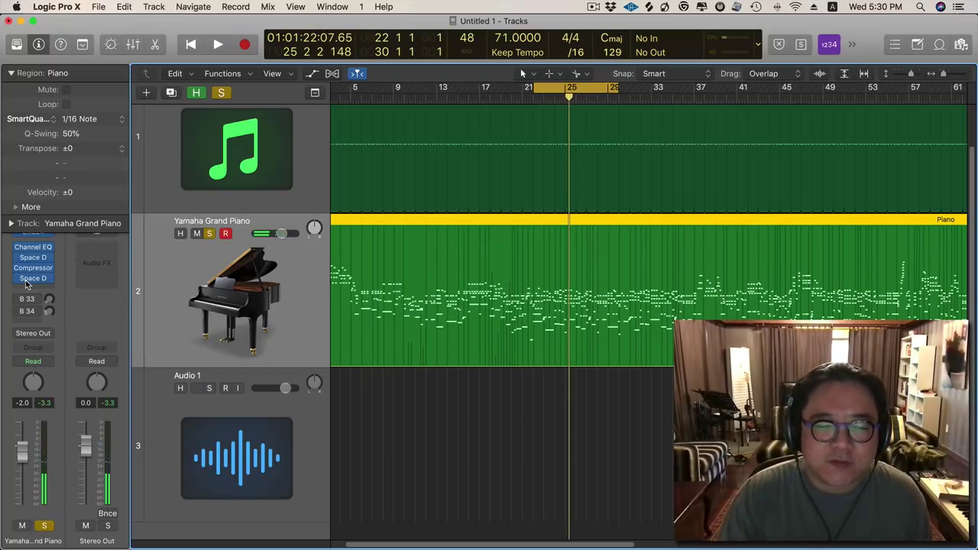
Insert a stereo Compressor after the last Space Designer on the Yamaha Grand Piano channel.
{"action": "left_click", "coordinate": [29, 290]}
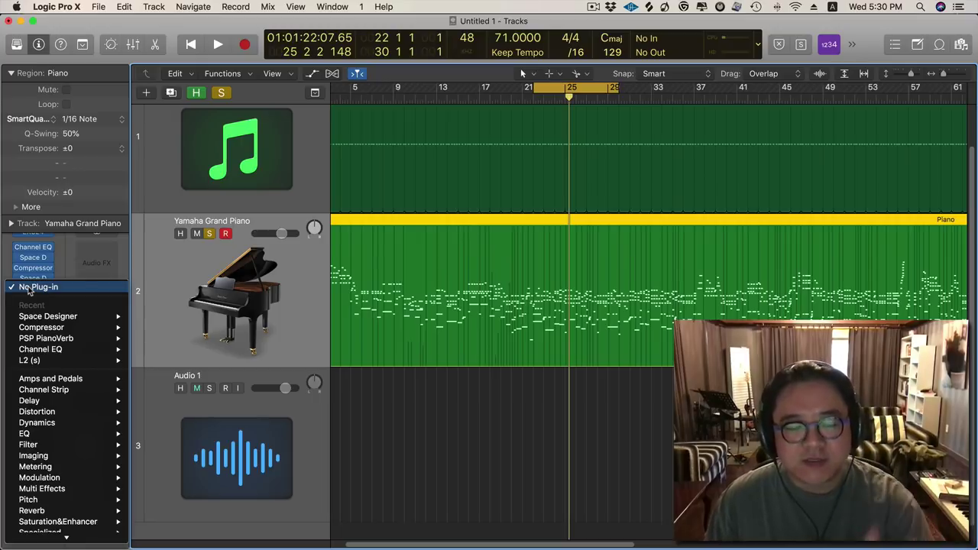
{"action": "mouse_move", "coordinate": [65, 329]}
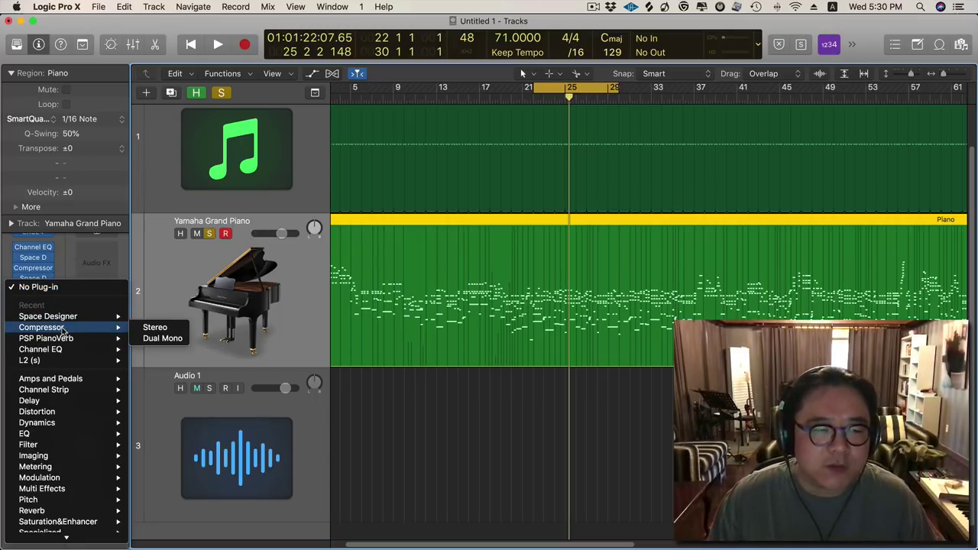
{"action": "left_click", "coordinate": [155, 327]}
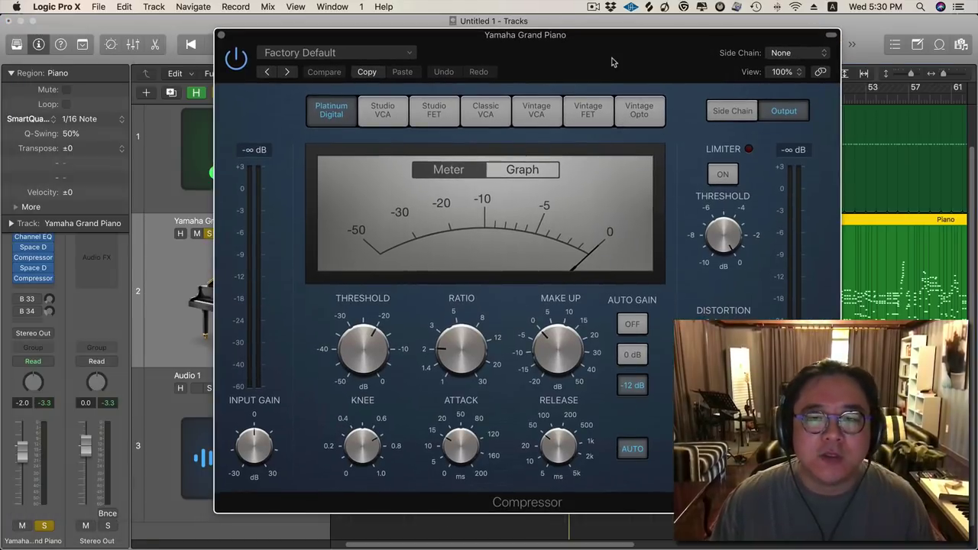
During playback, set the new Compressor's ratio to about 3:1 and its threshold to -12 dB.
{"action": "key", "text": "space"}
{"action": "mouse_move", "coordinate": [454, 365]}
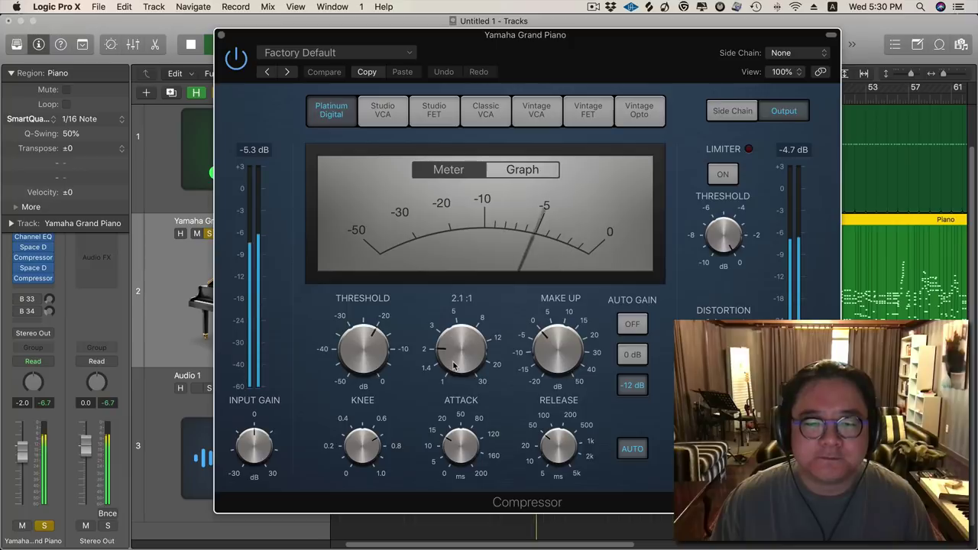
{"action": "left_click_drag", "start_coordinate": [453, 364], "coordinate": [450, 345]}
{"action": "left_click_drag", "start_coordinate": [364, 342], "coordinate": [364, 317]}
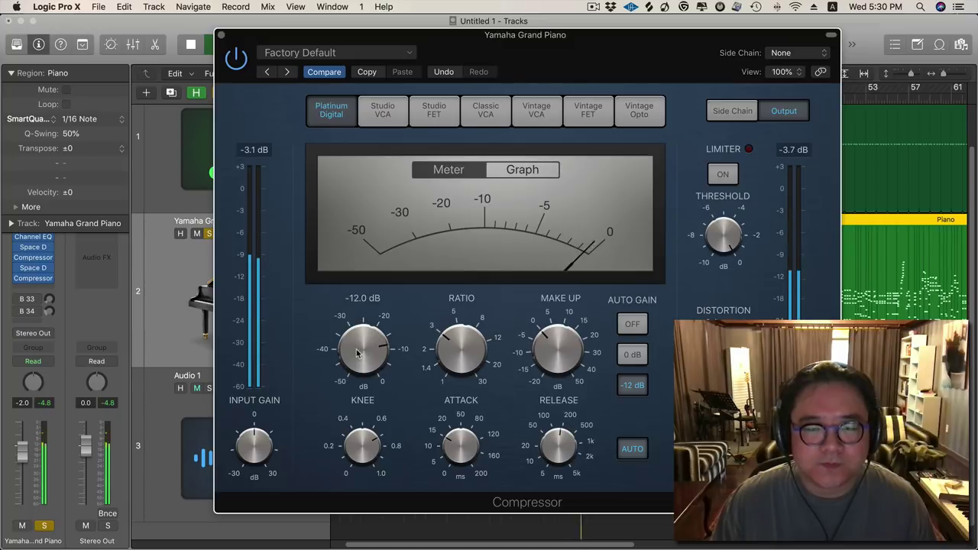
Switch the new Compressor to the Studio VCA model, set its threshold to -14 dB, and shorten the attack slightly.
{"action": "left_click", "coordinate": [386, 111]}
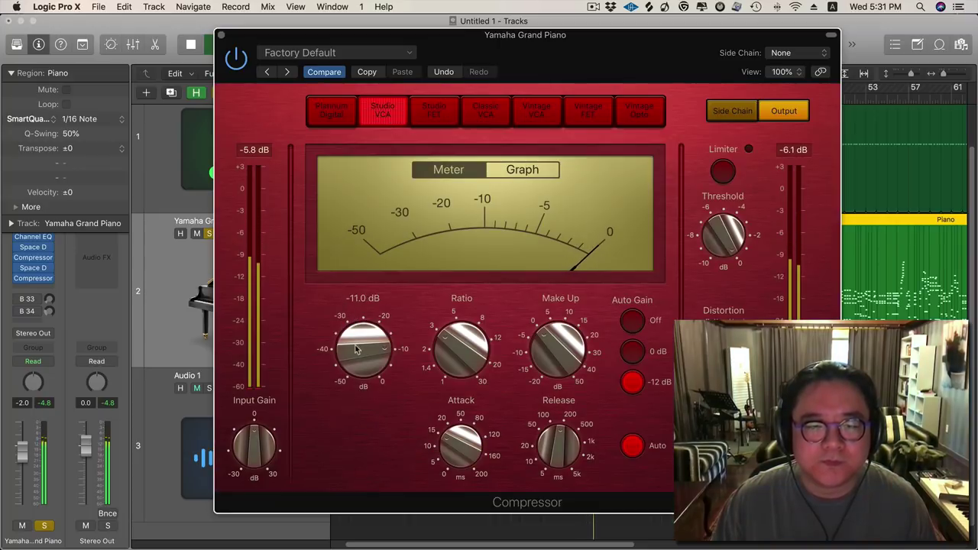
{"action": "left_click_drag", "start_coordinate": [360, 343], "coordinate": [355, 364]}
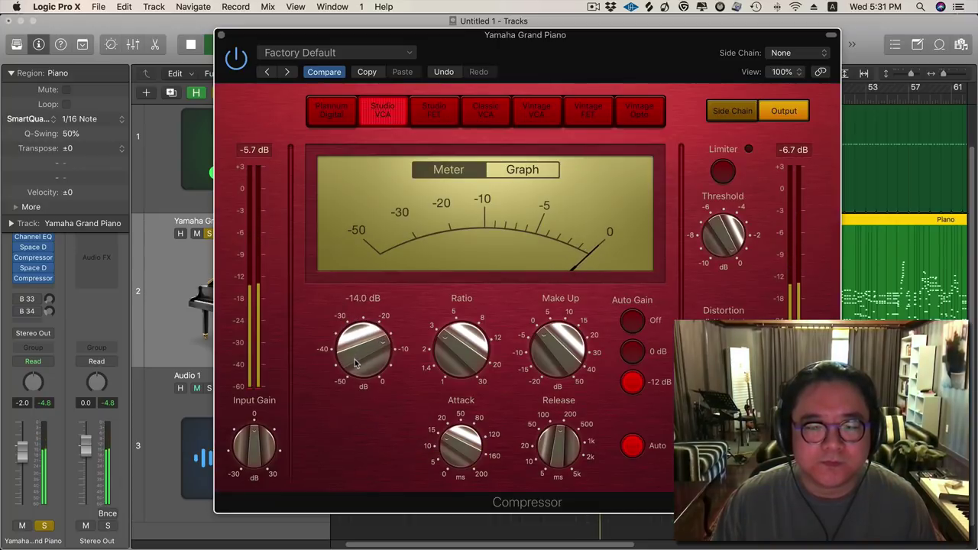
{"action": "left_click_drag", "start_coordinate": [454, 448], "coordinate": [461, 456]}
{"action": "left_click", "coordinate": [439, 351]}
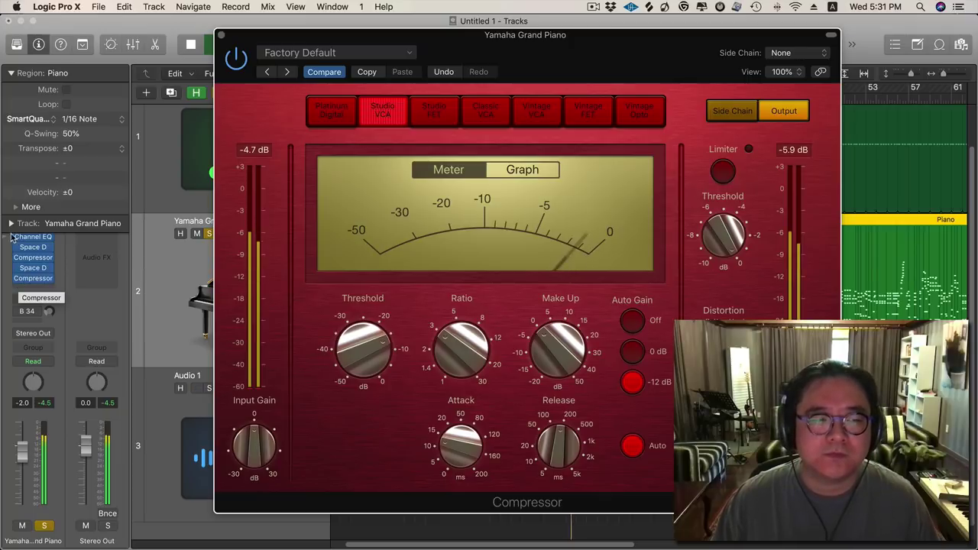
Collapse the region inspector and move the new Compressor above the last Space Designer in the piano's insert chain.
{"action": "left_click", "coordinate": [11, 72]}
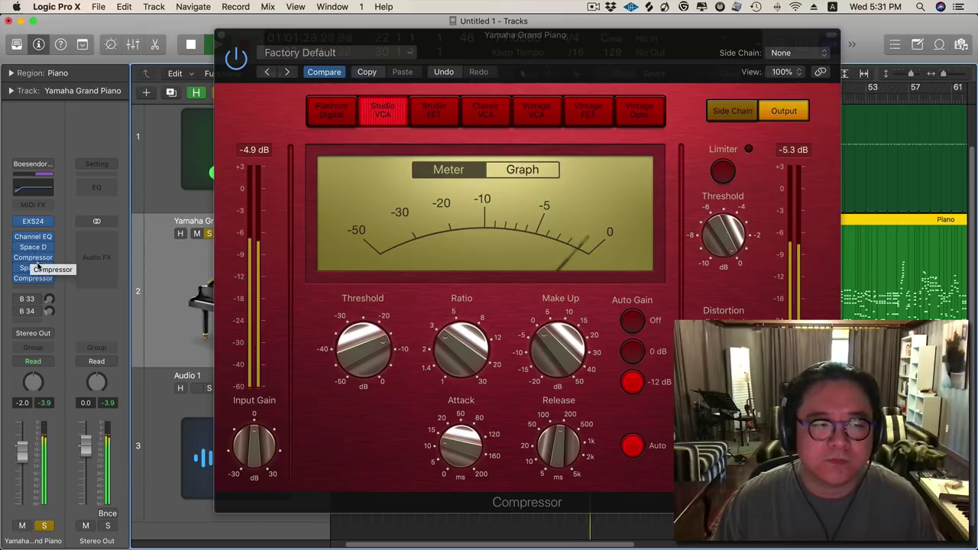
{"action": "left_click_drag", "start_coordinate": [34, 278], "coordinate": [34, 272]}
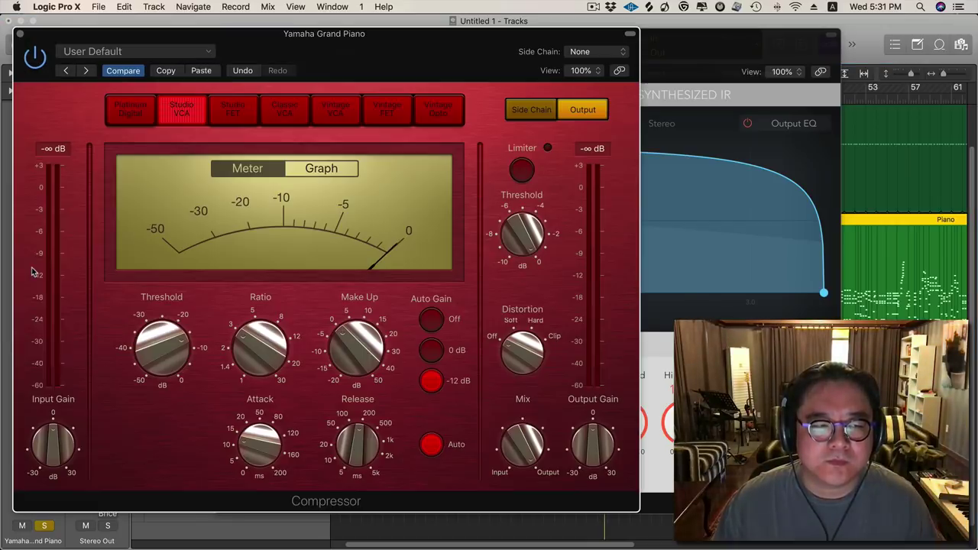
{"action": "left_click_drag", "start_coordinate": [367, 34], "coordinate": [624, 65]}
{"action": "key", "text": "space"}
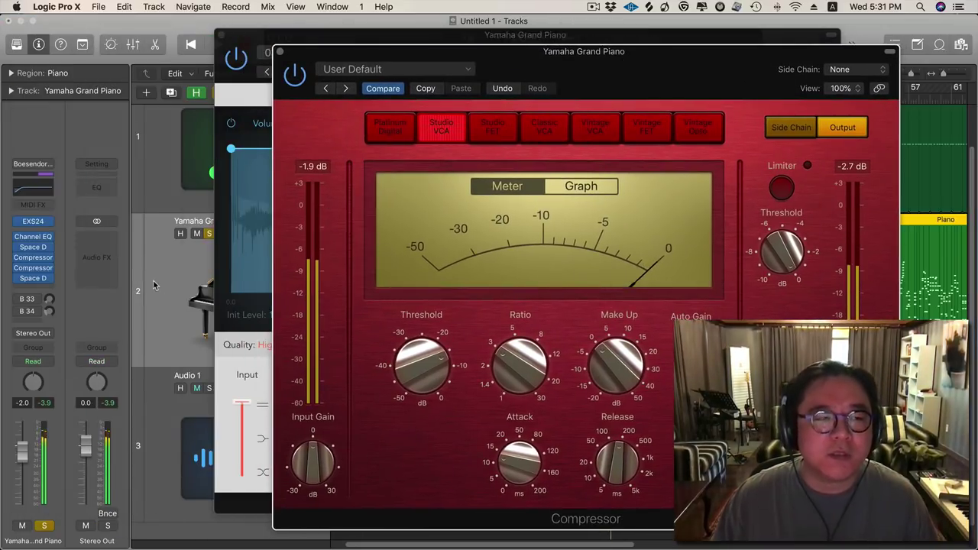
Play the passage and compare the piano with all inserts bypassed and enabled, and with only the second Compressor bypassed.
{"action": "left_click", "coordinate": [34, 280]}
{"action": "key", "text": "space"}
{"action": "left_click", "coordinate": [33, 258]}
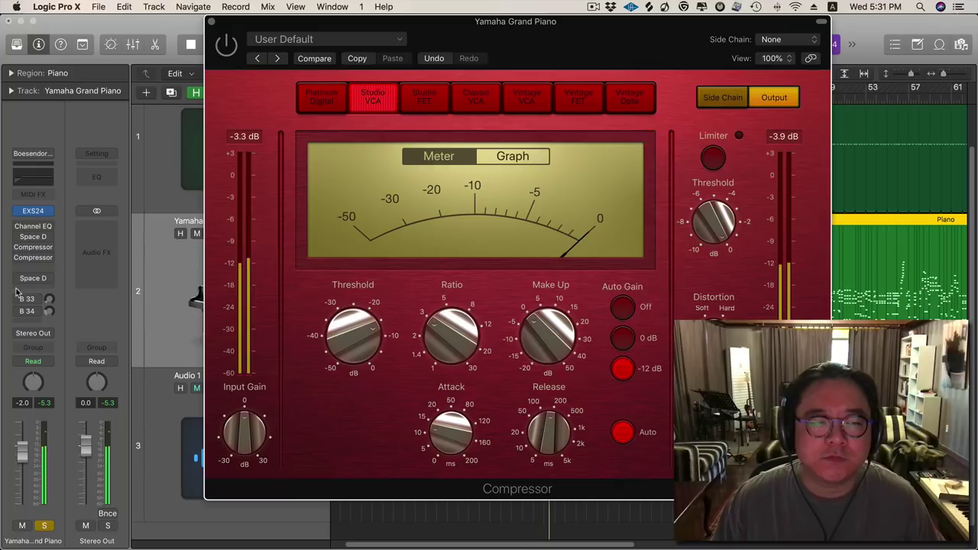
{"action": "left_click", "coordinate": [17, 229]}
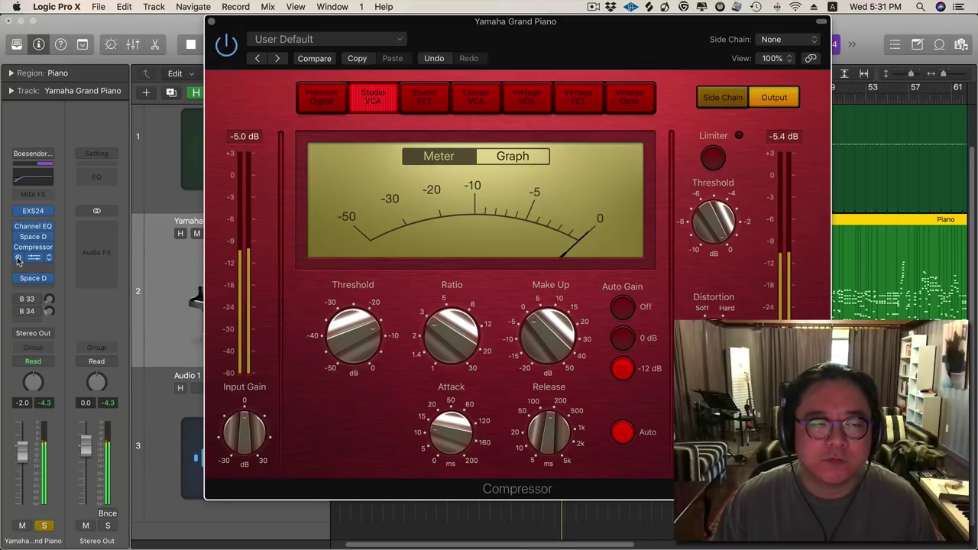
{"action": "left_click", "coordinate": [18, 259]}
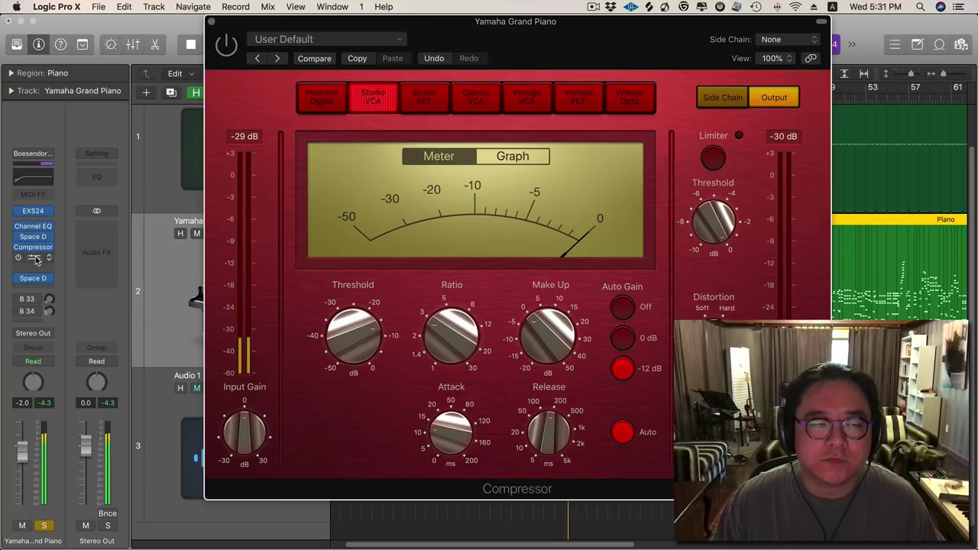
Stop playback, remove the second Compressor from the piano's insert chain, and close the open effect windows.
{"action": "key", "text": "space"}
{"action": "left_click", "coordinate": [36, 260]}
{"action": "left_click", "coordinate": [36, 260]}
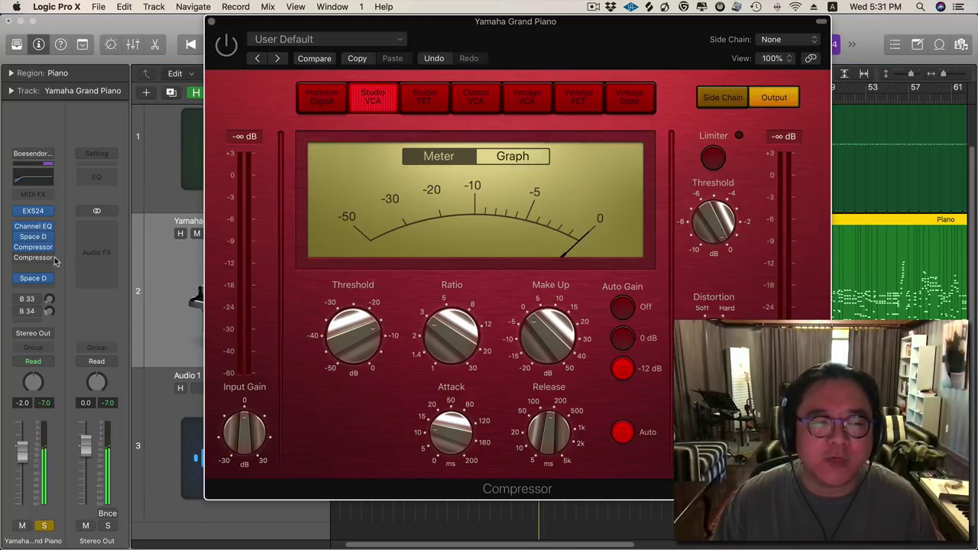
{"action": "left_click", "coordinate": [51, 260]}
{"action": "left_click", "coordinate": [48, 228]}
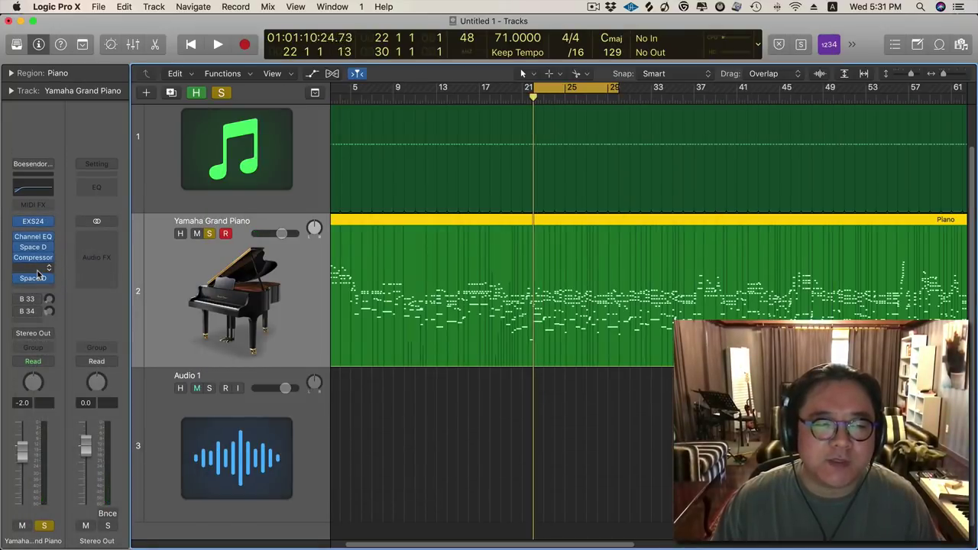
Listen to the passage briefly, stop, and insert the Gem Dopamine saturation plug-in between the Compressor and the last Space Designer.
{"action": "key", "text": "space"}
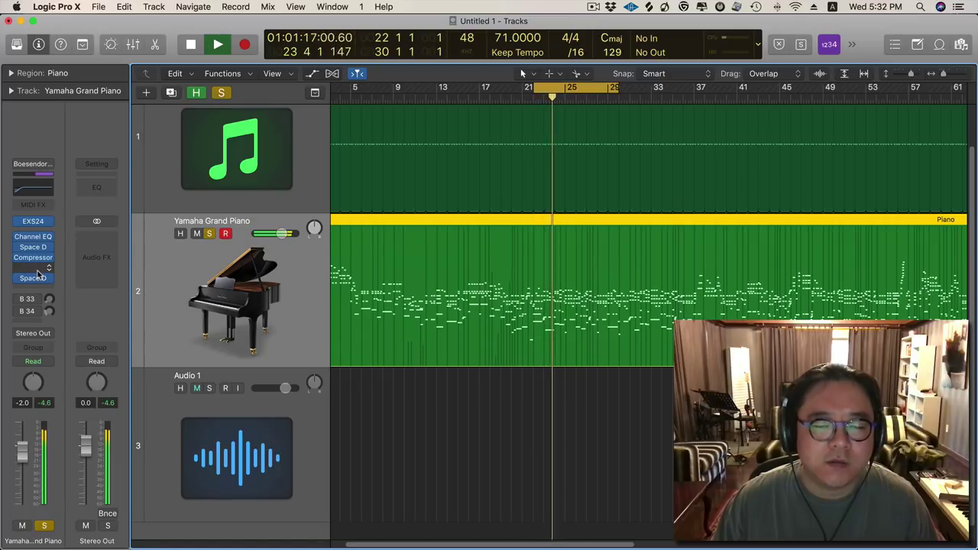
{"action": "key", "text": "space"}
{"action": "left_click", "coordinate": [47, 269]}
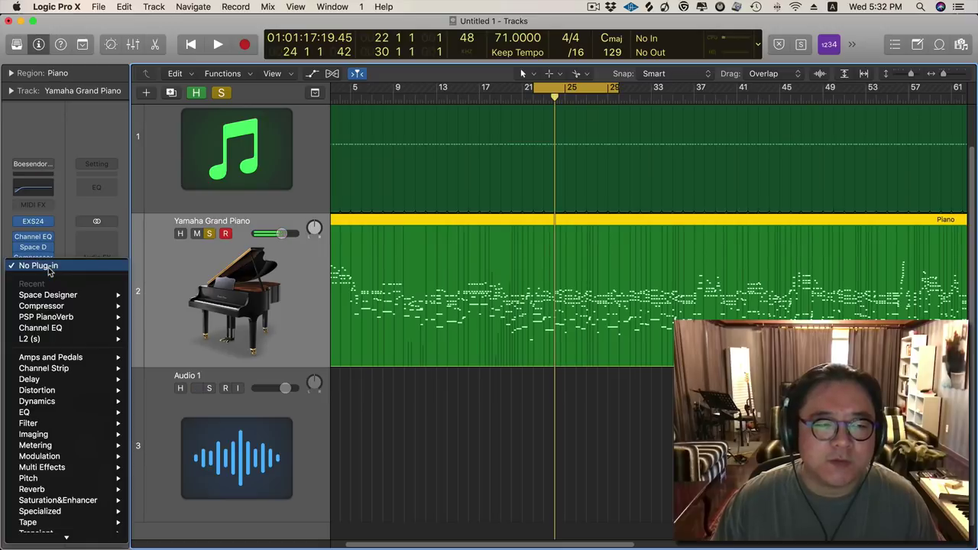
{"action": "mouse_move", "coordinate": [75, 402]}
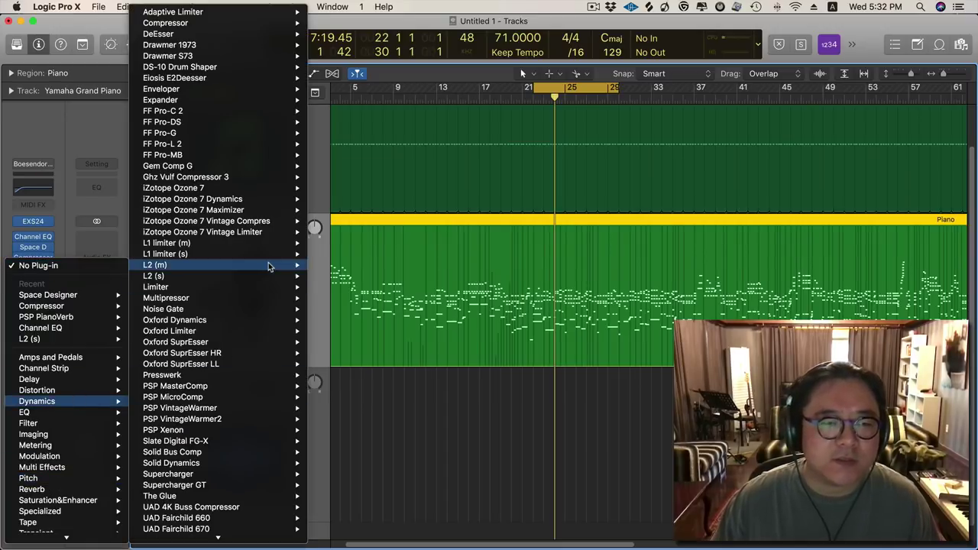
{"action": "mouse_move", "coordinate": [246, 181]}
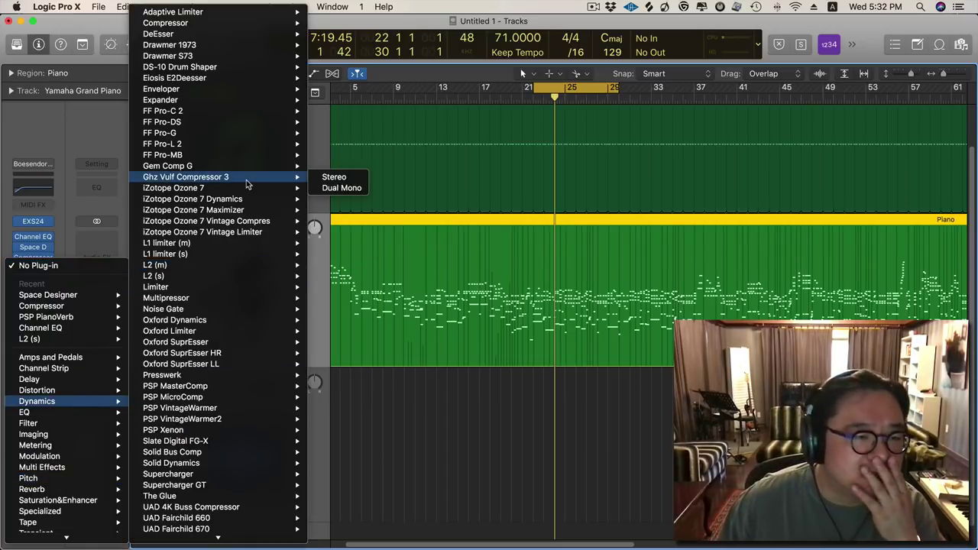
{"action": "mouse_move", "coordinate": [262, 409]}
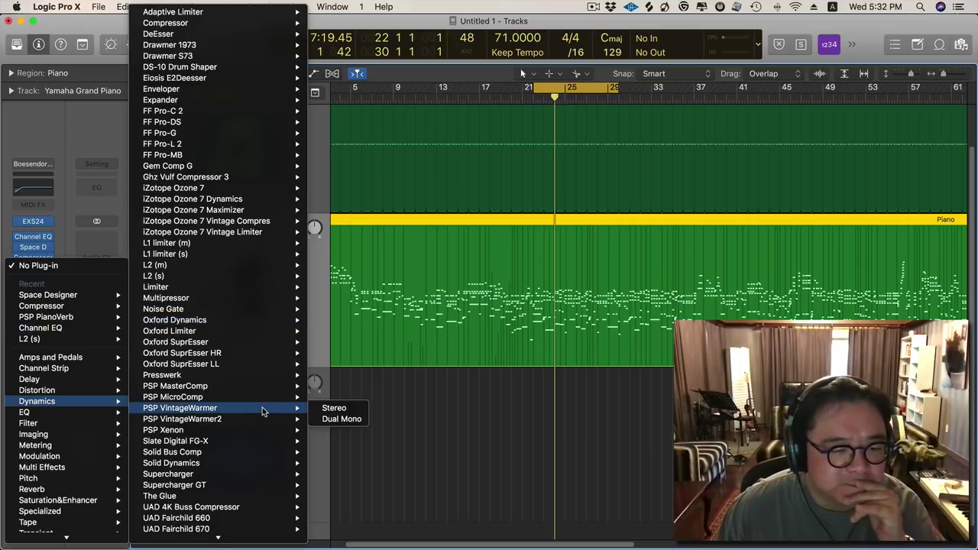
{"action": "mouse_move", "coordinate": [42, 392]}
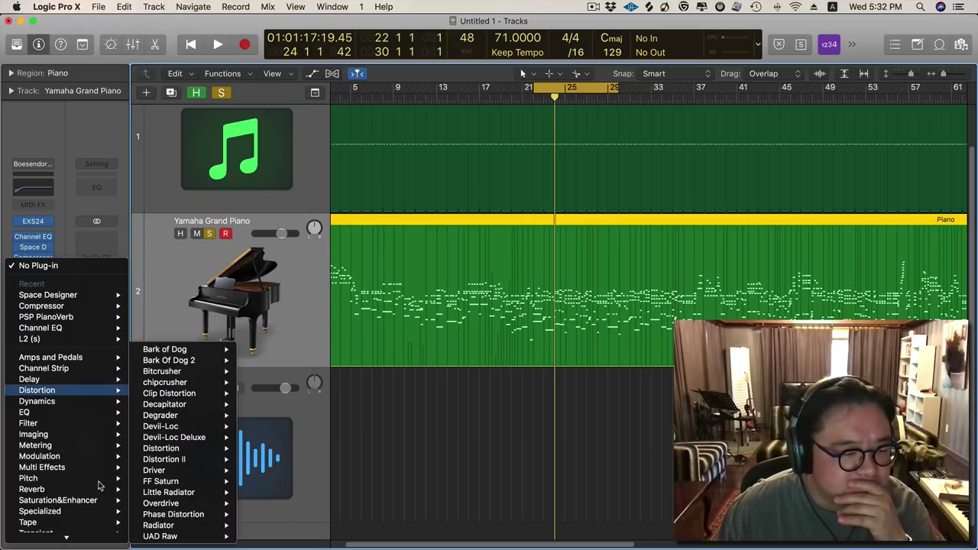
{"action": "mouse_move", "coordinate": [92, 504]}
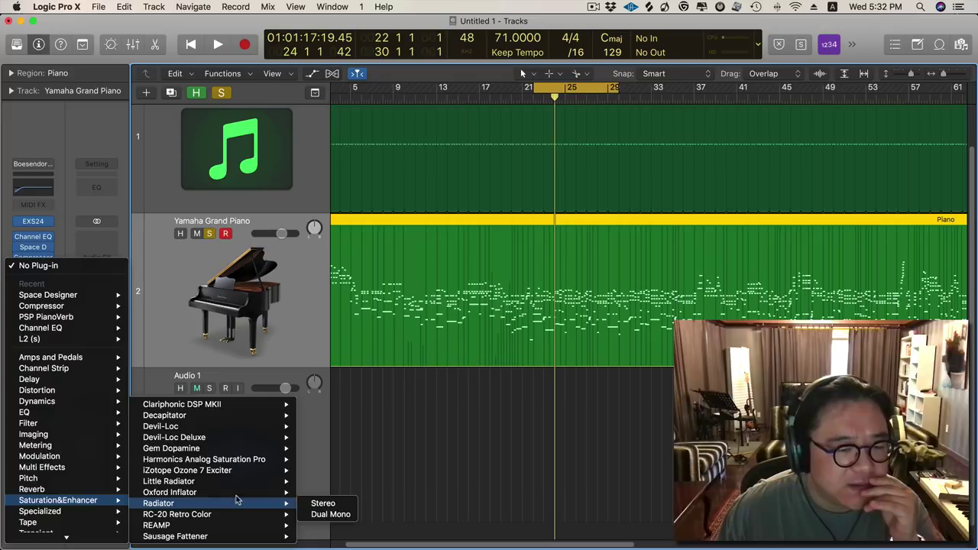
{"action": "mouse_move", "coordinate": [246, 491]}
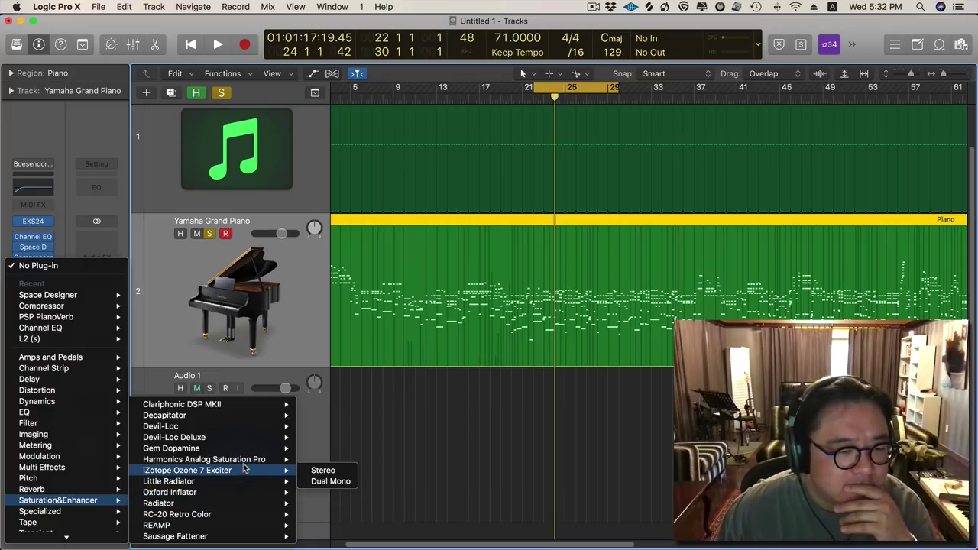
{"action": "mouse_move", "coordinate": [243, 462]}
{"action": "left_click", "coordinate": [546, 315]}
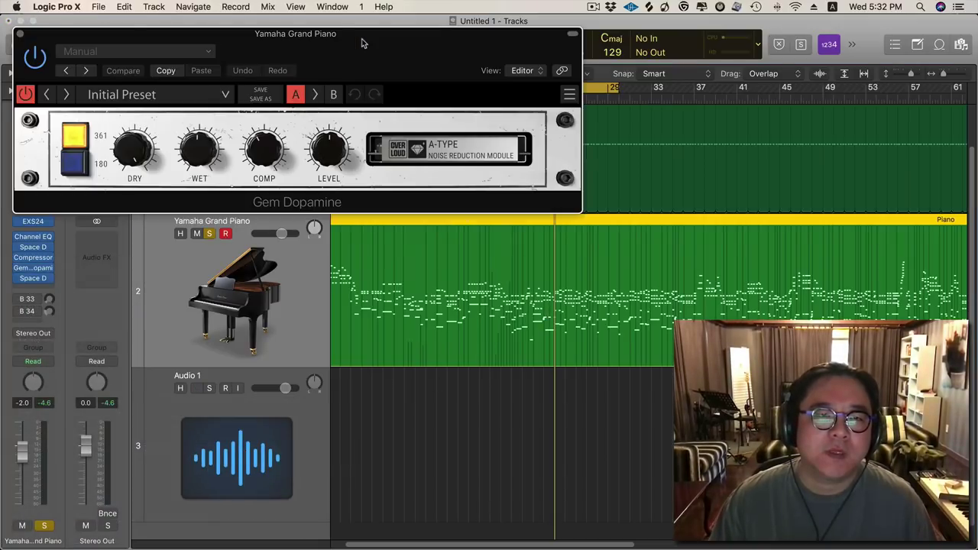
Move the Gem Dopamine window over the middle of the arrangement, raise its Wet level, and play the passage to hear the effect.
{"action": "left_click_drag", "start_coordinate": [363, 44], "coordinate": [600, 178]}
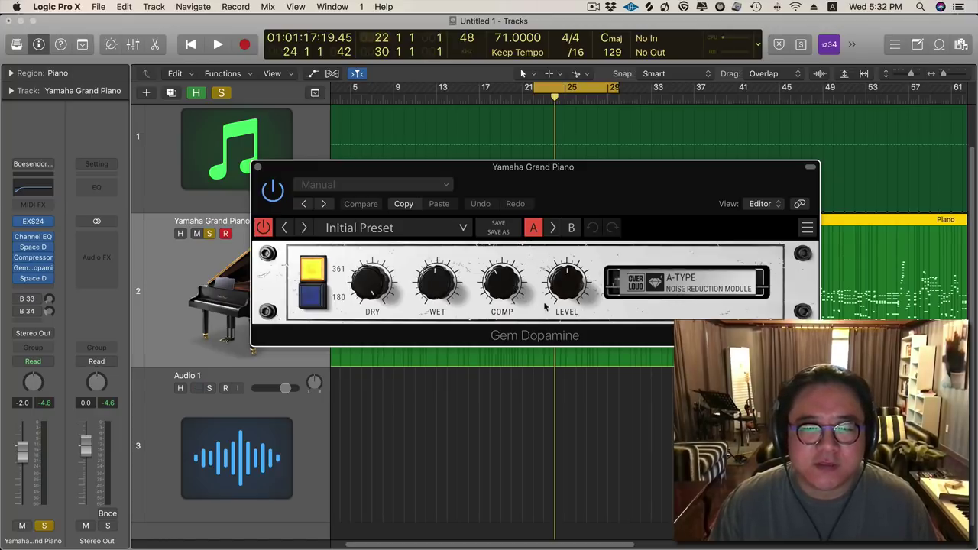
{"action": "left_click_drag", "start_coordinate": [432, 289], "coordinate": [432, 282]}
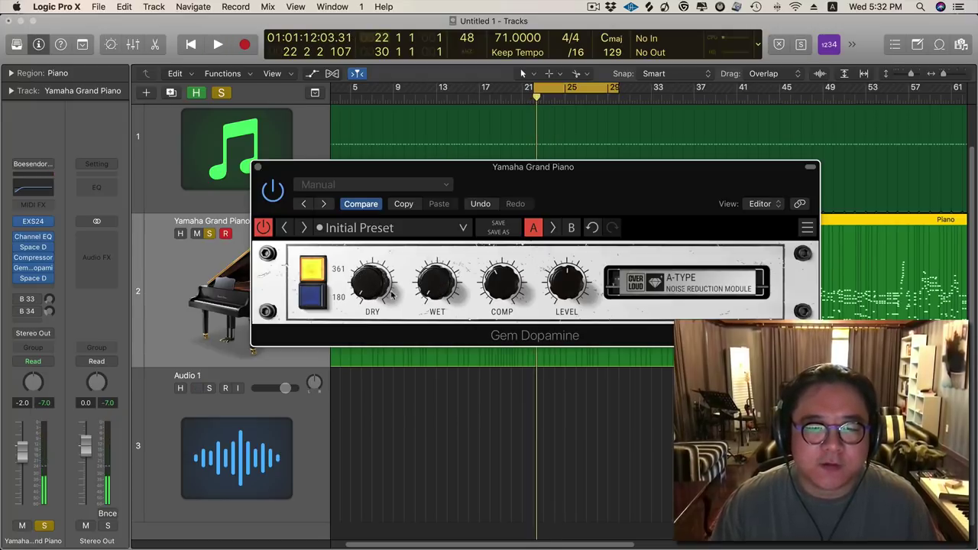
{"action": "key", "text": "space"}
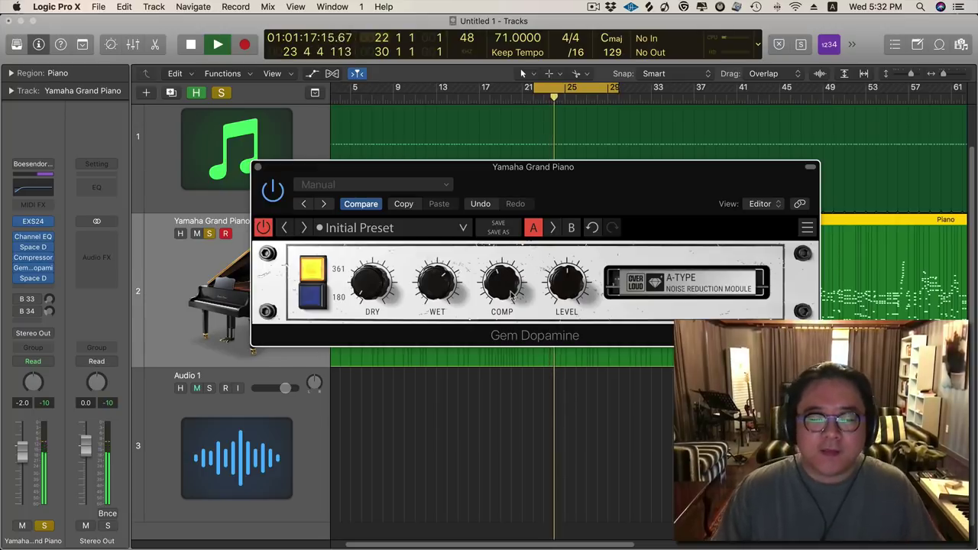
{"action": "key", "text": "space"}
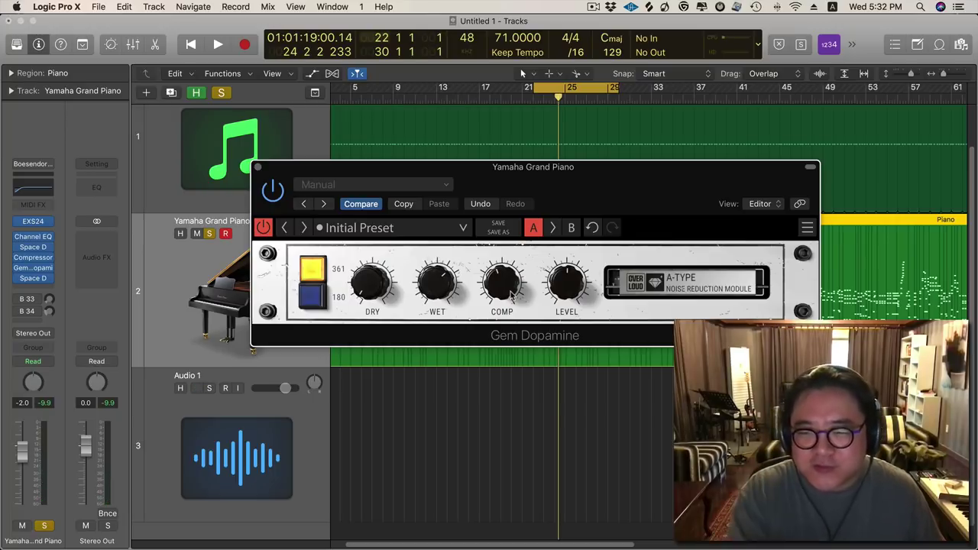
{"action": "key", "text": "space"}
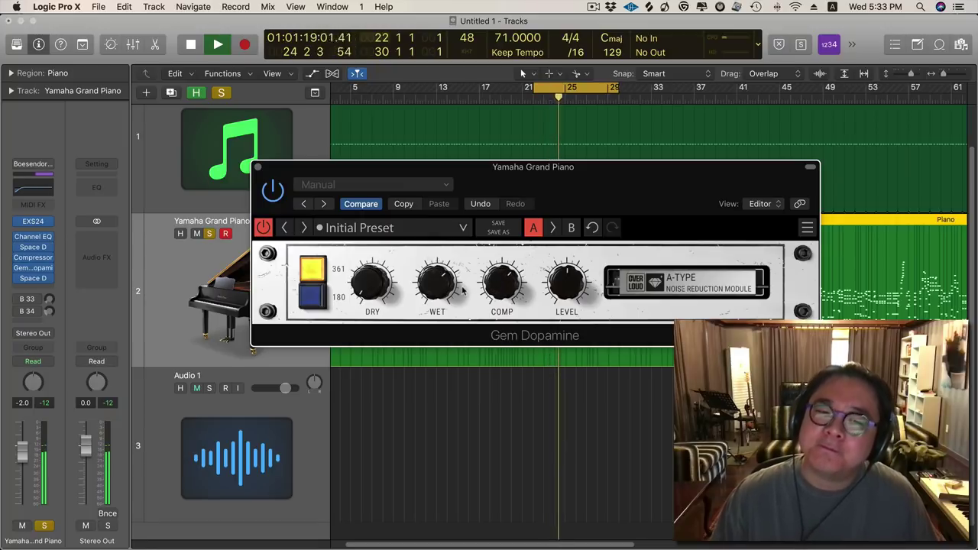
Compare Gem Dopamine's 180 and 361 units during playback, and view the alternate Noisestressor faceplate before returning to A-Type.
{"action": "left_click", "coordinate": [316, 298]}
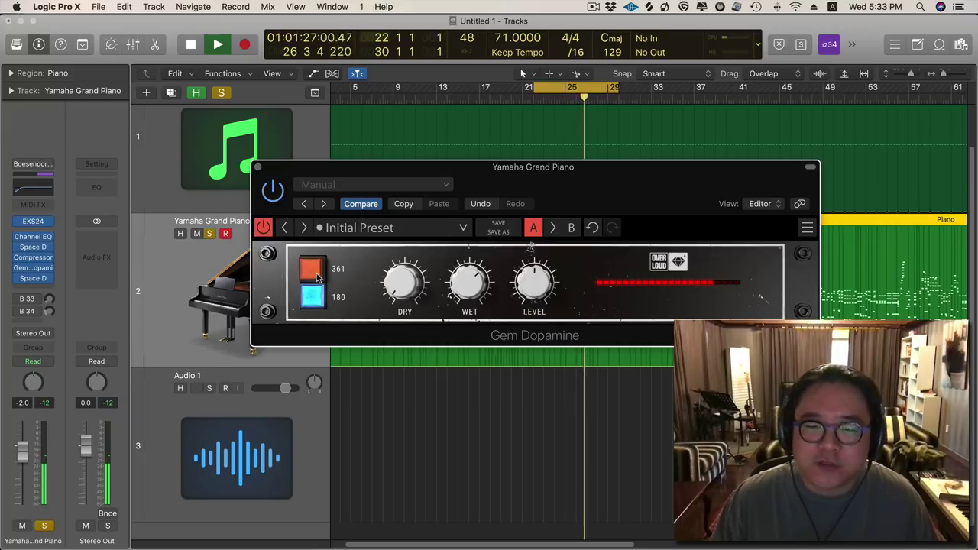
{"action": "left_click", "coordinate": [314, 272]}
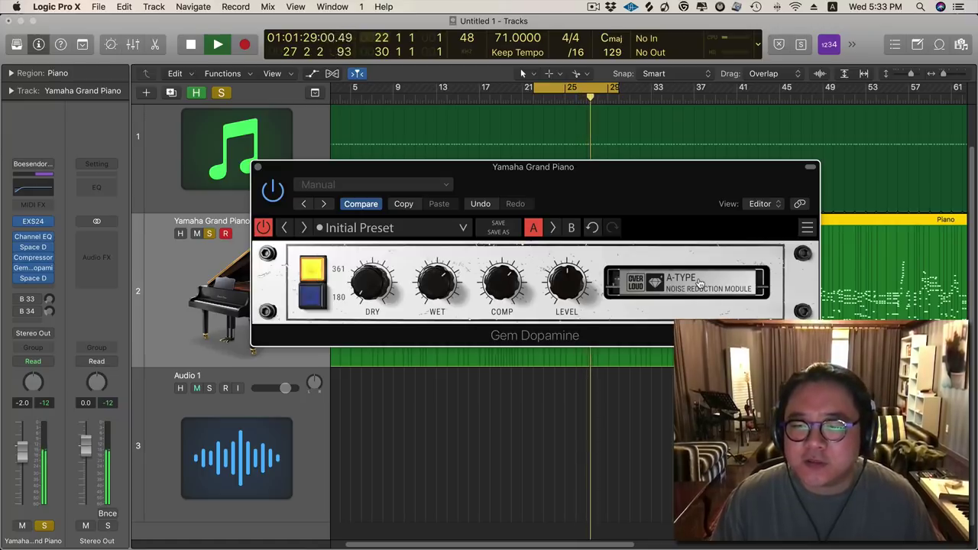
{"action": "left_click", "coordinate": [700, 284]}
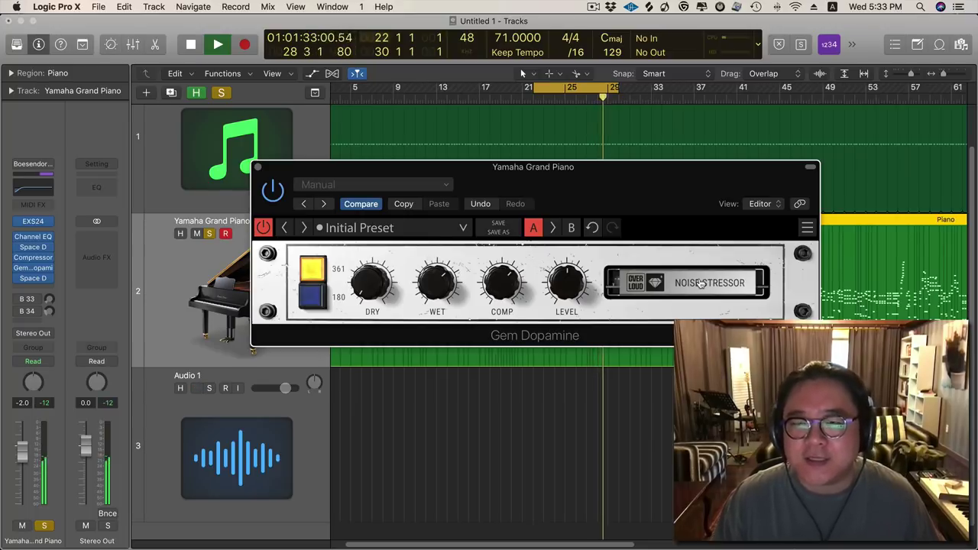
{"action": "left_click", "coordinate": [702, 284]}
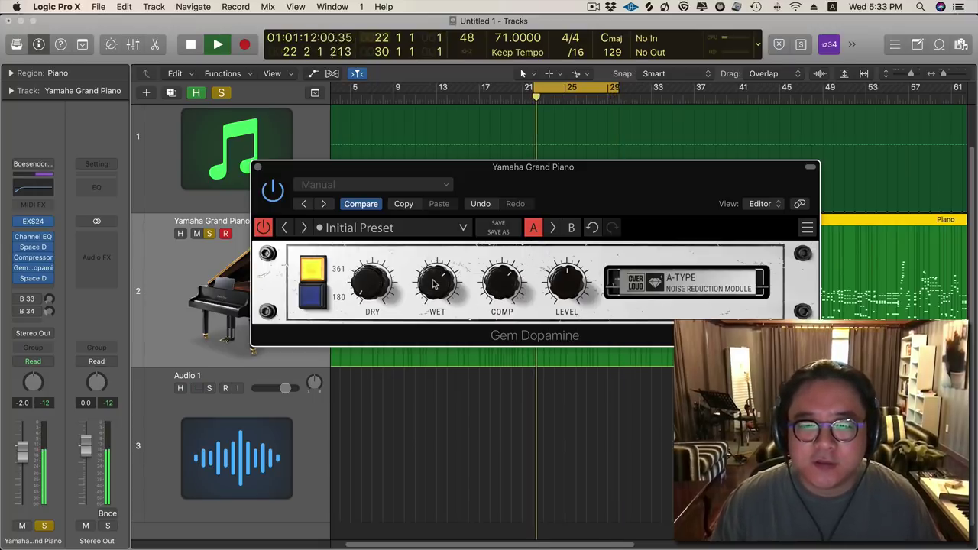
Restart playback and compare the piano with Gem Dopamine bypassed and enabled.
{"action": "key", "text": "space"}
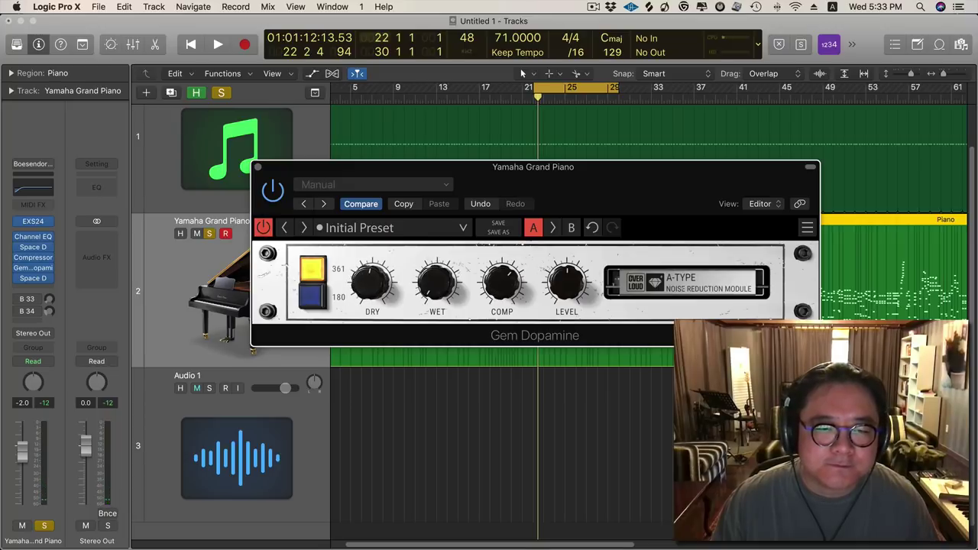
{"action": "key", "text": "space"}
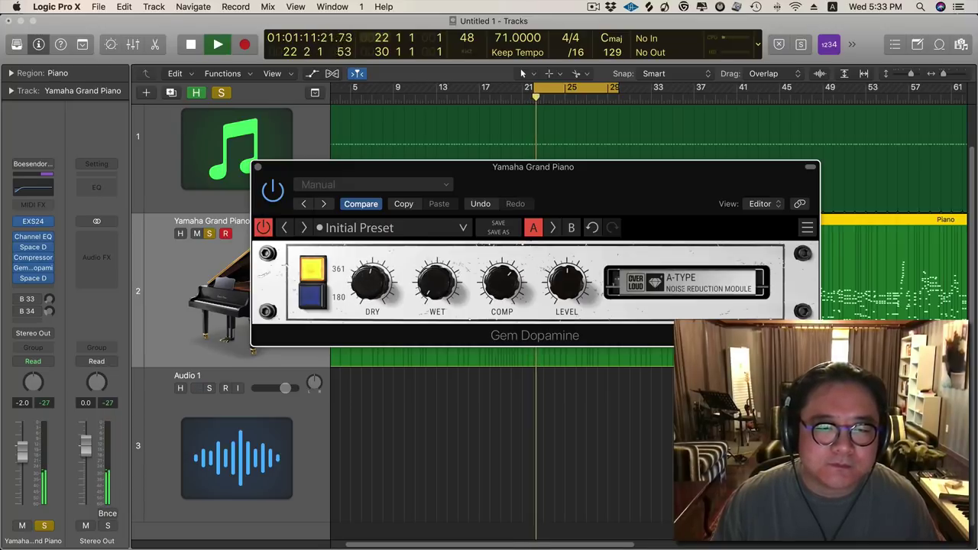
{"action": "left_click", "coordinate": [263, 227]}
{"action": "left_click", "coordinate": [263, 227]}
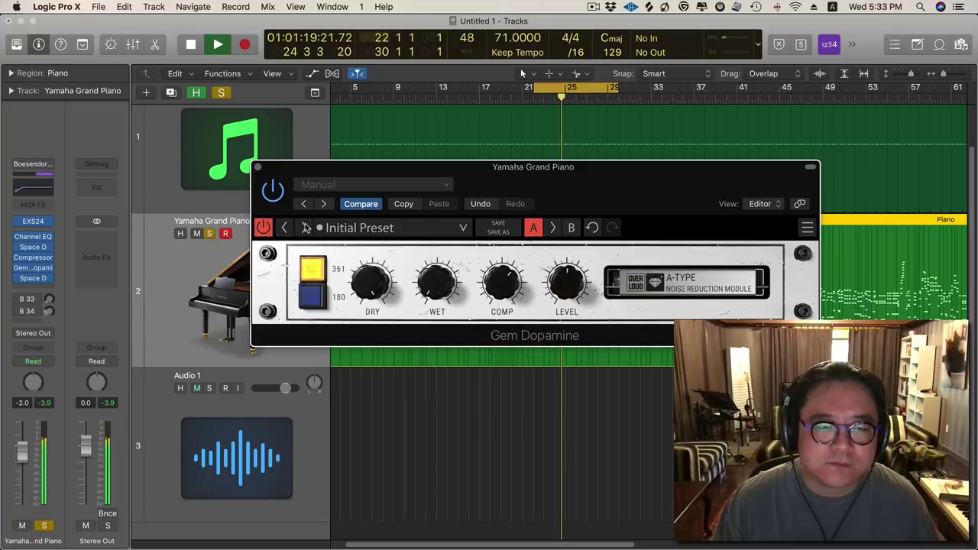
Audition Gem Dopamine's 01. GoTo LD Voc preset and reload the Initial Preset.
{"action": "left_click", "coordinate": [283, 228]}
{"action": "left_click", "coordinate": [515, 301]}
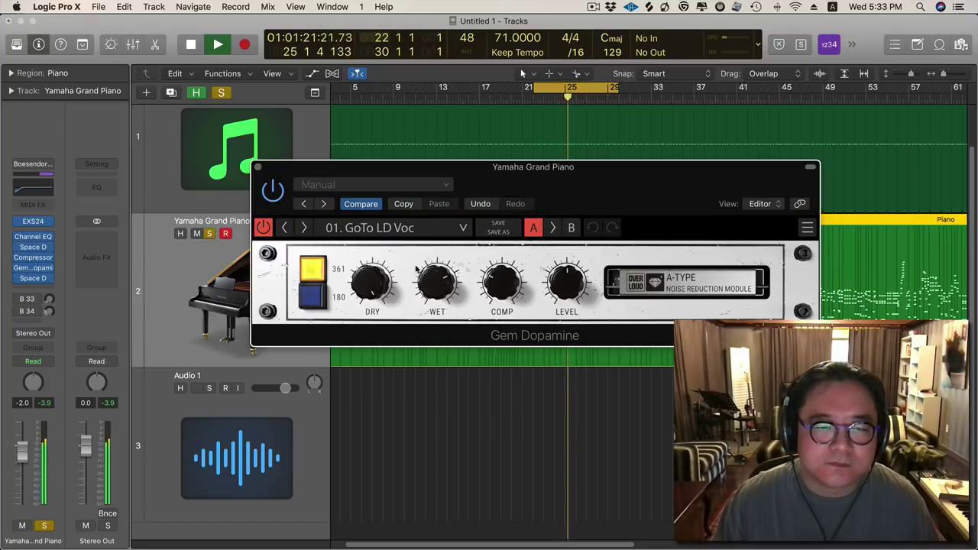
{"action": "left_click", "coordinate": [459, 228]}
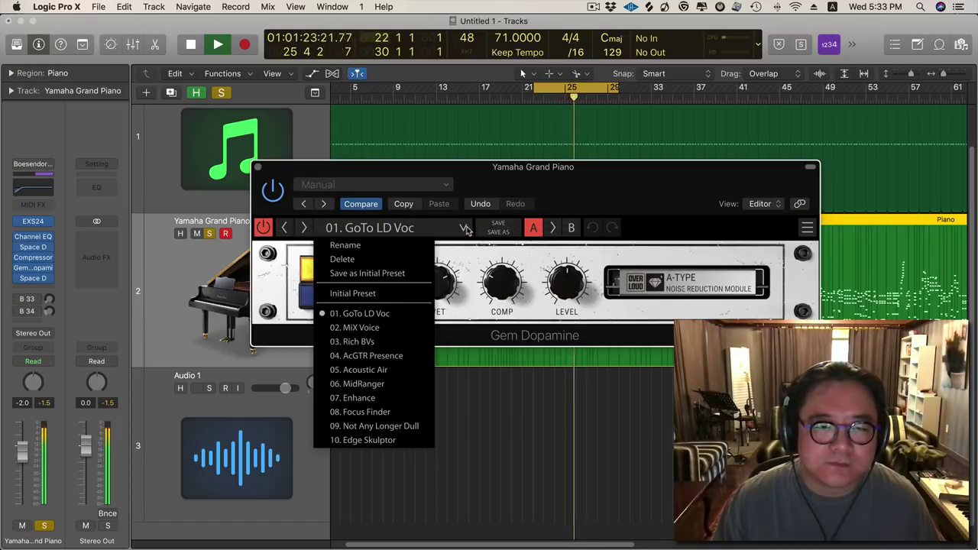
{"action": "left_click", "coordinate": [410, 294]}
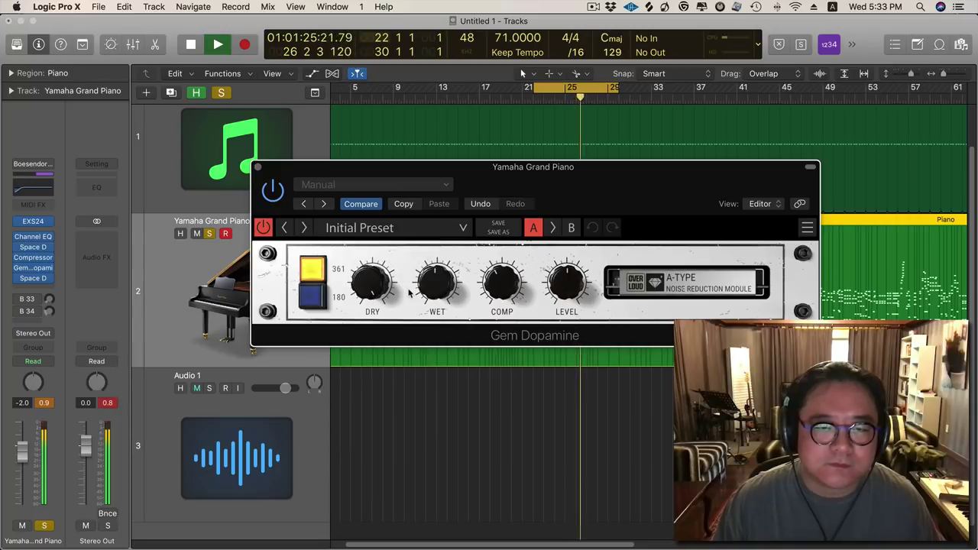
Lower Gem Dopamine's Wet level slightly and compare the passage with the plug-in bypassed and enabled.
{"action": "left_click_drag", "start_coordinate": [436, 281], "coordinate": [440, 287]}
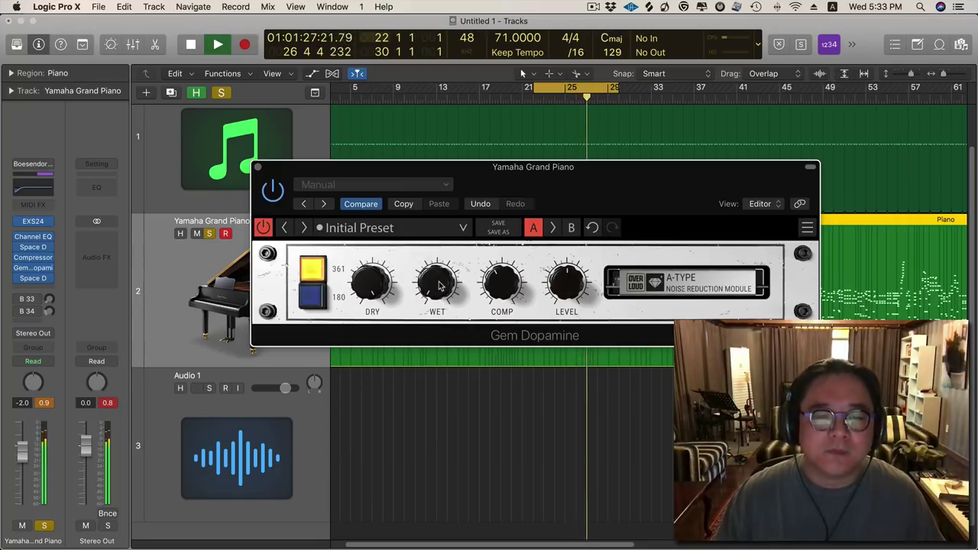
{"action": "key", "text": "space"}
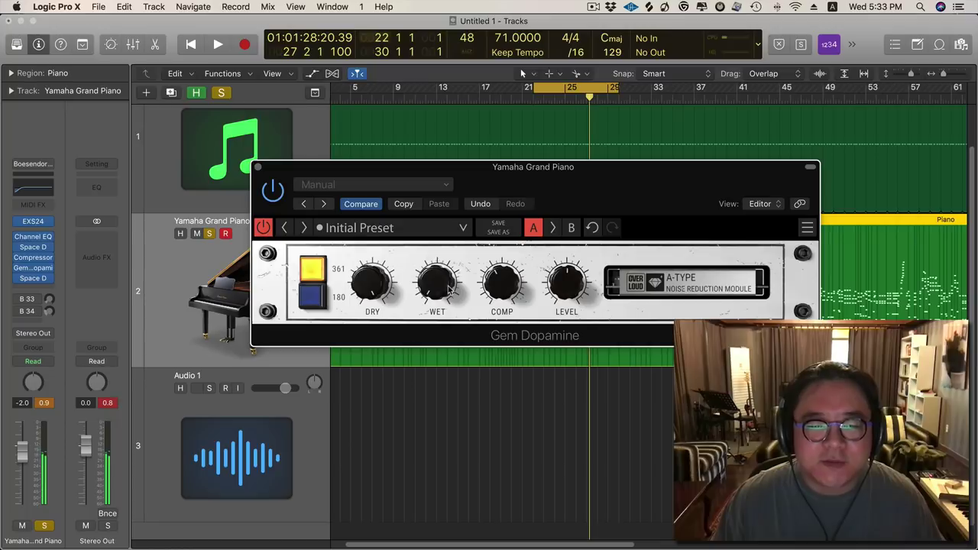
{"action": "key", "text": "space"}
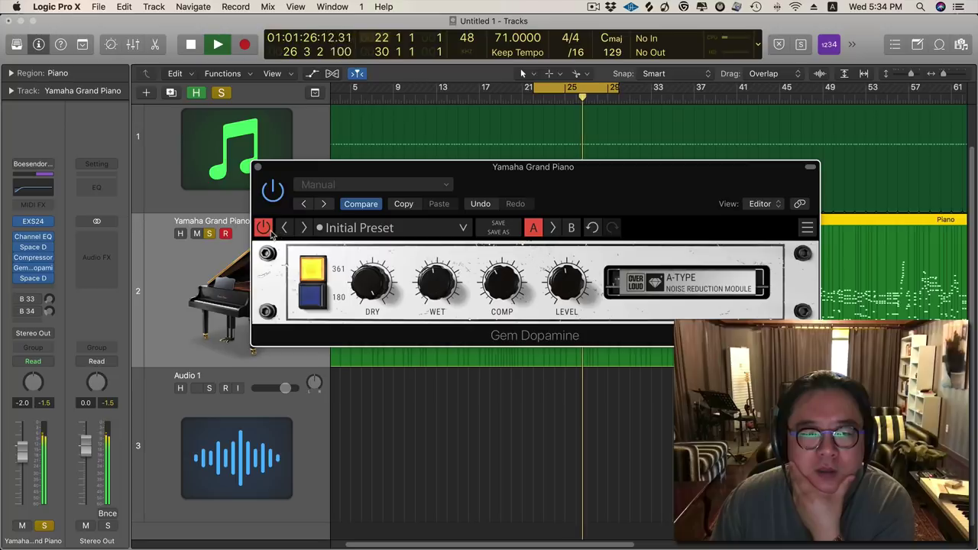
{"action": "left_click", "coordinate": [263, 227]}
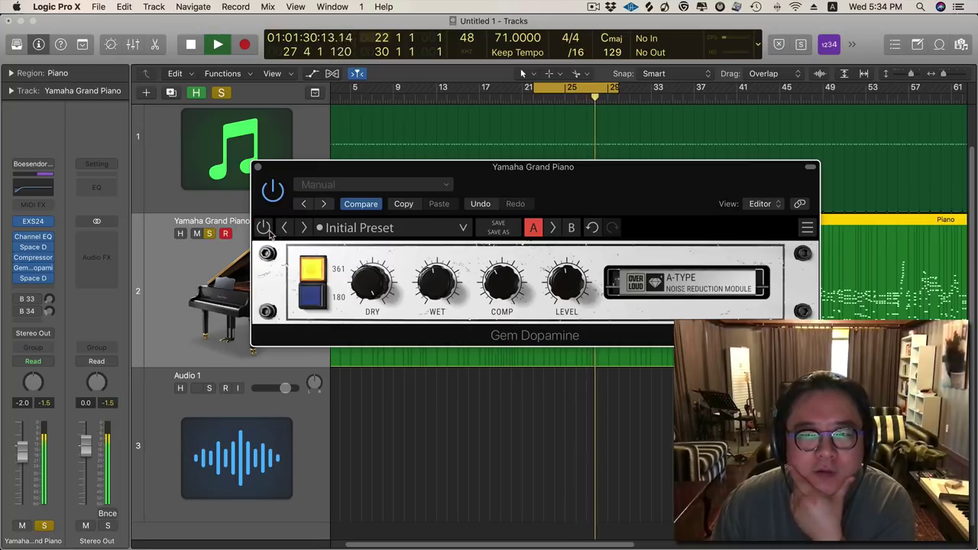
{"action": "left_click", "coordinate": [268, 233]}
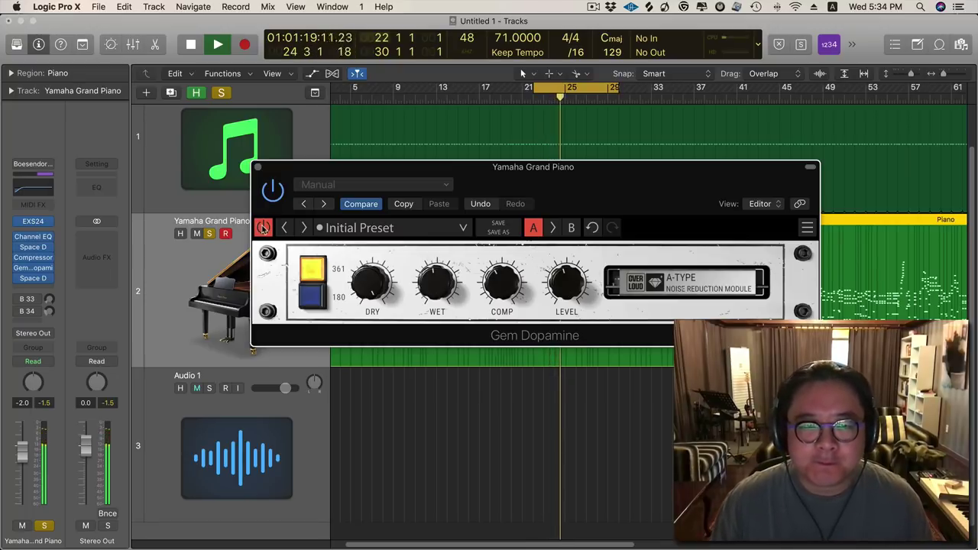
{"action": "left_click", "coordinate": [263, 228]}
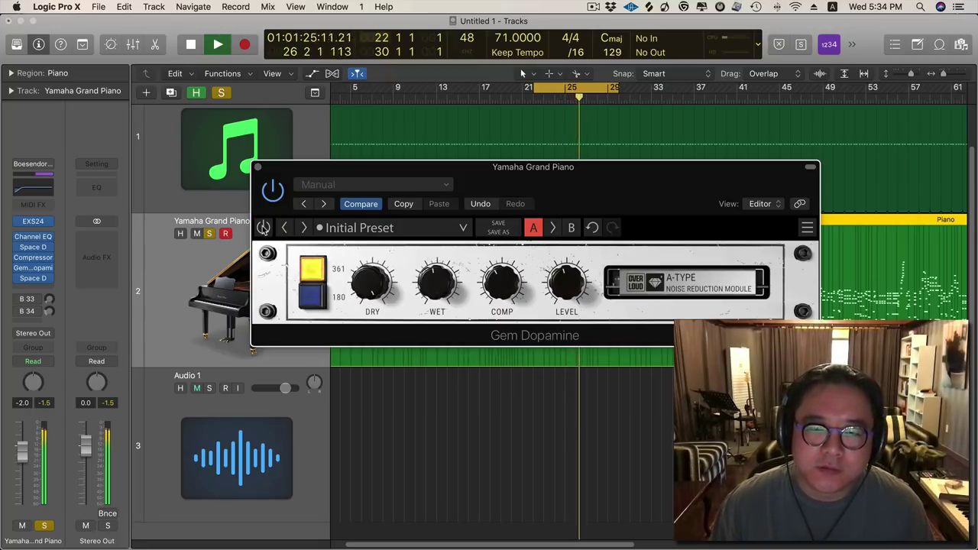
{"action": "left_click", "coordinate": [263, 229]}
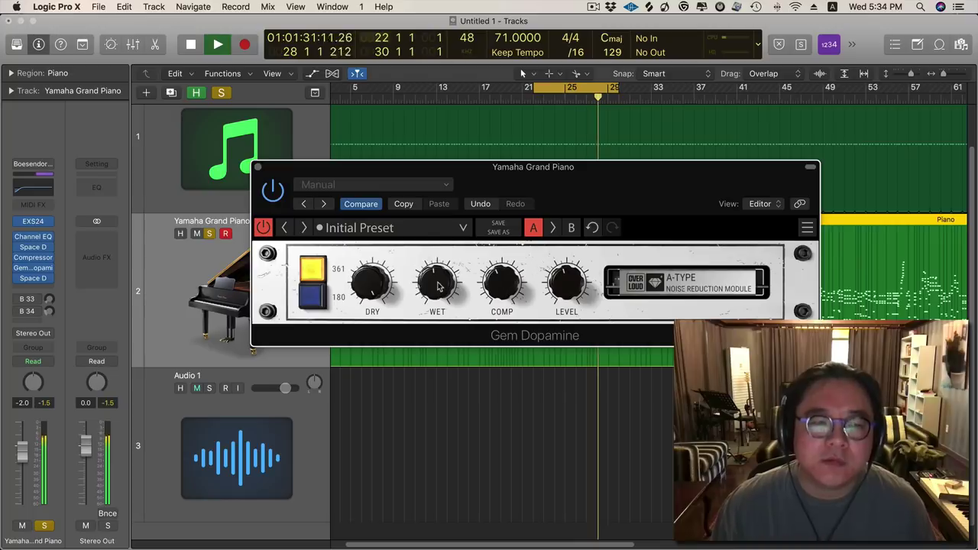
Stop playback and insert Virtual Tape Machines between Gem Dopamine and the last Space Designer in the piano's insert chain.
{"action": "mouse_move", "coordinate": [36, 281]}
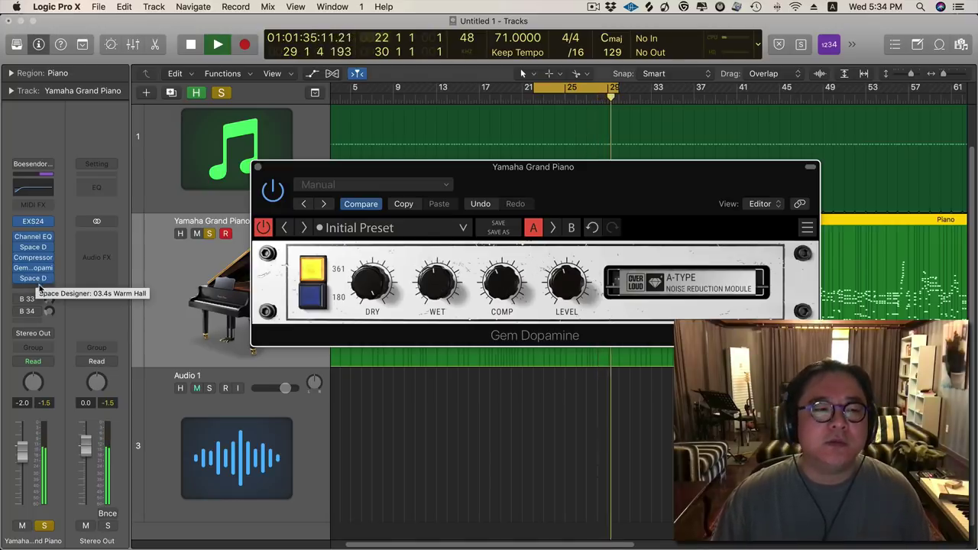
{"action": "left_click_drag", "start_coordinate": [36, 280], "coordinate": [38, 289]}
{"action": "key", "text": "space"}
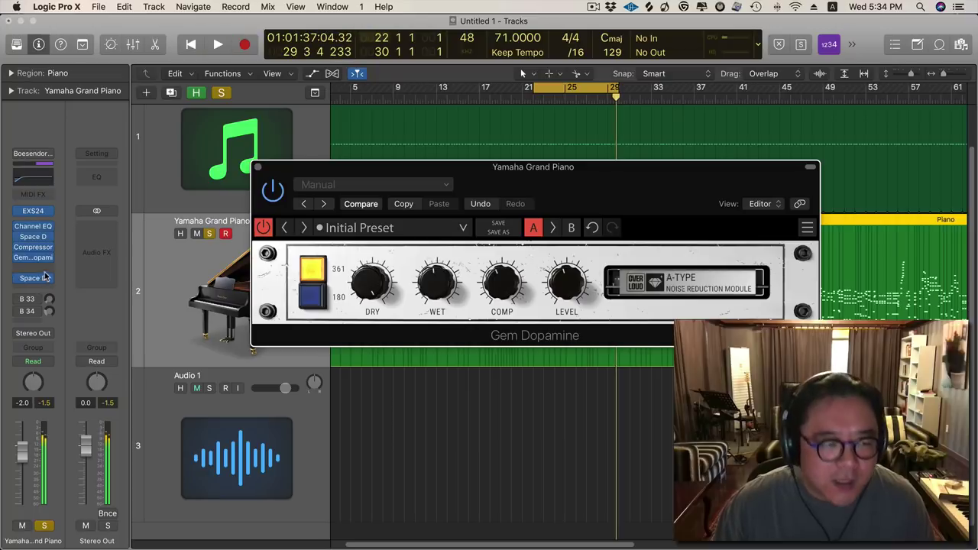
{"action": "left_click", "coordinate": [32, 266]}
{"action": "mouse_move", "coordinate": [46, 419]}
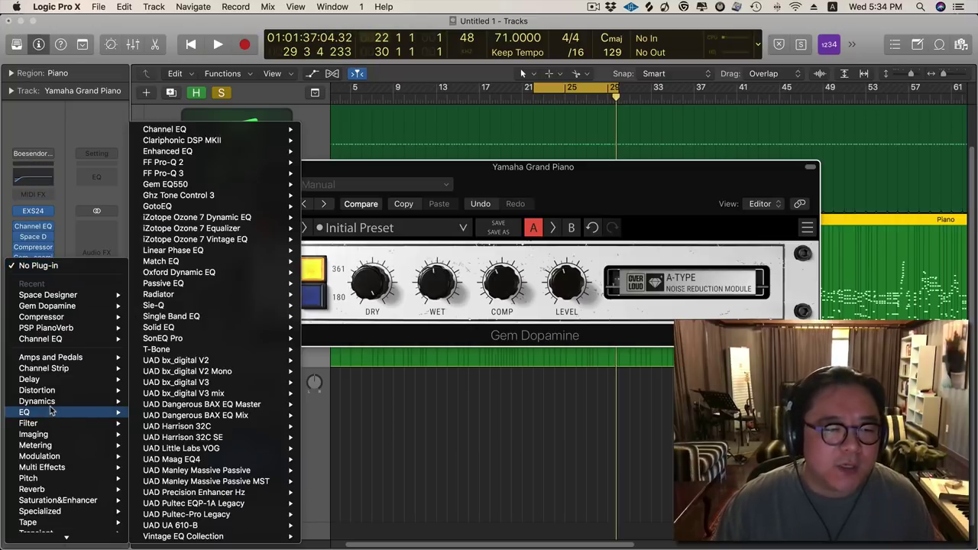
{"action": "mouse_move", "coordinate": [66, 485]}
{"action": "mouse_move", "coordinate": [208, 495]}
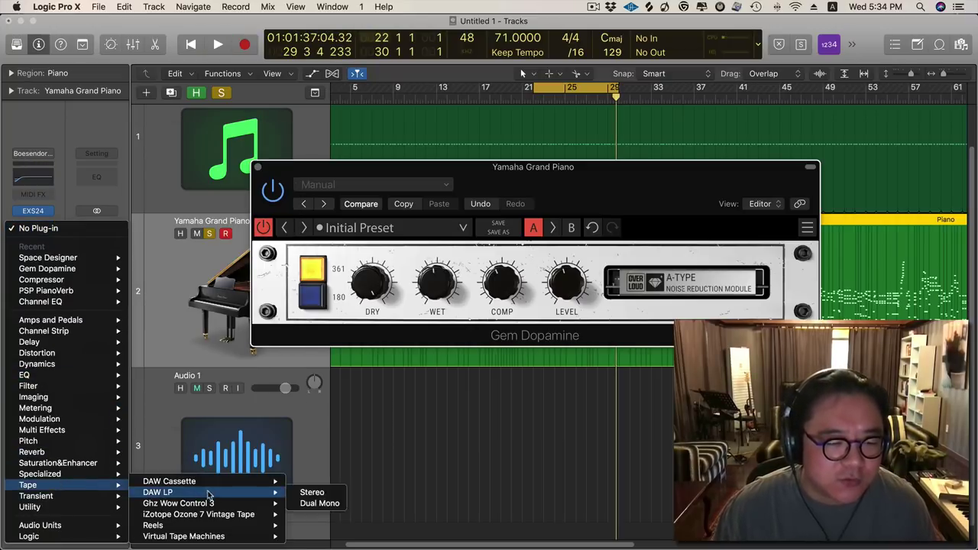
{"action": "mouse_move", "coordinate": [268, 536]}
{"action": "left_click", "coordinate": [310, 526]}
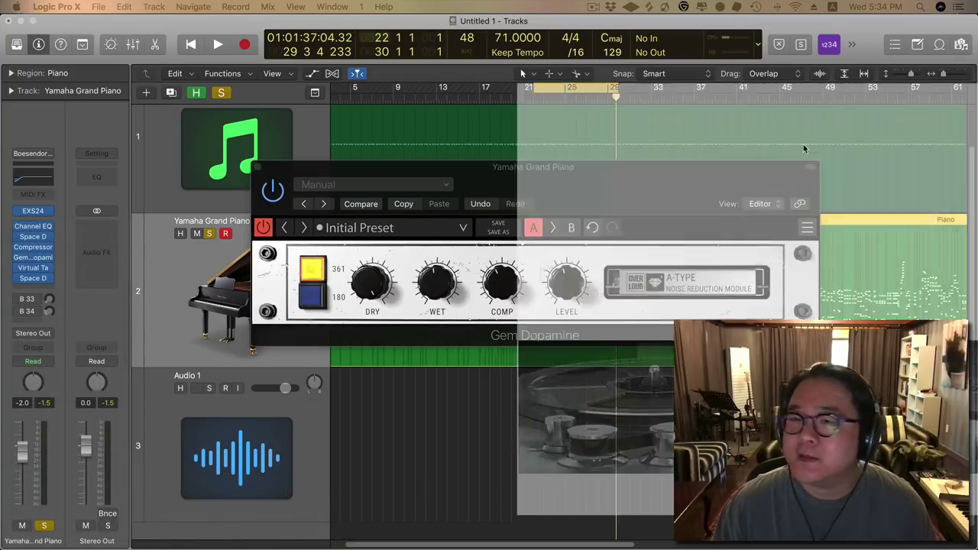
Play the passage, compare tape types FG456 and FG9, keep FG9, and set the machine type to 2" 16 Track.
{"action": "key", "text": "space"}
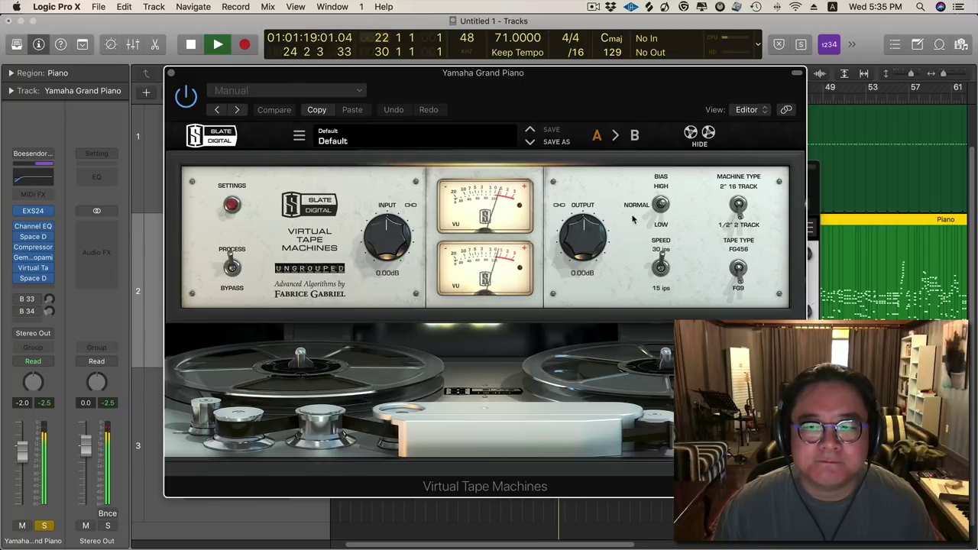
{"action": "left_click", "coordinate": [738, 269]}
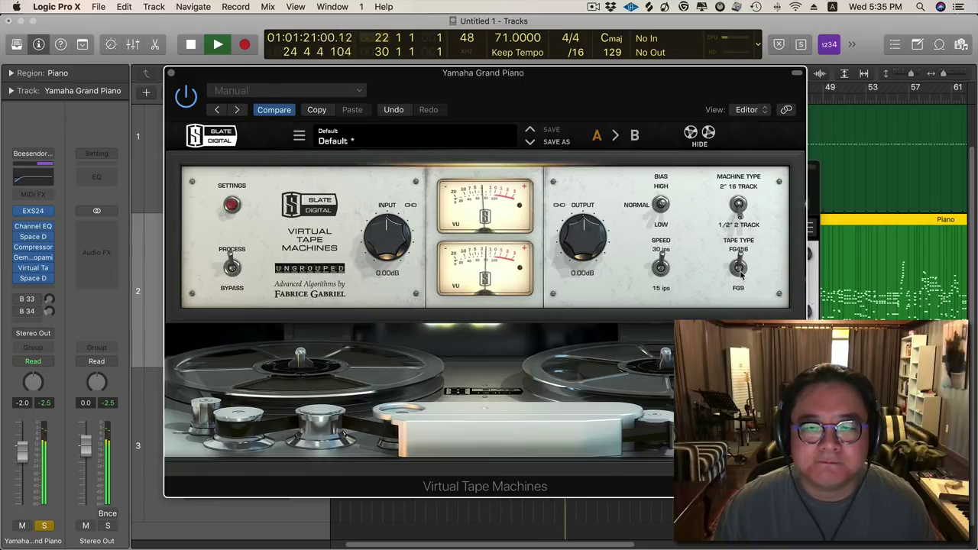
{"action": "left_click", "coordinate": [738, 270]}
{"action": "left_click", "coordinate": [739, 205]}
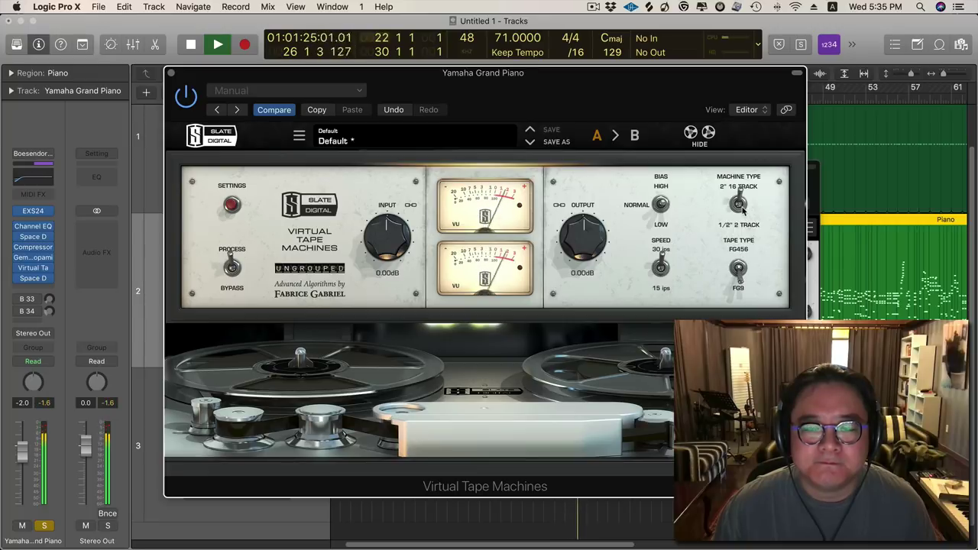
Set Virtual Tape Machines' Noise Reduction to -21.1 dB in its settings, and compare the piano with the tape effect bypassed and processing.
{"action": "left_click", "coordinate": [231, 206]}
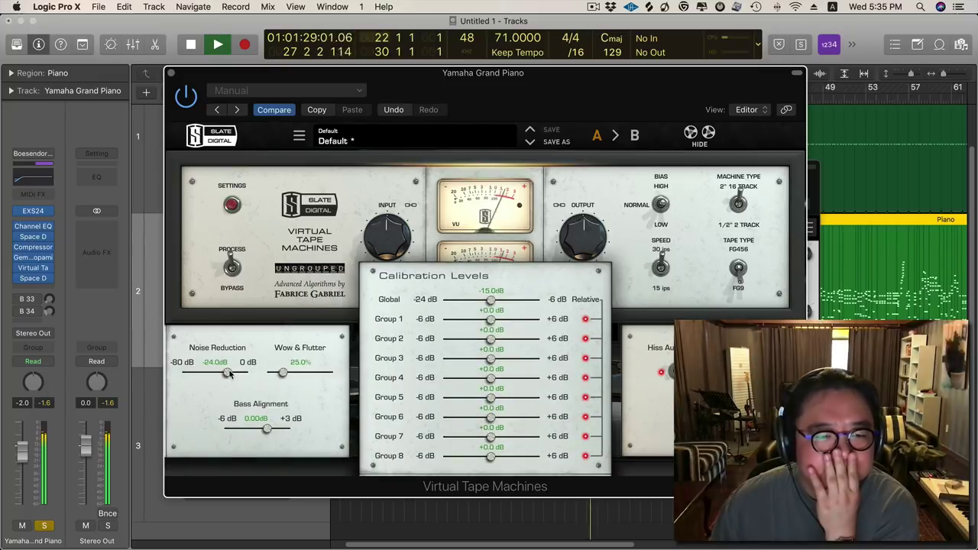
{"action": "mouse_move", "coordinate": [229, 372]}
{"action": "left_mouse_down"}
{"action": "mouse_move", "coordinate": [248, 373]}
{"action": "mouse_move", "coordinate": [235, 374]}
{"action": "left_mouse_up"}
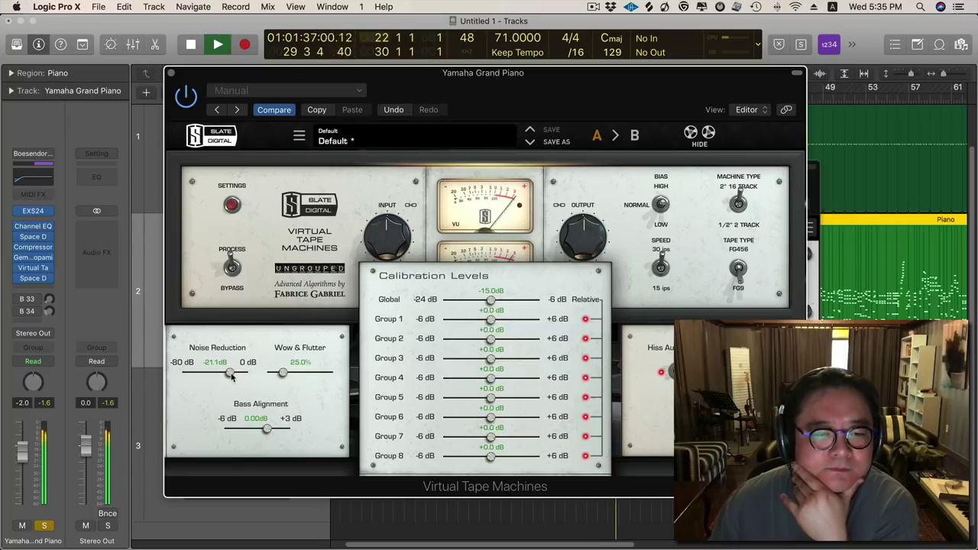
{"action": "left_click", "coordinate": [233, 205]}
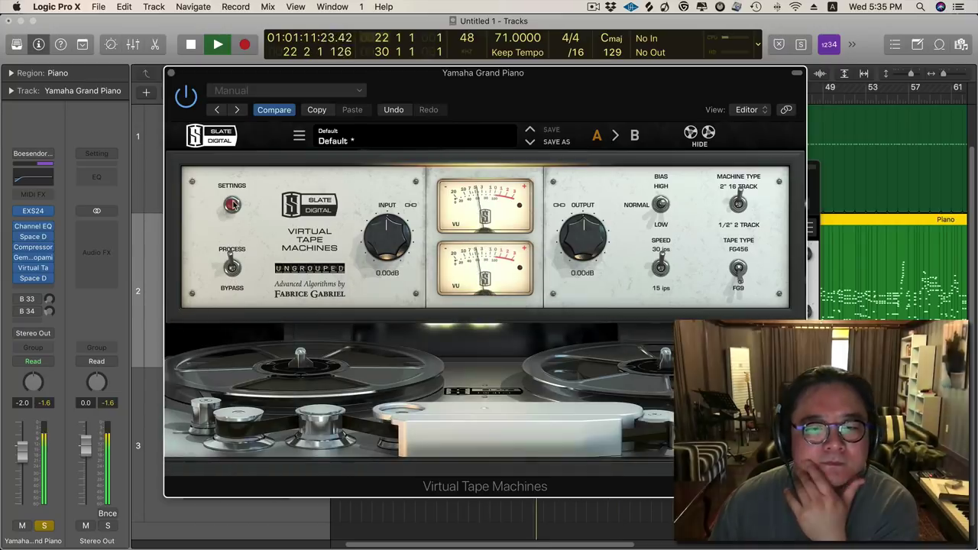
{"action": "left_click", "coordinate": [234, 271]}
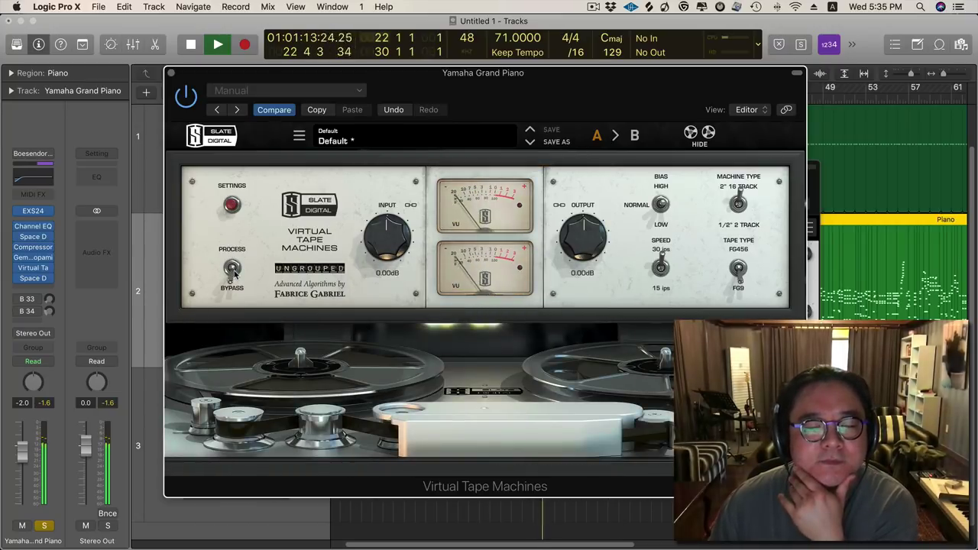
{"action": "left_click", "coordinate": [234, 271]}
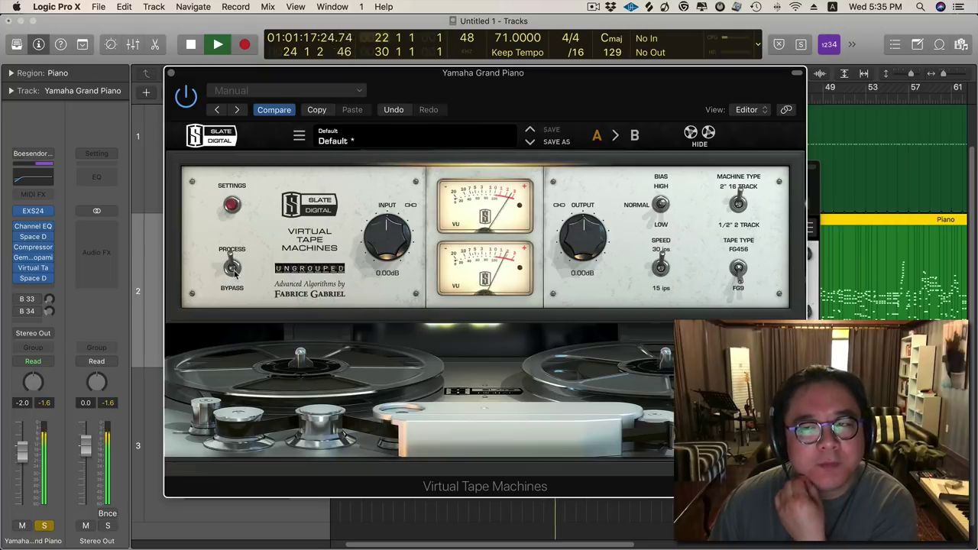
Compare the playing piano passage with Virtual Tape Machines bypassed and processing, leave it on Process, and stop playback.
{"action": "left_click", "coordinate": [234, 272]}
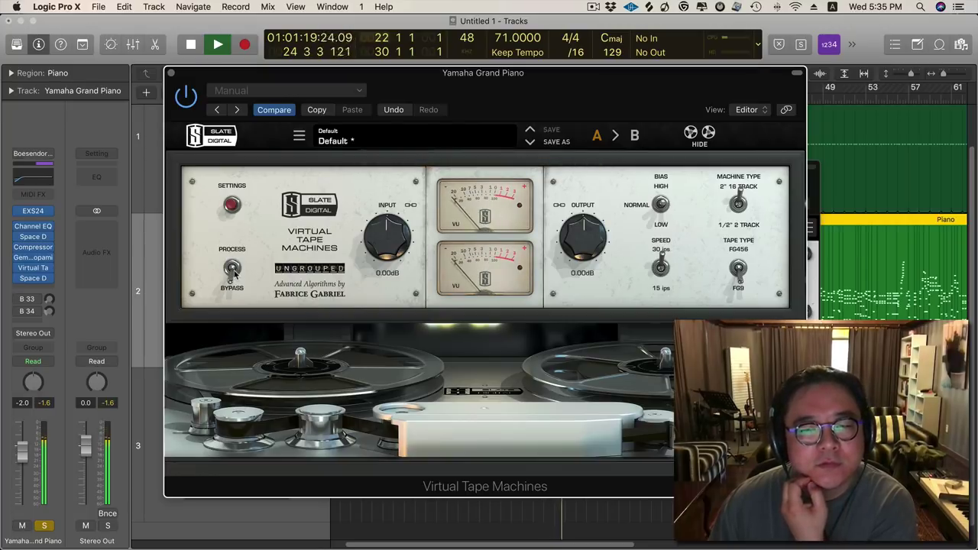
{"action": "left_click", "coordinate": [234, 271]}
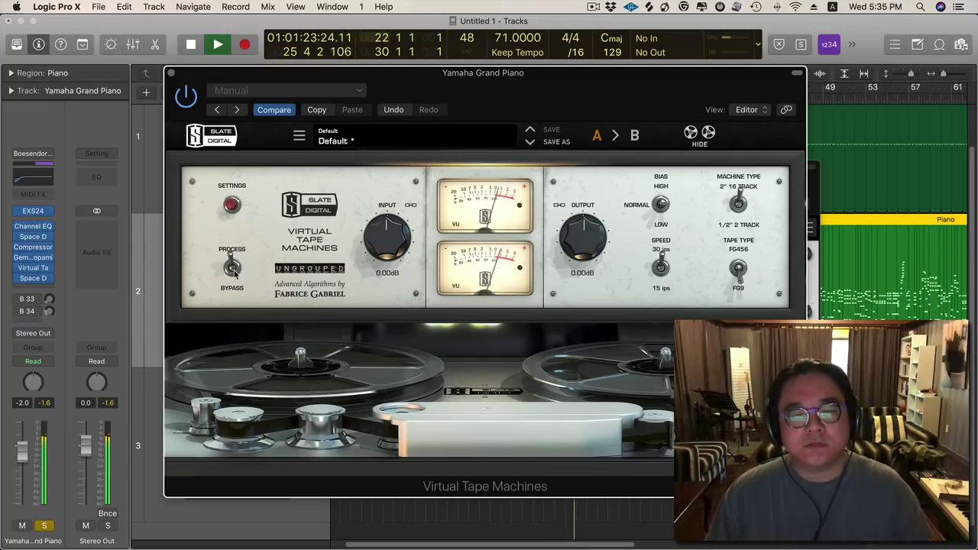
{"action": "left_click", "coordinate": [234, 271]}
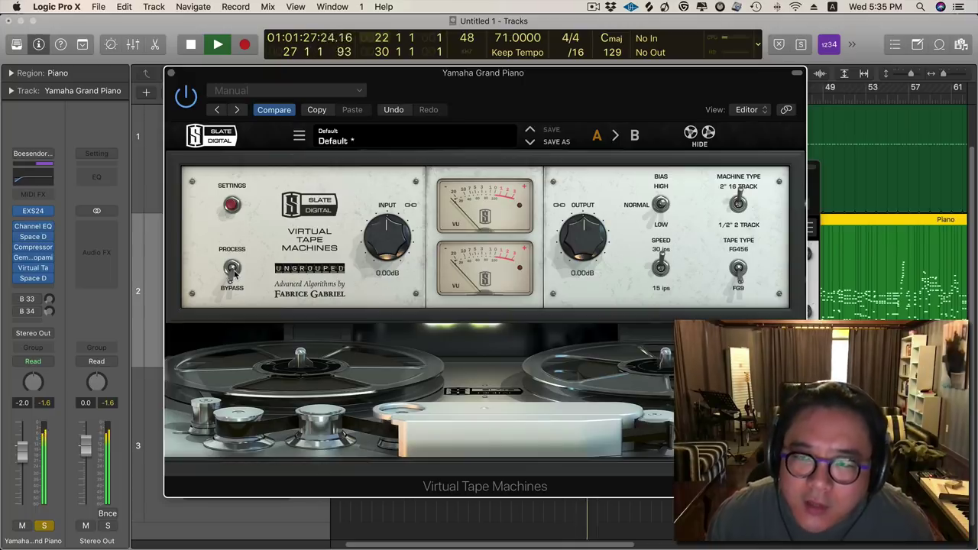
{"action": "left_click", "coordinate": [233, 269]}
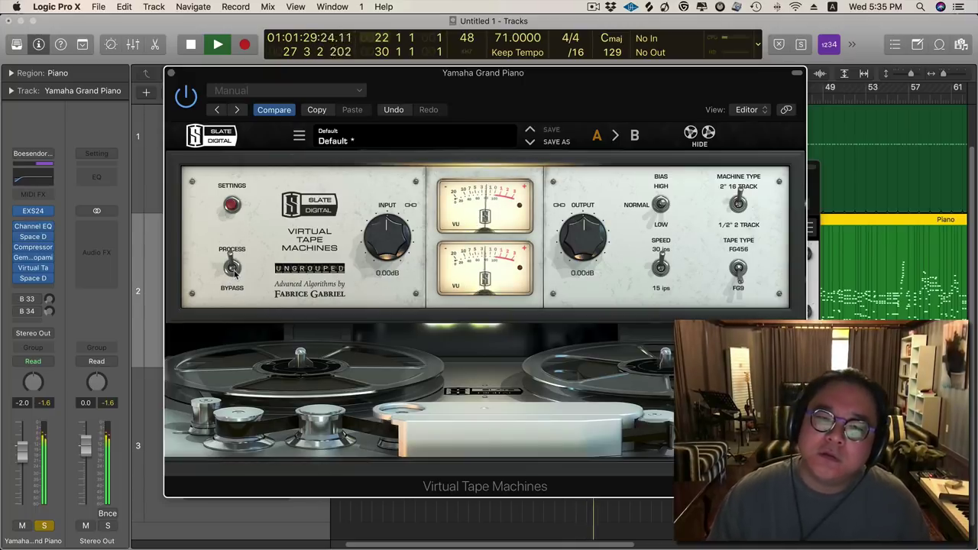
{"action": "key", "text": "space"}
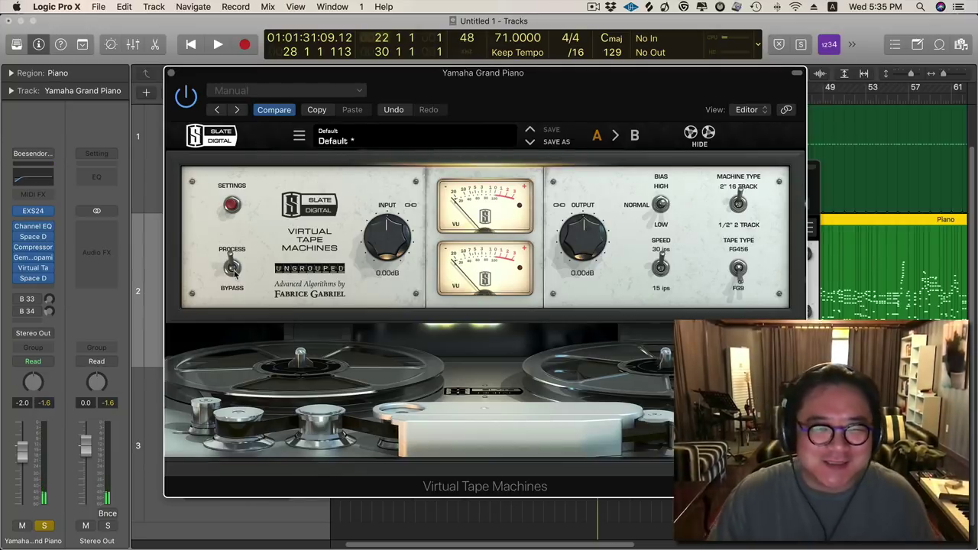
{"action": "key", "text": "space"}
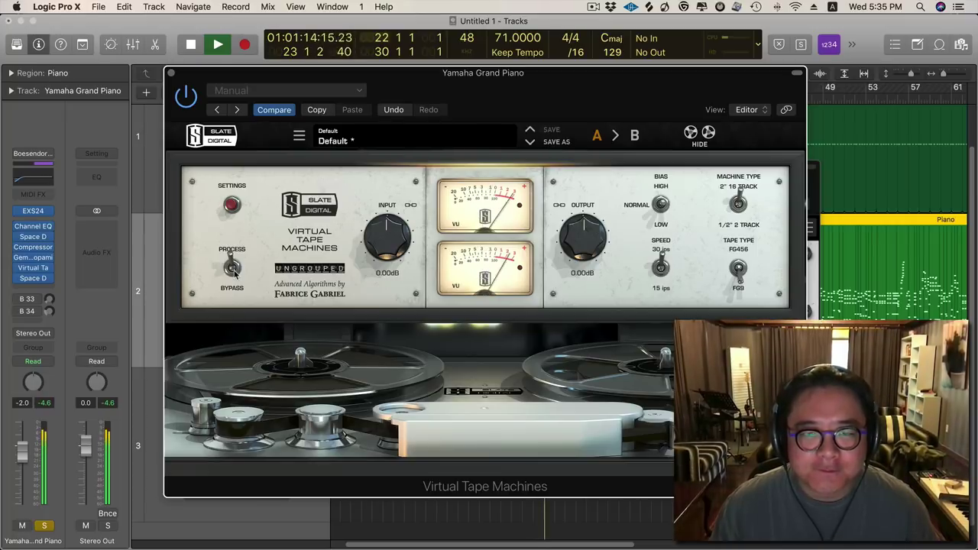
{"action": "left_click", "coordinate": [234, 272]}
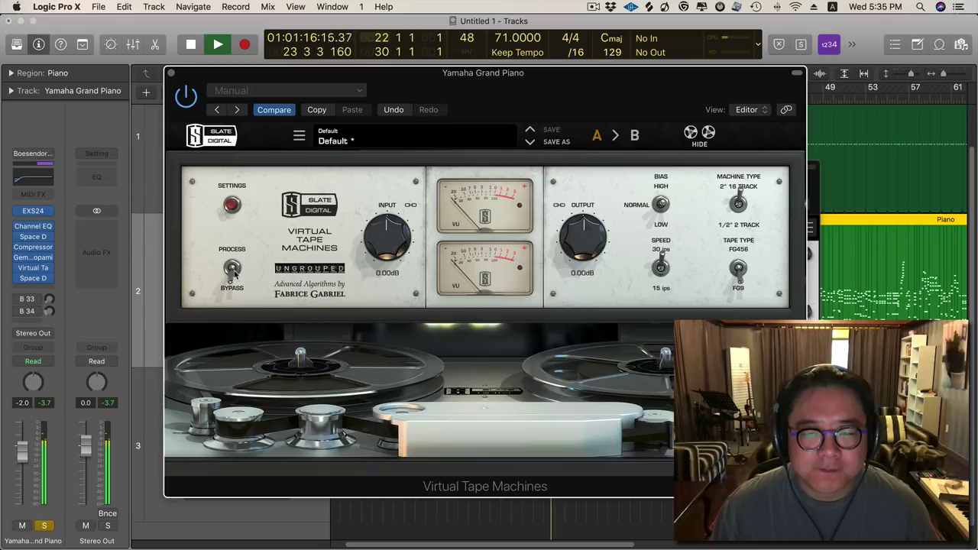
{"action": "left_click", "coordinate": [235, 272]}
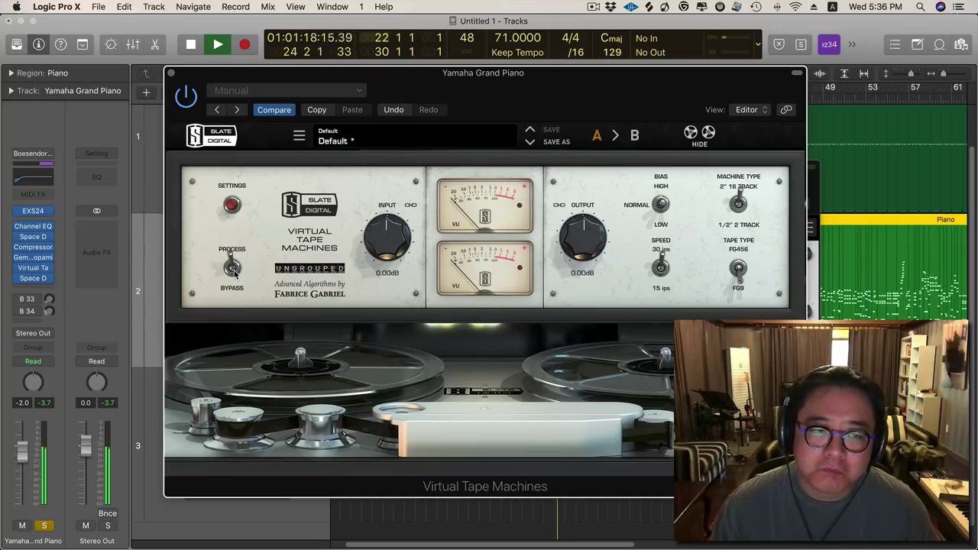
{"action": "key", "text": "space"}
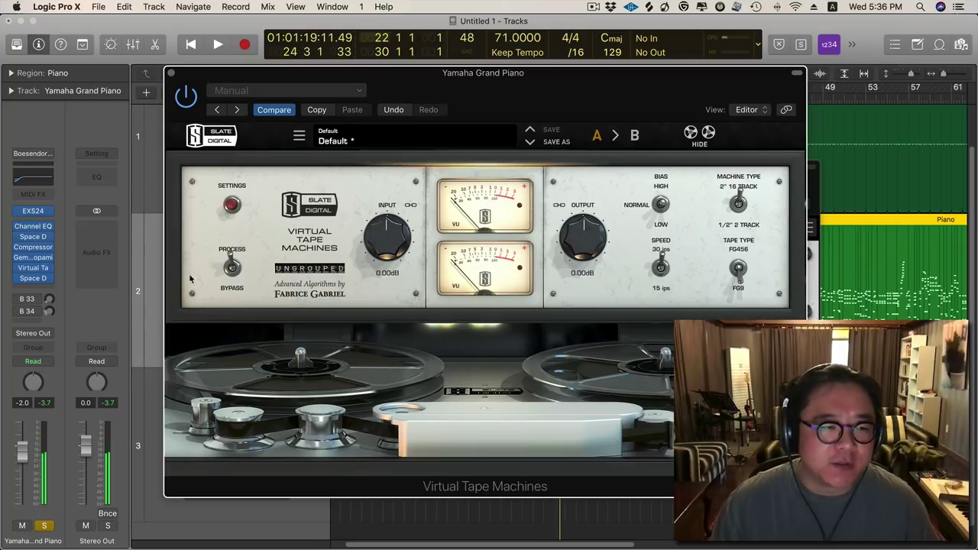
Play the passage with all six piano inserts bypassed and re-enabled, and close the open plug-in windows.
{"action": "key", "text": "space"}
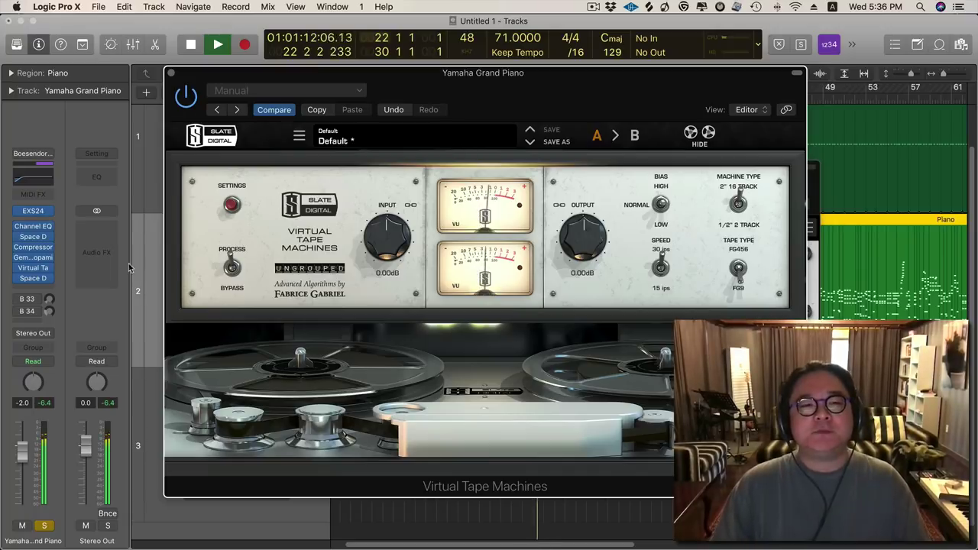
{"action": "mouse_move", "coordinate": [18, 227]}
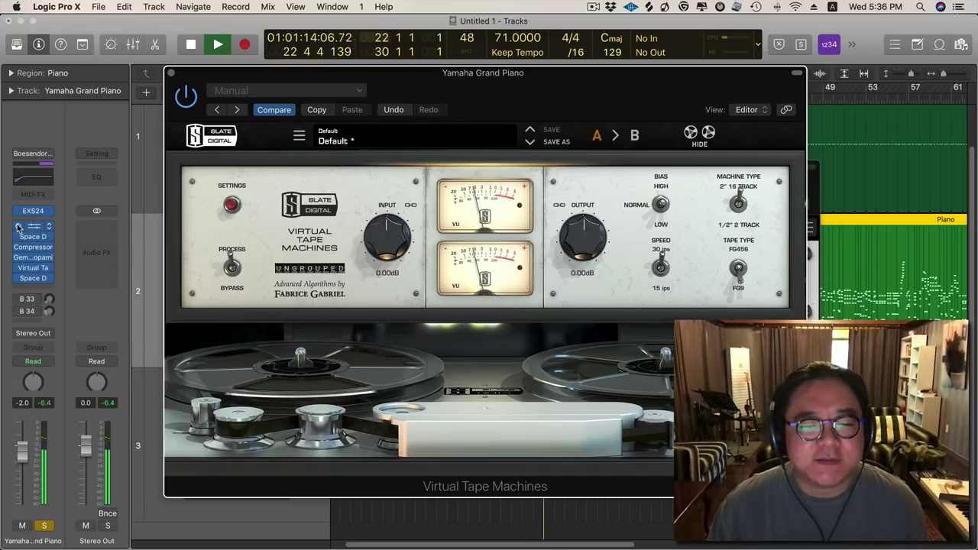
{"action": "left_click_drag", "start_coordinate": [18, 228], "coordinate": [23, 281]}
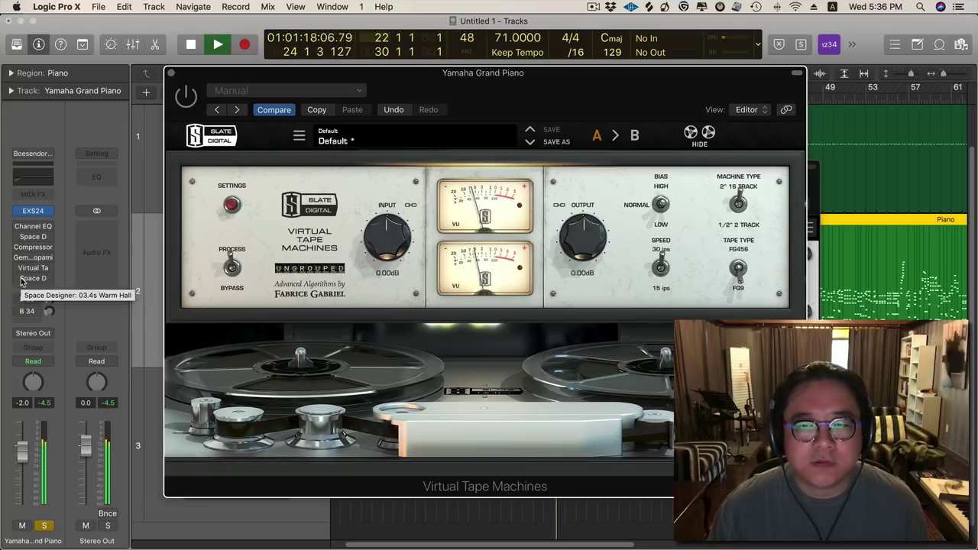
{"action": "mouse_move", "coordinate": [19, 227]}
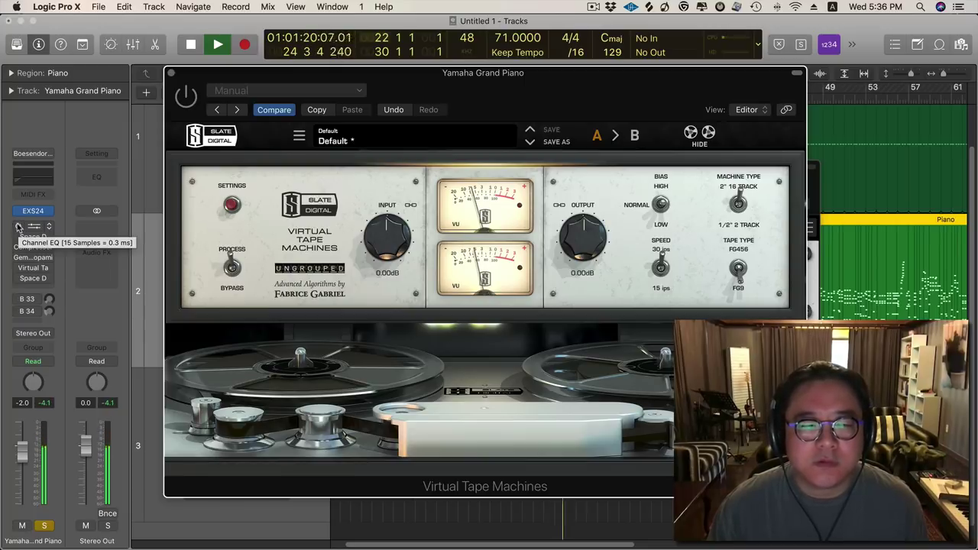
{"action": "left_click_drag", "start_coordinate": [18, 228], "coordinate": [18, 283]}
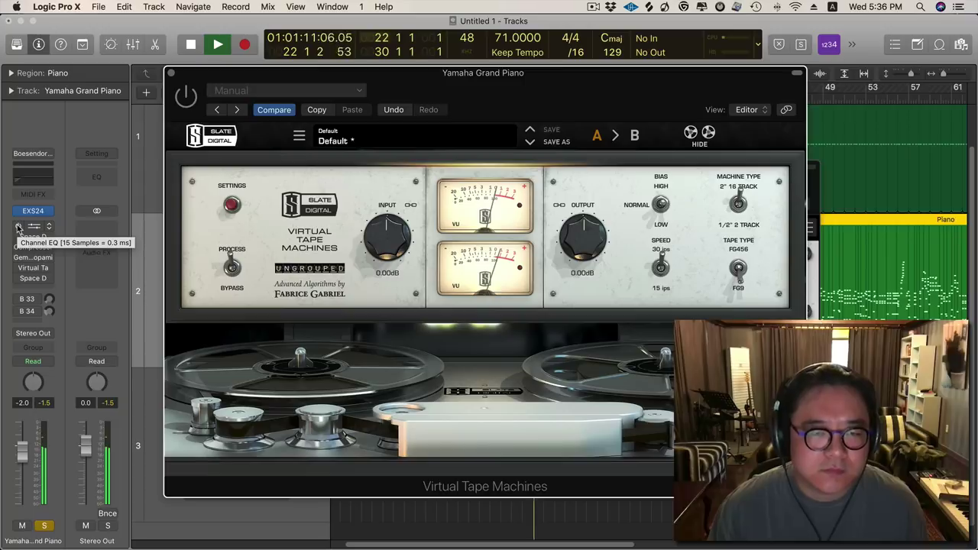
{"action": "left_click", "coordinate": [35, 260]}
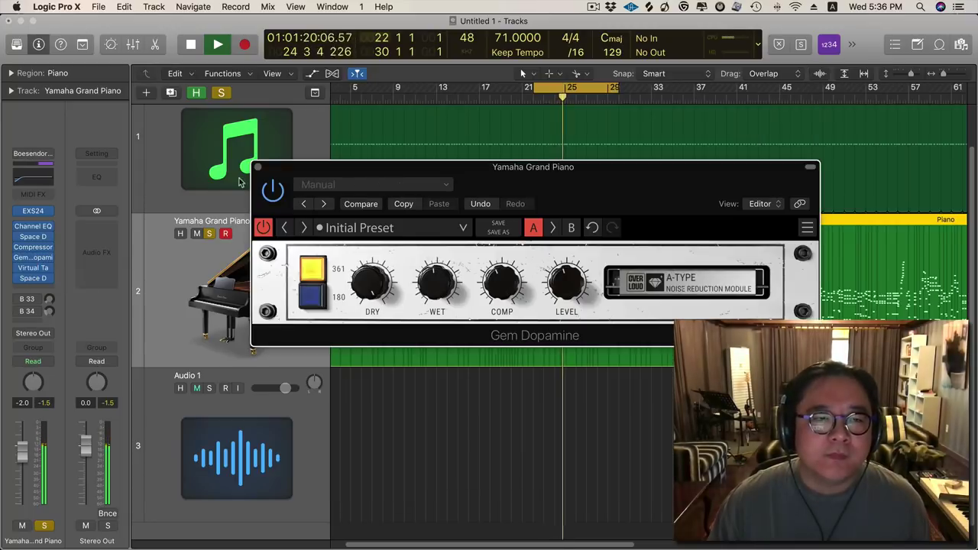
{"action": "left_click", "coordinate": [258, 166]}
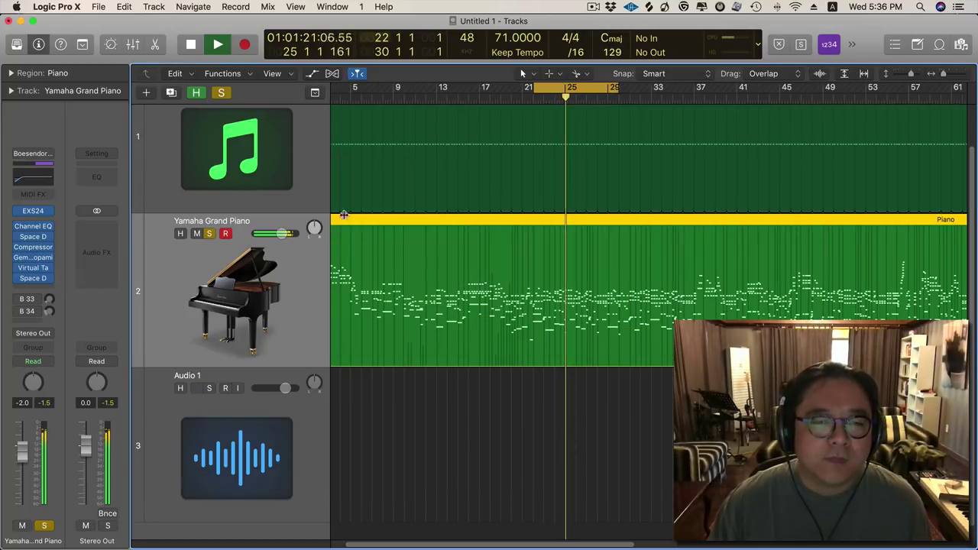
{"action": "key", "text": "space"}
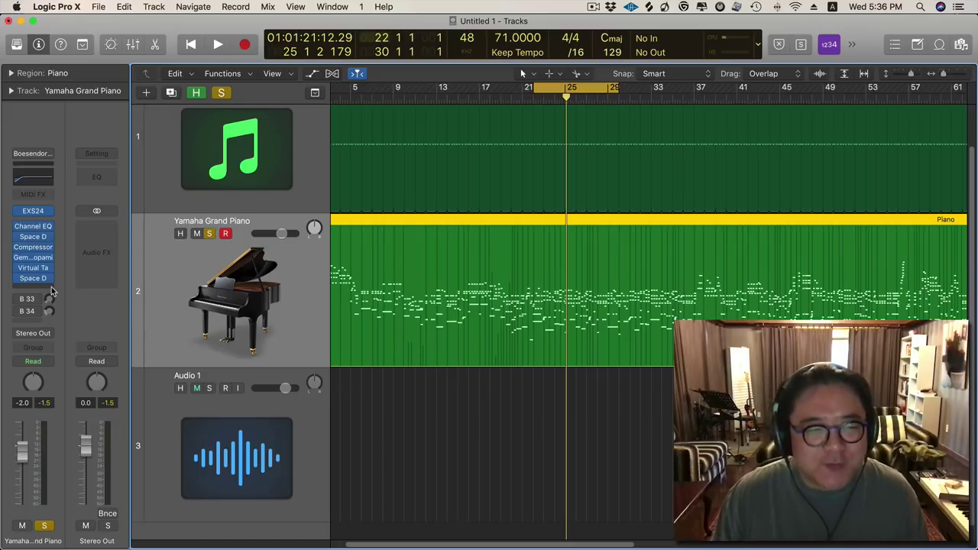
Insert the Saturation&Enhancer plug-in REAMP in stereo after the last Space Designer in the piano's insert chain.
{"action": "left_click", "coordinate": [52, 291]}
{"action": "mouse_move", "coordinate": [105, 403]}
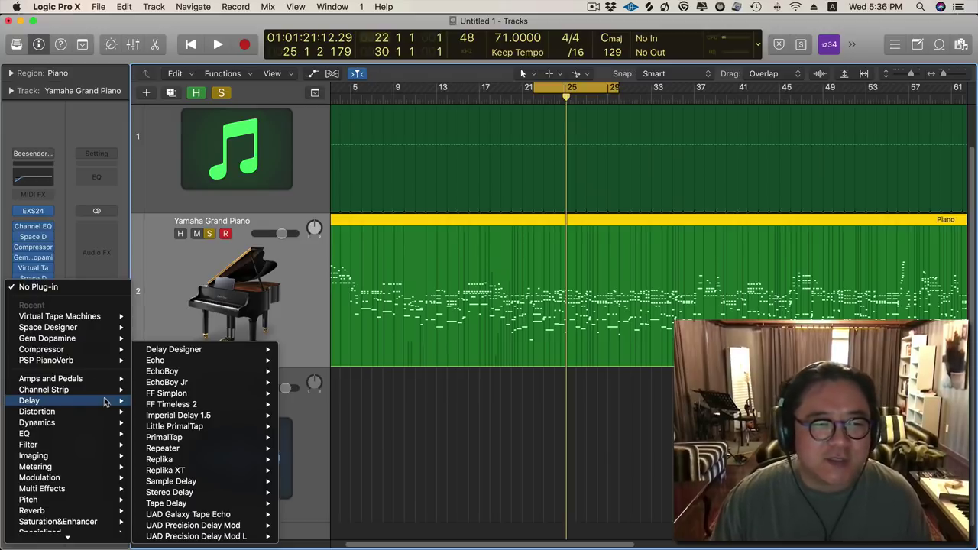
{"action": "mouse_move", "coordinate": [86, 428]}
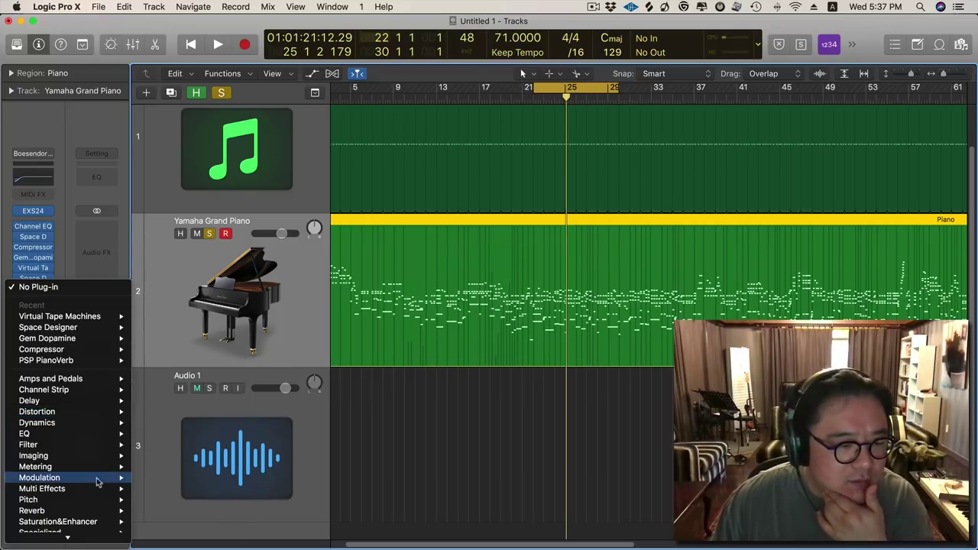
{"action": "scroll", "coordinate": [100, 474], "scroll_direction": "down", "scroll_amount": 3}
{"action": "mouse_move", "coordinate": [103, 466]}
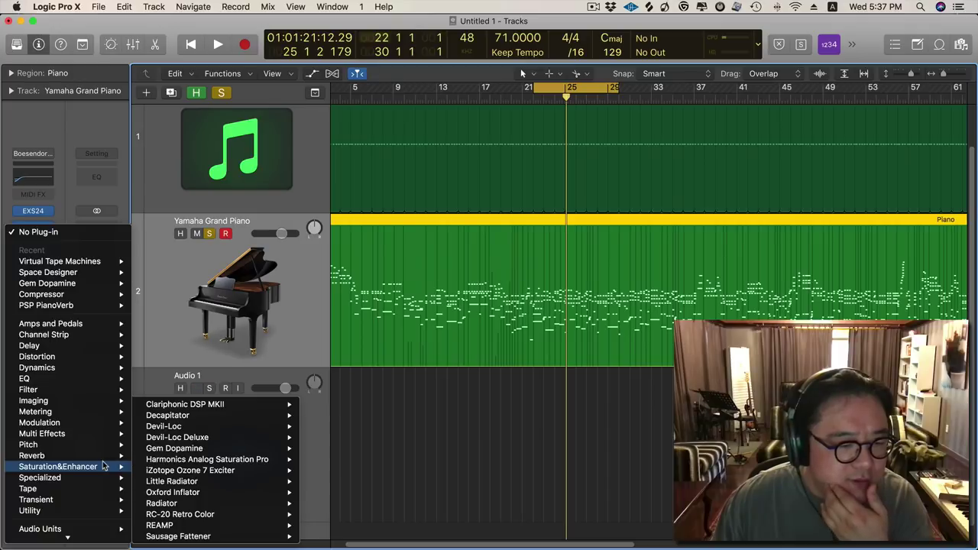
{"action": "mouse_move", "coordinate": [245, 529]}
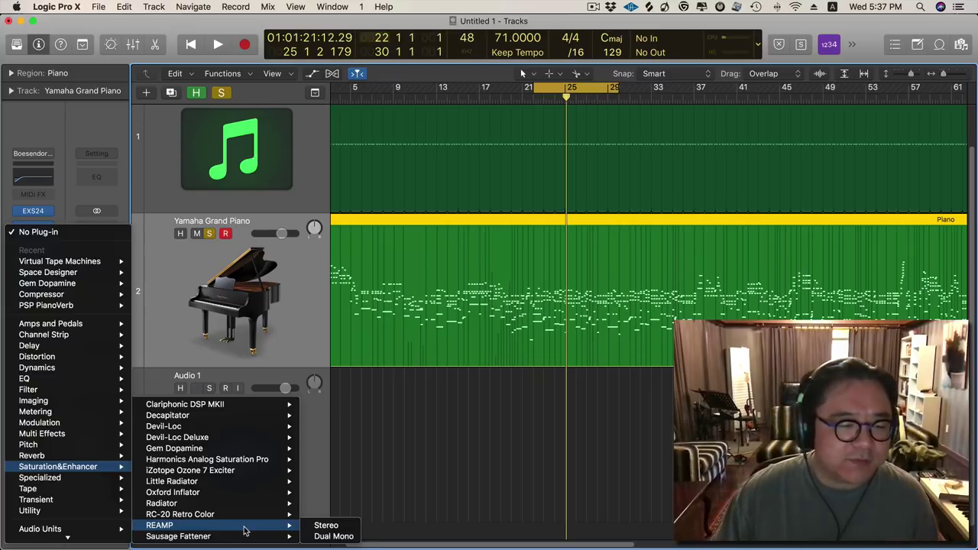
{"action": "left_click", "coordinate": [326, 525]}
{"action": "left_click_drag", "start_coordinate": [311, 63], "coordinate": [594, 165]}
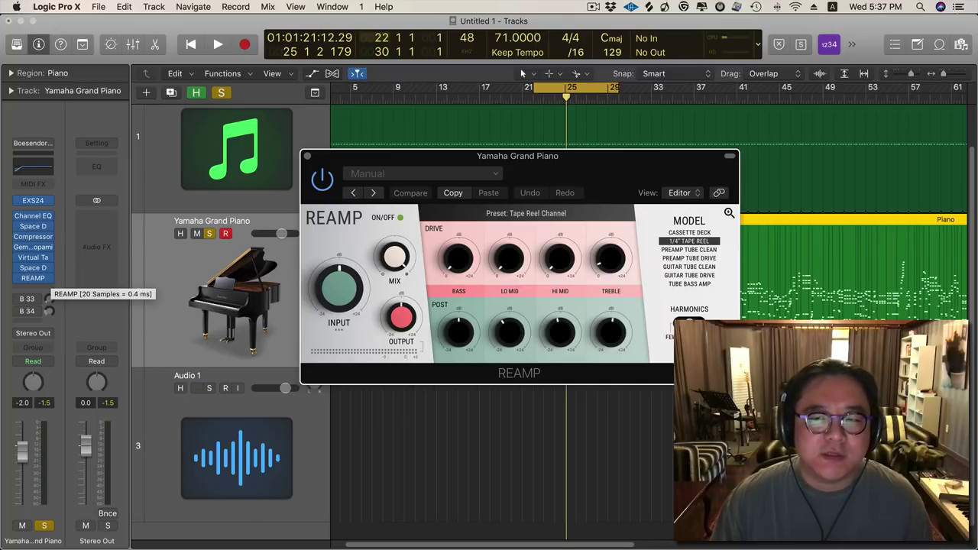
Play the passage, audition REAMP's Cassette Deck, Preamp Tube Clean and Preamp Tube Drive models, and leave Preamp Tube Drive selected.
{"action": "key", "text": "space"}
{"action": "left_click_drag", "start_coordinate": [583, 170], "coordinate": [594, 194]}
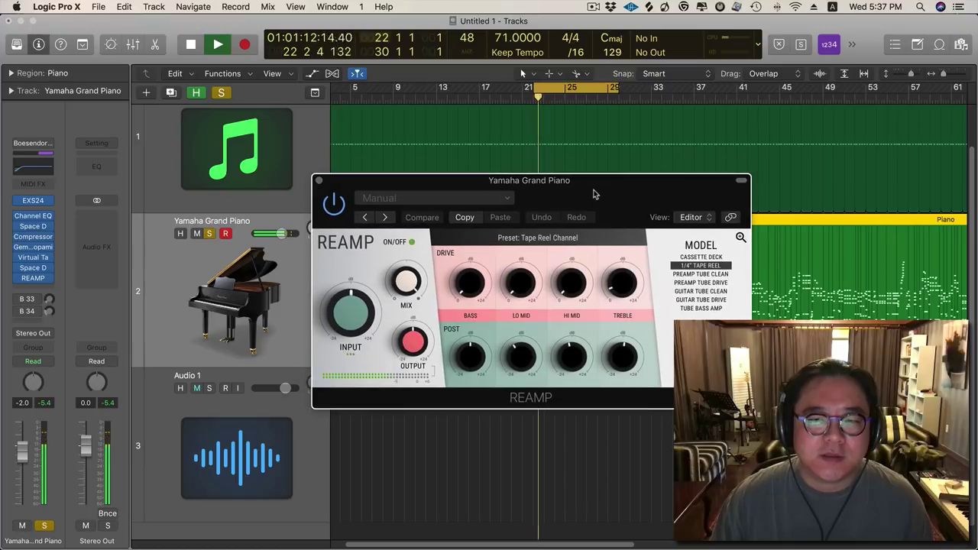
{"action": "left_click", "coordinate": [701, 257]}
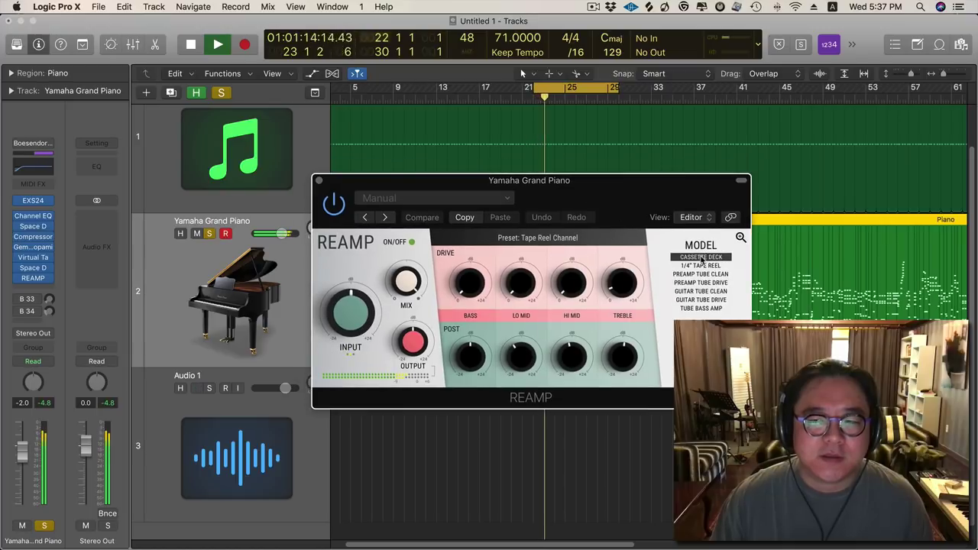
{"action": "left_click", "coordinate": [700, 275]}
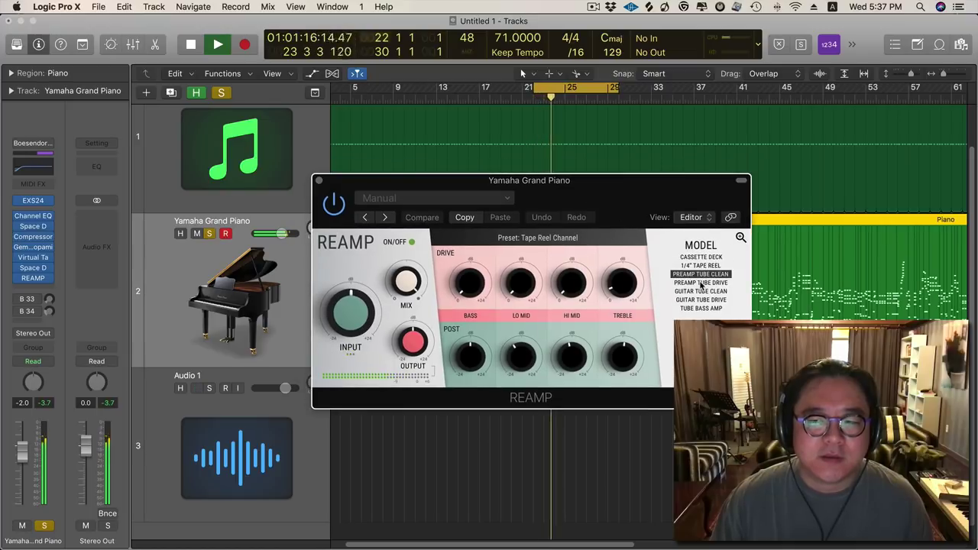
{"action": "left_click", "coordinate": [701, 283]}
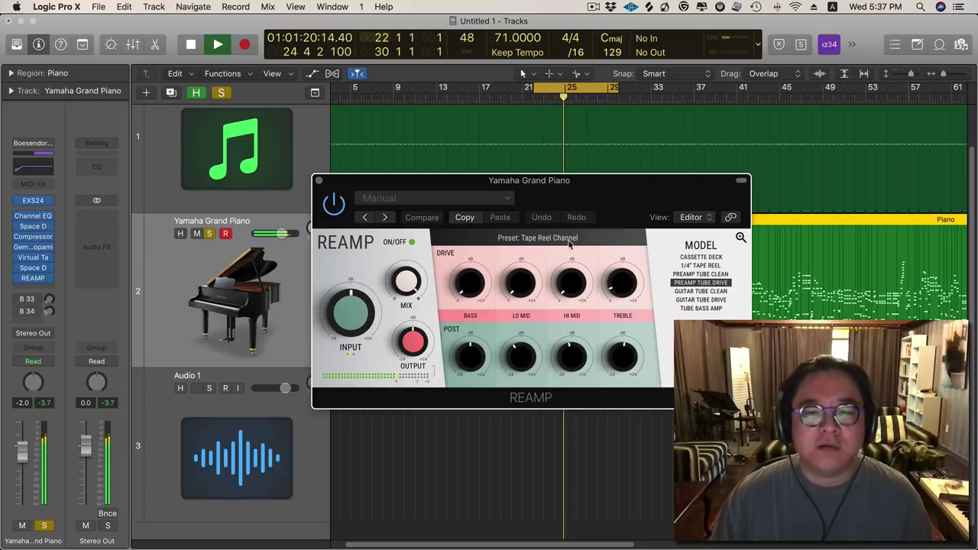
{"action": "left_click_drag", "start_coordinate": [529, 182], "coordinate": [500, 161]}
{"action": "key", "text": "space"}
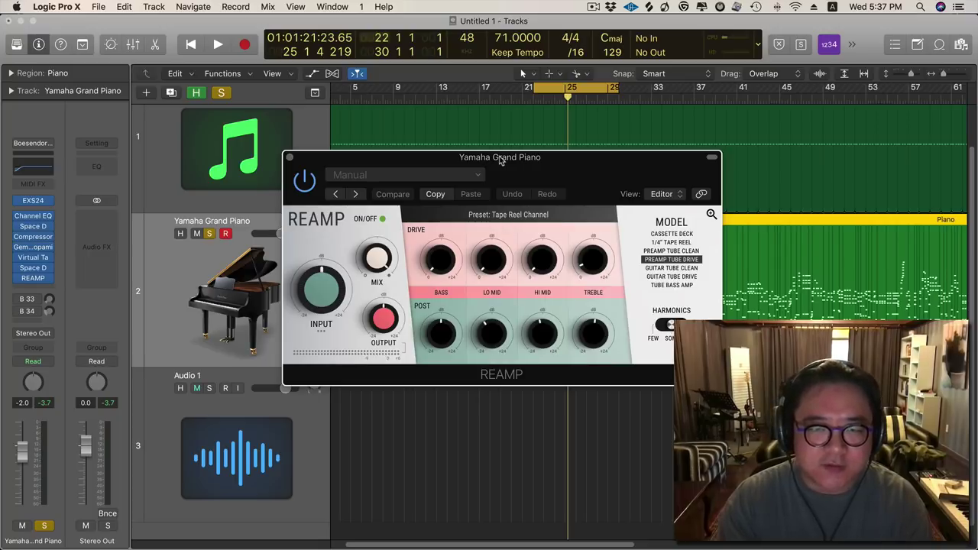
Replay the passage, compare REAMP's Cassette Deck model with both preamp tube models, and keep Preamp Tube Drive.
{"action": "key", "text": "space"}
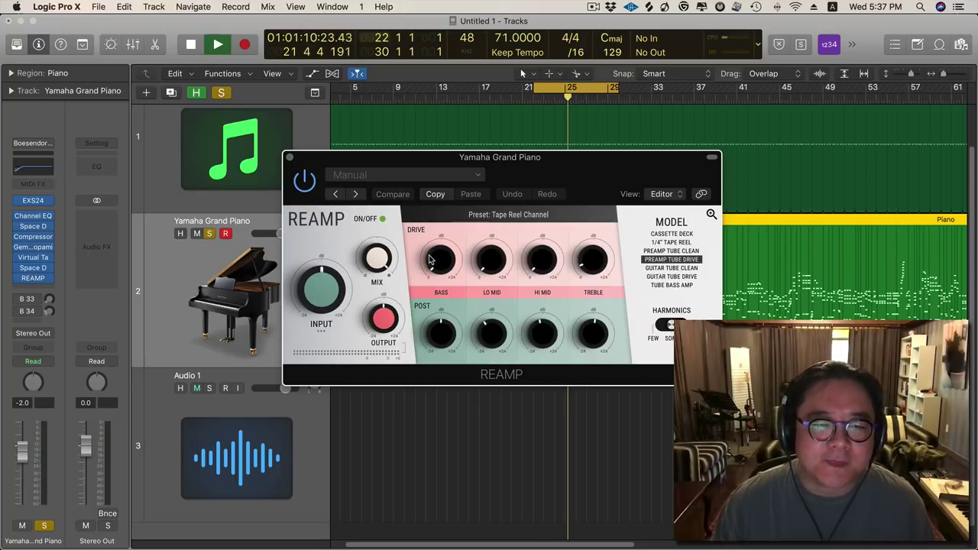
{"action": "left_click", "coordinate": [661, 243]}
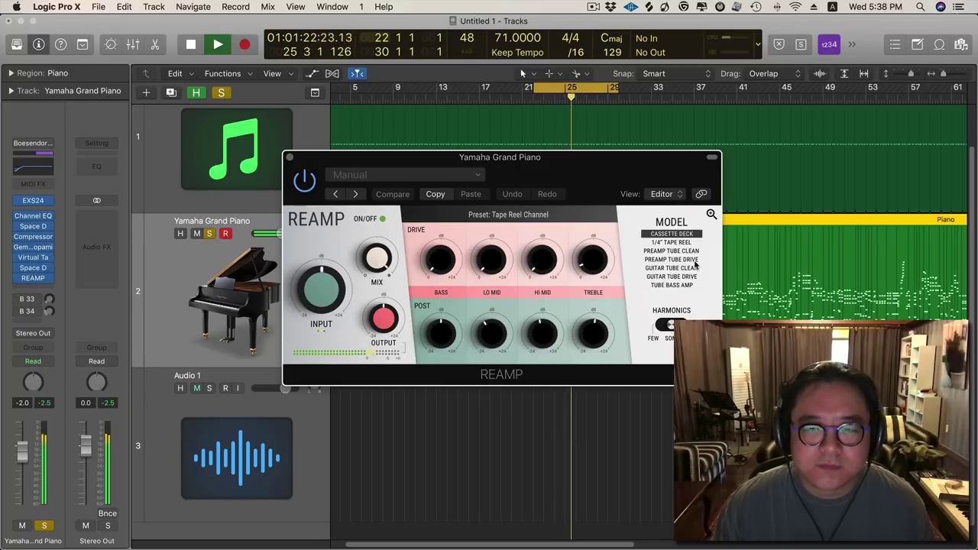
{"action": "left_click", "coordinate": [693, 260]}
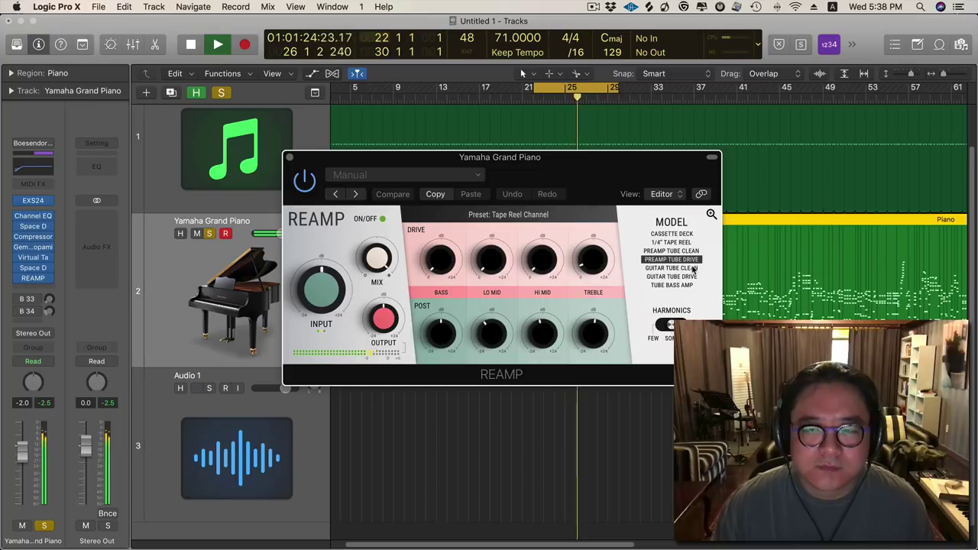
{"action": "left_click", "coordinate": [687, 261]}
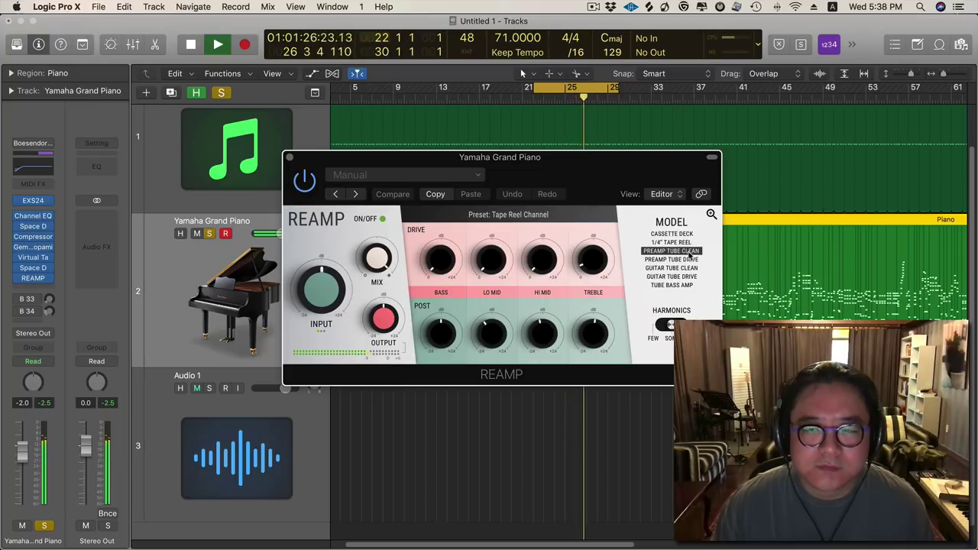
{"action": "left_click", "coordinate": [688, 260]}
{"action": "key", "text": "space"}
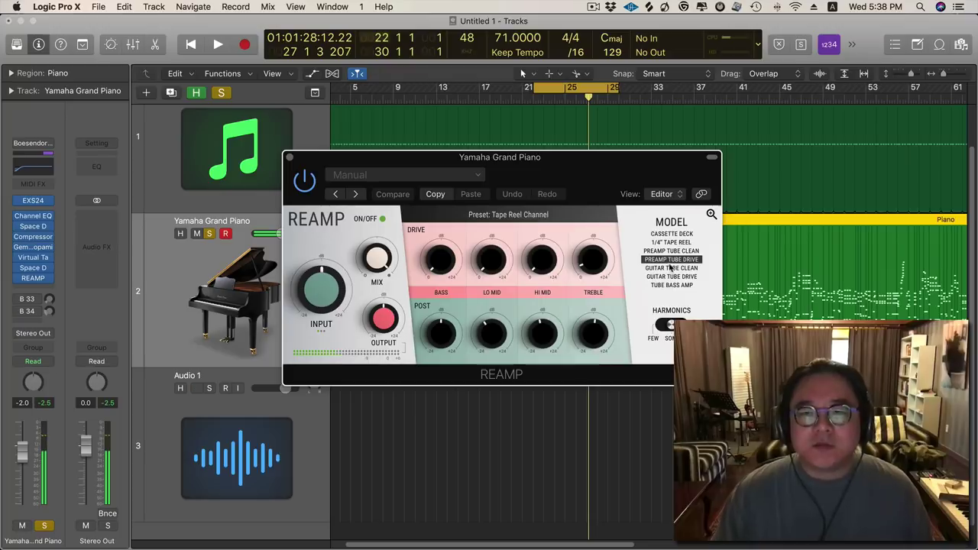
Play the passage while browsing REAMP's presets, including the Keys category, and close the preset list without loading one.
{"action": "left_click_drag", "start_coordinate": [516, 176], "coordinate": [522, 168]}
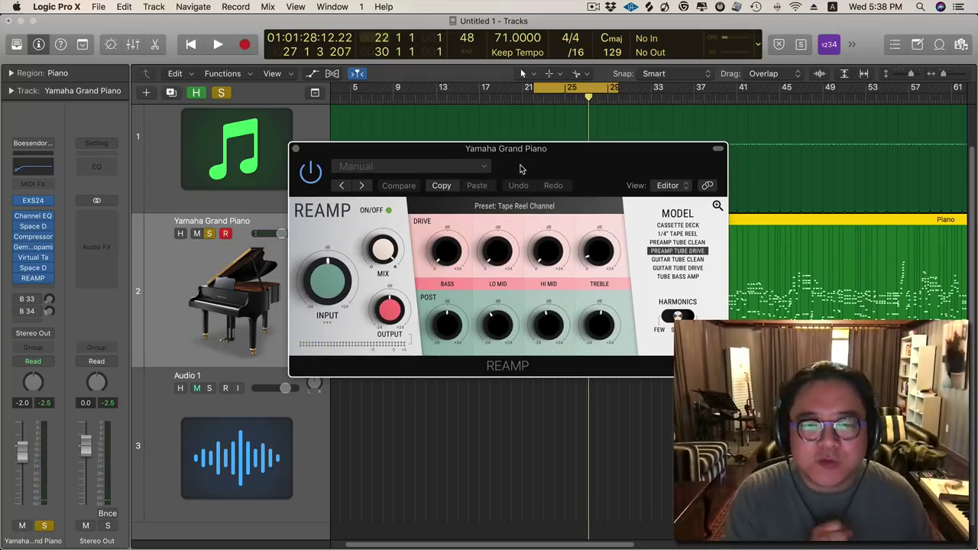
{"action": "key", "text": "space"}
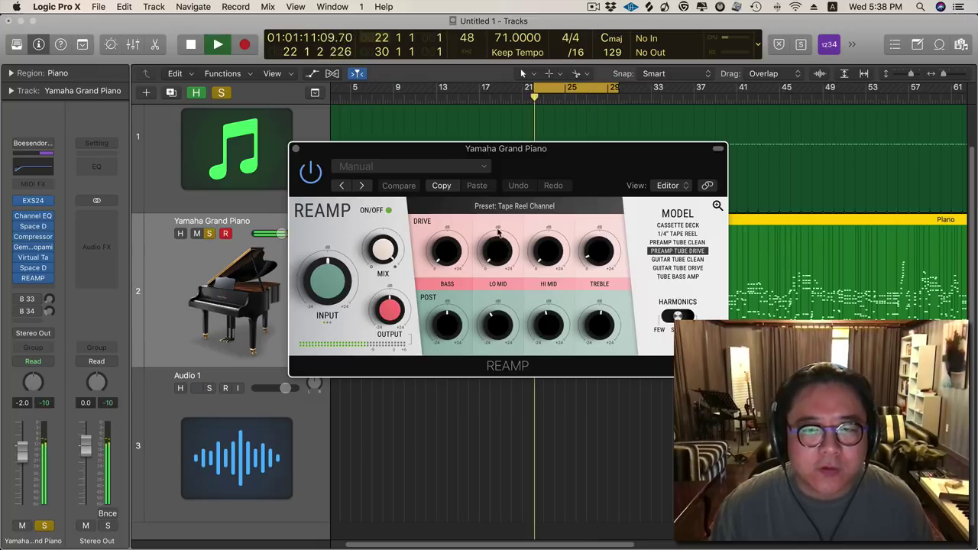
{"action": "left_click", "coordinate": [512, 208]}
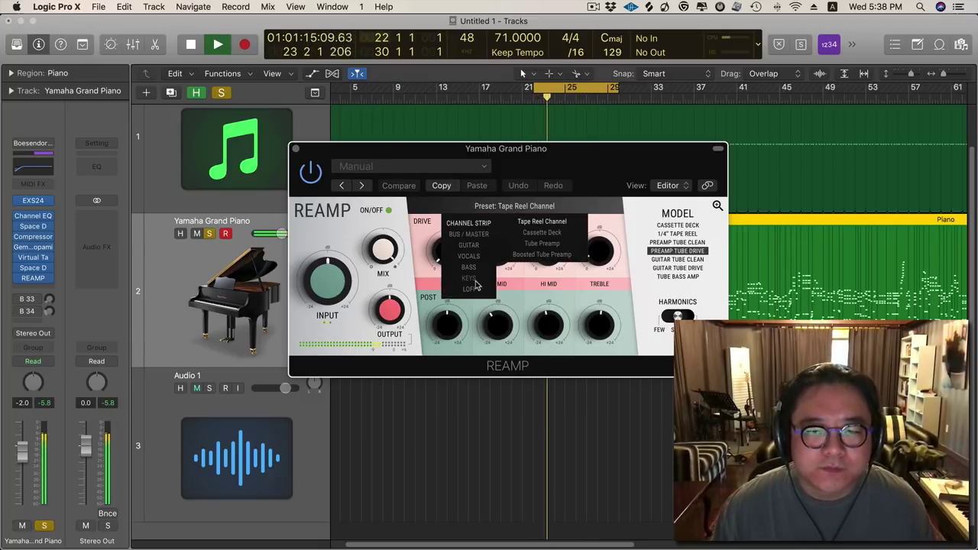
{"action": "mouse_move", "coordinate": [468, 278]}
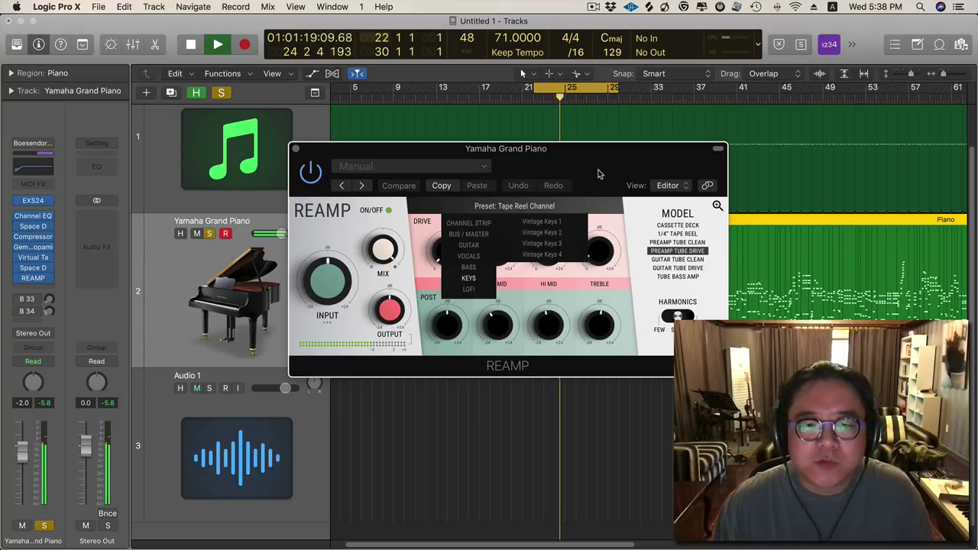
{"action": "left_click", "coordinate": [480, 212]}
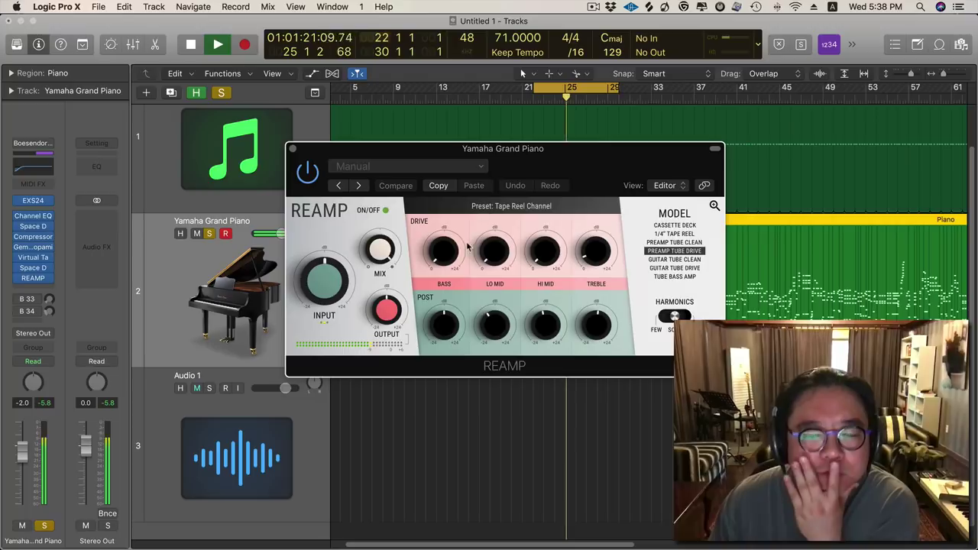
Sweep REAMP's Bass drive during playback and raise all four drive bands, setting Lo Mid drive to about 4.8 dB.
{"action": "left_click_drag", "start_coordinate": [444, 252], "coordinate": [451, 288]}
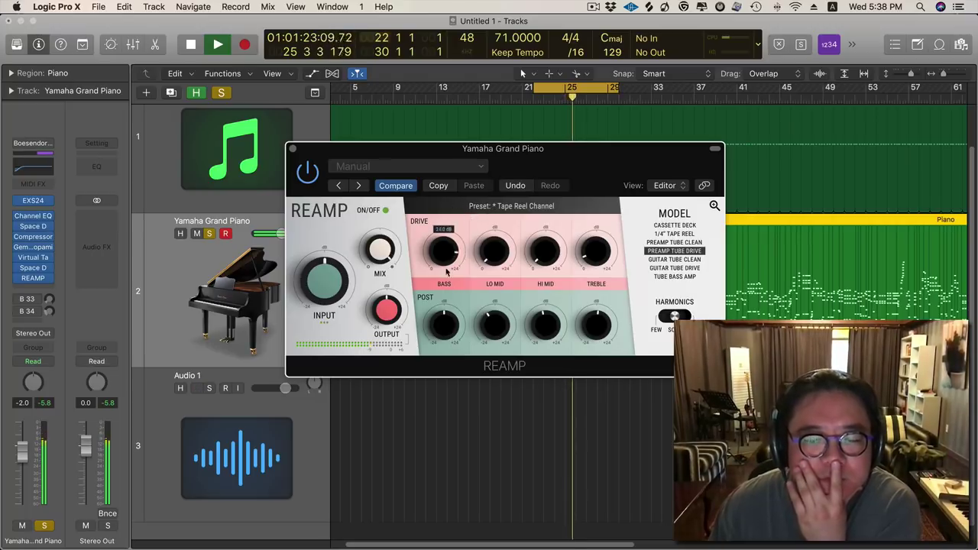
{"action": "key", "text": "space"}
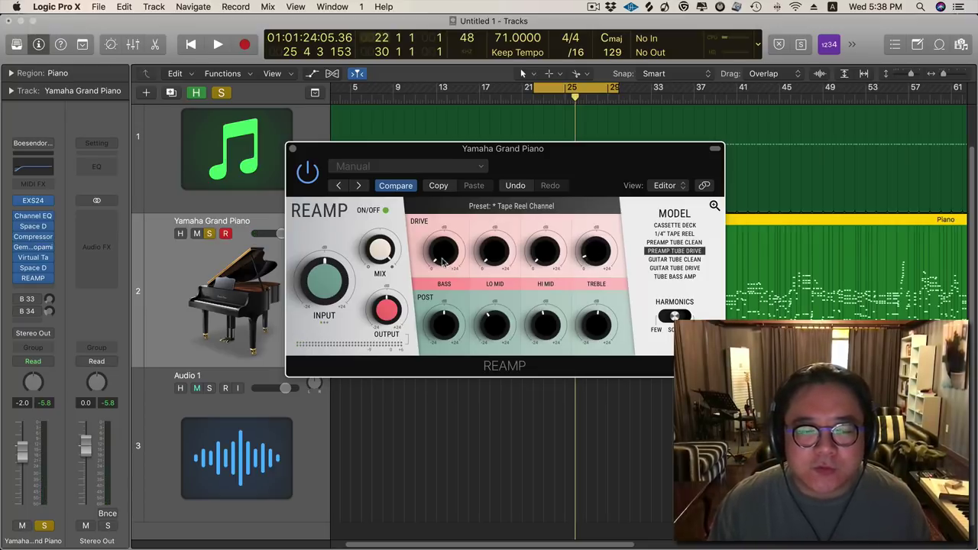
{"action": "key", "text": "space"}
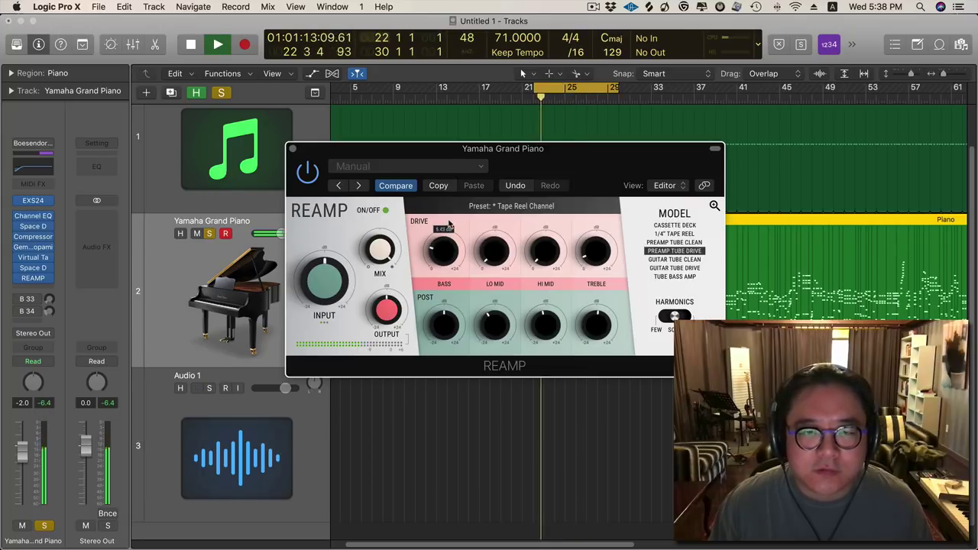
{"action": "left_click_drag", "start_coordinate": [444, 239], "coordinate": [596, 245]}
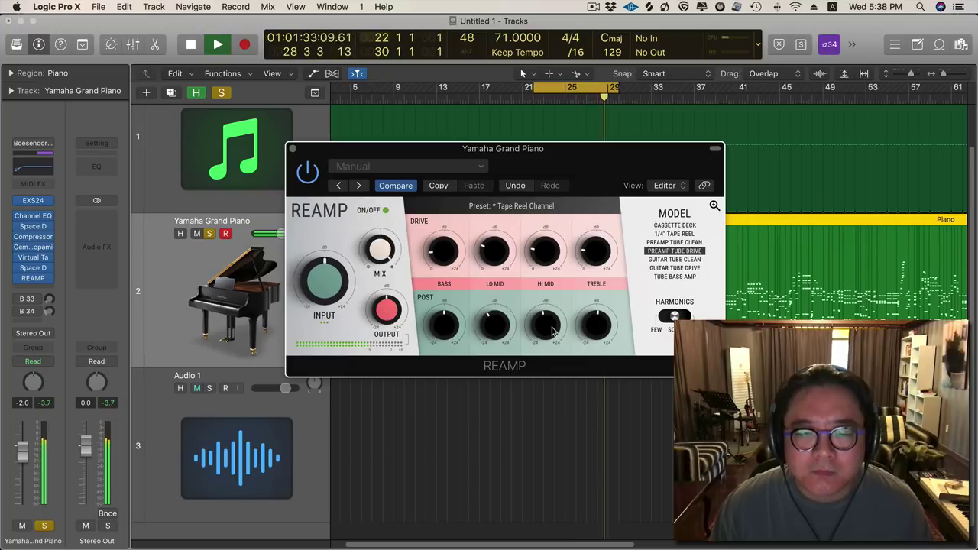
{"action": "mouse_move", "coordinate": [493, 263]}
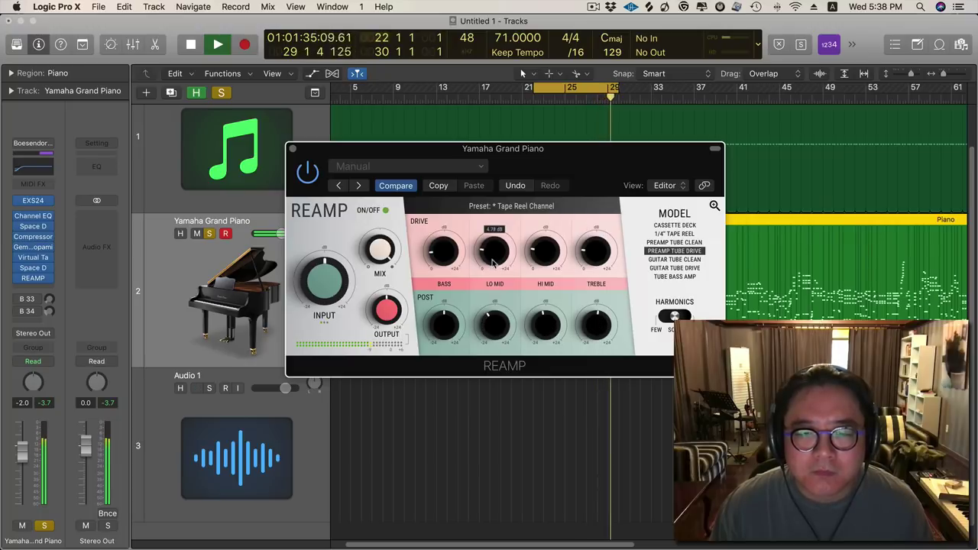
{"action": "mouse_move", "coordinate": [554, 261]}
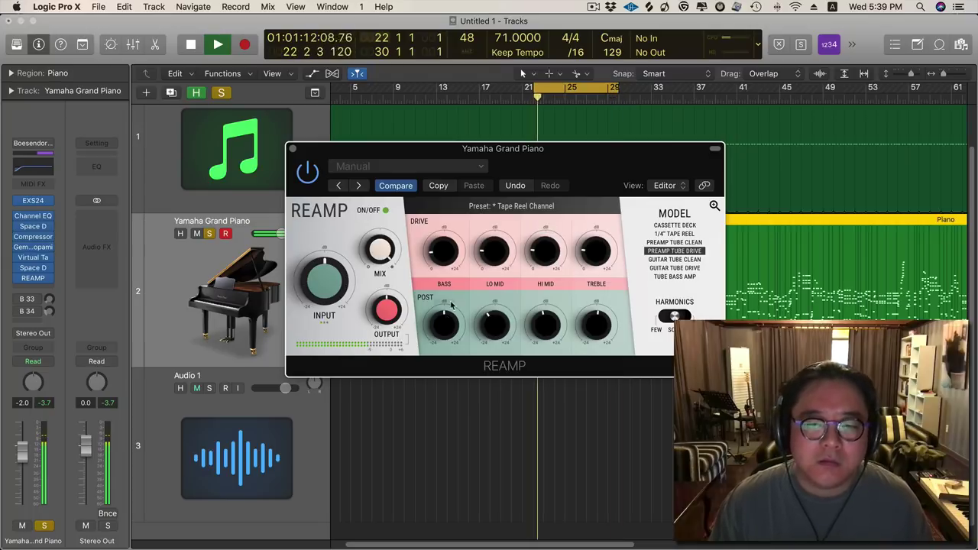
Set REAMP's post Bass to 0 dB, sweep the post Lo Mid while replaying the passage, and leave it at about 8.4 dB.
{"action": "mouse_move", "coordinate": [452, 302]}
{"action": "left_click_drag", "start_coordinate": [453, 302], "coordinate": [451, 321]}
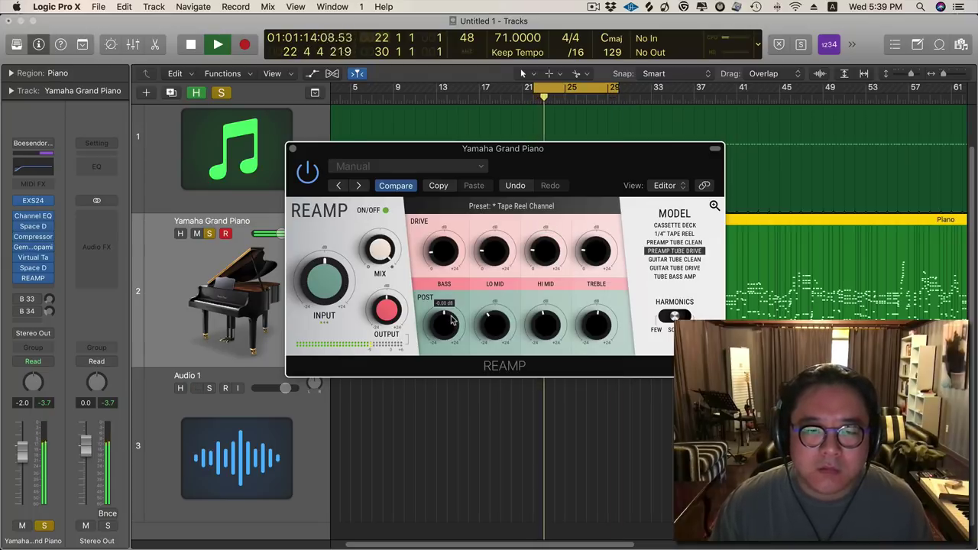
{"action": "key", "text": "space"}
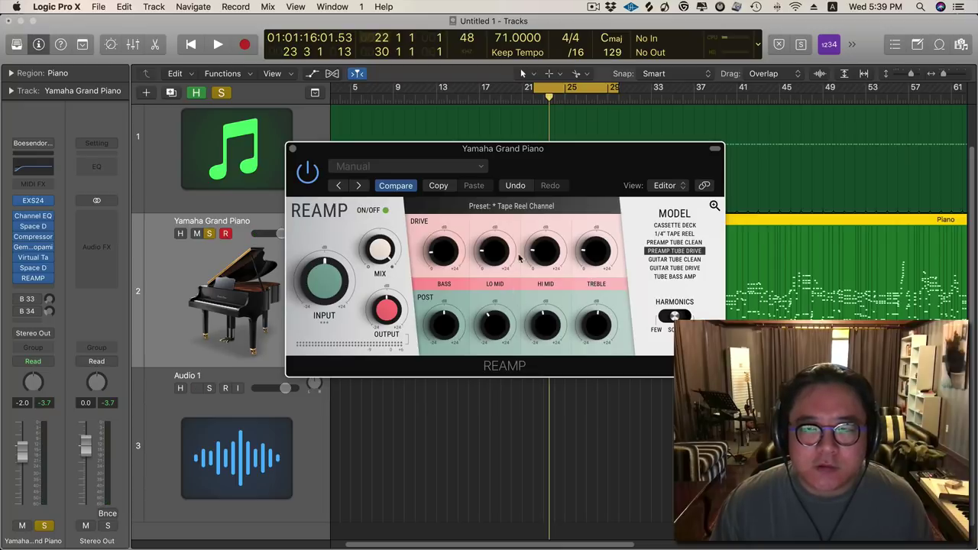
{"action": "key", "text": "space"}
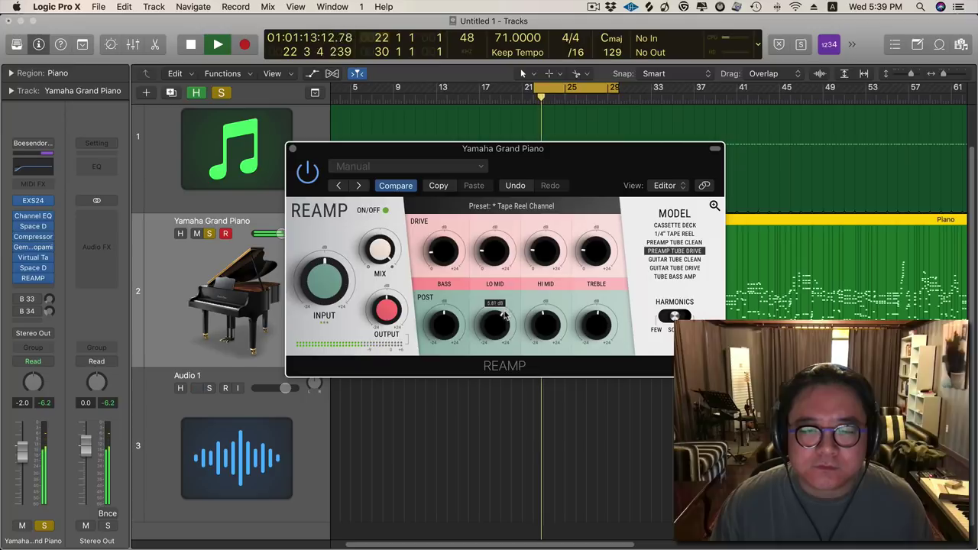
{"action": "left_click_drag", "start_coordinate": [505, 316], "coordinate": [498, 336]}
{"action": "key", "text": "space"}
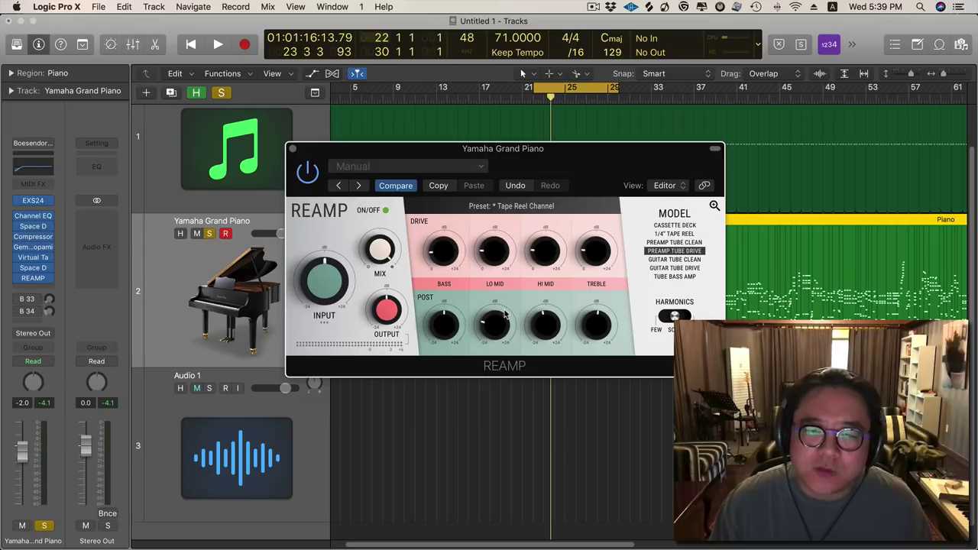
{"action": "key", "text": "space"}
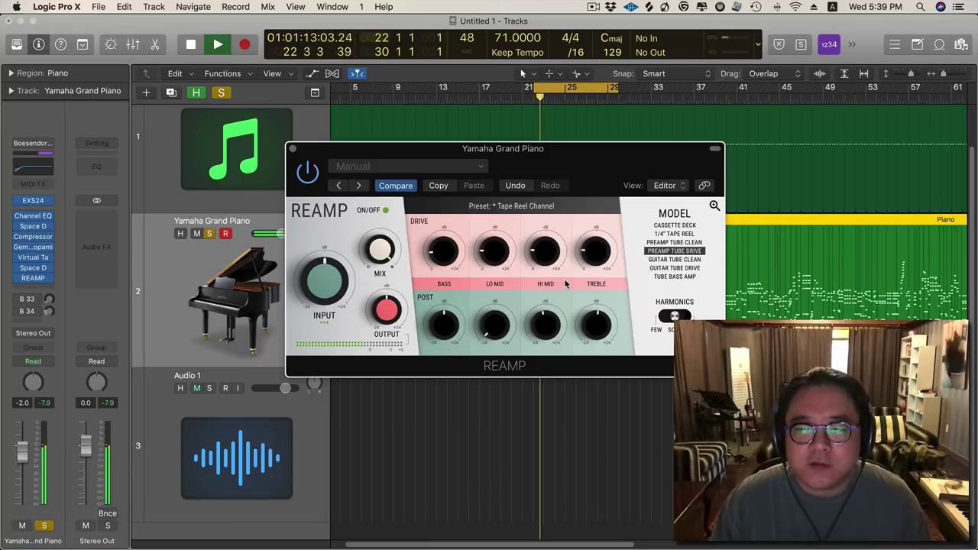
{"action": "left_click_drag", "start_coordinate": [500, 327], "coordinate": [503, 282]}
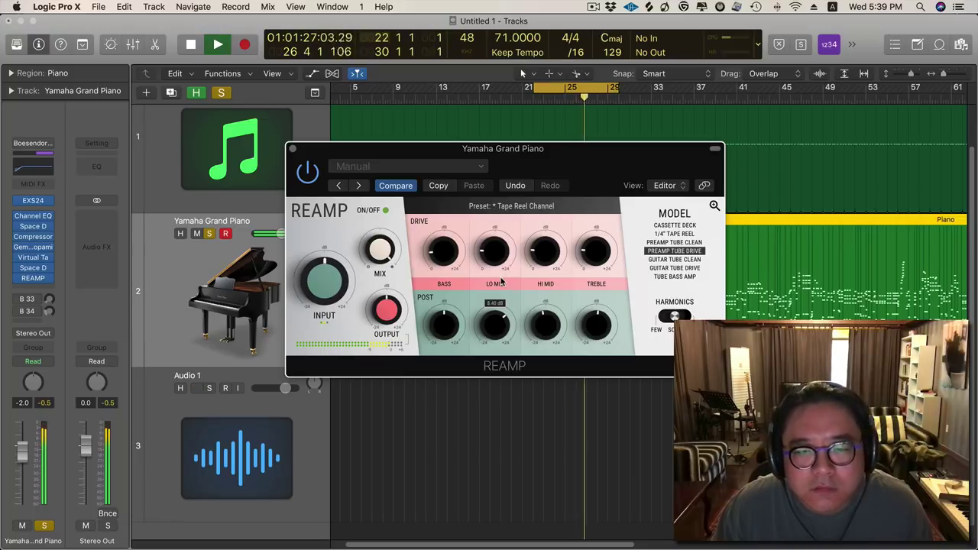
{"action": "key", "text": "space"}
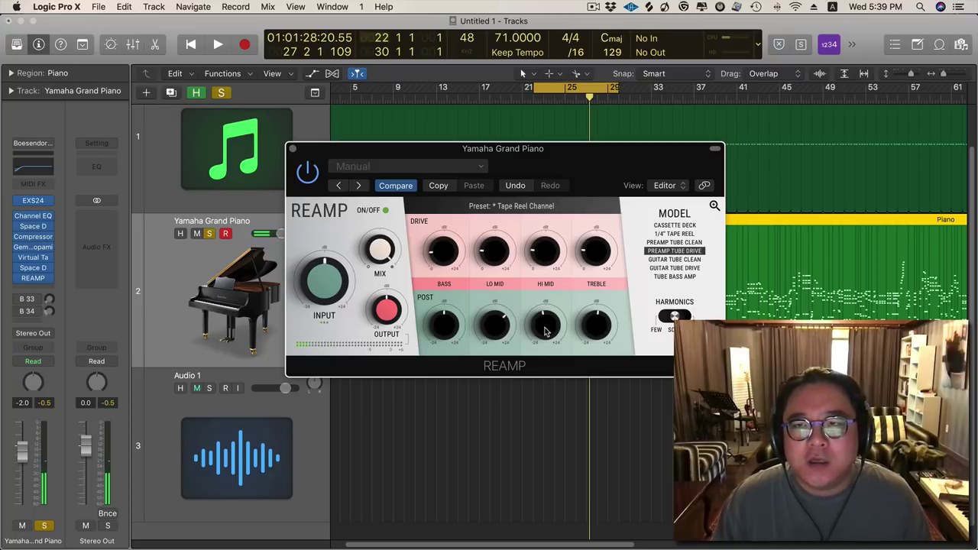
Replay the passage from the cycle start and lower REAMP's Mix amount.
{"action": "key", "text": "space"}
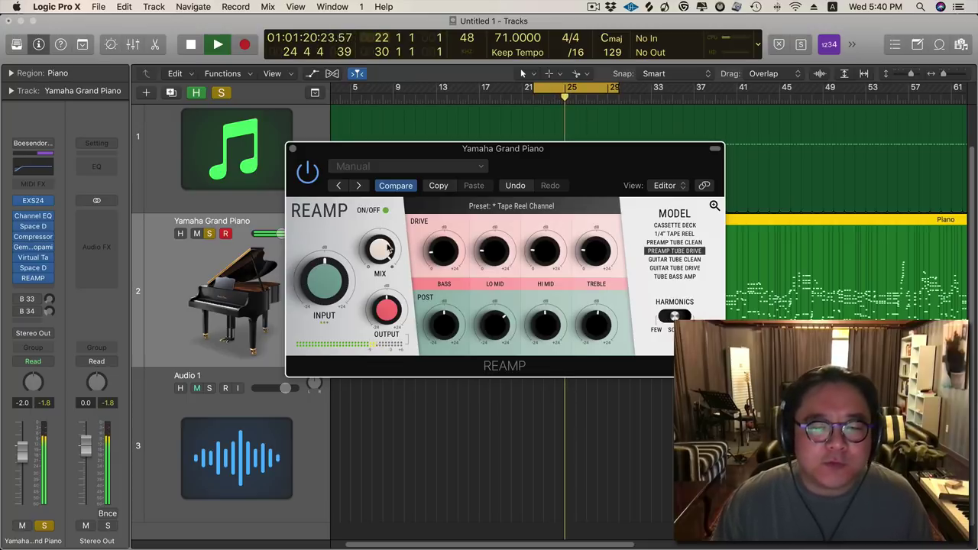
{"action": "key", "text": "space"}
{"action": "key", "text": "space"}
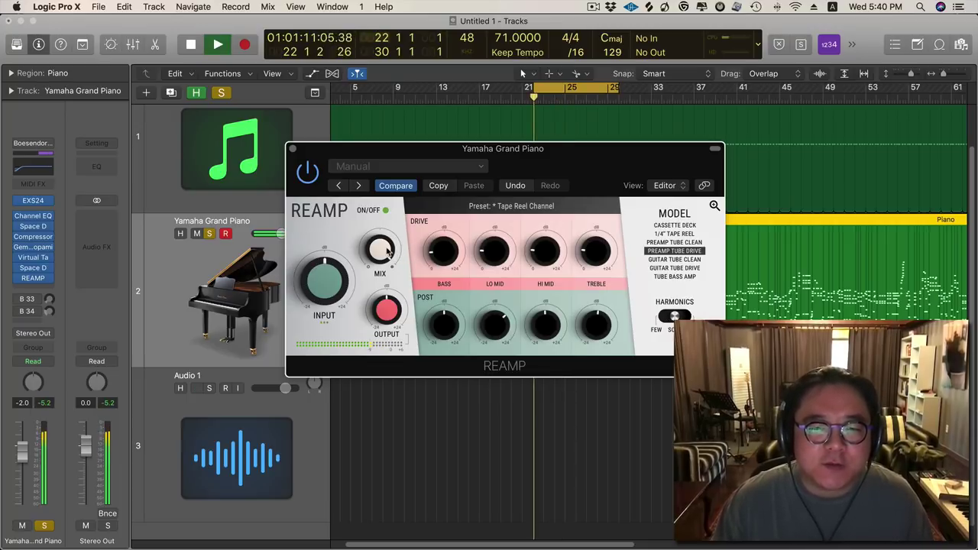
{"action": "left_click_drag", "start_coordinate": [387, 258], "coordinate": [379, 281]}
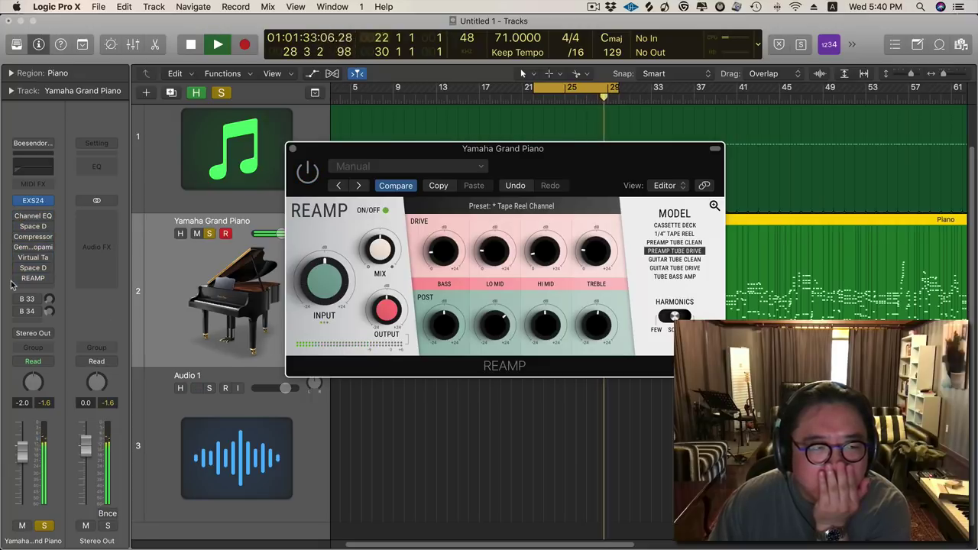
Play the passage with every piano insert bypassed, and re-enable only REAMP.
{"action": "left_click_drag", "start_coordinate": [546, 164], "coordinate": [632, 243]}
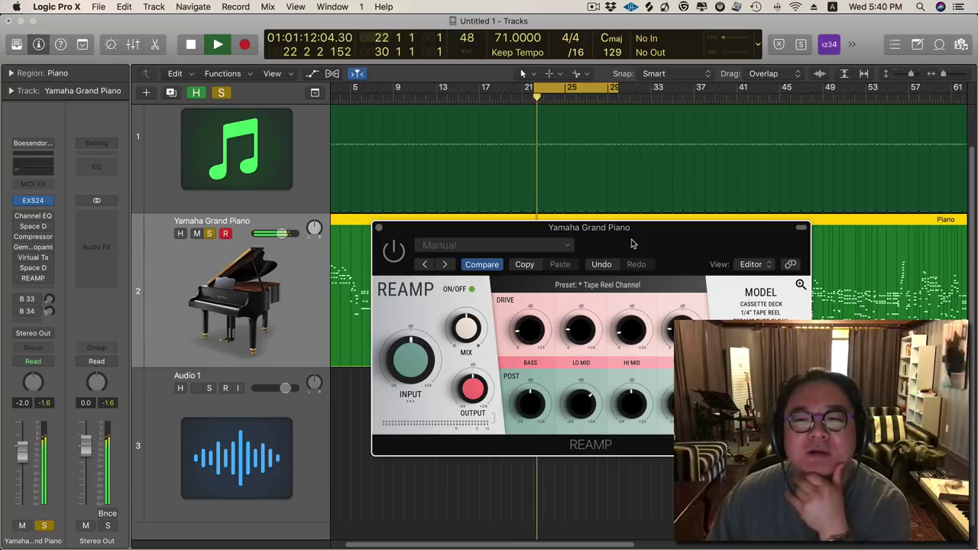
{"action": "left_click", "coordinate": [17, 279]}
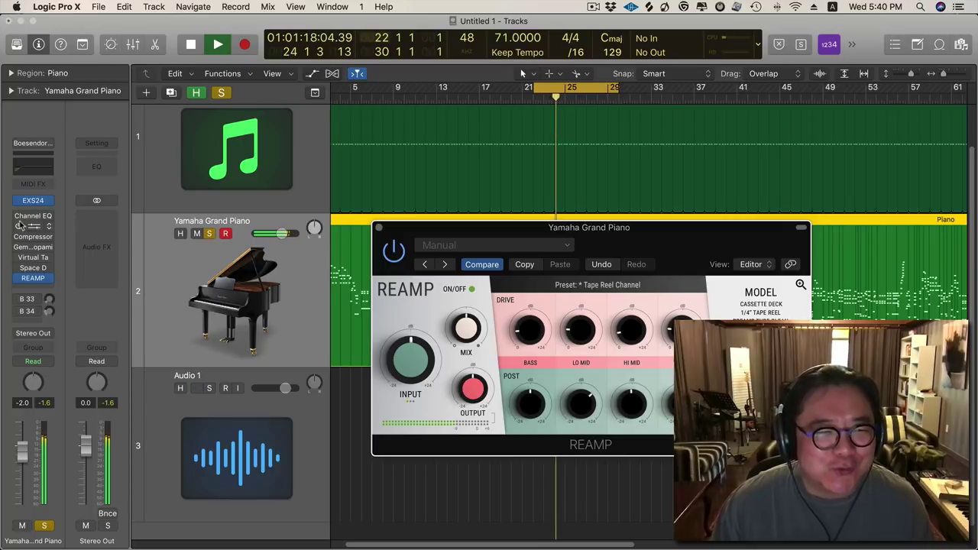
{"action": "key", "text": "space"}
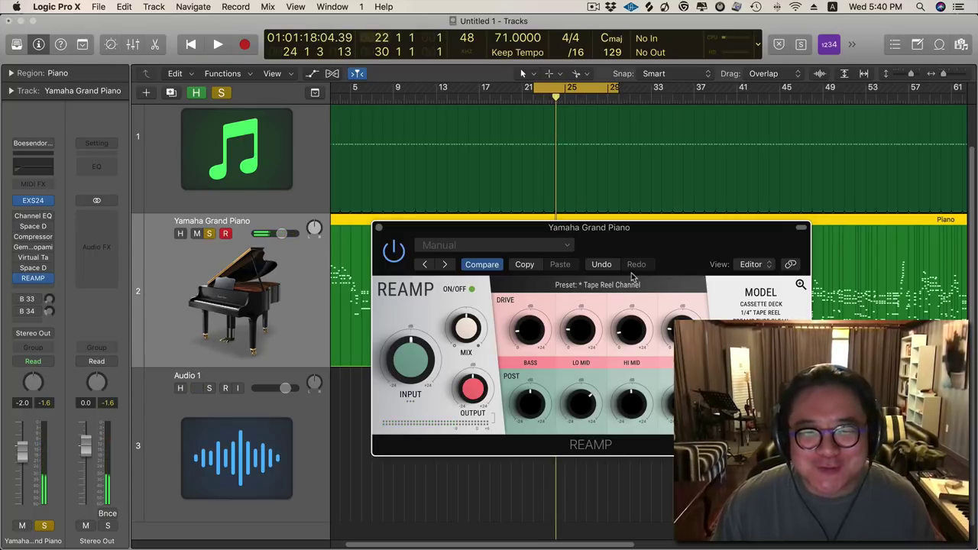
Replay the passage with REAMP as the only active insert, and reposition its plug-in window.
{"action": "left_click_drag", "start_coordinate": [606, 232], "coordinate": [566, 213]}
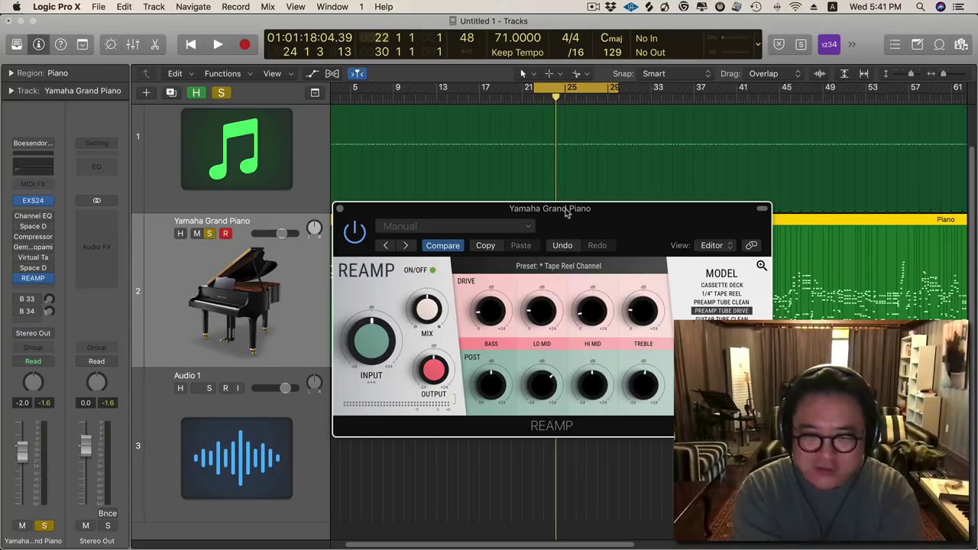
{"action": "key", "text": "ctrl+m"}
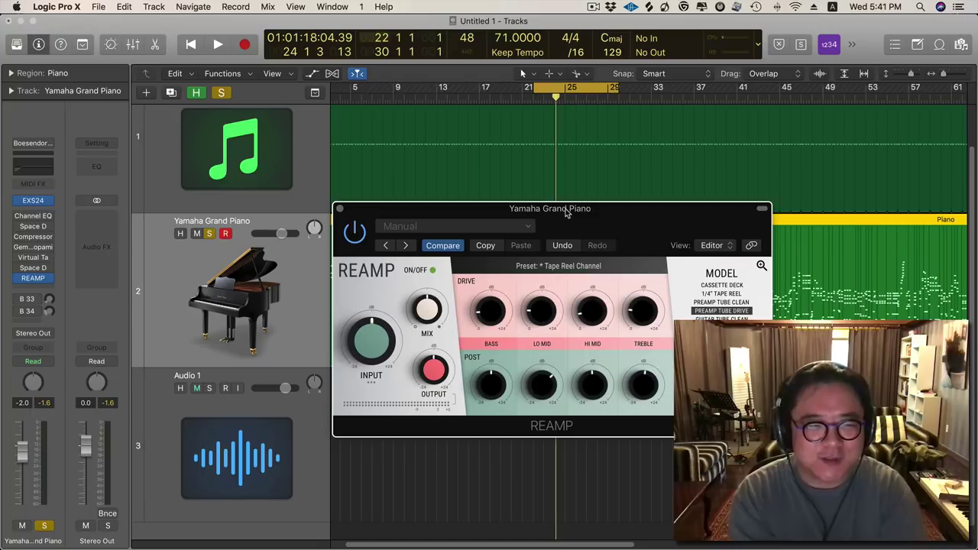
{"action": "key", "text": "ctrl+m"}
{"action": "key", "text": "space"}
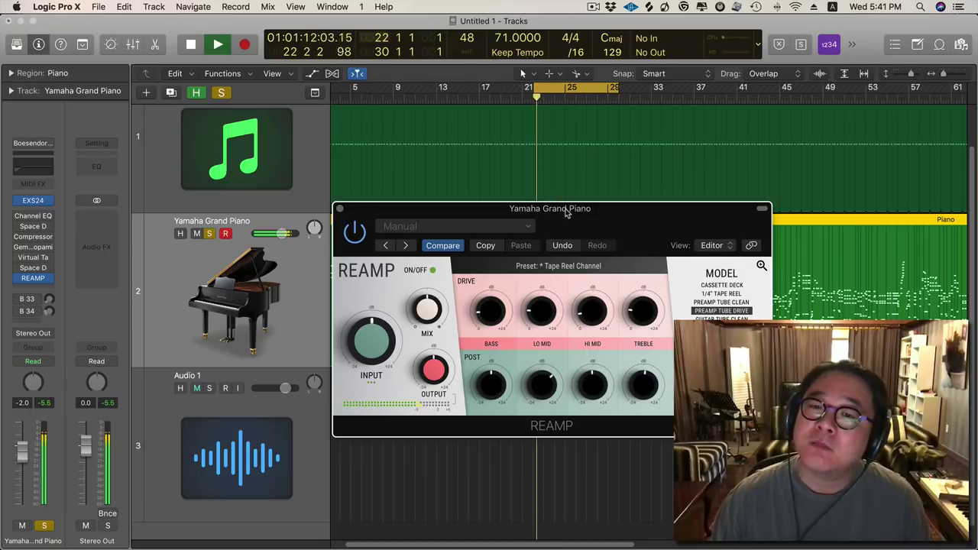
{"action": "key", "text": "ctrl+m"}
{"action": "left_click_drag", "start_coordinate": [566, 213], "coordinate": [568, 202]}
{"action": "key", "text": "ctrl+m"}
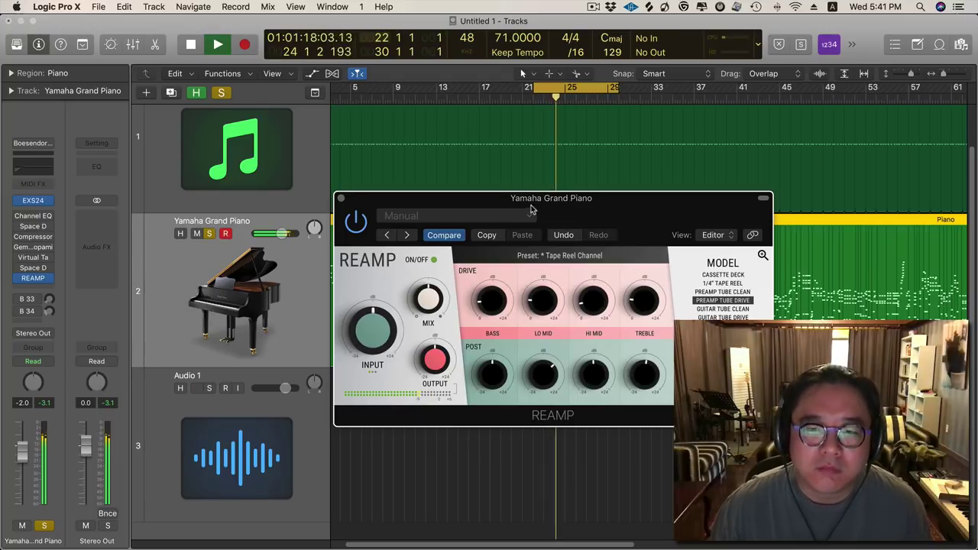
{"action": "left_click_drag", "start_coordinate": [568, 202], "coordinate": [554, 195]}
{"action": "key", "text": "ctrl+m"}
{"action": "left_click_drag", "start_coordinate": [551, 193], "coordinate": [553, 186]}
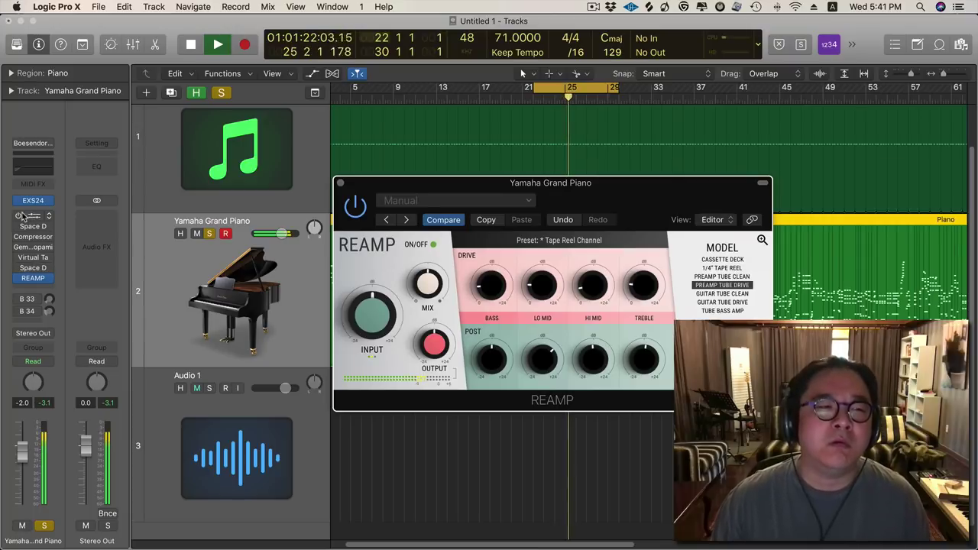
Toggle the six inserts before REAMP on and off during playback, stop playback, and leave all seven piano inserts enabled.
{"action": "left_click_drag", "start_coordinate": [23, 216], "coordinate": [21, 270]}
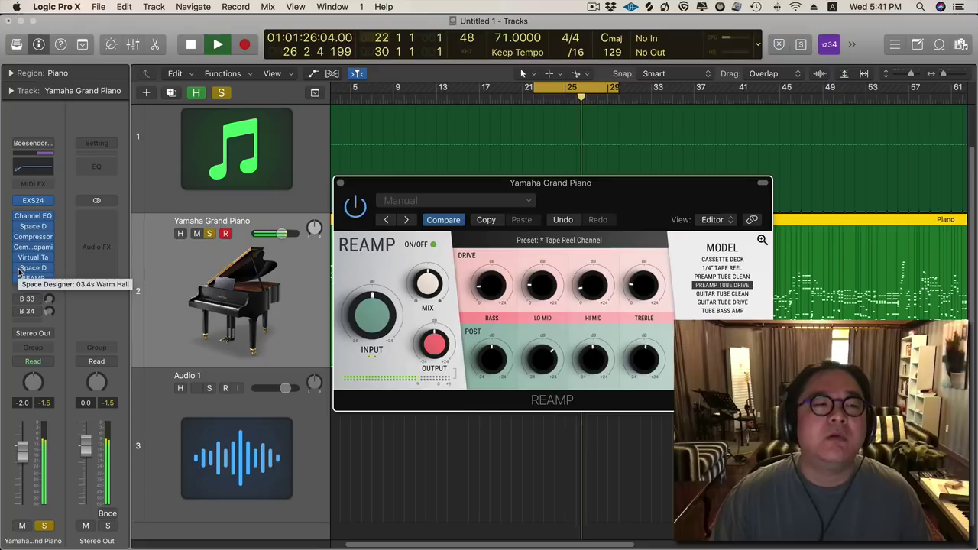
{"action": "left_click", "coordinate": [19, 217]}
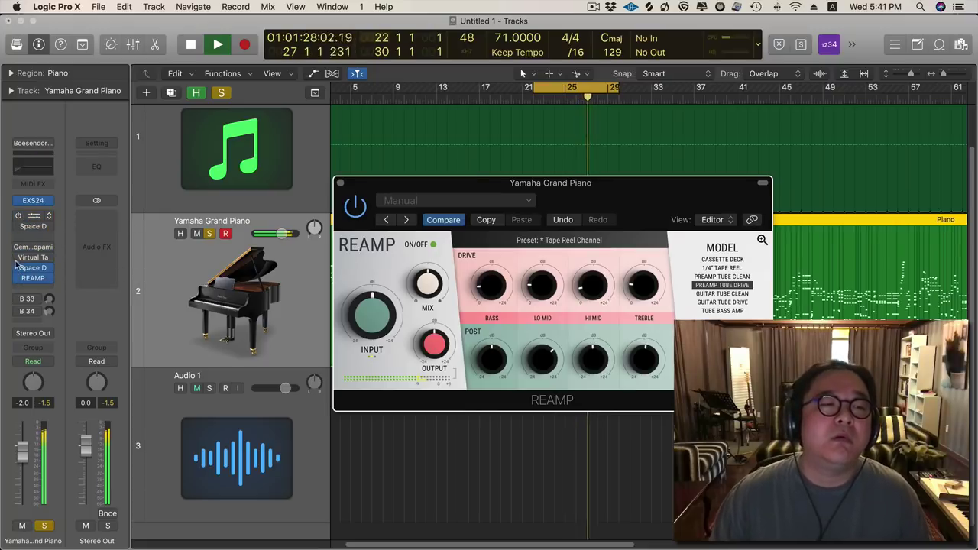
{"action": "left_click", "coordinate": [18, 217]}
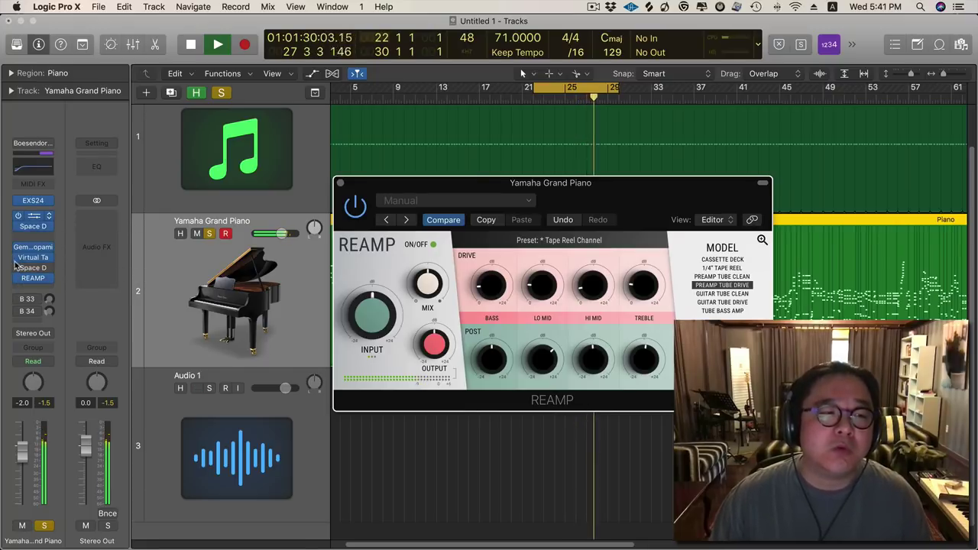
{"action": "key", "text": "space"}
{"action": "left_click", "coordinate": [19, 222]}
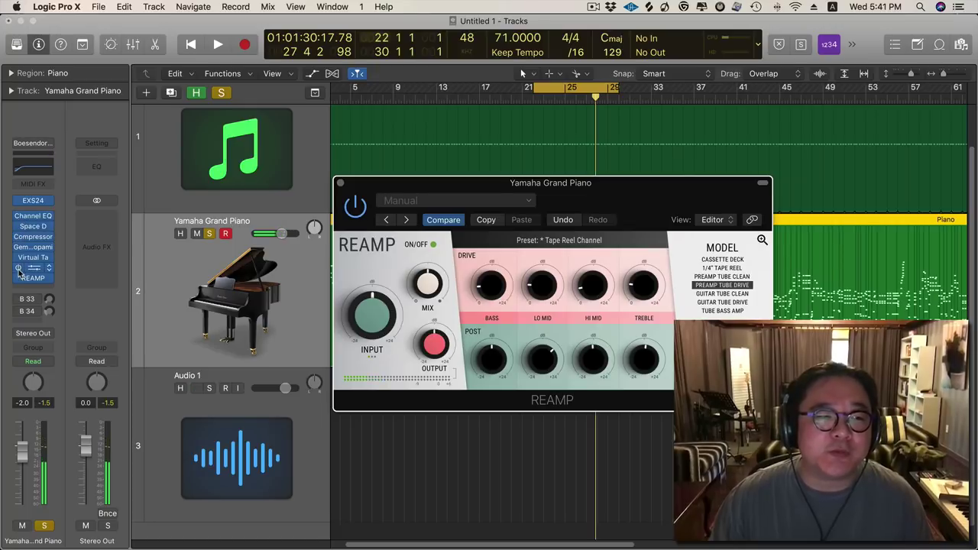
{"action": "mouse_move", "coordinate": [19, 226]}
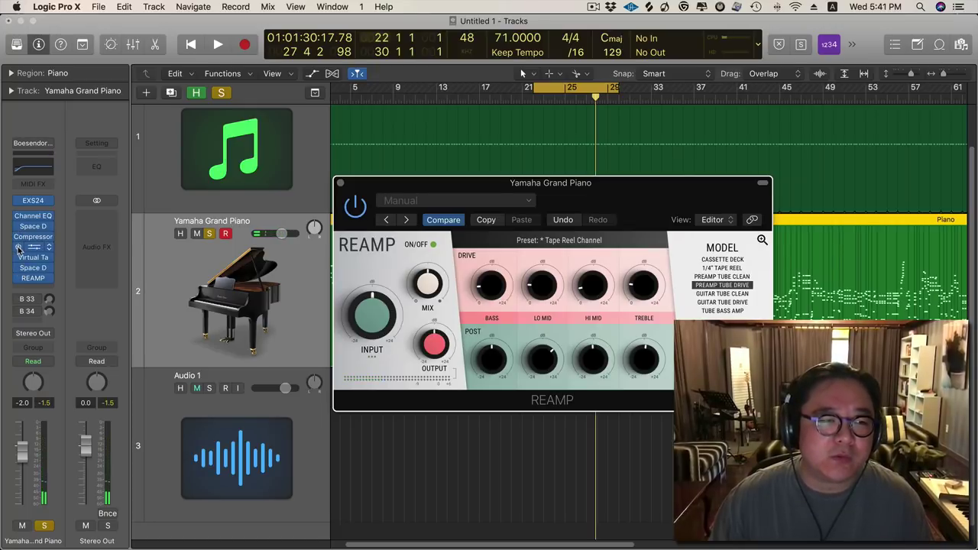
{"action": "mouse_move", "coordinate": [26, 269]}
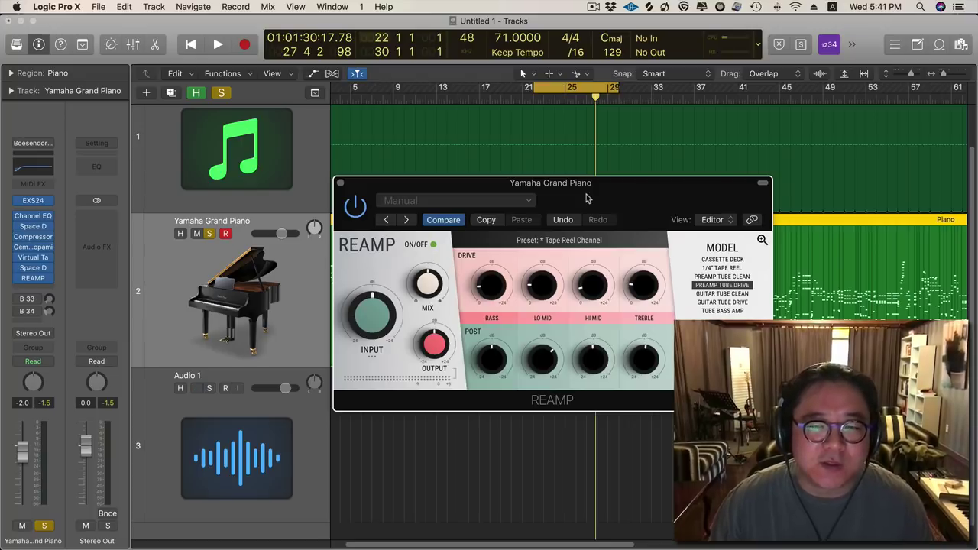
Reposition the REAMP window, replay the passage, bypass REAMP during playback, and stop.
{"action": "left_click_drag", "start_coordinate": [579, 188], "coordinate": [565, 187]}
{"action": "key", "text": "space"}
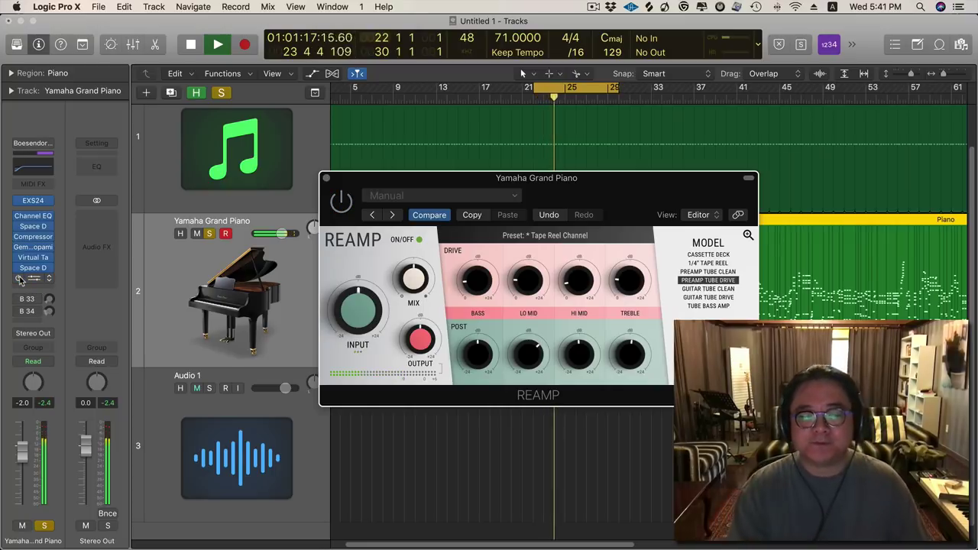
{"action": "left_click", "coordinate": [20, 279]}
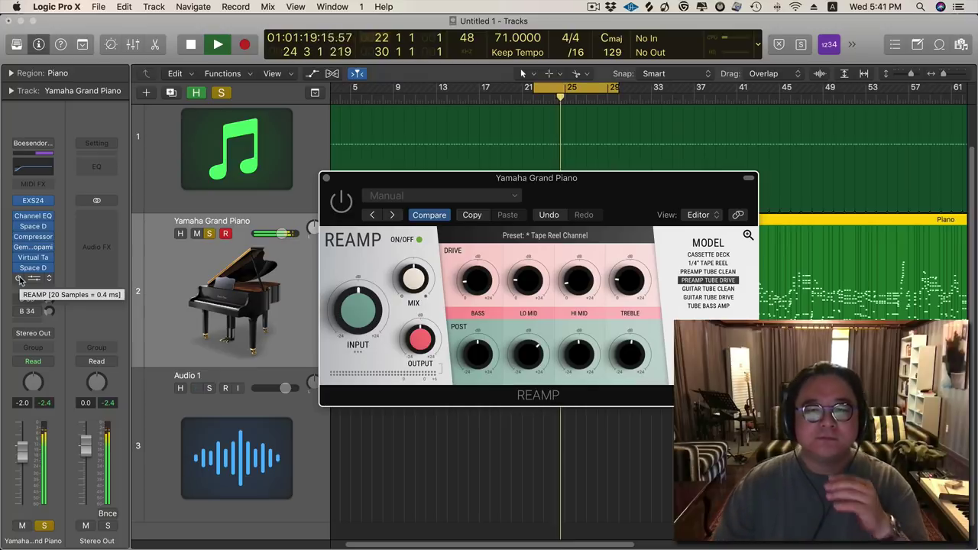
{"action": "key", "text": "space"}
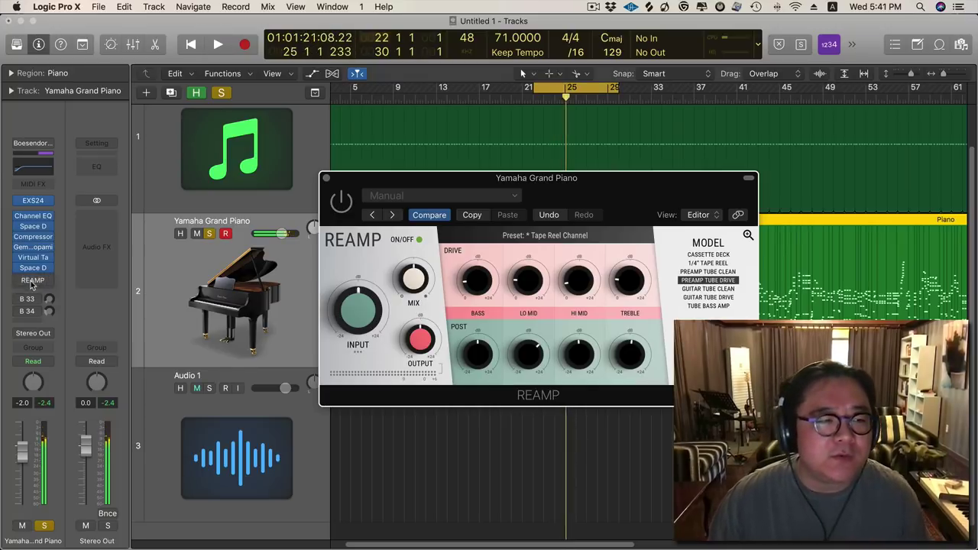
Insert a stereo Vintage Graphic EQ on the piano between the second Space Designer and REAMP, and reposition its window.
{"action": "left_click", "coordinate": [32, 286]}
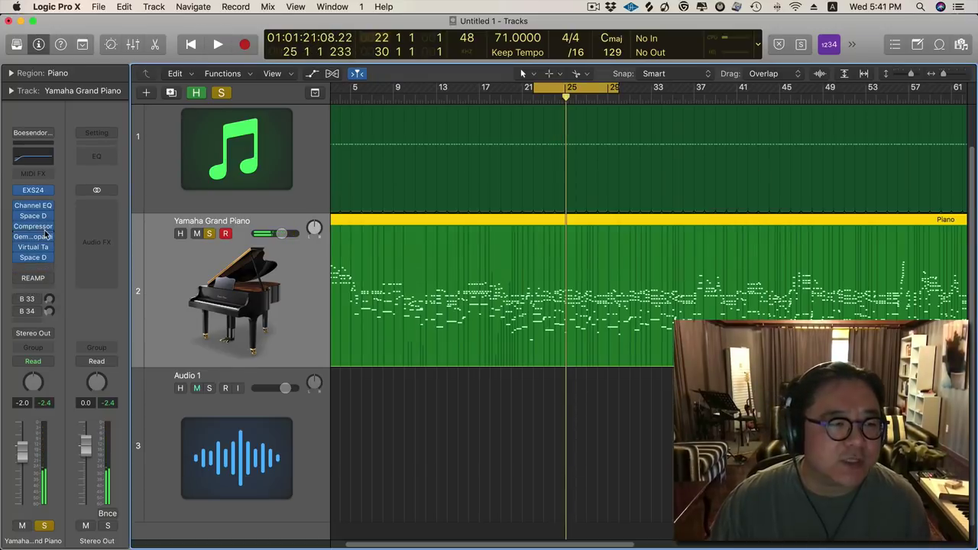
{"action": "left_click", "coordinate": [37, 269]}
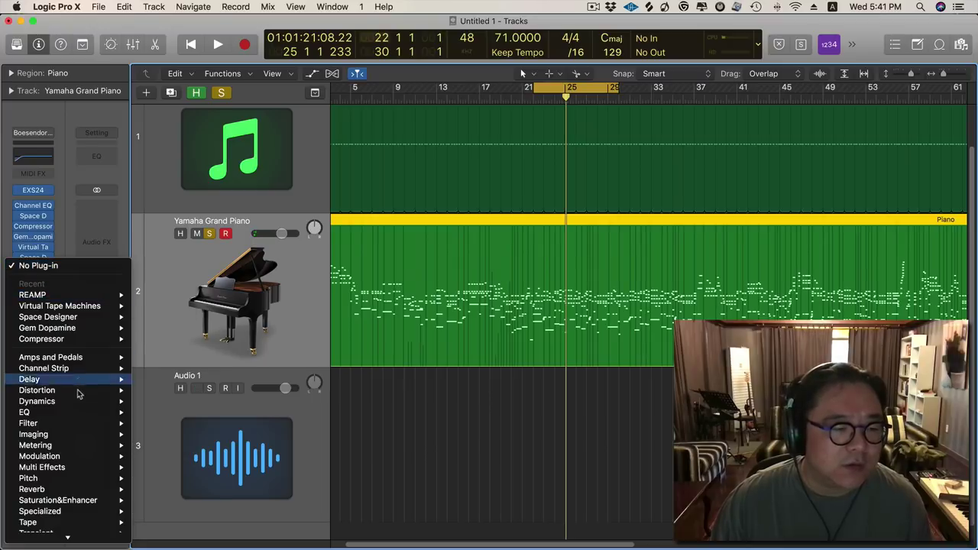
{"action": "mouse_move", "coordinate": [91, 421]}
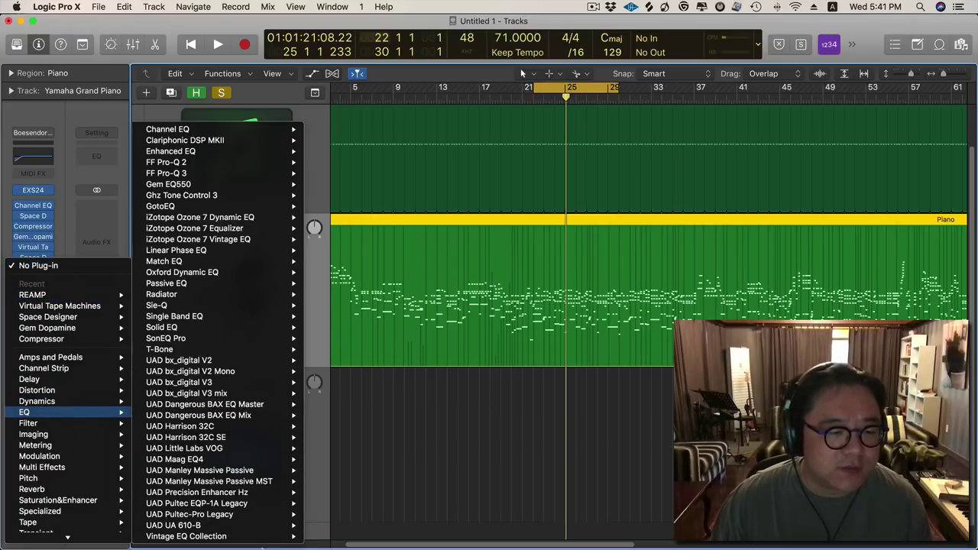
{"action": "mouse_move", "coordinate": [264, 537]}
{"action": "mouse_move", "coordinate": [374, 537]}
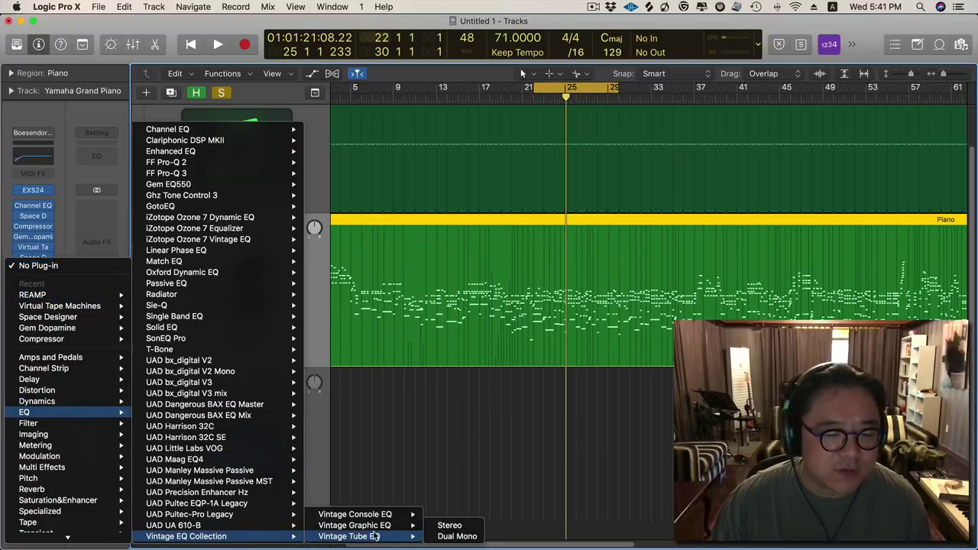
{"action": "left_click", "coordinate": [449, 526]}
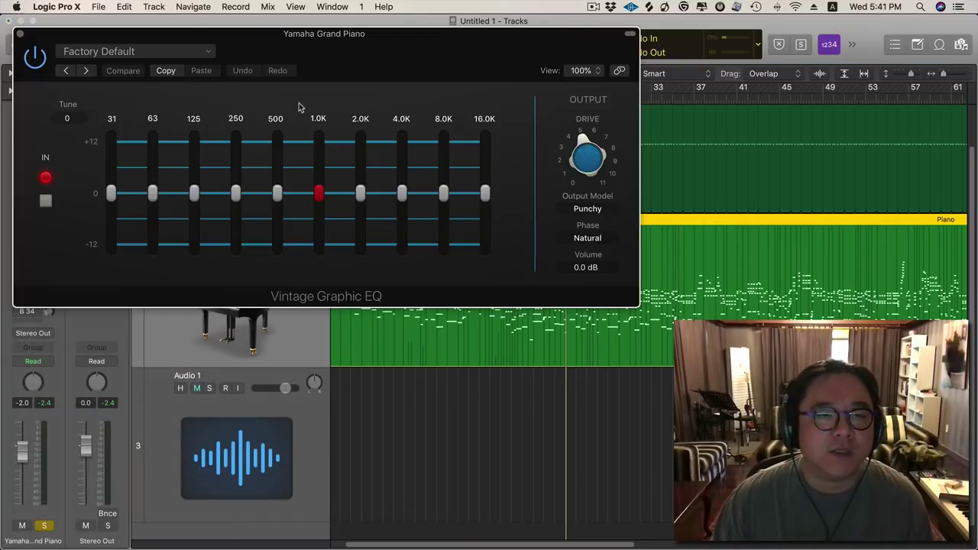
{"action": "left_click_drag", "start_coordinate": [302, 34], "coordinate": [363, 76]}
During playback, boost the Vintage Graphic EQ's 500, 1.0K, 2.0K and 4.0K bands slightly and set its drive to 2.2.
{"action": "left_click_drag", "start_coordinate": [380, 234], "coordinate": [422, 220]}
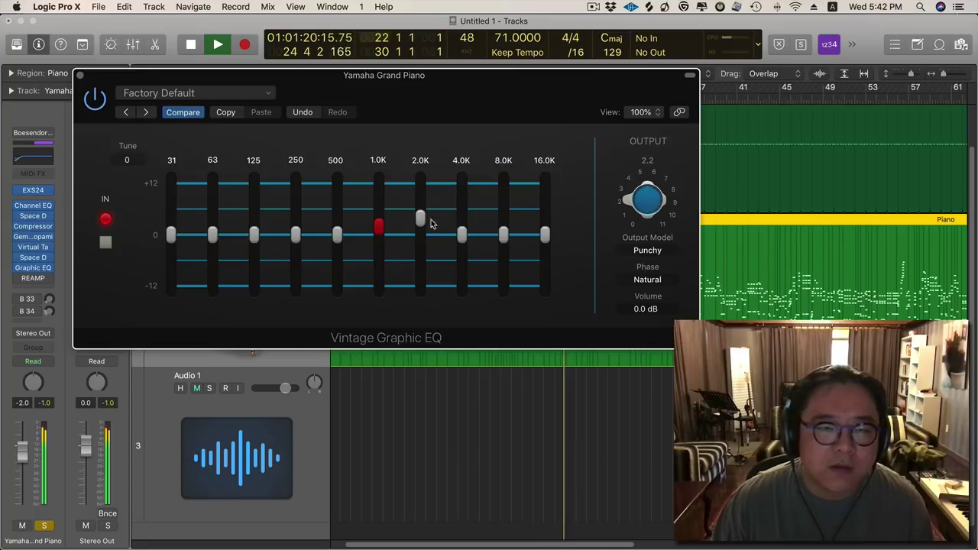
{"action": "left_click_drag", "start_coordinate": [337, 234], "coordinate": [380, 221]}
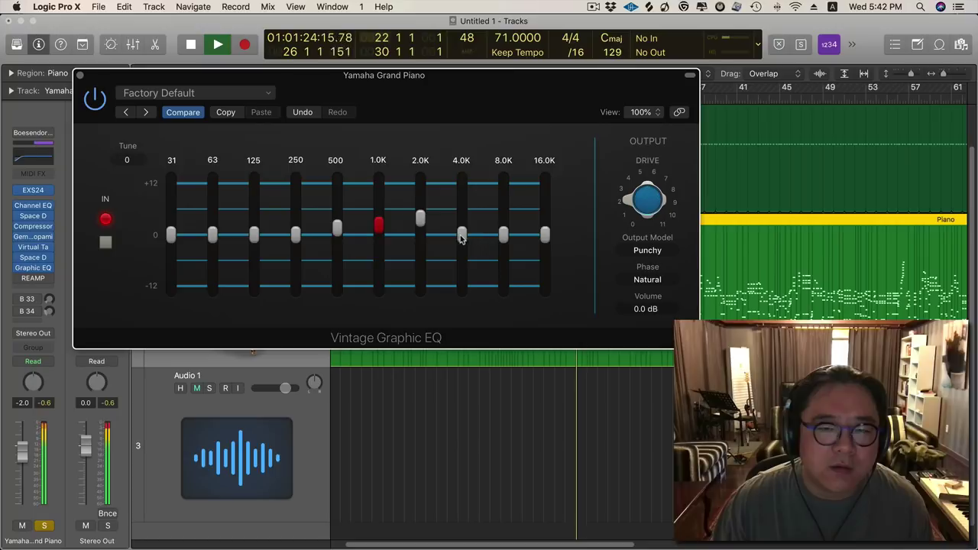
{"action": "left_click_drag", "start_coordinate": [461, 239], "coordinate": [462, 229]}
{"action": "left_click_drag", "start_coordinate": [422, 221], "coordinate": [419, 226]}
{"action": "left_click_drag", "start_coordinate": [462, 231], "coordinate": [434, 232]}
Compare the Vintage Graphic EQ switched out and in during playback, and reduce its 2.0K boost.
{"action": "left_click", "coordinate": [106, 242]}
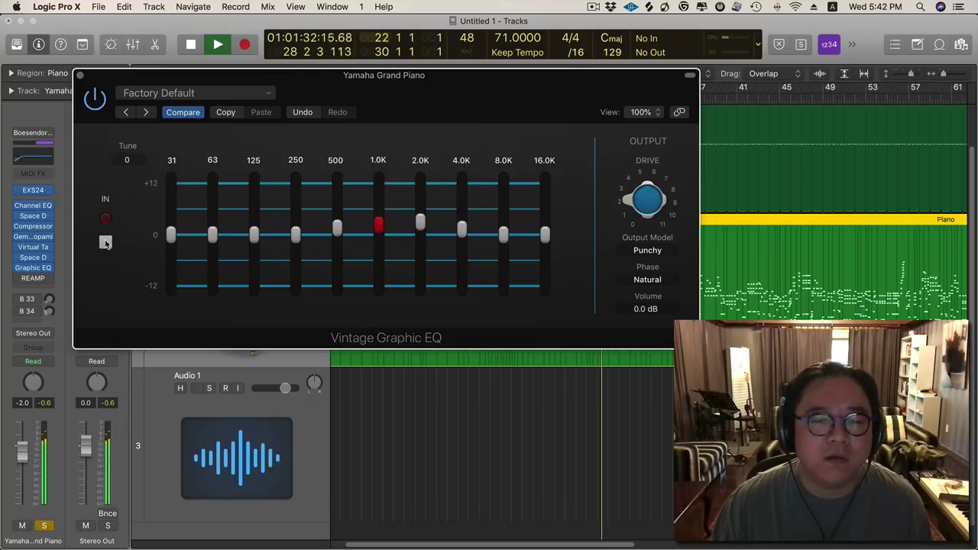
{"action": "left_click", "coordinate": [106, 242]}
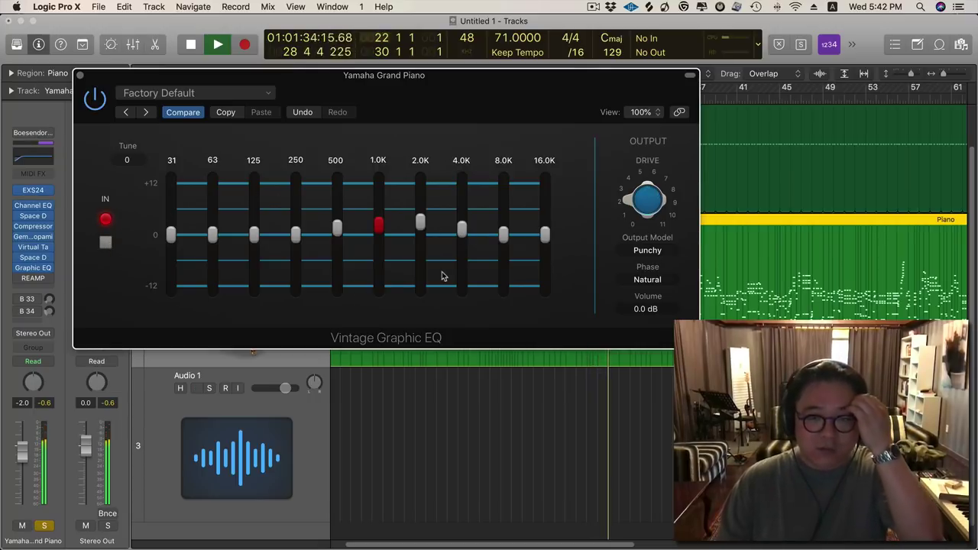
{"action": "left_click_drag", "start_coordinate": [422, 225], "coordinate": [419, 235]}
{"action": "mouse_move", "coordinate": [295, 233]}
{"action": "left_mouse_down"}
{"action": "mouse_move", "coordinate": [300, 198]}
{"action": "mouse_move", "coordinate": [295, 280]}
{"action": "mouse_move", "coordinate": [296, 234]}
{"action": "left_mouse_up"}
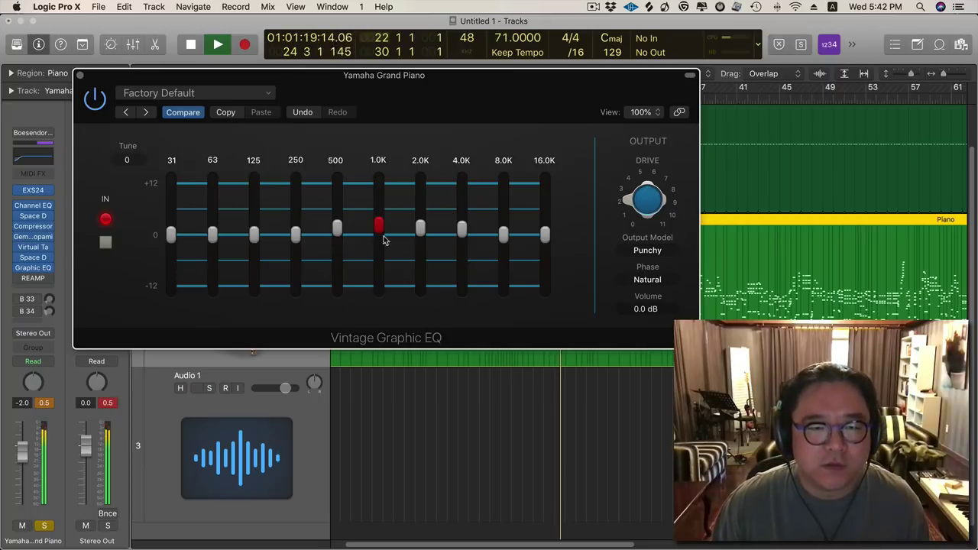
{"action": "left_click", "coordinate": [337, 227]}
{"action": "left_click", "coordinate": [380, 227]}
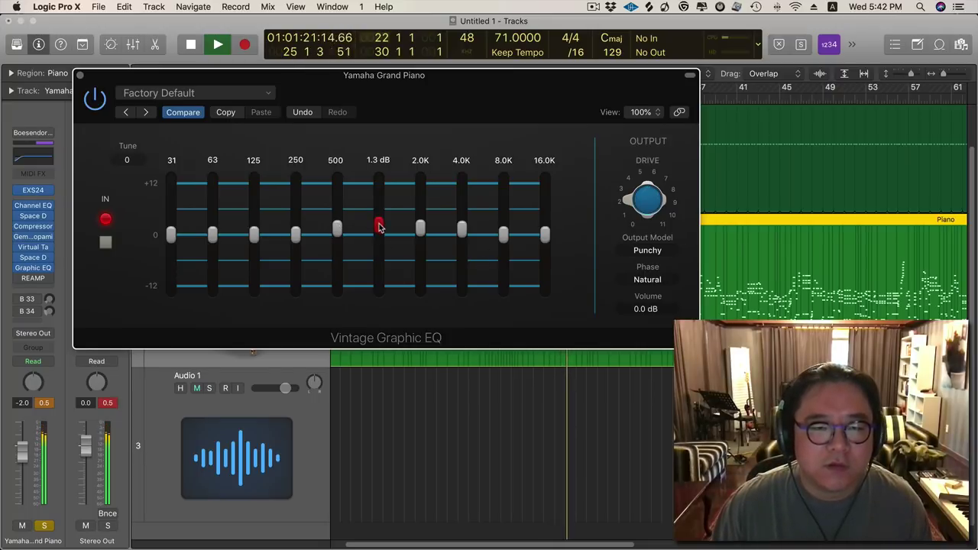
Replay the passage with Vintage Graphic EQ bypassed and REAMP re-enabled, close the EQ window, and stop playback.
{"action": "left_click_drag", "start_coordinate": [432, 100], "coordinate": [550, 127]}
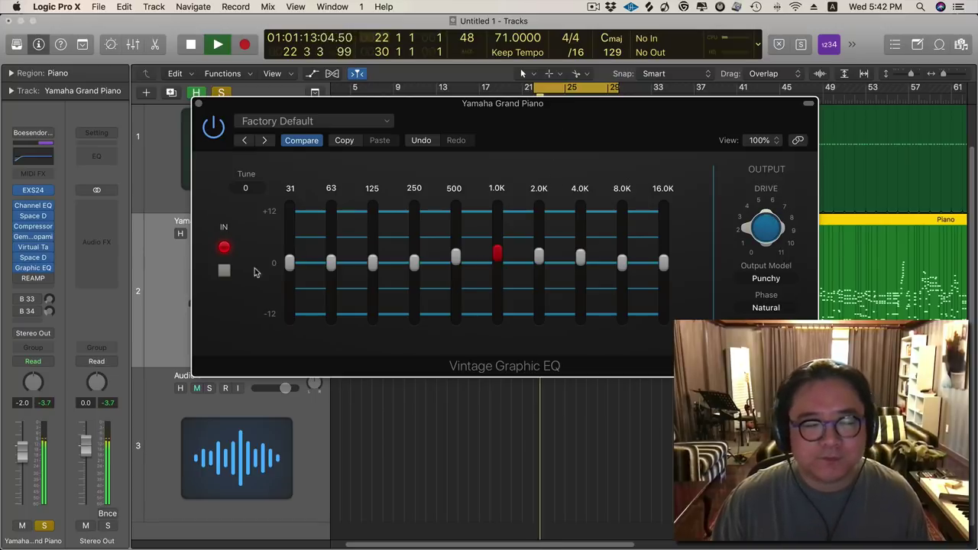
{"action": "key", "text": "space"}
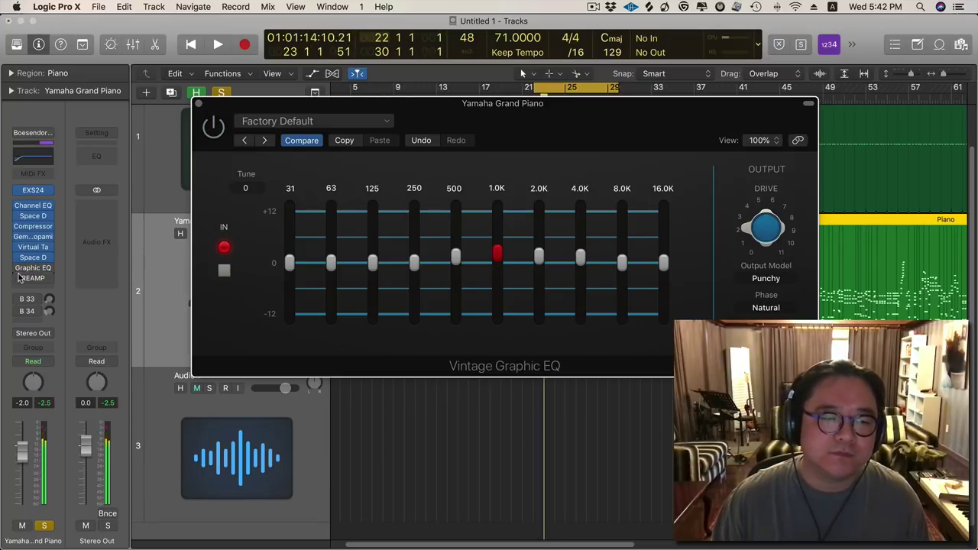
{"action": "key", "text": "space"}
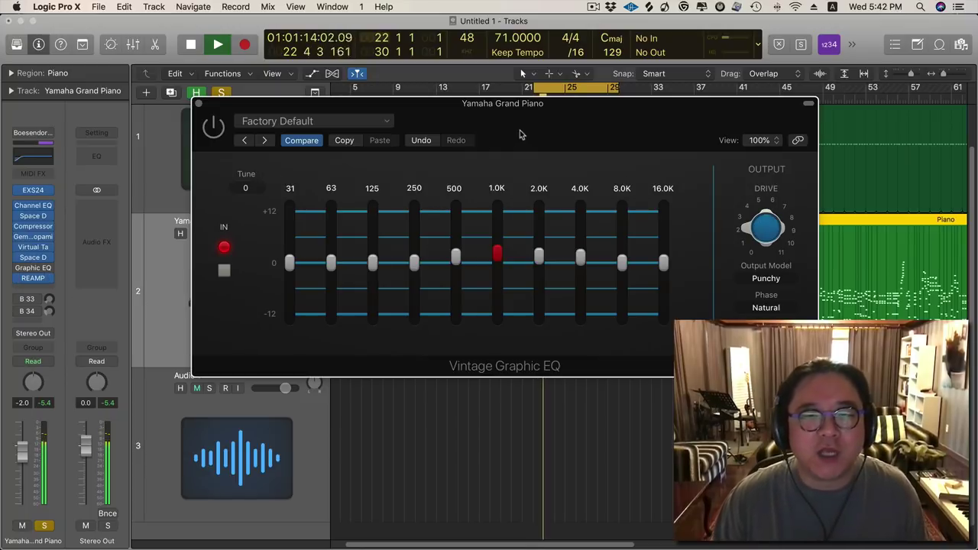
{"action": "left_click_drag", "start_coordinate": [521, 130], "coordinate": [538, 152]}
{"action": "left_click", "coordinate": [218, 131]}
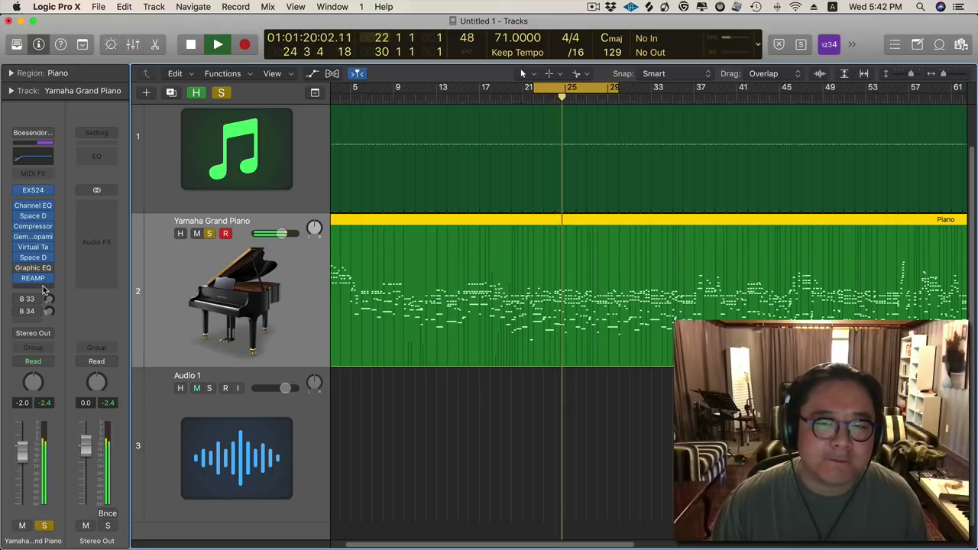
{"action": "key", "text": "space"}
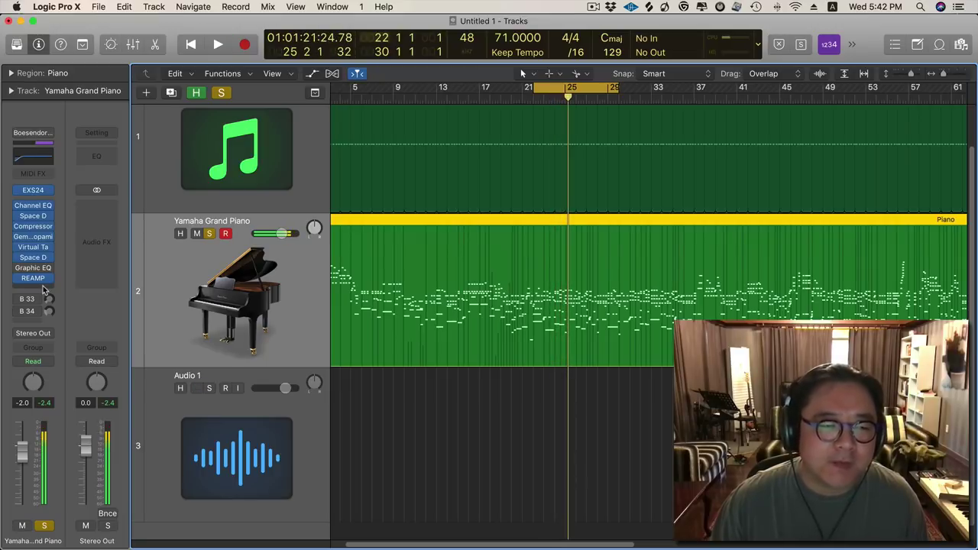
Insert Tape Delay on the piano after REAMP, and reposition its plug-in window over the arrangement.
{"action": "left_click", "coordinate": [43, 288]}
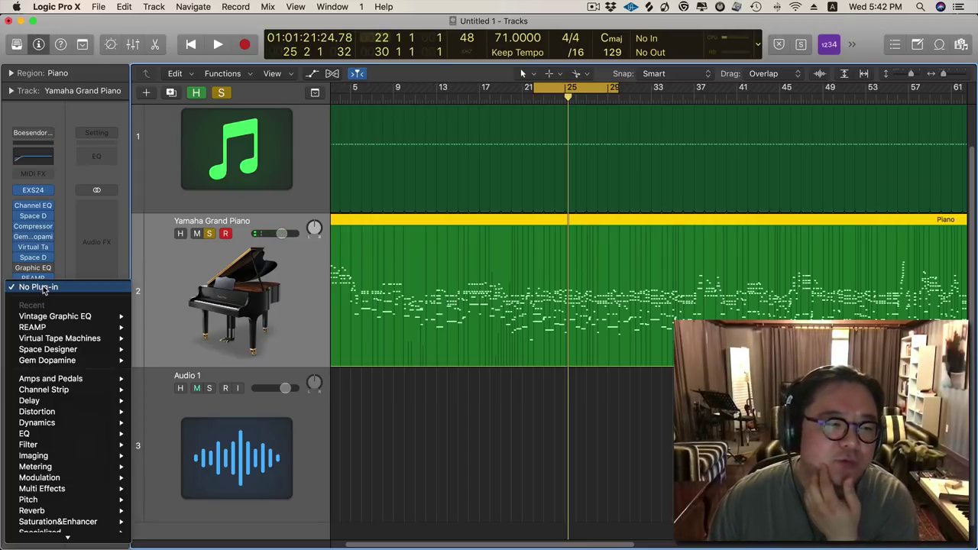
{"action": "mouse_move", "coordinate": [107, 423]}
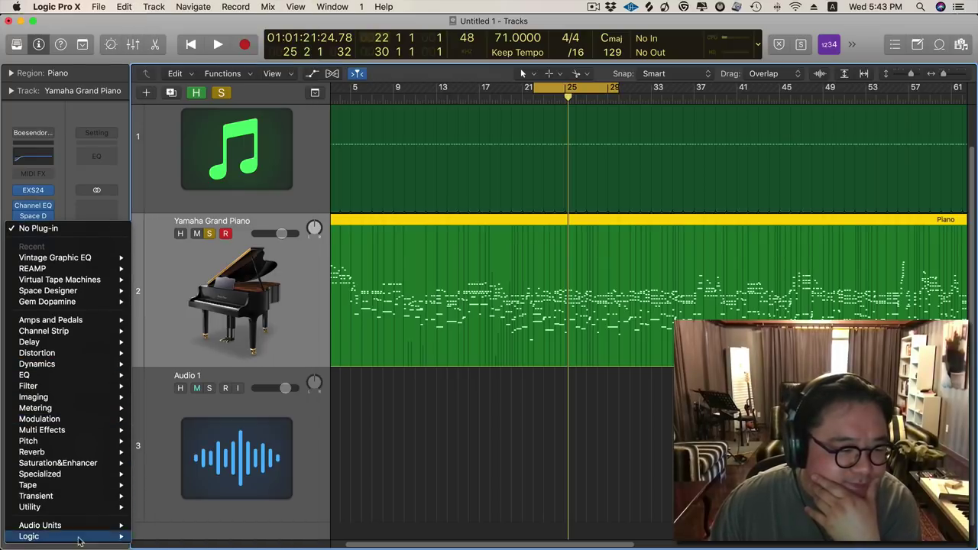
{"action": "mouse_move", "coordinate": [78, 527]}
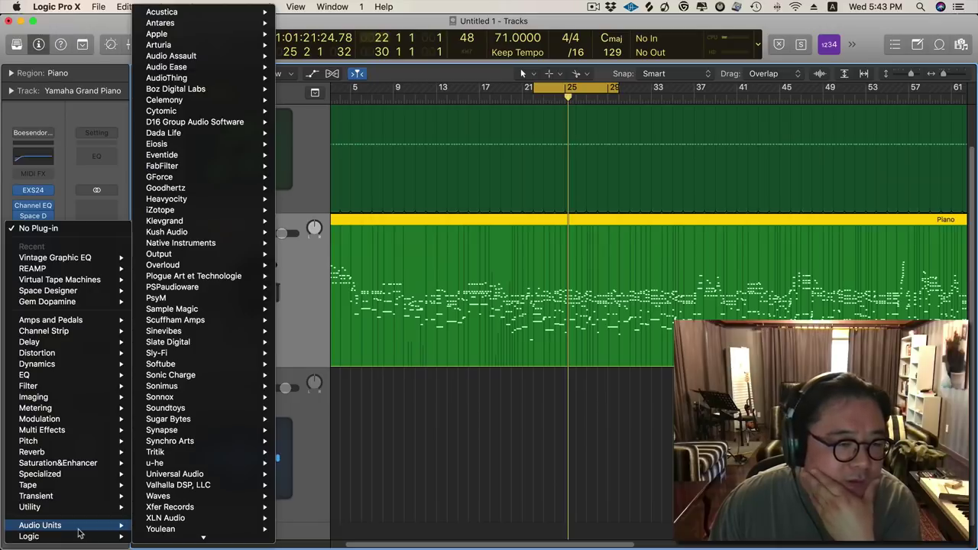
{"action": "mouse_move", "coordinate": [112, 537]}
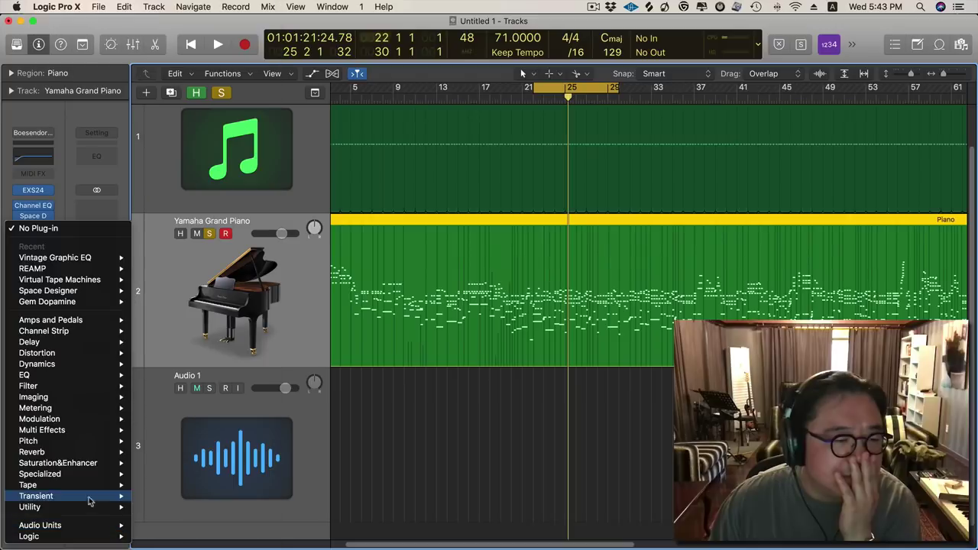
{"action": "mouse_move", "coordinate": [88, 485]}
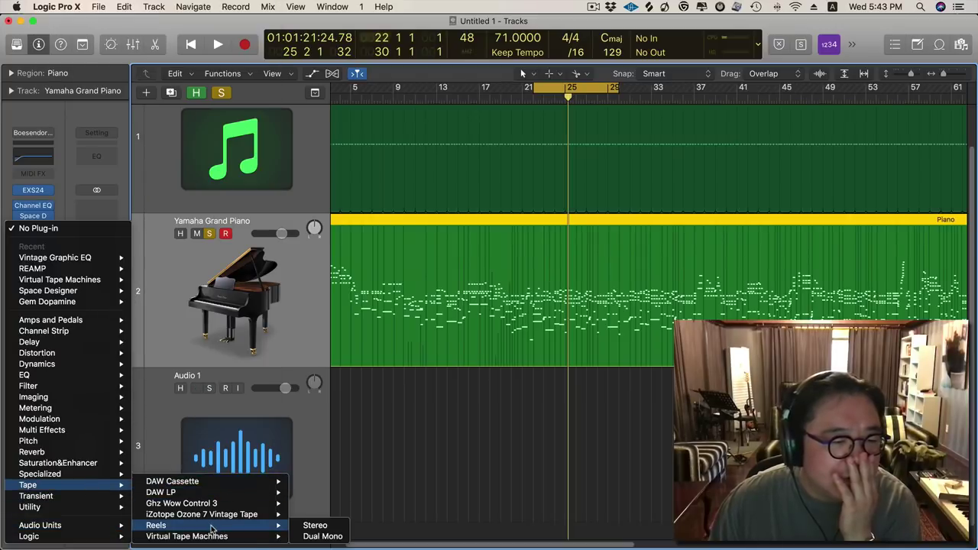
{"action": "mouse_move", "coordinate": [84, 341]}
{"action": "mouse_move", "coordinate": [205, 342]}
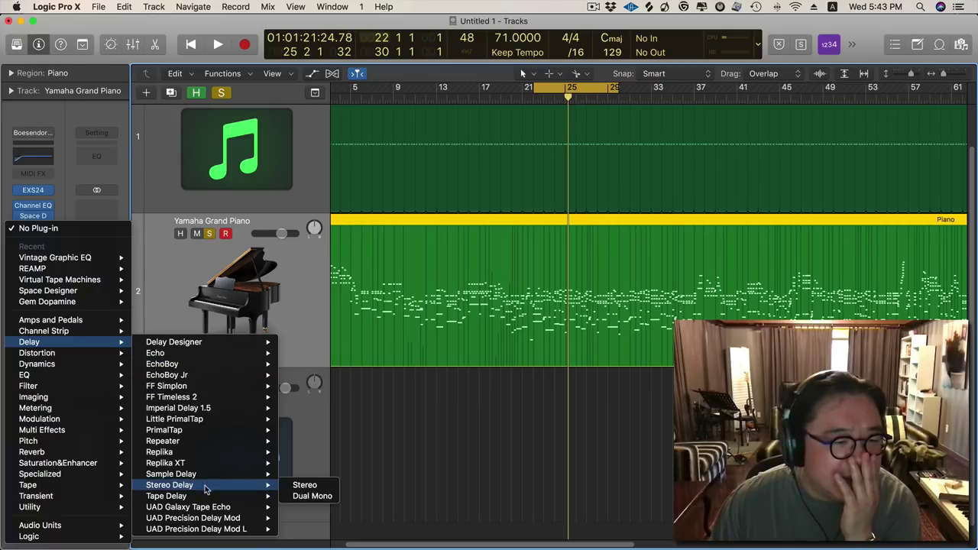
{"action": "left_click", "coordinate": [167, 496]}
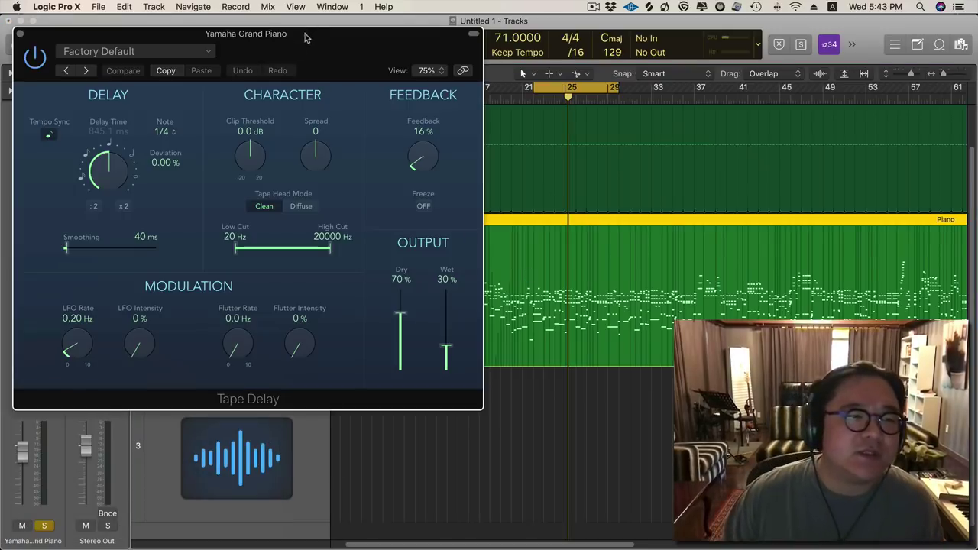
{"action": "left_click_drag", "start_coordinate": [306, 36], "coordinate": [572, 71]}
Turn off Tape Delay's tempo sync and set the delay time to 0.0 ms.
{"action": "left_click", "coordinate": [435, 172]}
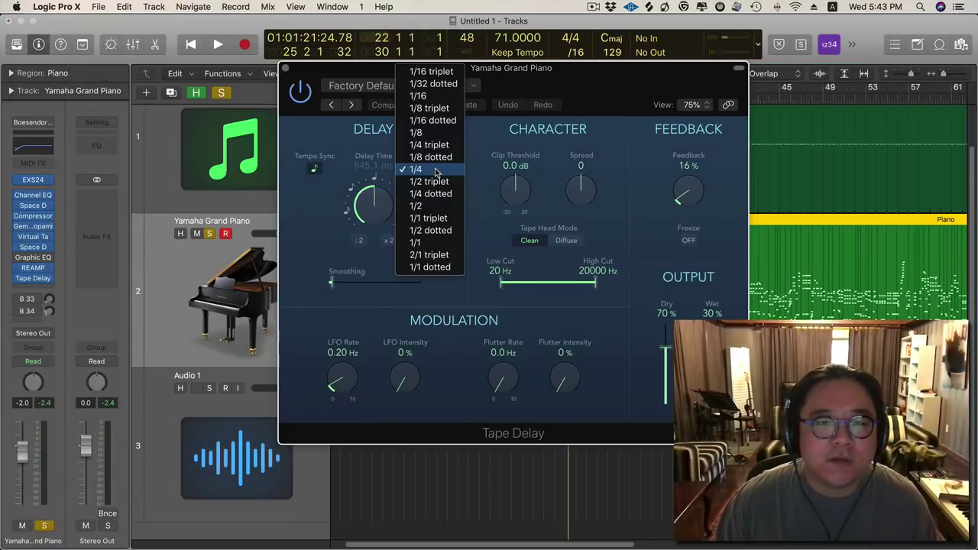
{"action": "left_click", "coordinate": [374, 143]}
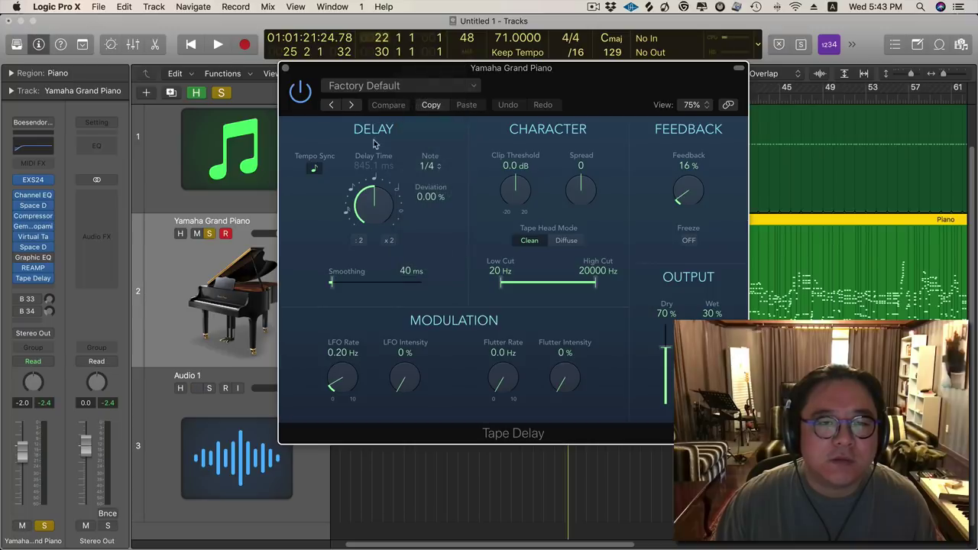
{"action": "left_click", "coordinate": [312, 169]}
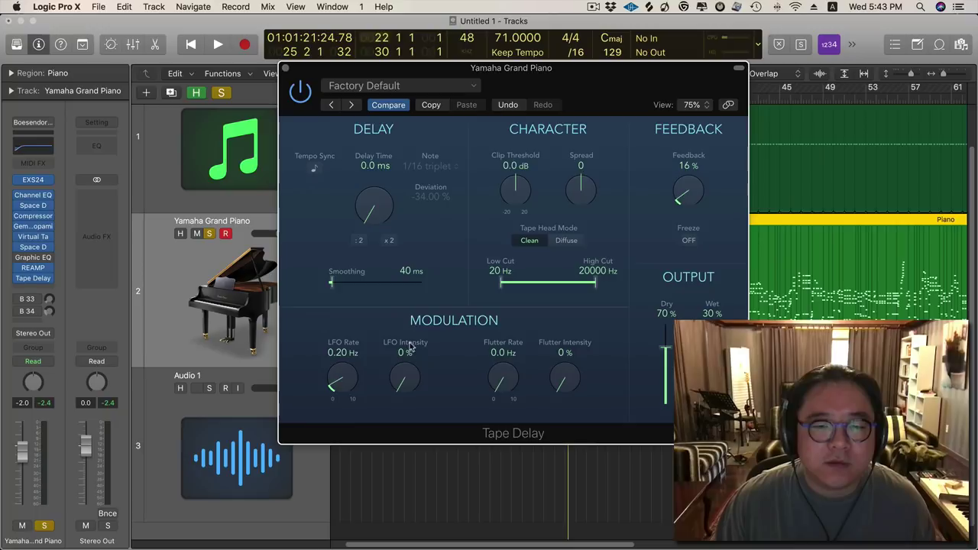
Play the passage briefly, and set Tape Delay's feedback to 0%, dry to 0% and wet to 100%.
{"action": "key", "text": "space"}
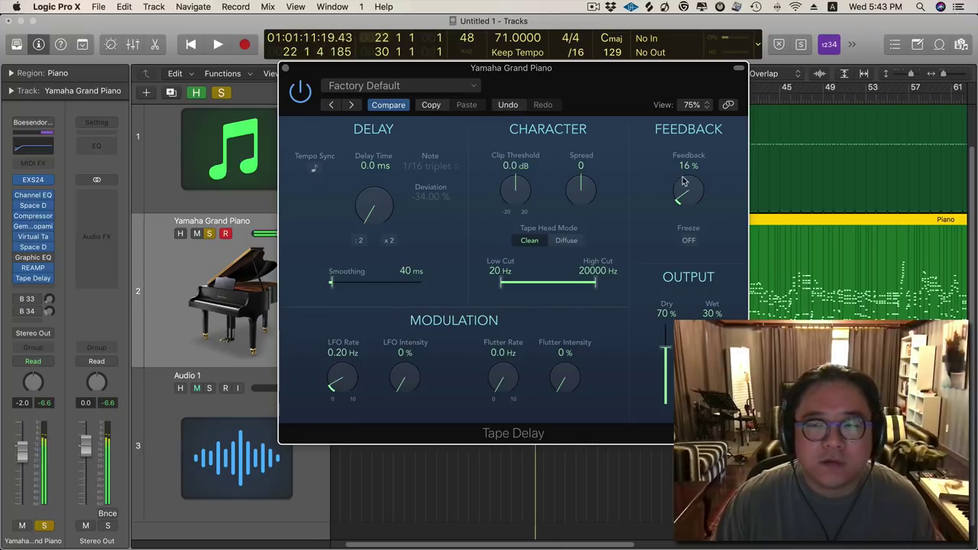
{"action": "left_click_drag", "start_coordinate": [688, 191], "coordinate": [688, 222]}
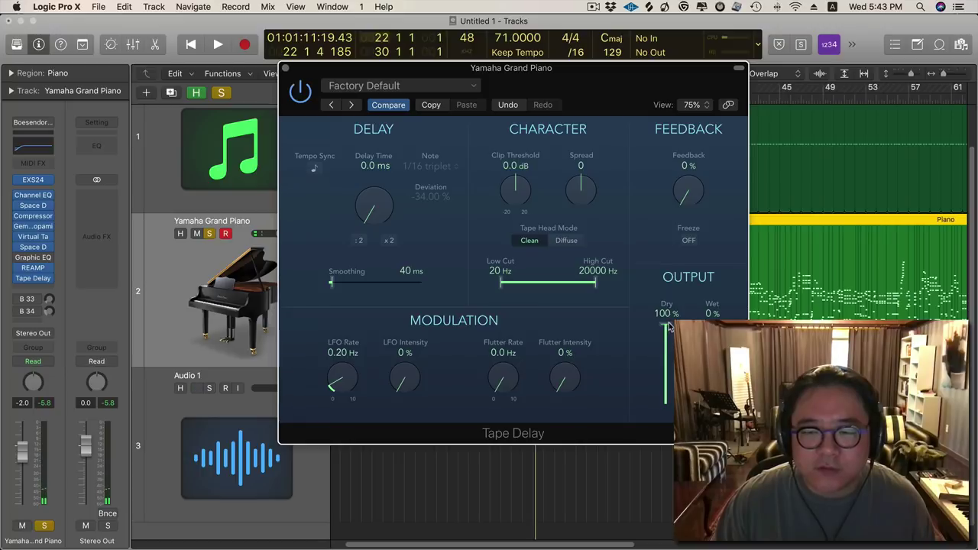
{"action": "left_click_drag", "start_coordinate": [669, 325], "coordinate": [662, 547]}
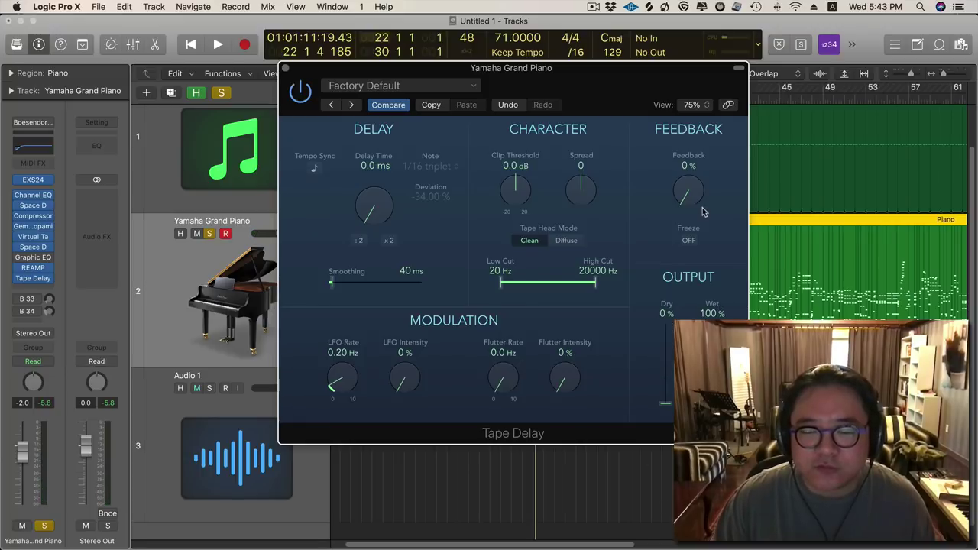
Toggle Tape Delay on and off during playback, leave it bypassed, and stop playback.
{"action": "key", "text": "space"}
{"action": "left_click", "coordinate": [302, 95]}
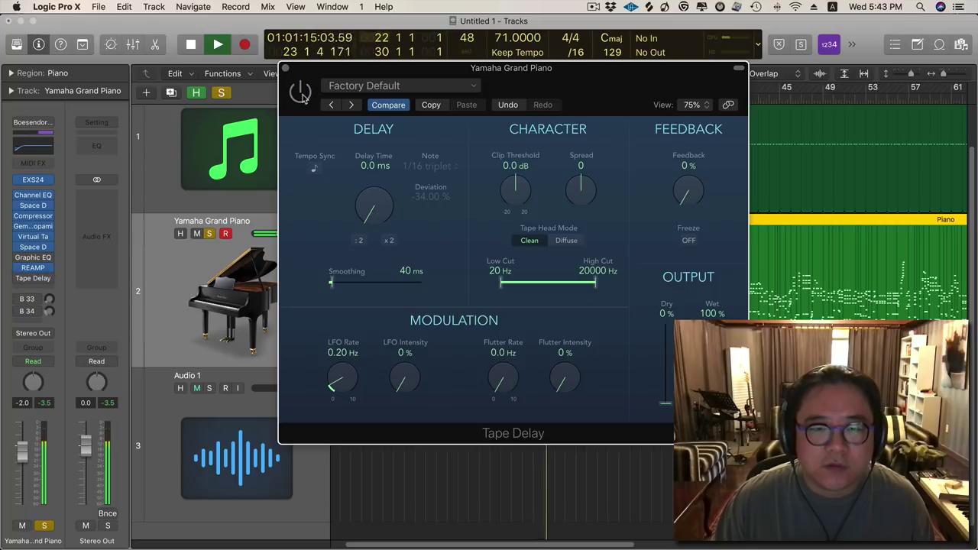
{"action": "left_click", "coordinate": [302, 95]}
{"action": "left_click", "coordinate": [302, 95]}
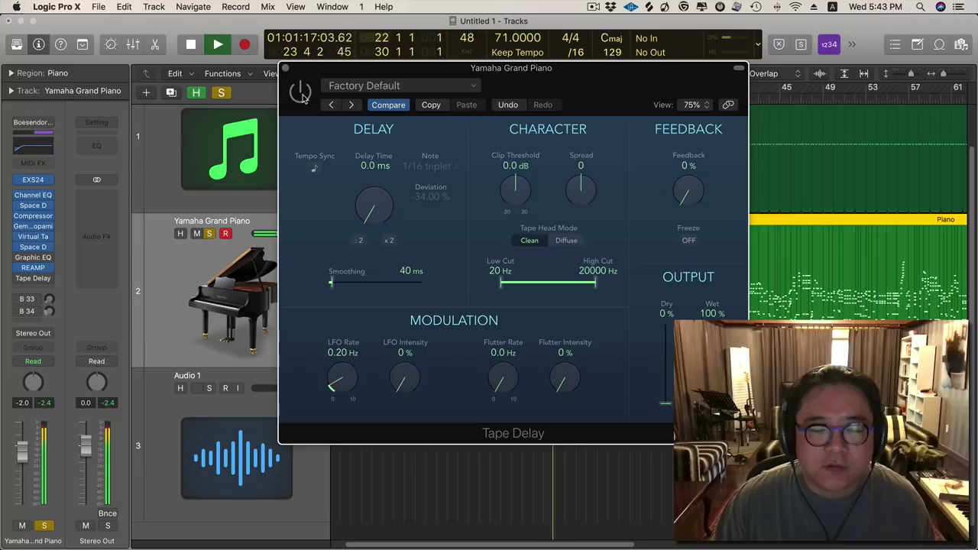
{"action": "key", "text": "space"}
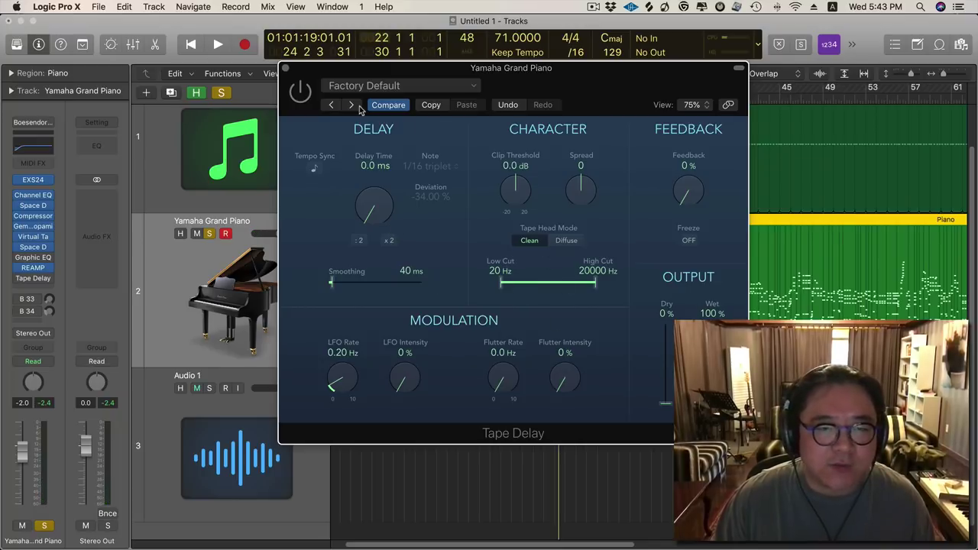
Play the passage with Tape Delay switched on, set its wet level to 75%, and stop playback.
{"action": "key", "text": "space"}
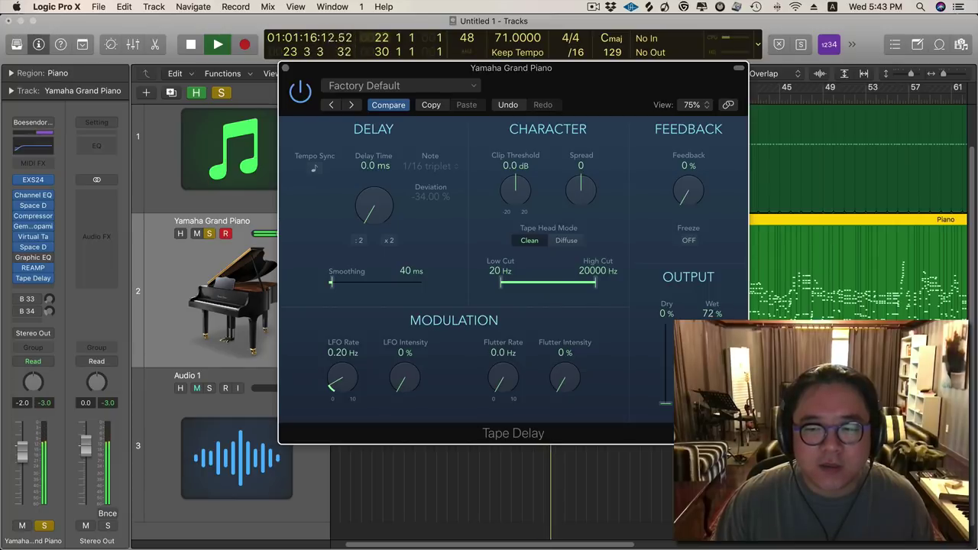
{"action": "left_click", "coordinate": [298, 91]}
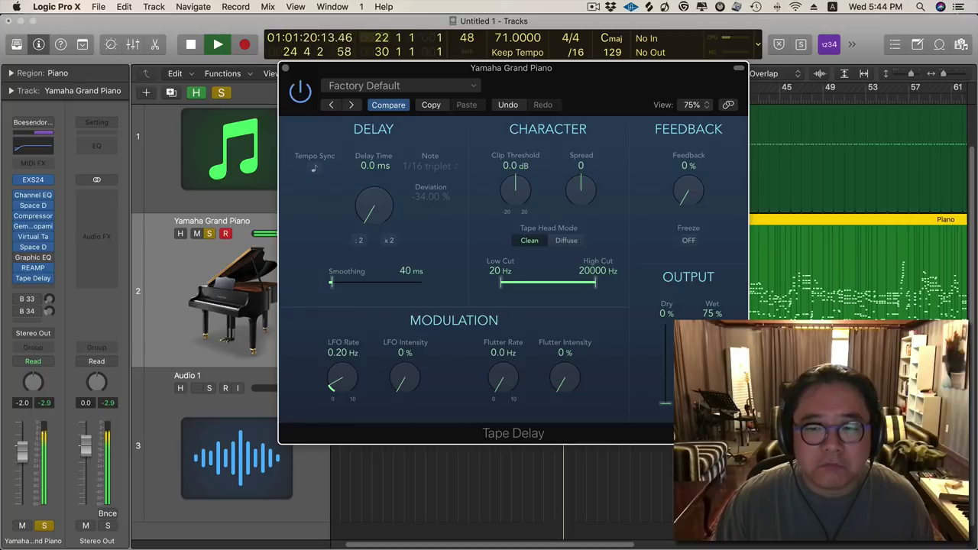
{"action": "key", "text": "space"}
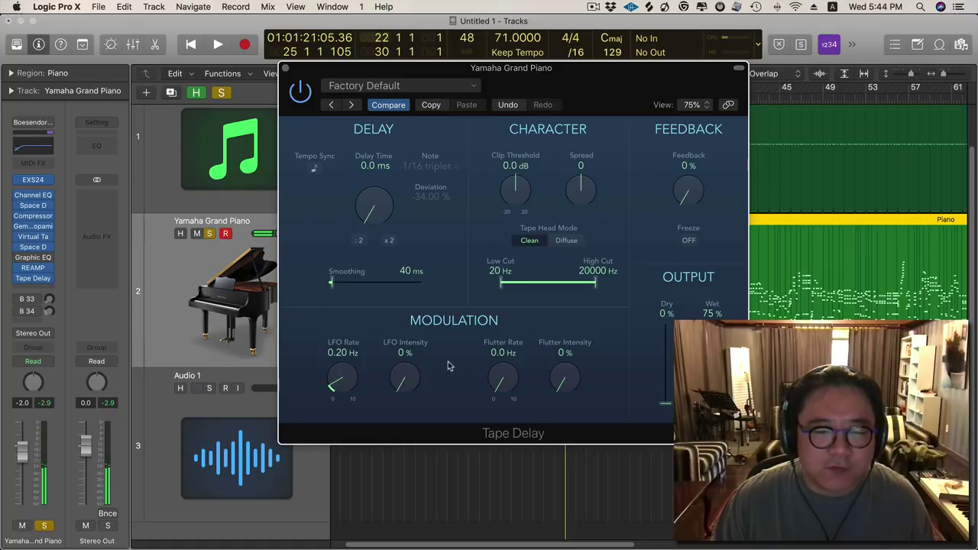
During playback, try Tape Delay's LFO at 0.74 Hz with 100% intensity, and flutter intensity at 100% and then 5%.
{"action": "key", "text": "space"}
{"action": "left_click_drag", "start_coordinate": [405, 376], "coordinate": [423, 134]}
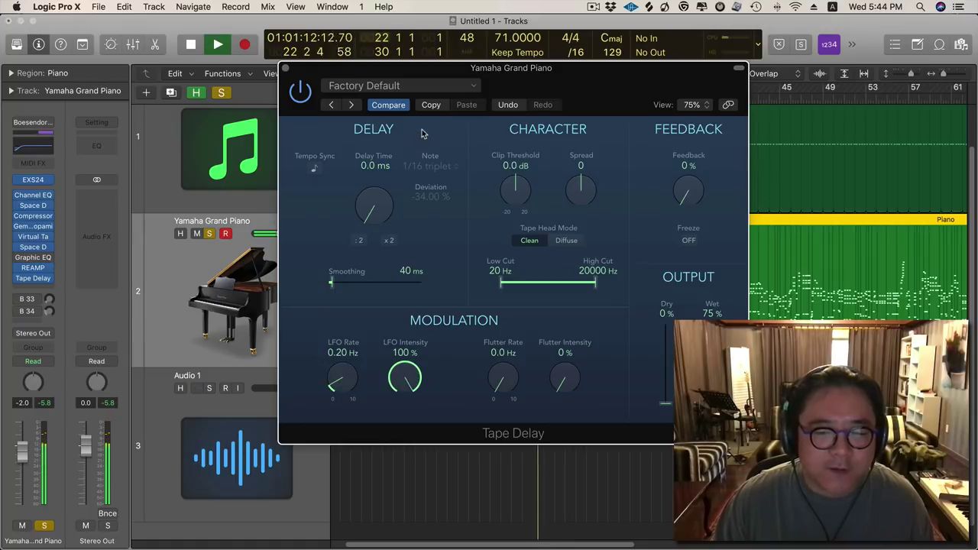
{"action": "left_click_drag", "start_coordinate": [337, 379], "coordinate": [339, 329]}
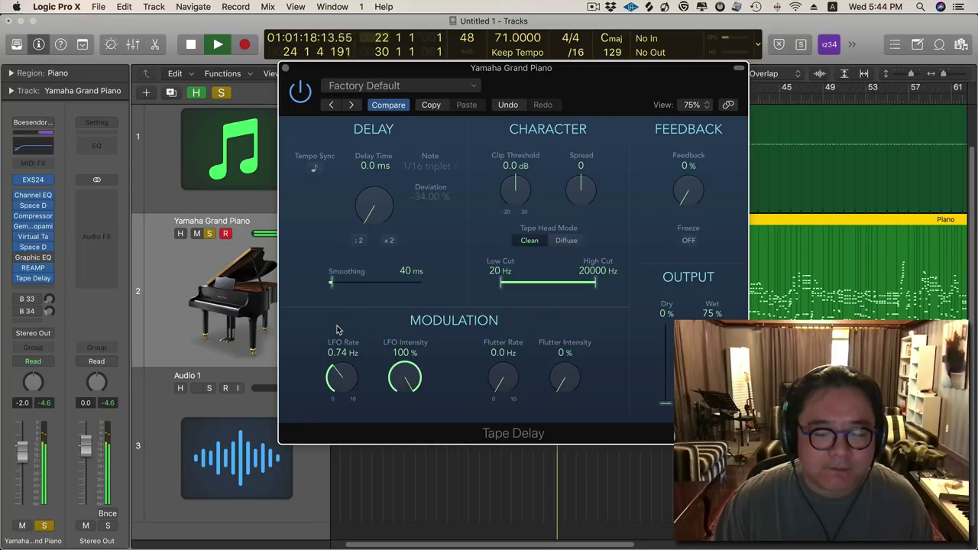
{"action": "left_click_drag", "start_coordinate": [565, 377], "coordinate": [619, 156]}
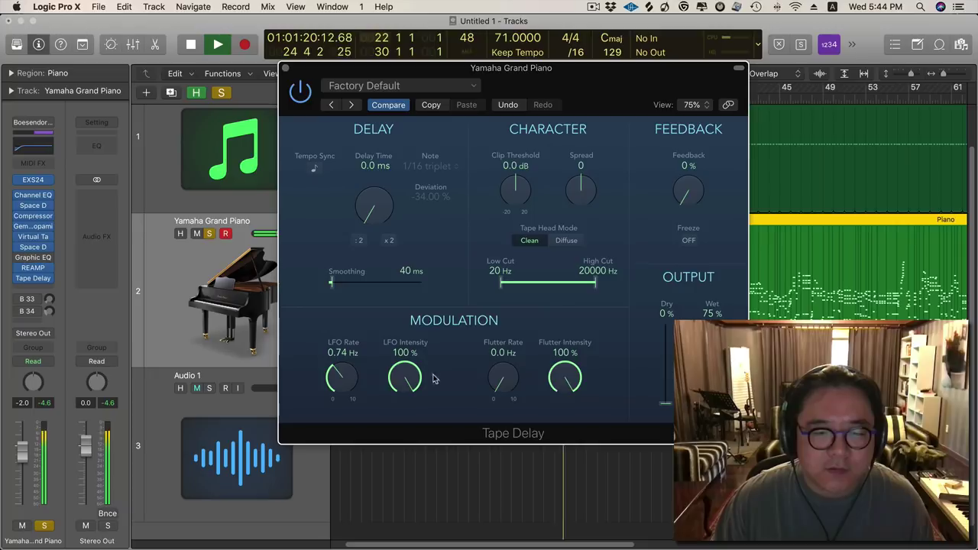
{"action": "left_click_drag", "start_coordinate": [538, 474], "coordinate": [535, 505]}
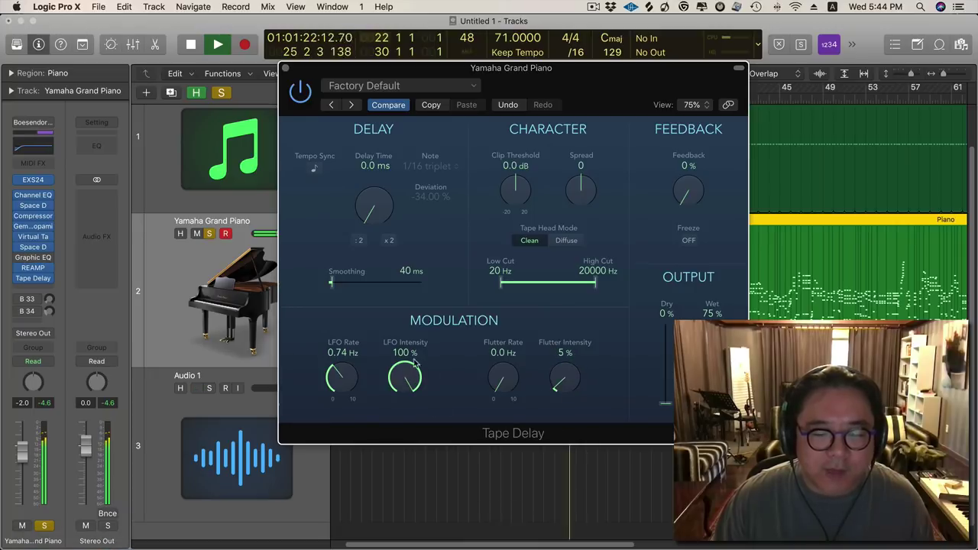
Set Tape Delay's LFO rate to 0.80 Hz and, after auditioning stronger amounts during playback, its LFO intensity to 16%.
{"action": "left_click_drag", "start_coordinate": [412, 380], "coordinate": [393, 456]}
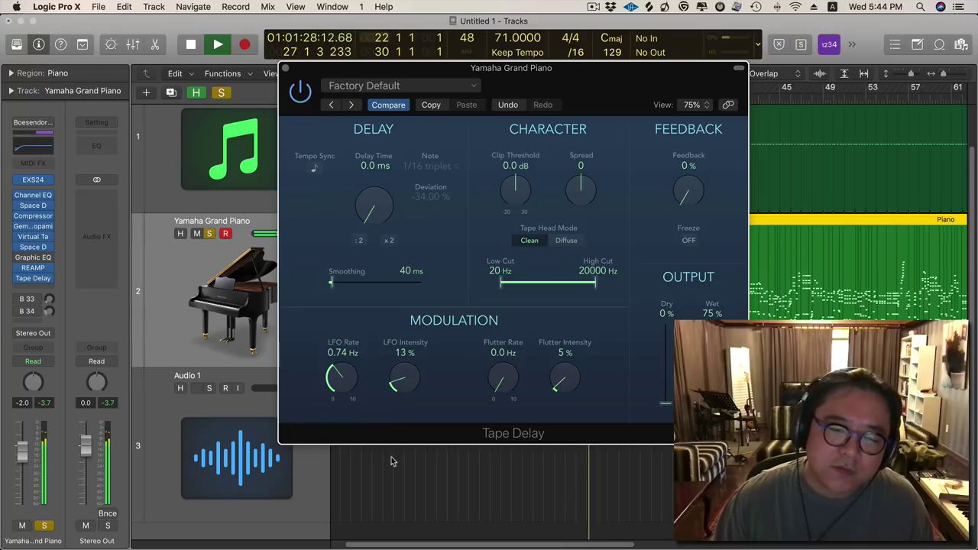
{"action": "left_click_drag", "start_coordinate": [353, 376], "coordinate": [353, 375]}
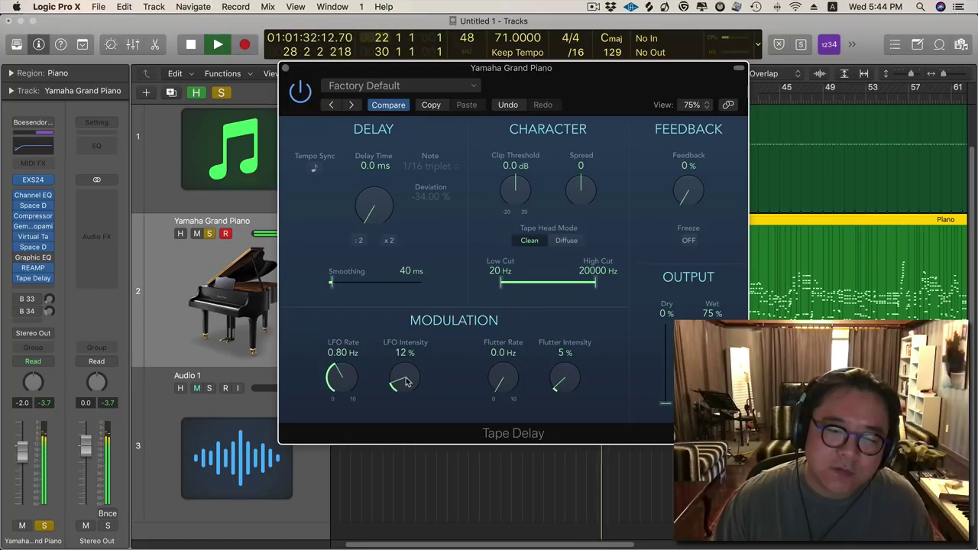
{"action": "left_click_drag", "start_coordinate": [406, 371], "coordinate": [424, 286]}
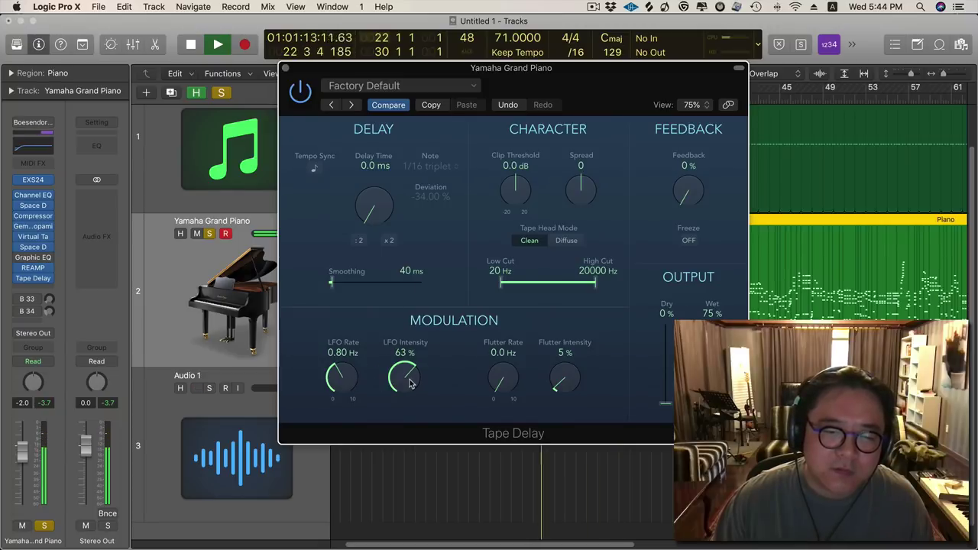
{"action": "key", "text": "space"}
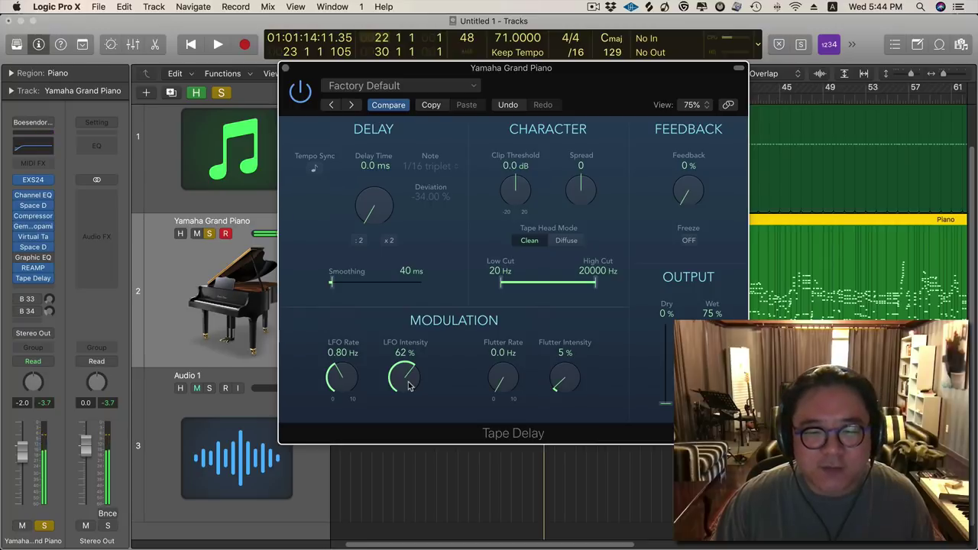
{"action": "key", "text": "space"}
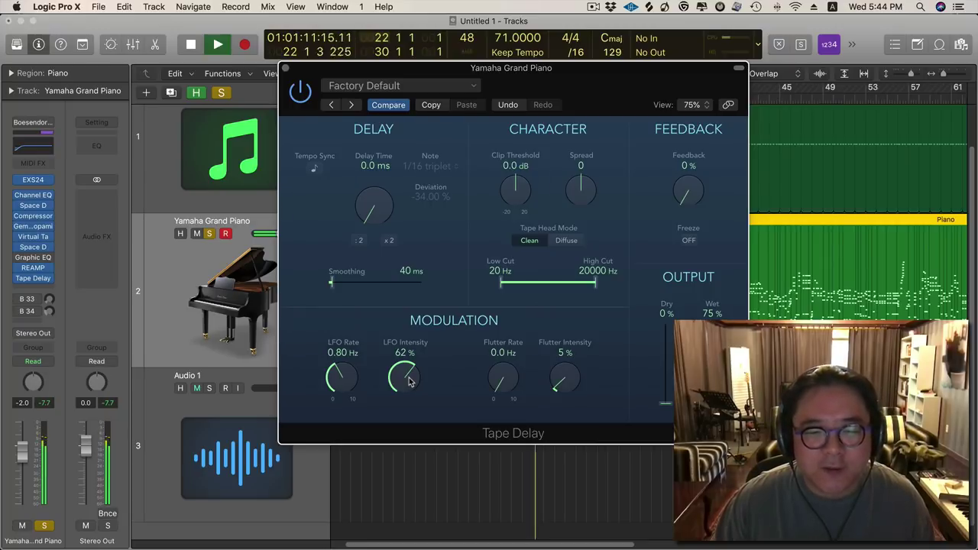
{"action": "left_click_drag", "start_coordinate": [409, 378], "coordinate": [397, 444]}
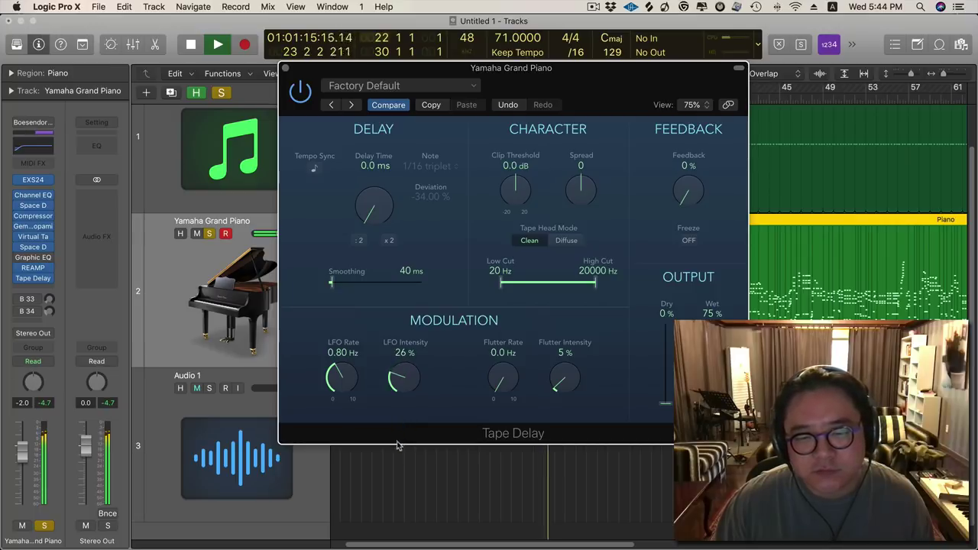
{"action": "left_click_drag", "start_coordinate": [403, 385], "coordinate": [399, 393]}
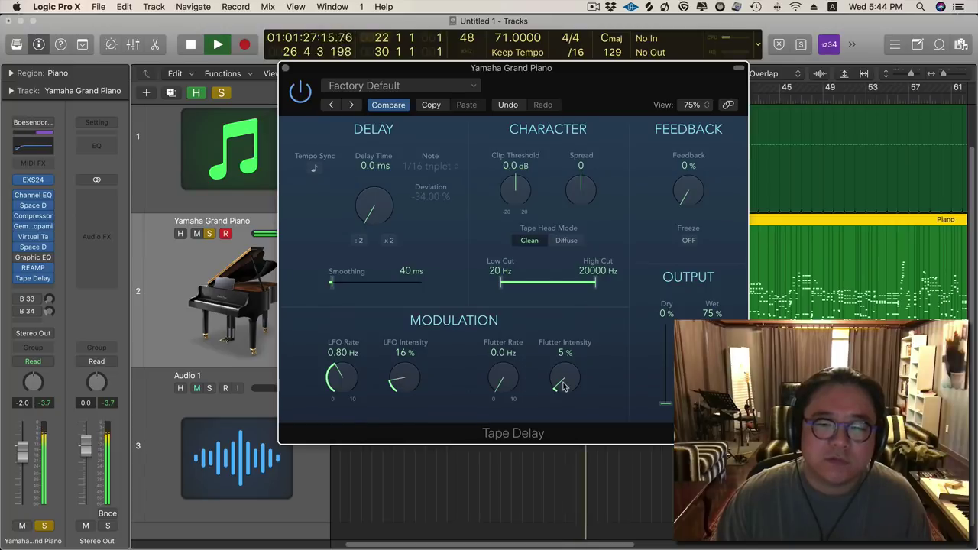
Audition Tape Delay's flutter at 100% intensity, and set the flutter rate to 3.8 Hz and the intensity to 19%.
{"action": "left_click_drag", "start_coordinate": [563, 388], "coordinate": [581, 408]}
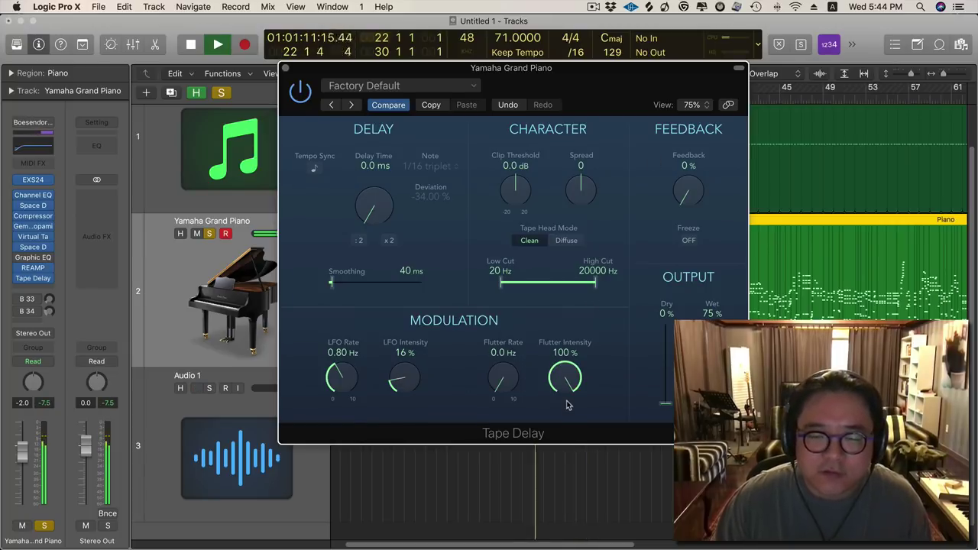
{"action": "left_click_drag", "start_coordinate": [502, 378], "coordinate": [525, 312]}
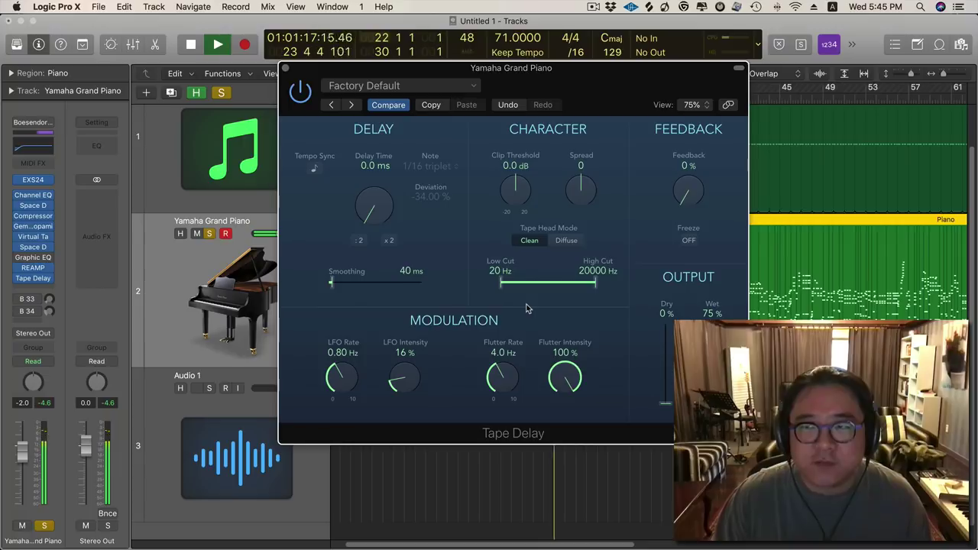
{"action": "key", "text": "space"}
{"action": "key", "text": "space"}
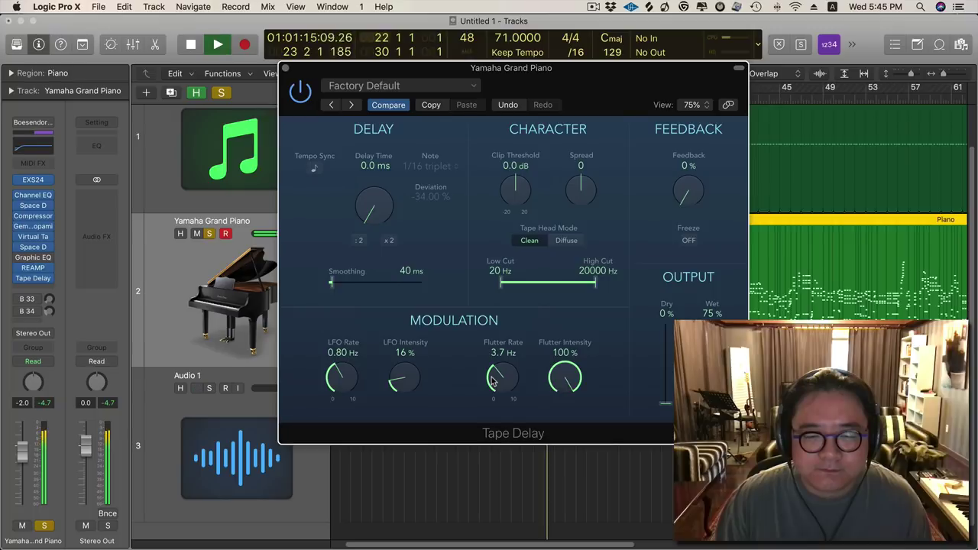
{"action": "left_click_drag", "start_coordinate": [493, 380], "coordinate": [517, 316]}
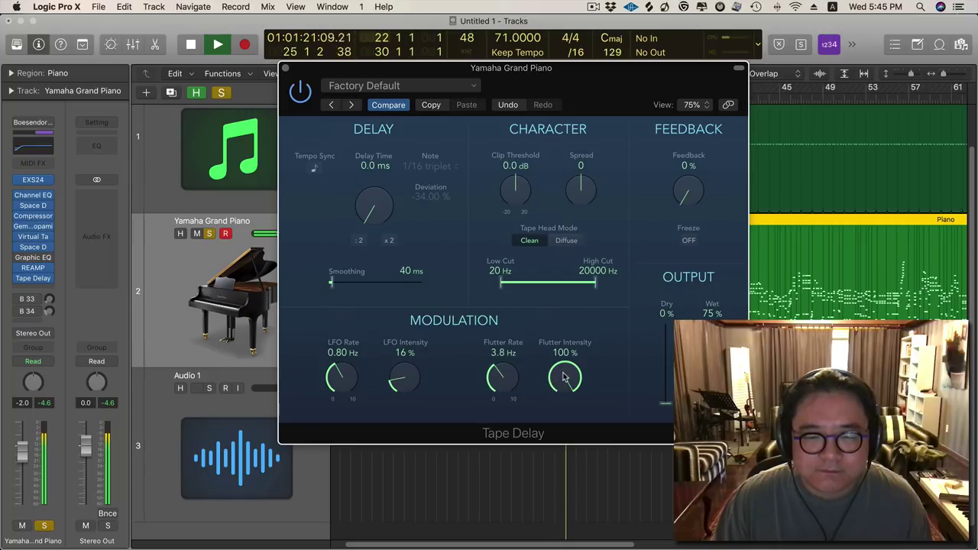
{"action": "left_click_drag", "start_coordinate": [564, 376], "coordinate": [554, 481]}
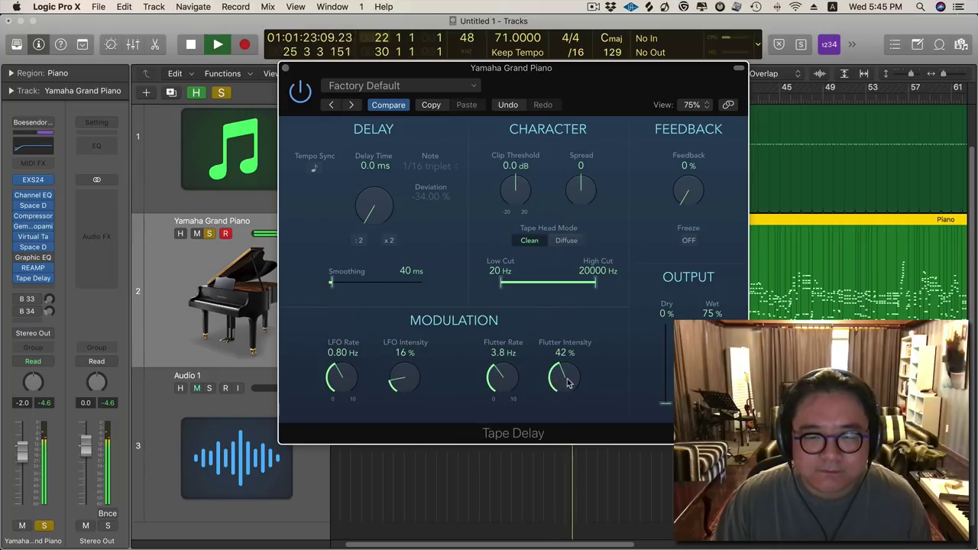
{"action": "left_click_drag", "start_coordinate": [561, 411], "coordinate": [558, 418]}
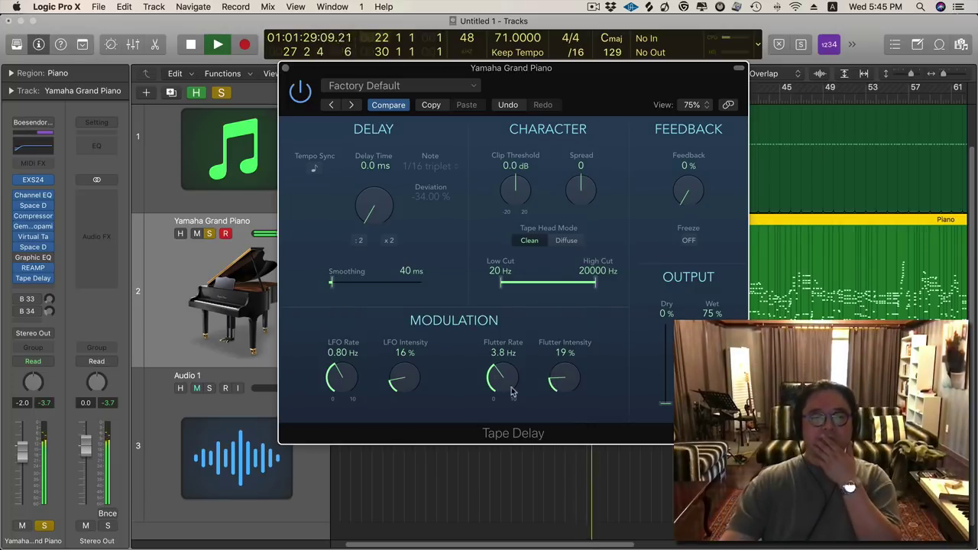
Compare the piano with Tape Delay bypassed and active, and reduce its LFO intensity and flutter intensity to 12% each.
{"action": "left_click", "coordinate": [300, 92]}
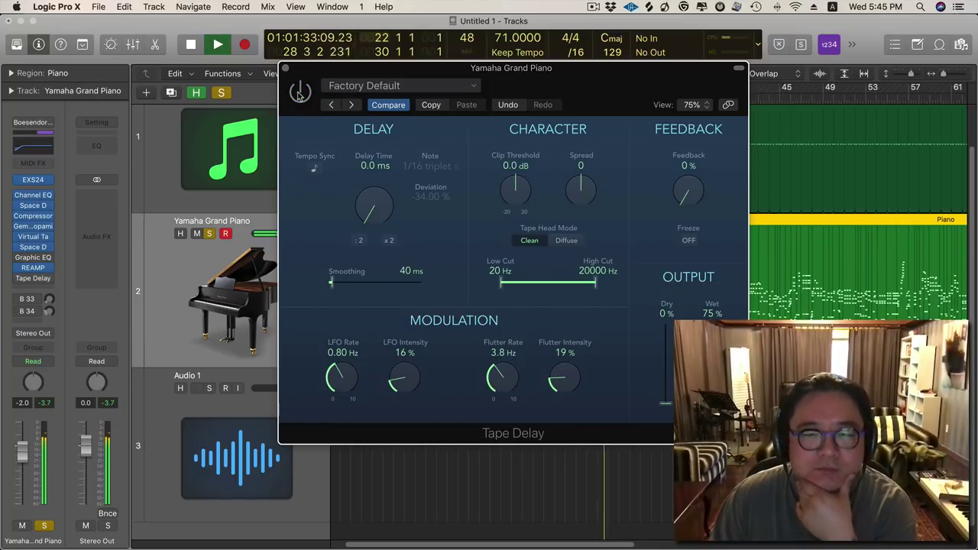
{"action": "left_click", "coordinate": [300, 93]}
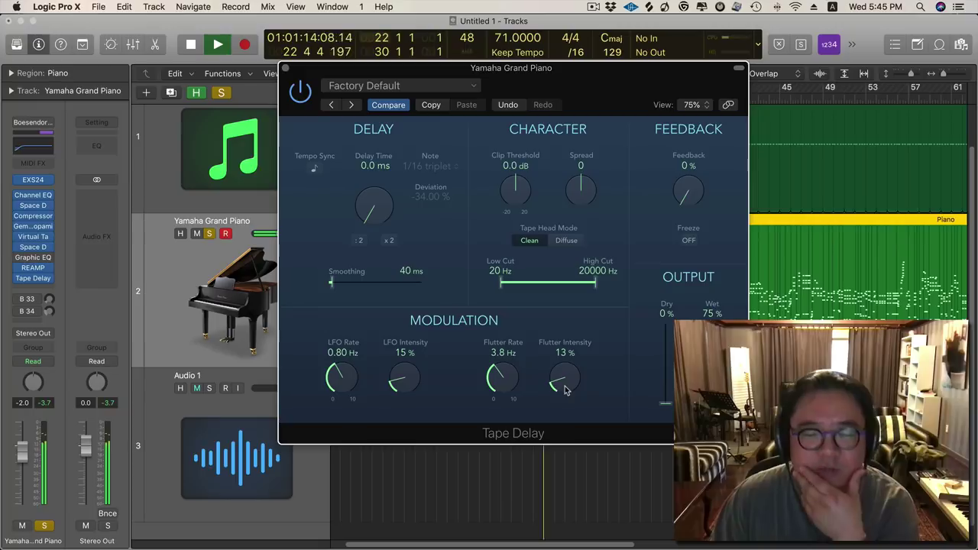
{"action": "left_click_drag", "start_coordinate": [404, 377], "coordinate": [406, 381]}
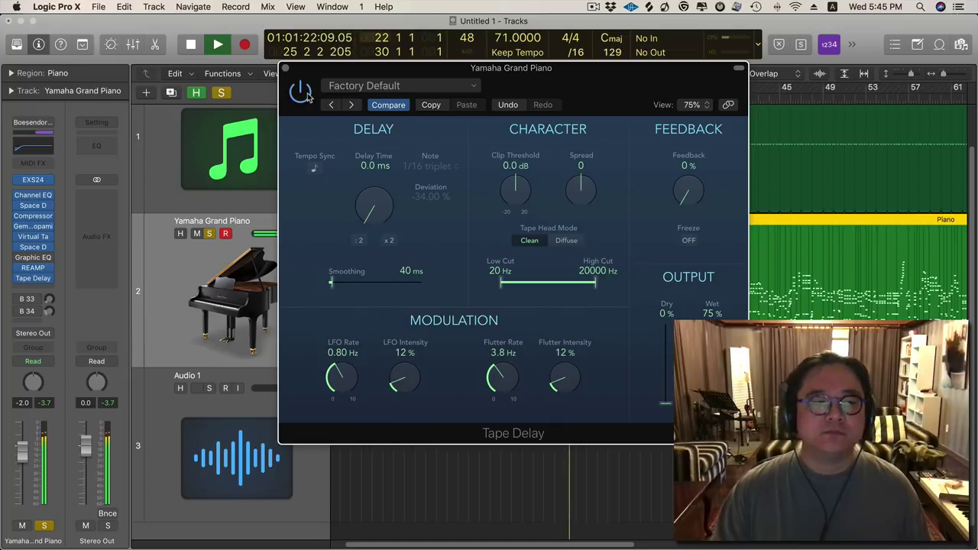
Restart playback and remove the bypassed Vintage Graphic EQ from the piano track's inserts.
{"action": "mouse_move", "coordinate": [22, 283]}
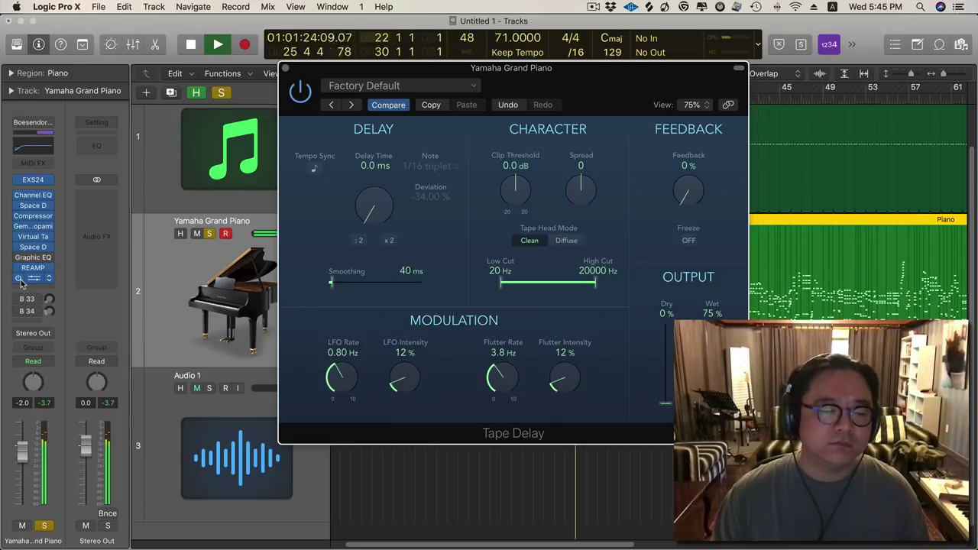
{"action": "key", "text": "space"}
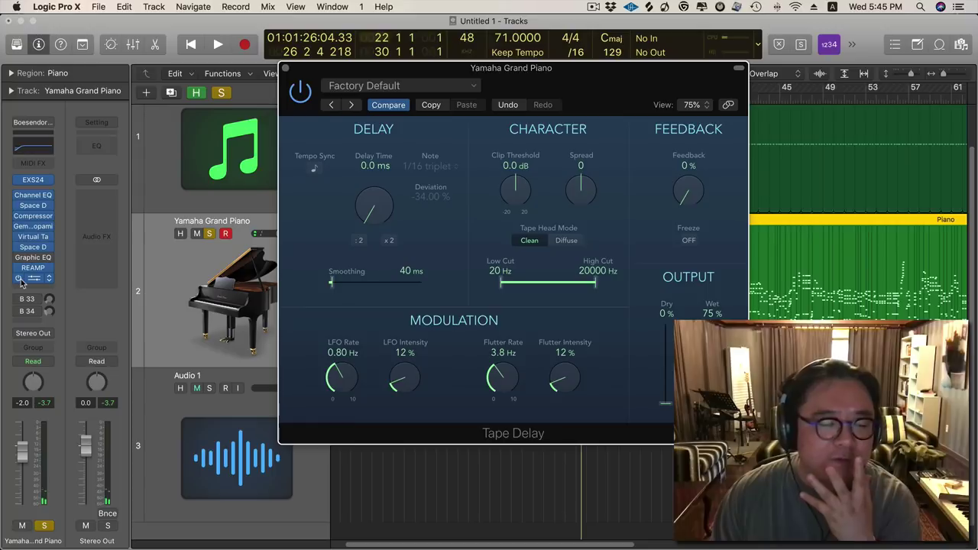
{"action": "key", "text": "space"}
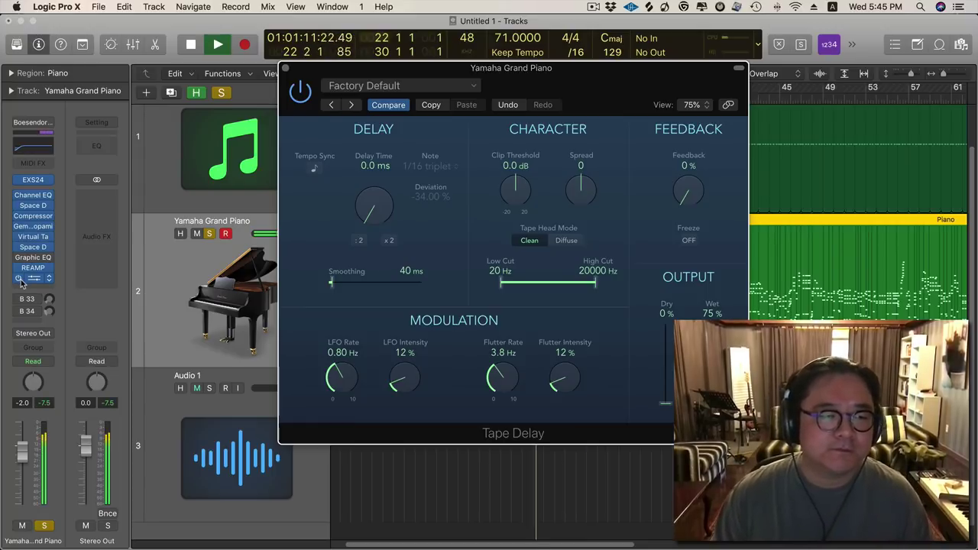
{"action": "left_click", "coordinate": [50, 261]}
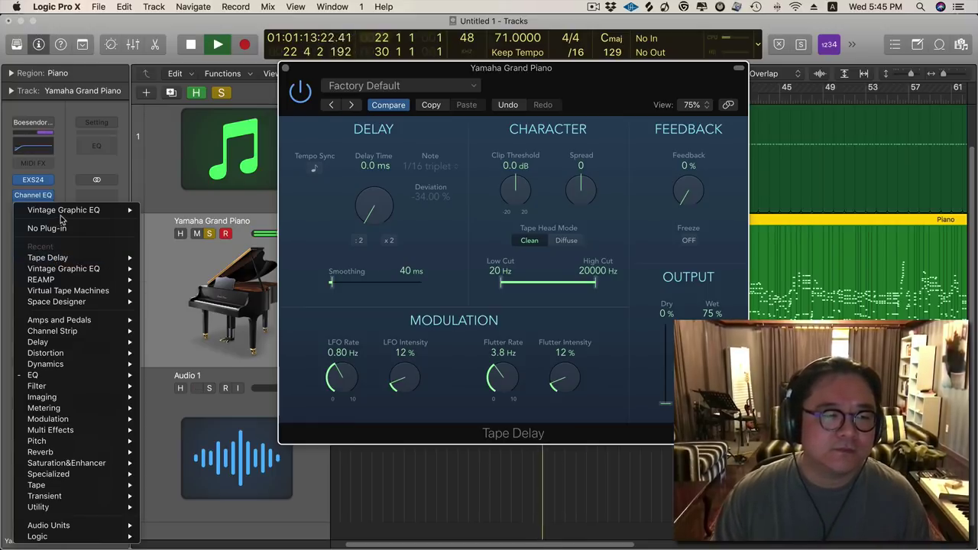
{"action": "left_click", "coordinate": [44, 225]}
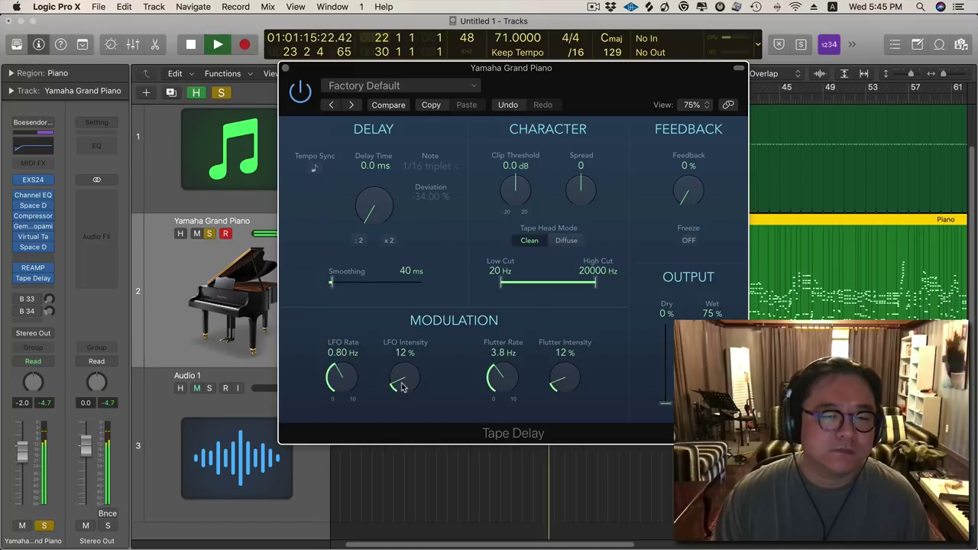
Lower Tape Delay's LFO intensity and flutter intensity to 10% each, and stop playback.
{"action": "scroll", "coordinate": [403, 388], "scroll_direction": "down", "scroll_amount": 1}
{"action": "scroll", "coordinate": [403, 388], "scroll_direction": "down", "scroll_amount": 1}
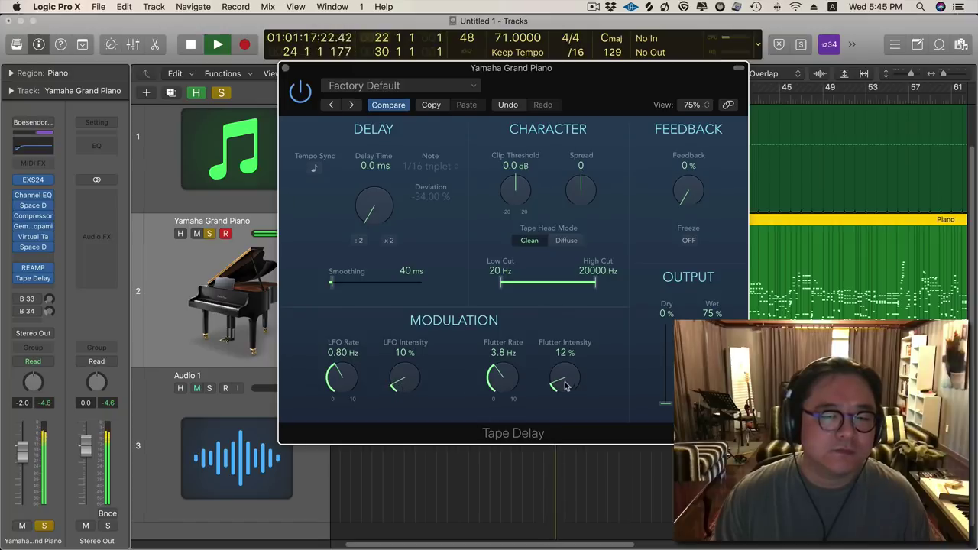
{"action": "scroll", "coordinate": [571, 387], "scroll_direction": "down", "scroll_amount": 1}
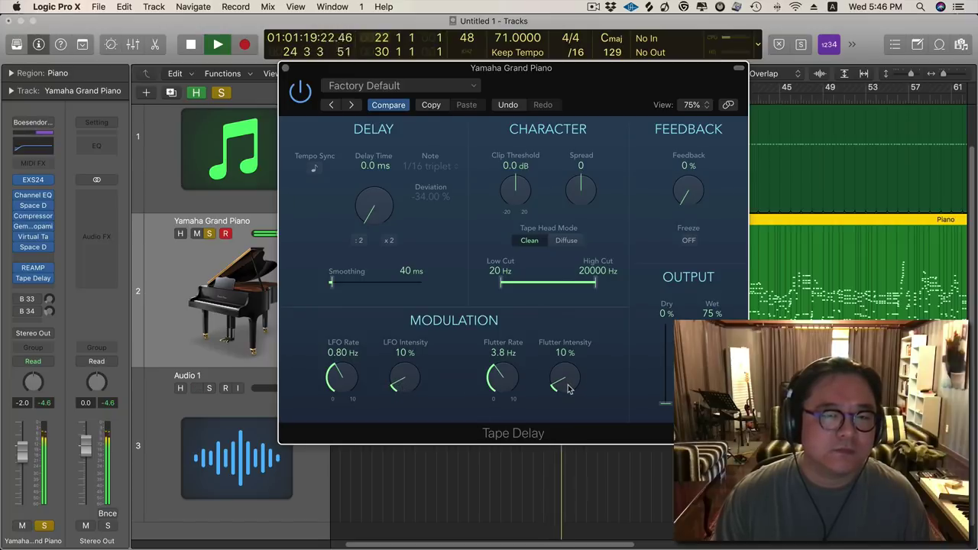
{"action": "key", "text": "space"}
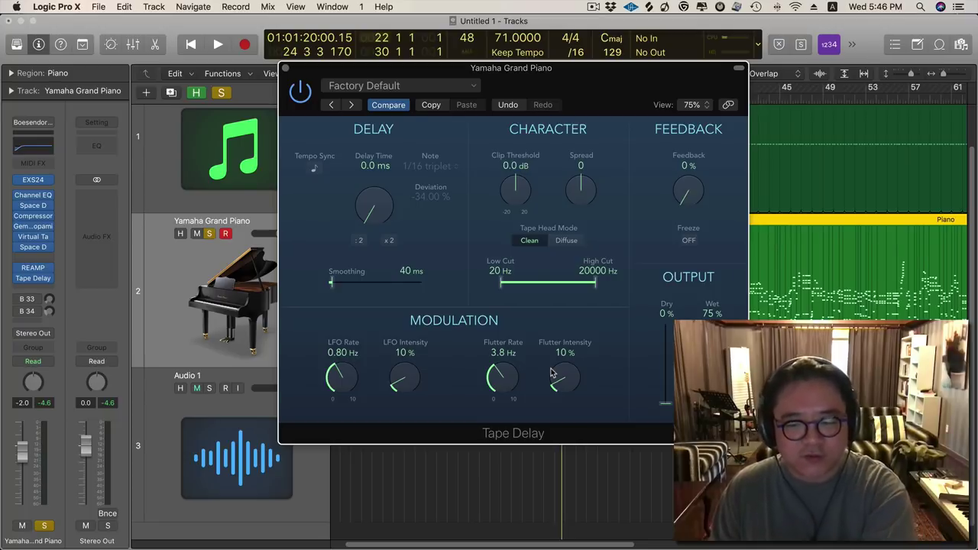
Bypass all the piano's inserts from Channel EQ through Tape Delay, play the passage, and reposition the Tape Delay window.
{"action": "key", "text": "space"}
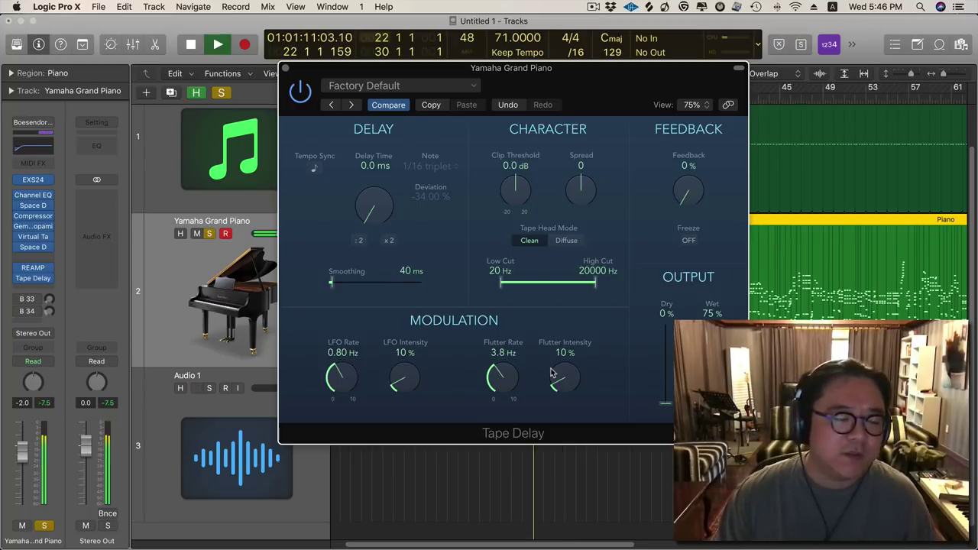
{"action": "mouse_move", "coordinate": [19, 195]}
{"action": "key", "text": "space"}
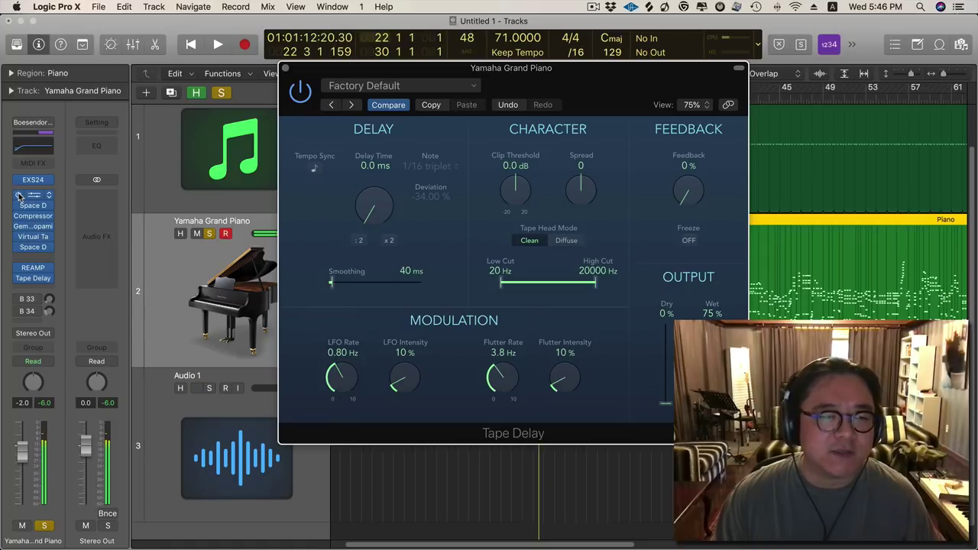
{"action": "key", "text": "space"}
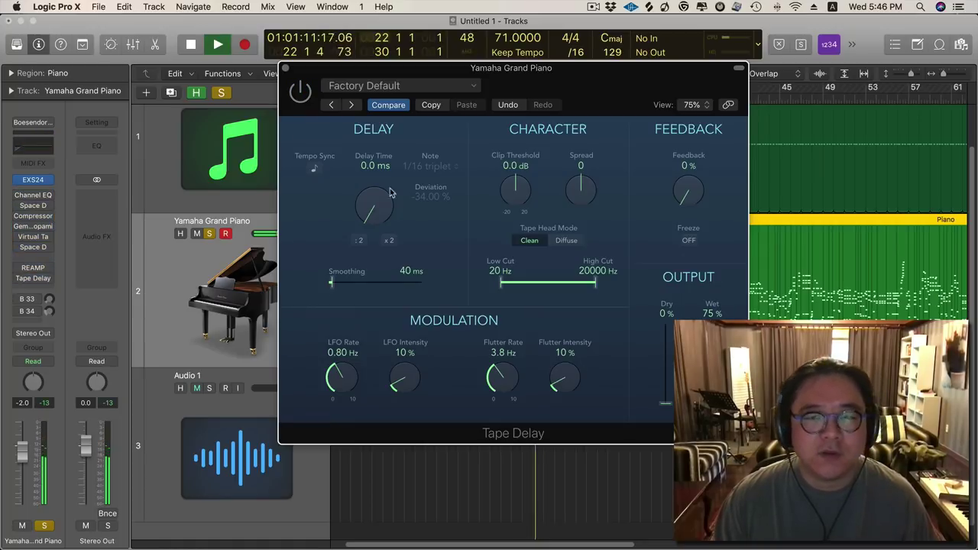
{"action": "left_click_drag", "start_coordinate": [287, 69], "coordinate": [342, 77]}
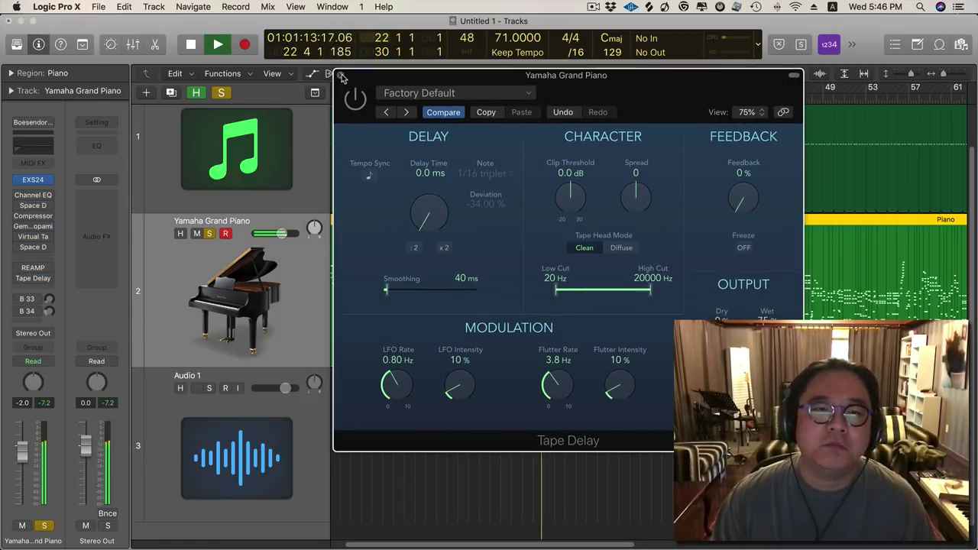
Close Tape Delay's window, reactivate all the piano's bypassed inserts from Channel EQ through Tape Delay, and stop playback.
{"action": "left_click", "coordinate": [342, 75]}
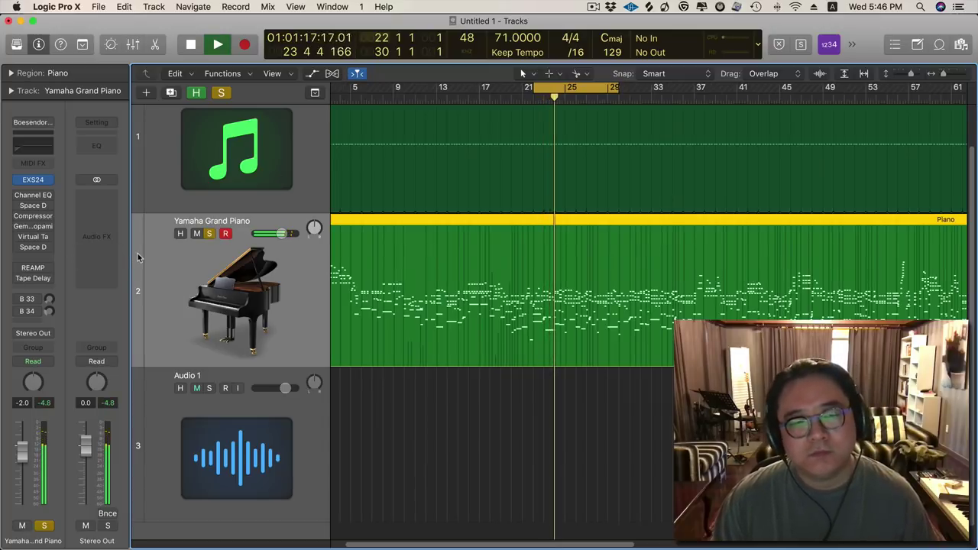
{"action": "mouse_move", "coordinate": [20, 197]}
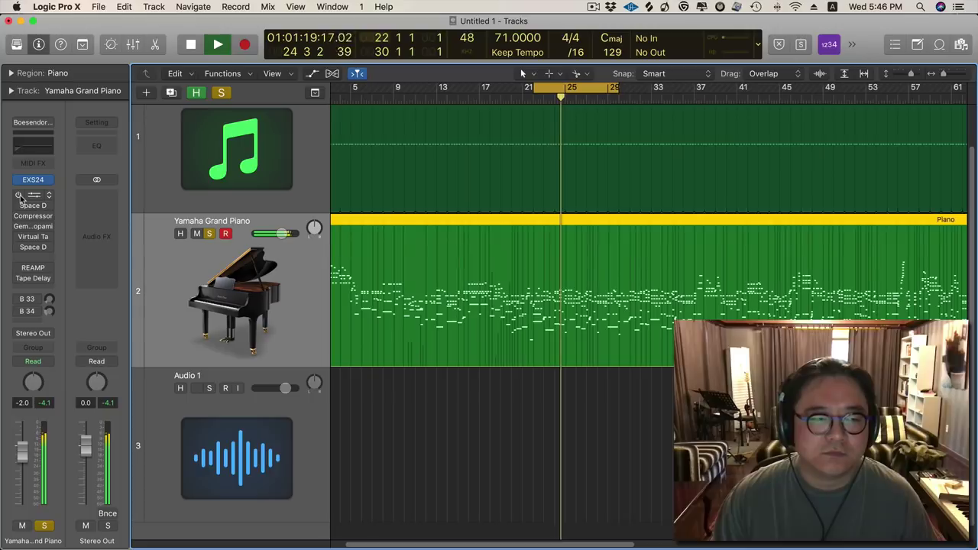
{"action": "left_click_drag", "start_coordinate": [20, 197], "coordinate": [21, 287]}
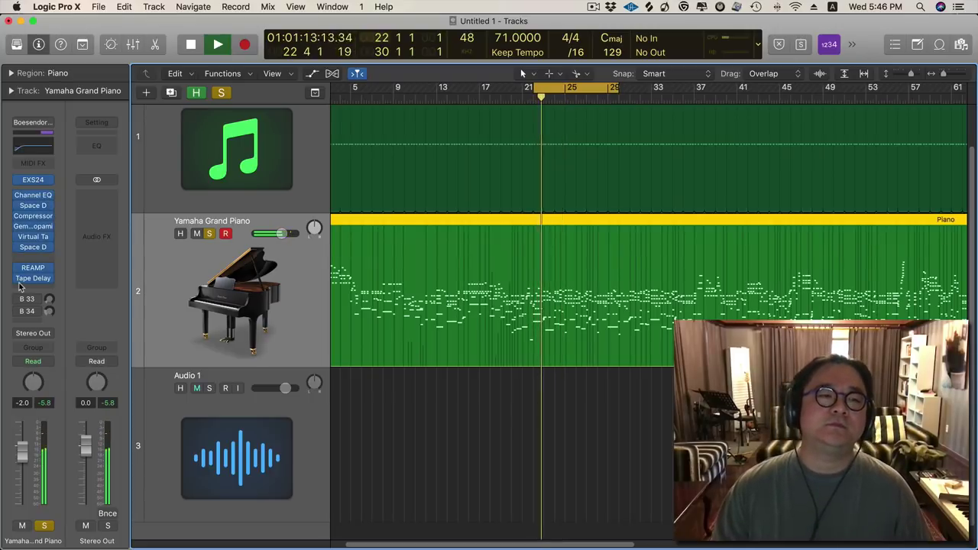
{"action": "mouse_move", "coordinate": [21, 281]}
{"action": "key", "text": "space"}
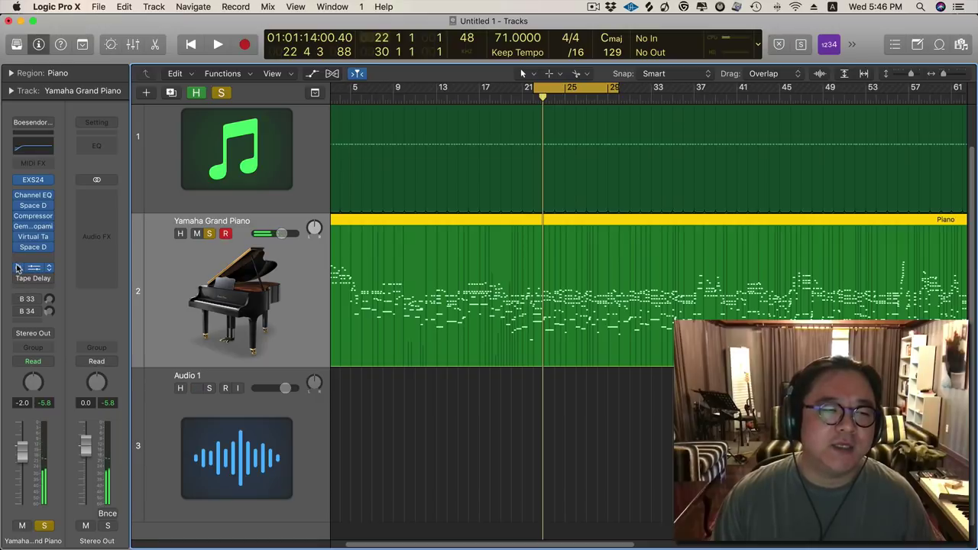
With REAMP and Tape Delay bypassed, compare the piano passage with the inserts from Channel EQ through the second Space Designer off and on.
{"action": "key", "text": "space"}
{"action": "mouse_move", "coordinate": [32, 197]}
{"action": "key", "text": "space"}
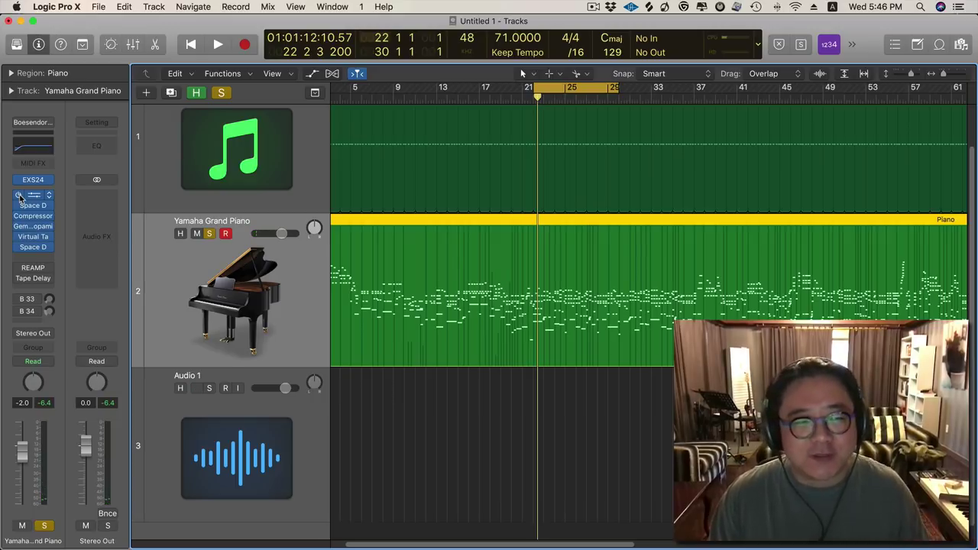
{"action": "key", "text": "space"}
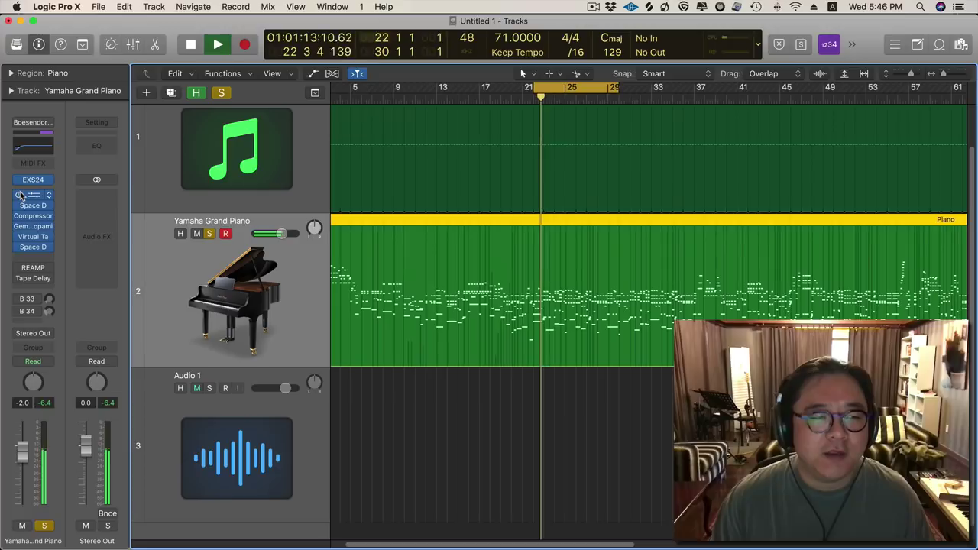
{"action": "left_click", "coordinate": [21, 195]}
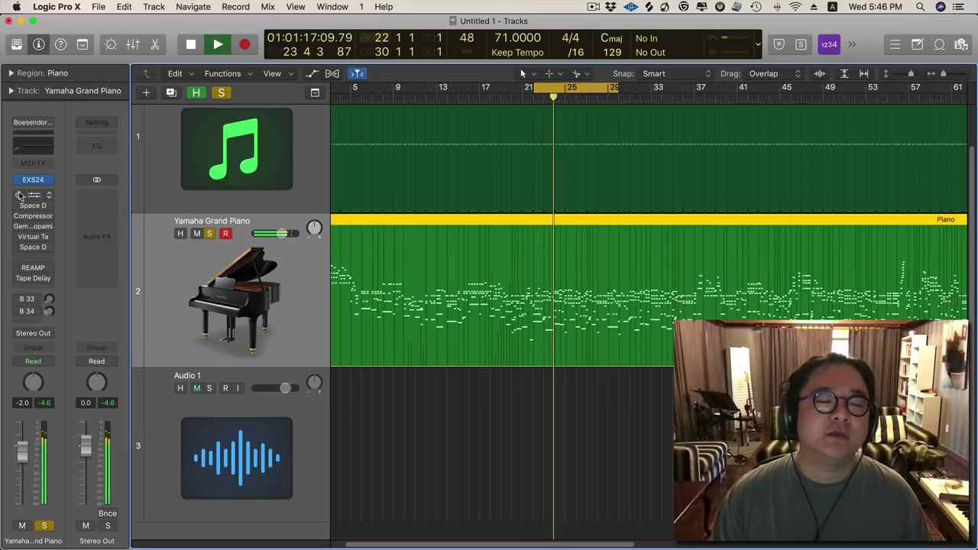
{"action": "left_click_drag", "start_coordinate": [21, 196], "coordinate": [19, 253]}
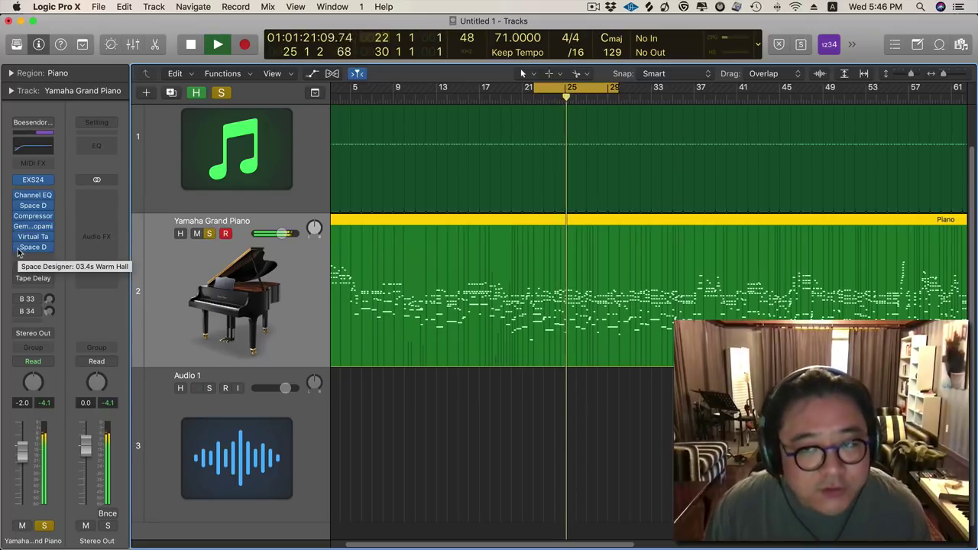
{"action": "key", "text": "space"}
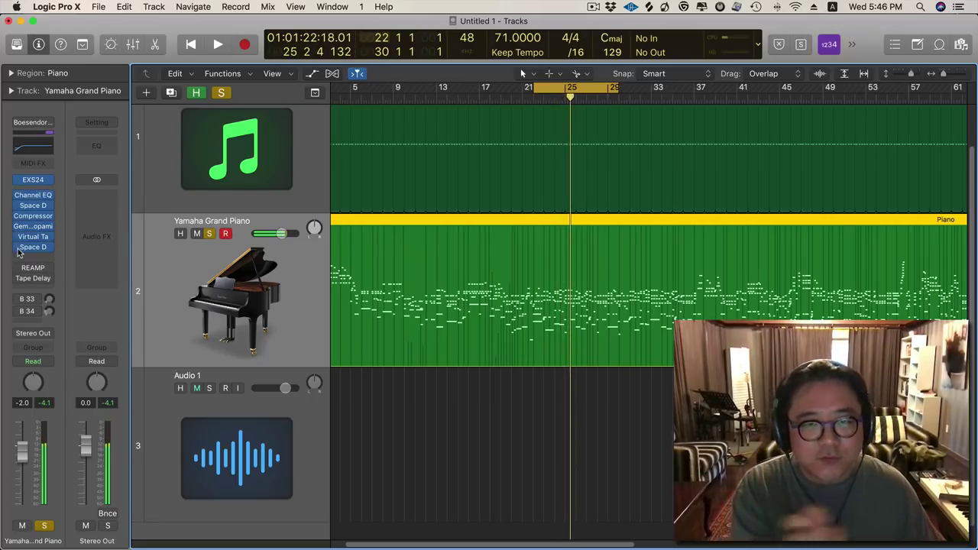
Replay the piano passage from its start and reactivate the REAMP and Tape Delay inserts.
{"action": "key", "text": "space"}
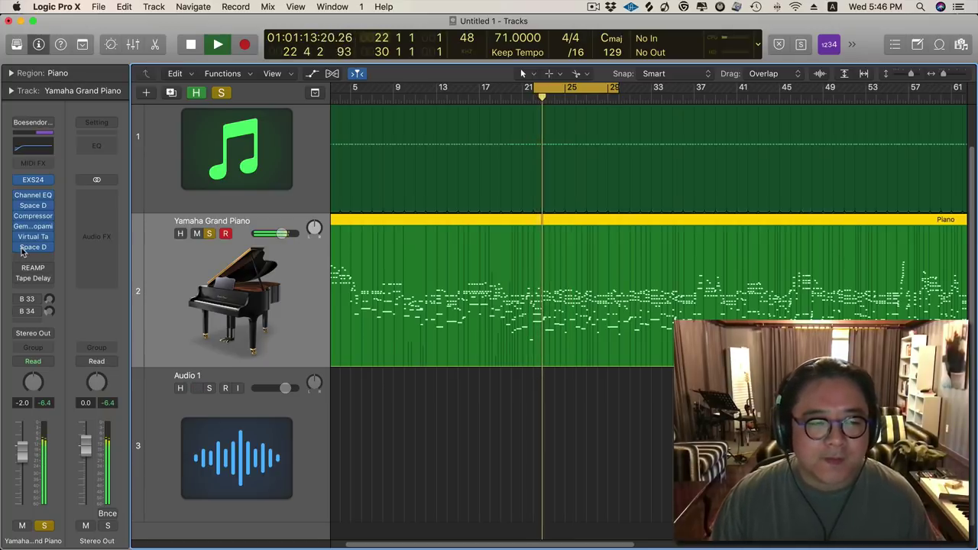
{"action": "key", "text": "space"}
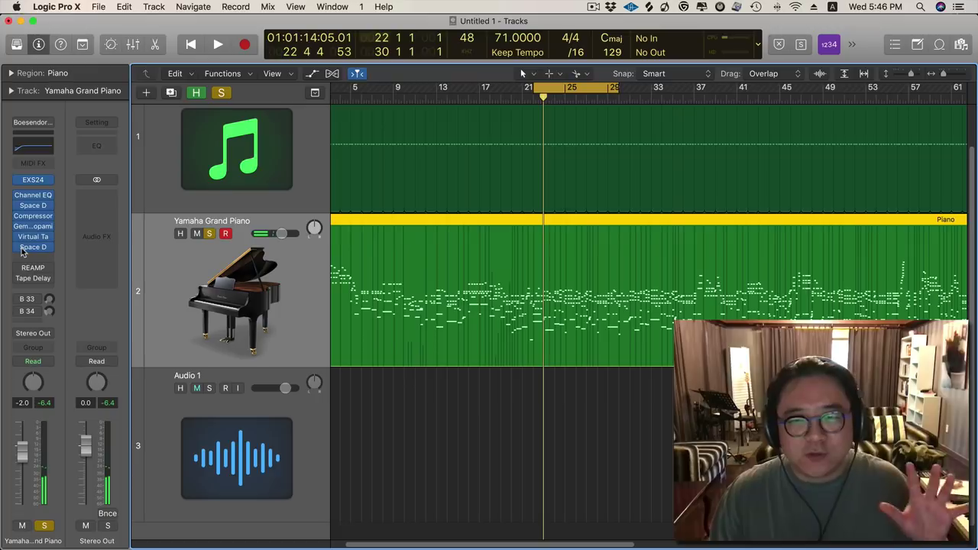
{"action": "key", "text": "space"}
{"action": "left_click", "coordinate": [19, 278]}
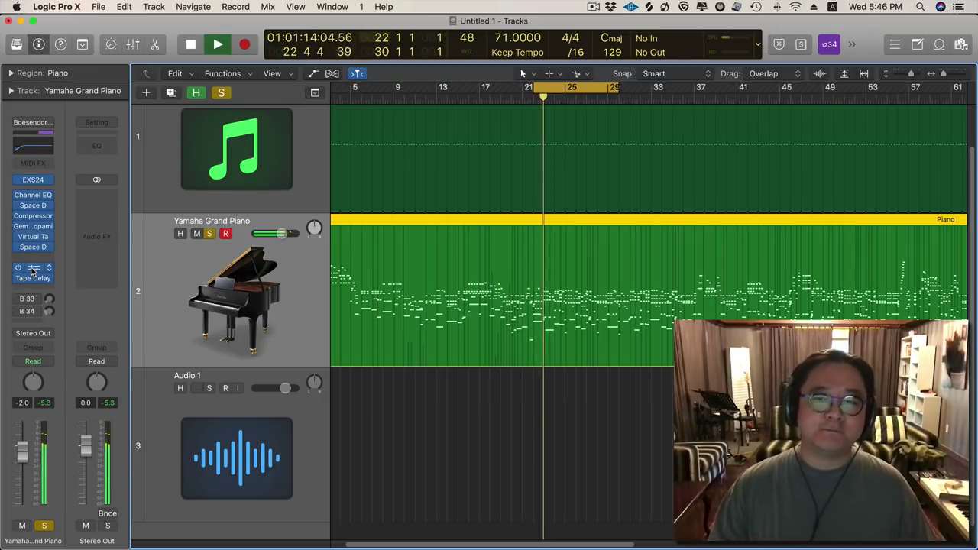
Set Tape Delay's LFO rate to 0.46 Hz, flutter rate to 3.2 Hz and both intensities to 9%, and close the plug-in windows.
{"action": "left_click", "coordinate": [32, 271]}
{"action": "left_click", "coordinate": [33, 278]}
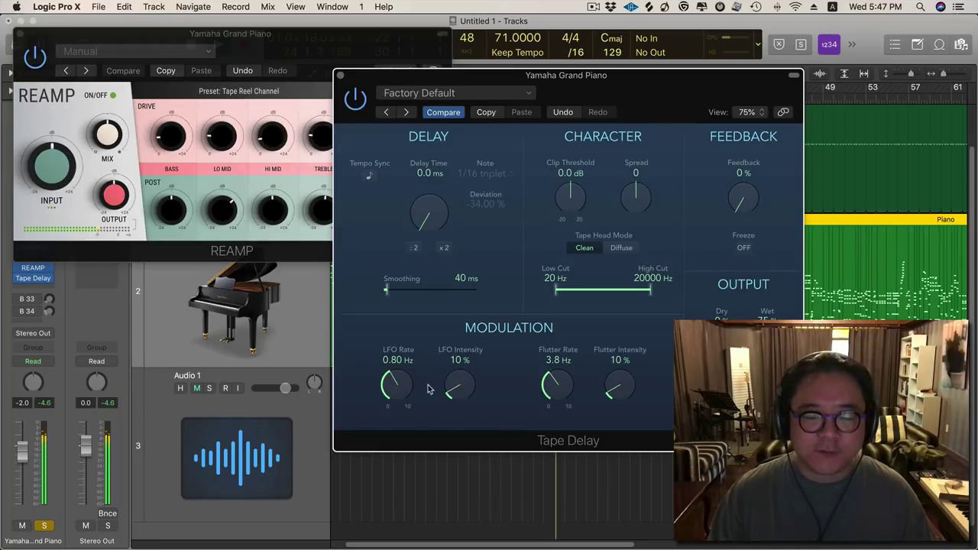
{"action": "left_click_drag", "start_coordinate": [399, 405], "coordinate": [399, 413]}
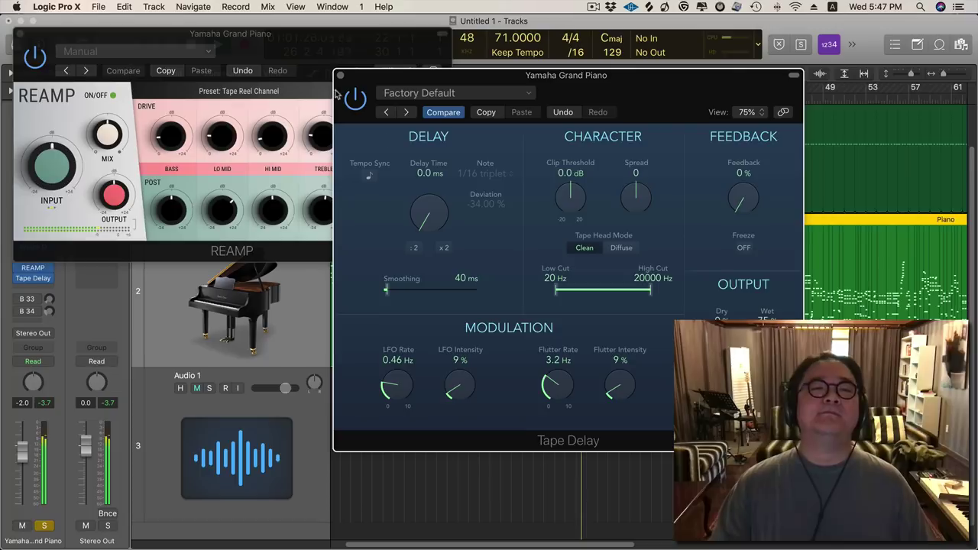
{"action": "left_click", "coordinate": [341, 76]}
{"action": "left_click", "coordinate": [18, 33]}
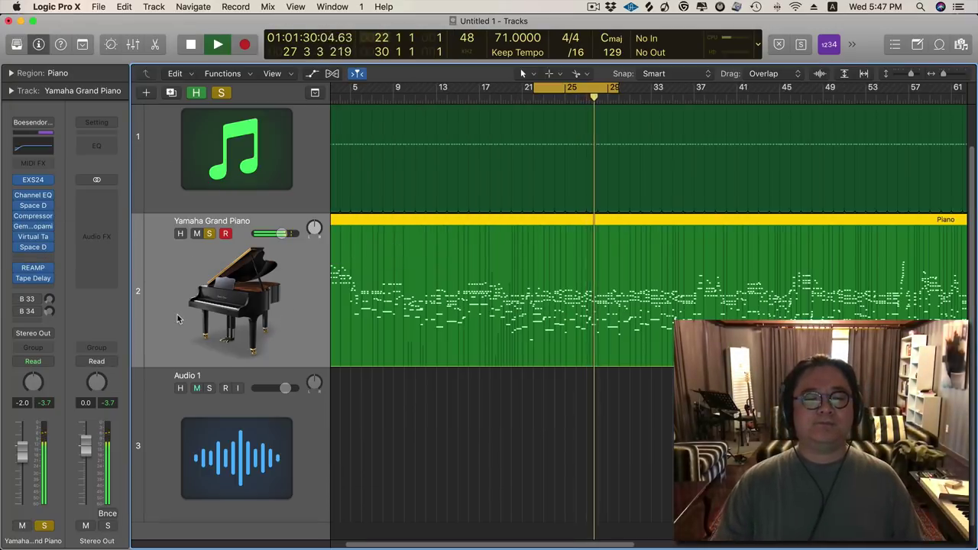
Adjust REAMP's post-EQ bass and low-mid levels, close its window, and replay the start of the passage.
{"action": "left_click", "coordinate": [32, 267]}
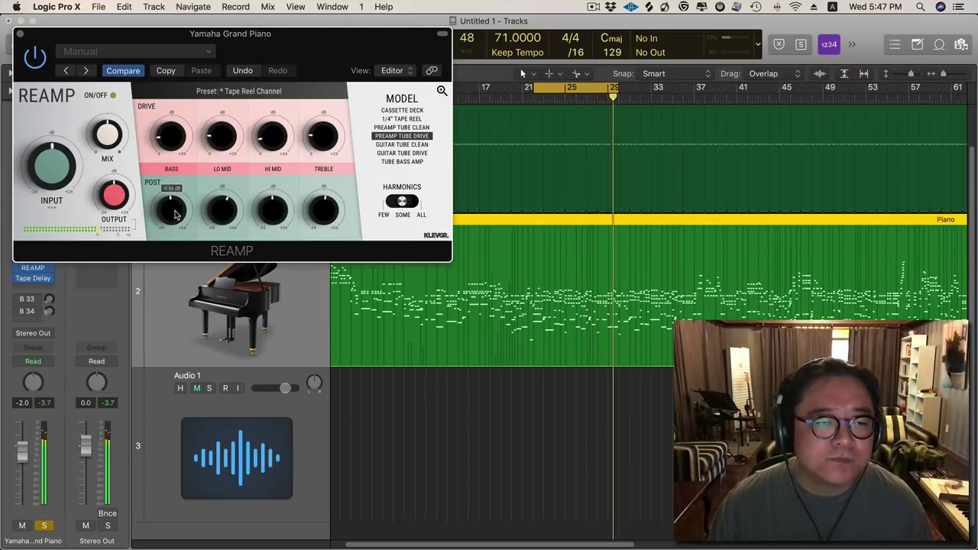
{"action": "left_click", "coordinate": [20, 36]}
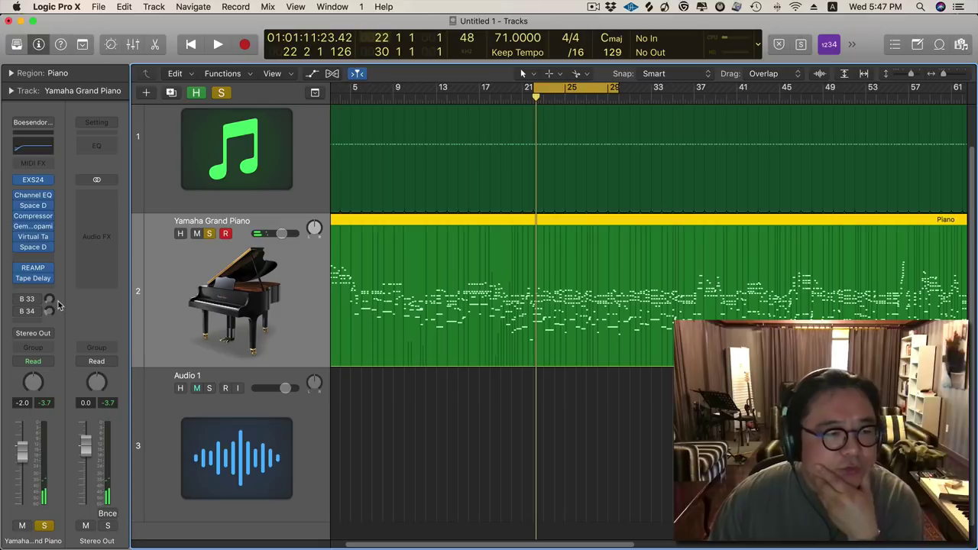
{"action": "key", "text": "space"}
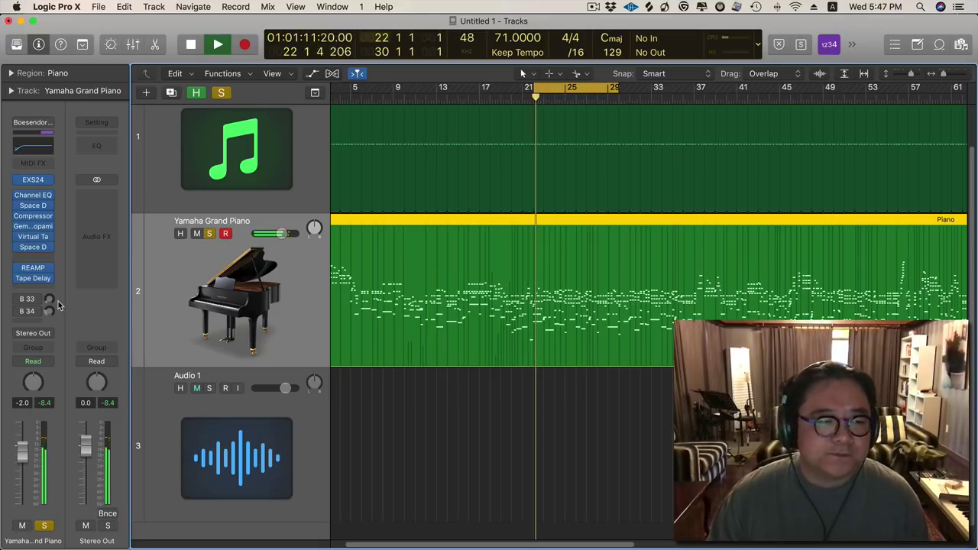
{"action": "key", "text": "space"}
Load the Grand Piano instrument into the piano track's EXS24 sampler and play the passage.
{"action": "left_click", "coordinate": [33, 179]}
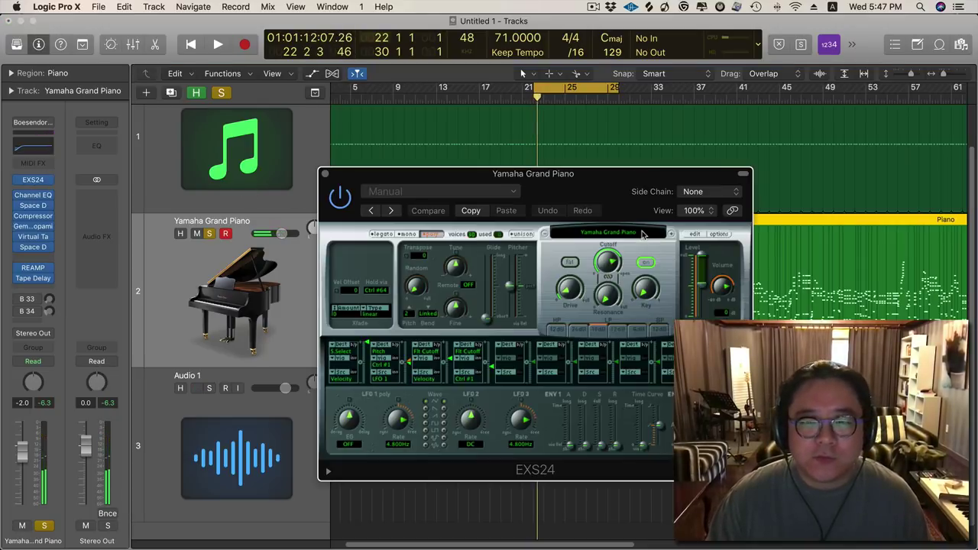
{"action": "left_click", "coordinate": [643, 234]}
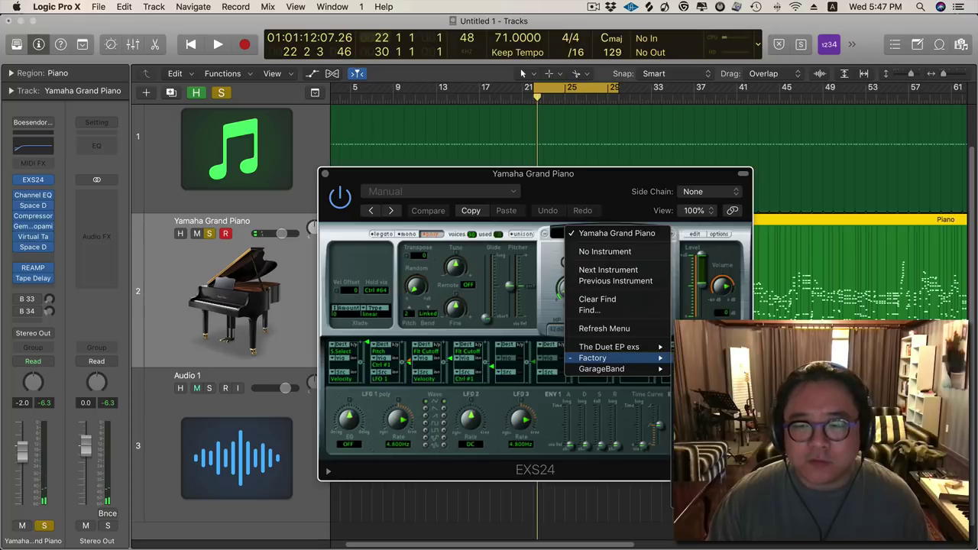
{"action": "left_click", "coordinate": [718, 366]}
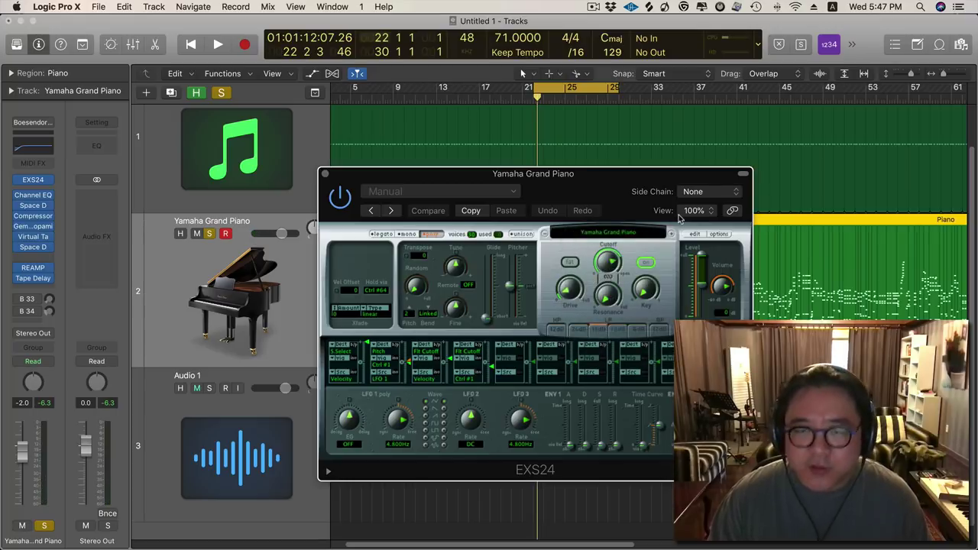
{"action": "left_click_drag", "start_coordinate": [558, 181], "coordinate": [627, 184]}
{"action": "key", "text": "space"}
Compare the Grand Piano with its inserts bypassed and active, close the EXS24 window, and stop playback.
{"action": "left_click_drag", "start_coordinate": [38, 249], "coordinate": [34, 248]}
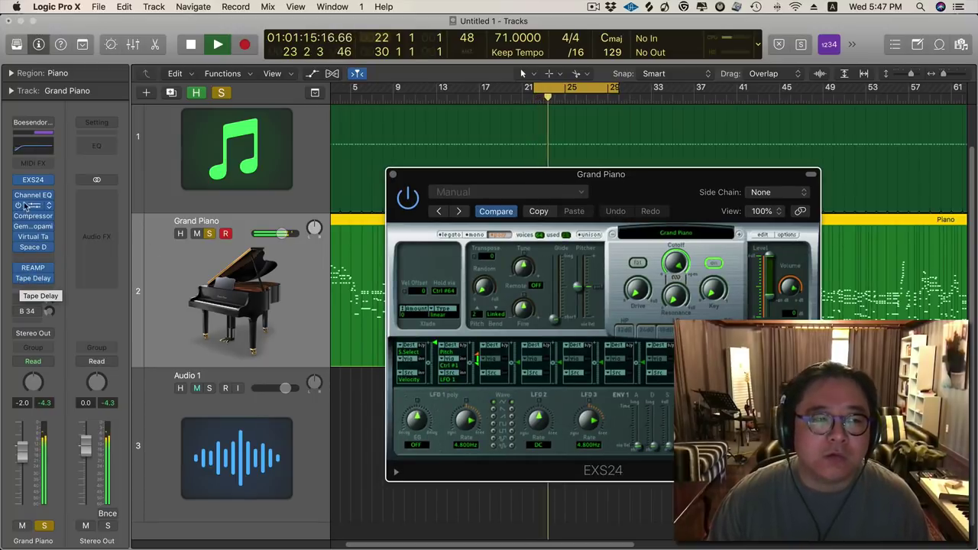
{"action": "left_click_drag", "start_coordinate": [32, 216], "coordinate": [16, 284]}
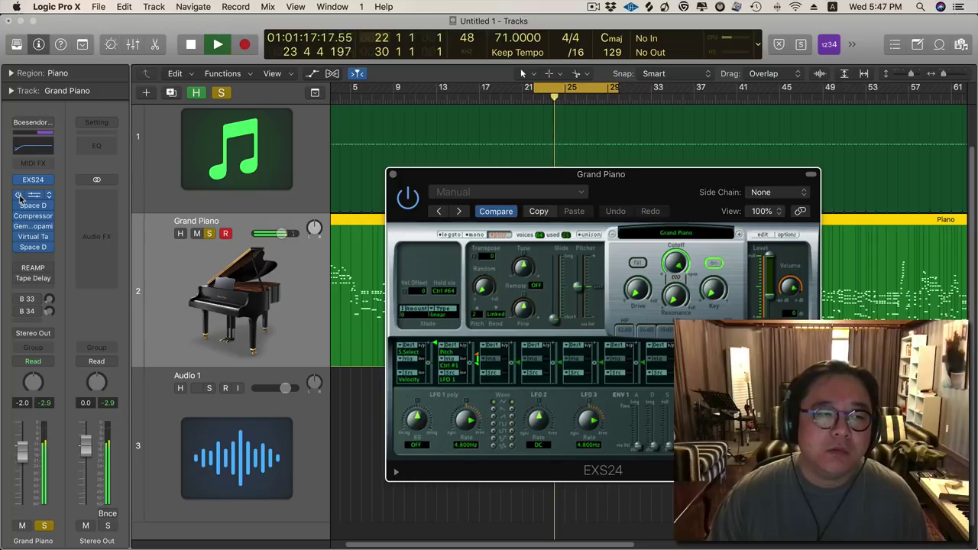
{"action": "left_click_drag", "start_coordinate": [19, 197], "coordinate": [19, 254]}
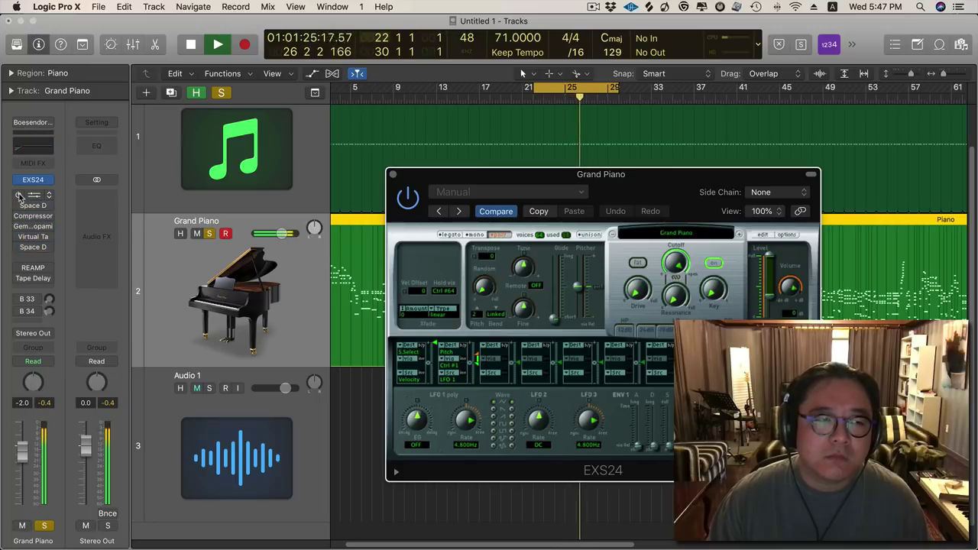
{"action": "left_click_drag", "start_coordinate": [21, 259], "coordinate": [16, 255]}
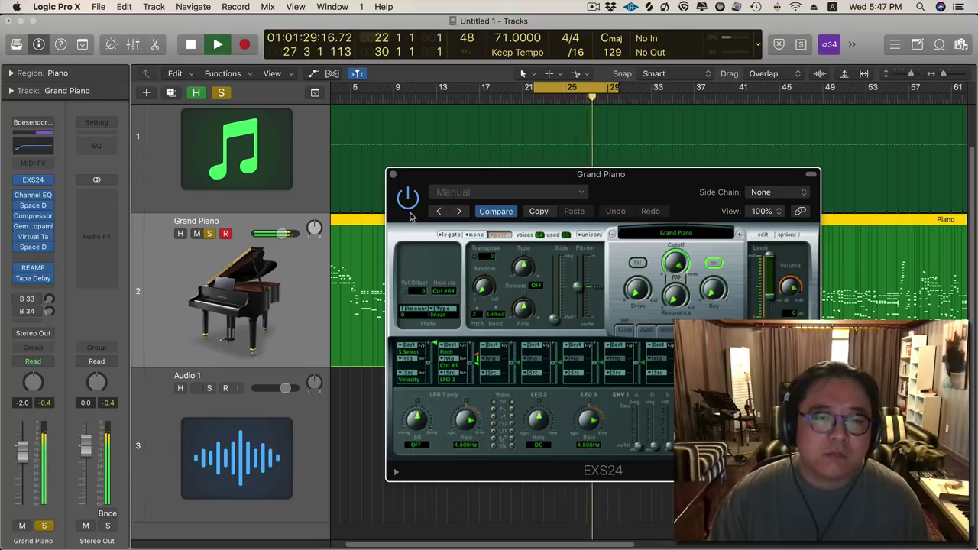
{"action": "left_click", "coordinate": [393, 176]}
{"action": "key", "text": "space"}
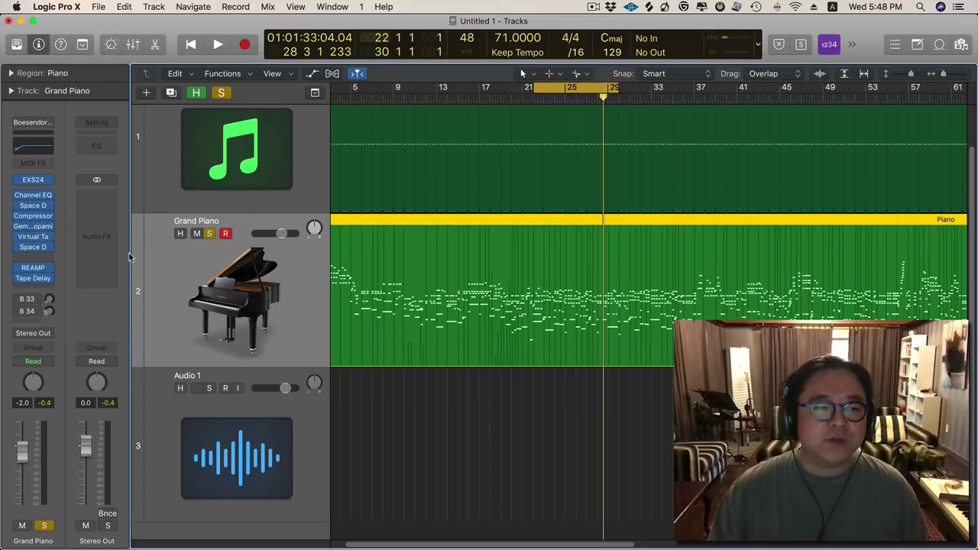
Audition the Grand Piano with the full chain and with REAMP and Tape Delay bypassed, and bypass the remaining inserts.
{"action": "mouse_move", "coordinate": [45, 207]}
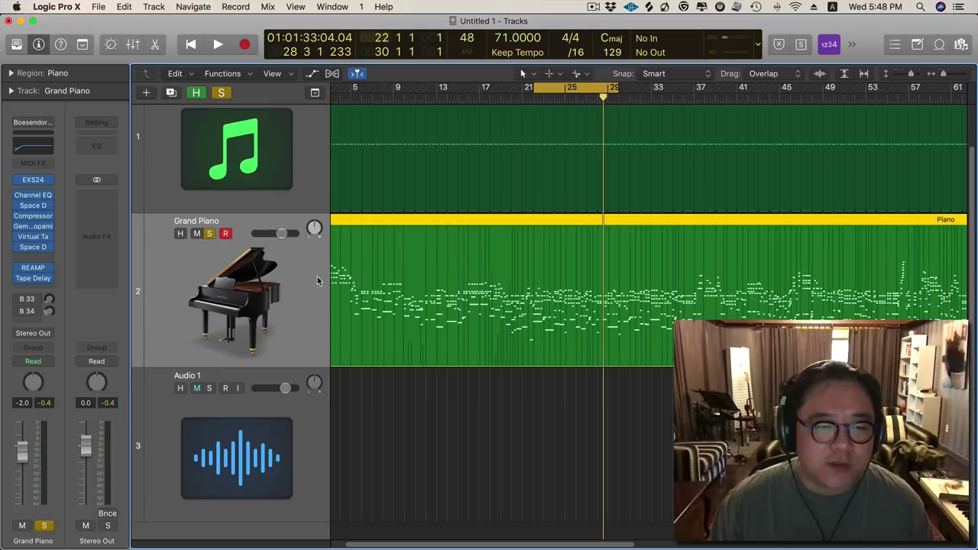
{"action": "key", "text": "space"}
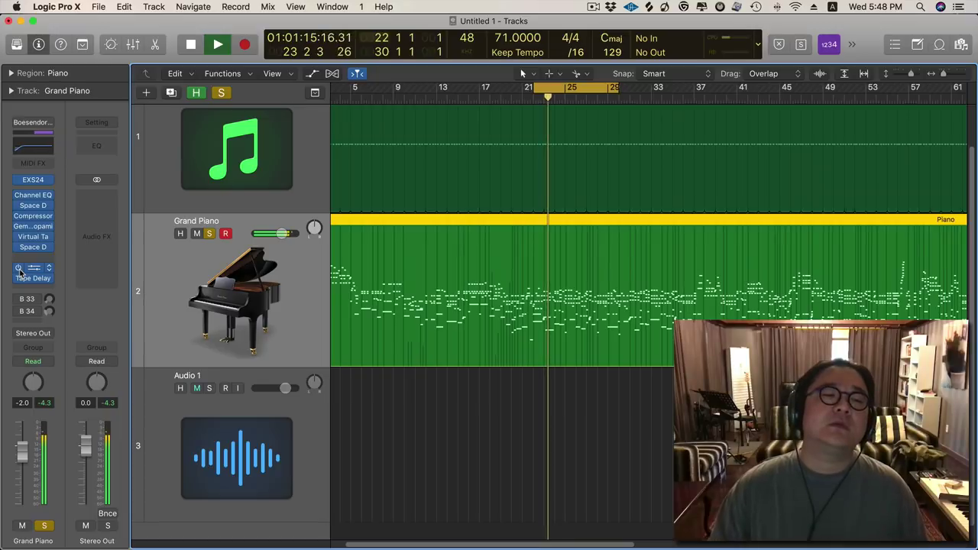
{"action": "key", "text": "space"}
{"action": "key", "text": "space"}
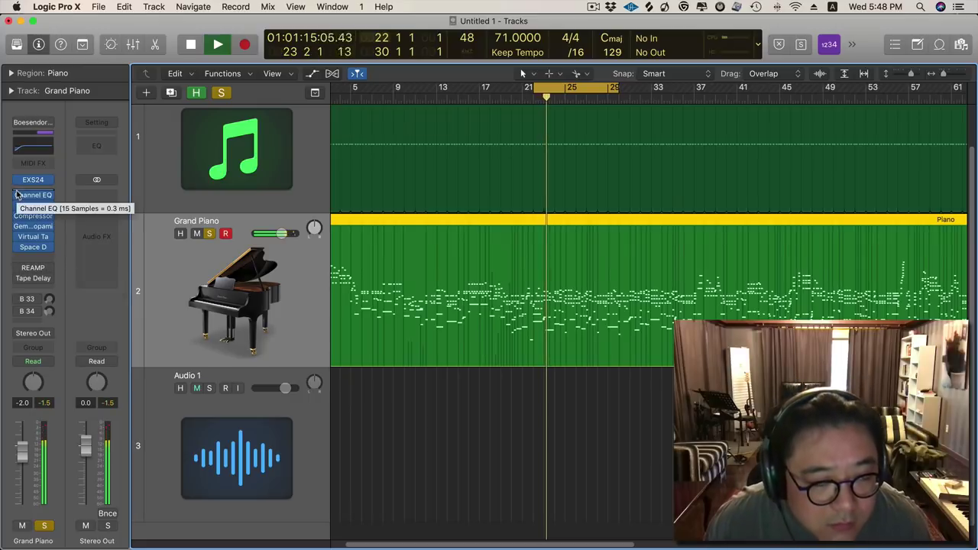
{"action": "key", "text": "space"}
{"action": "left_click_drag", "start_coordinate": [16, 197], "coordinate": [20, 252]}
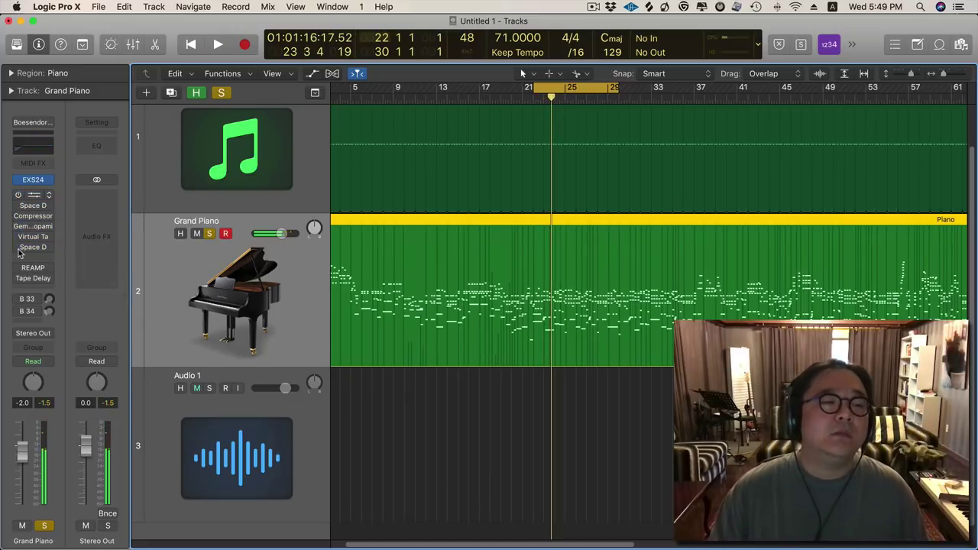
Play the unprocessed Grand Piano, reactivate all its inserts from Channel EQ through Tape Delay, and replay the processed passage.
{"action": "key", "text": "space"}
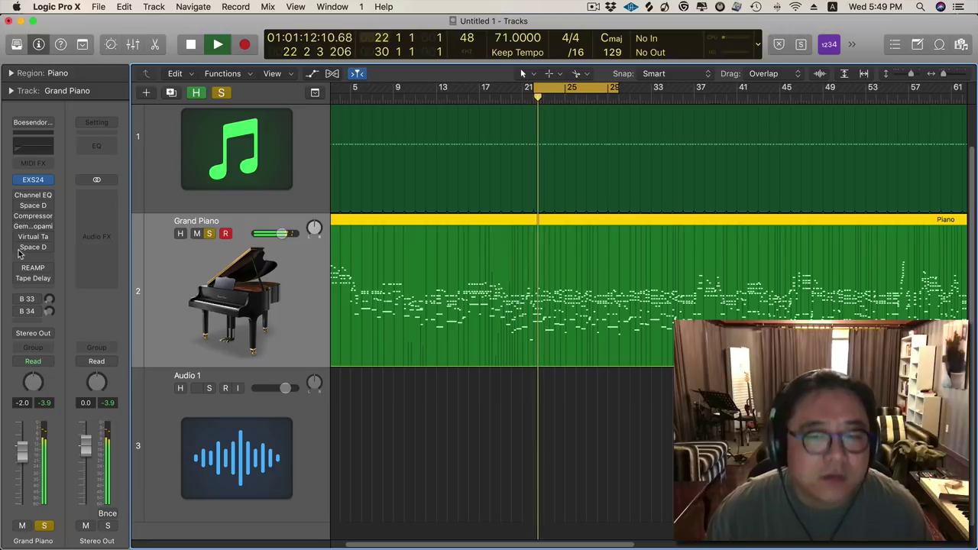
{"action": "left_click_drag", "start_coordinate": [20, 255], "coordinate": [23, 284]}
{"action": "key", "text": "space"}
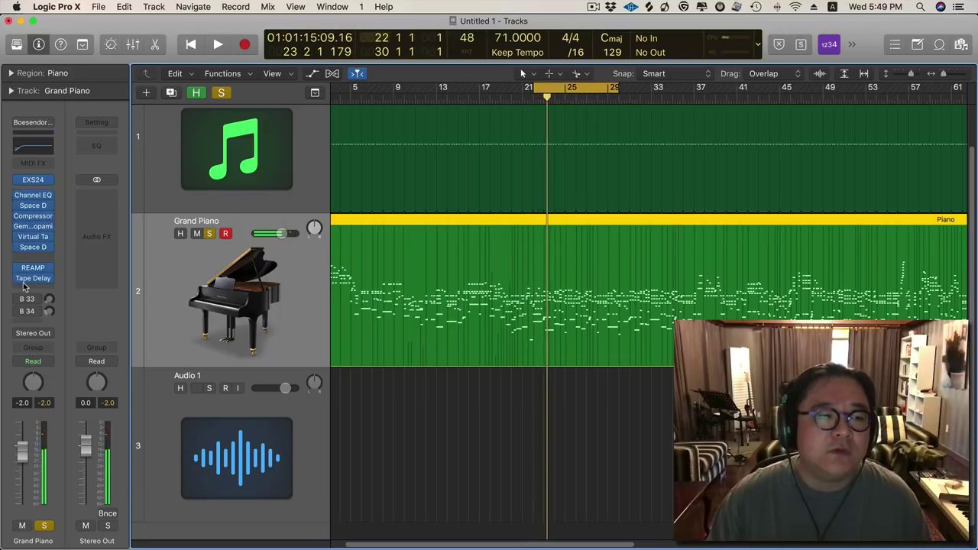
{"action": "key", "text": "space"}
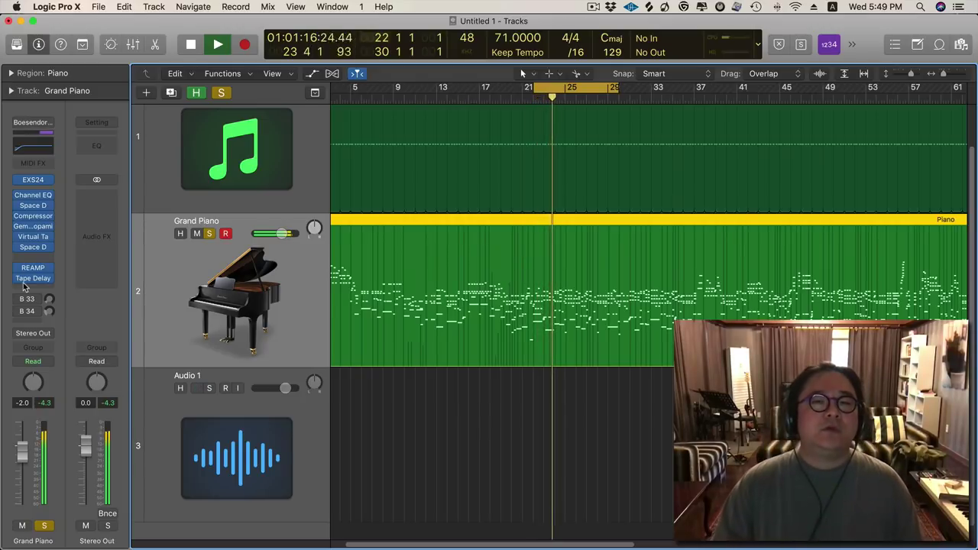
{"action": "key", "text": "space"}
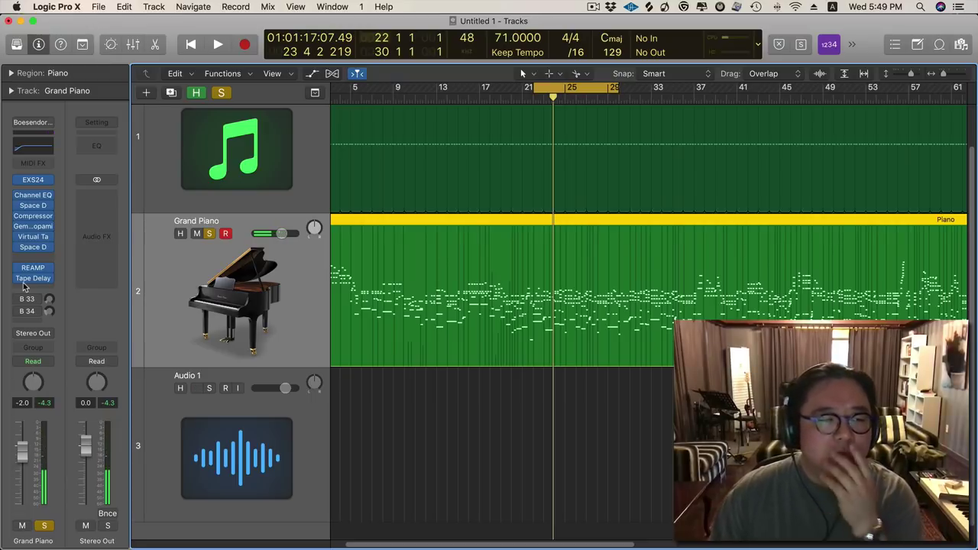